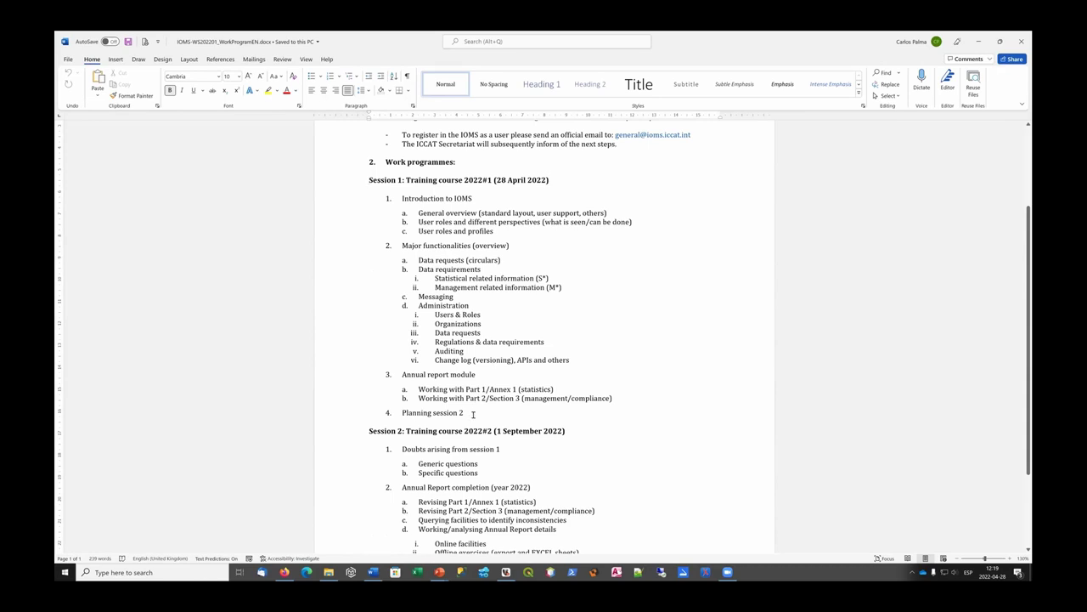
drag(473, 414, 368, 180)
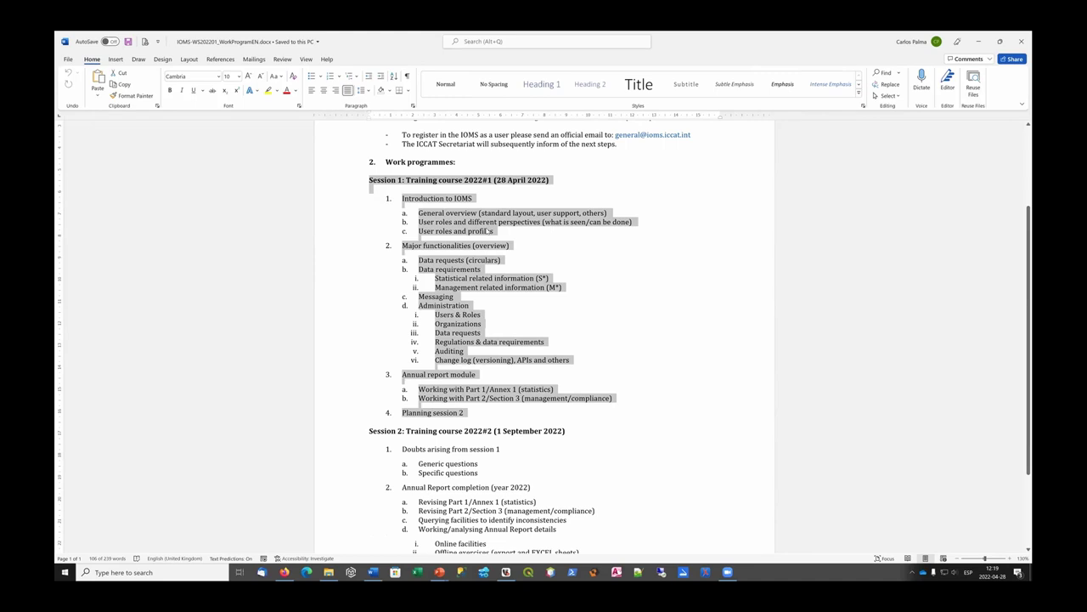
scroll(525, 236, down, 3)
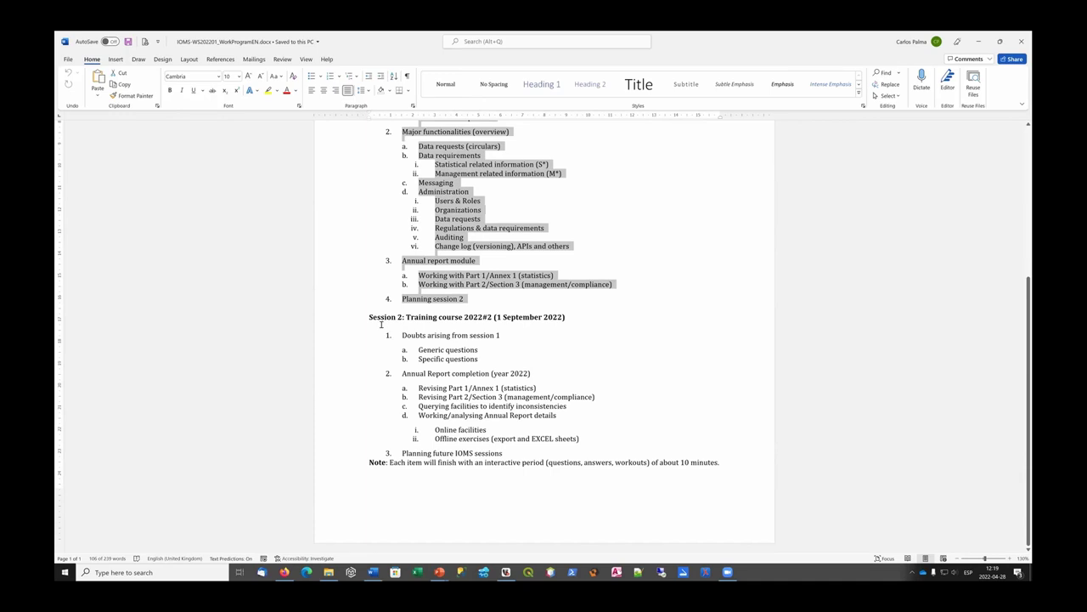
drag(371, 328, 505, 454)
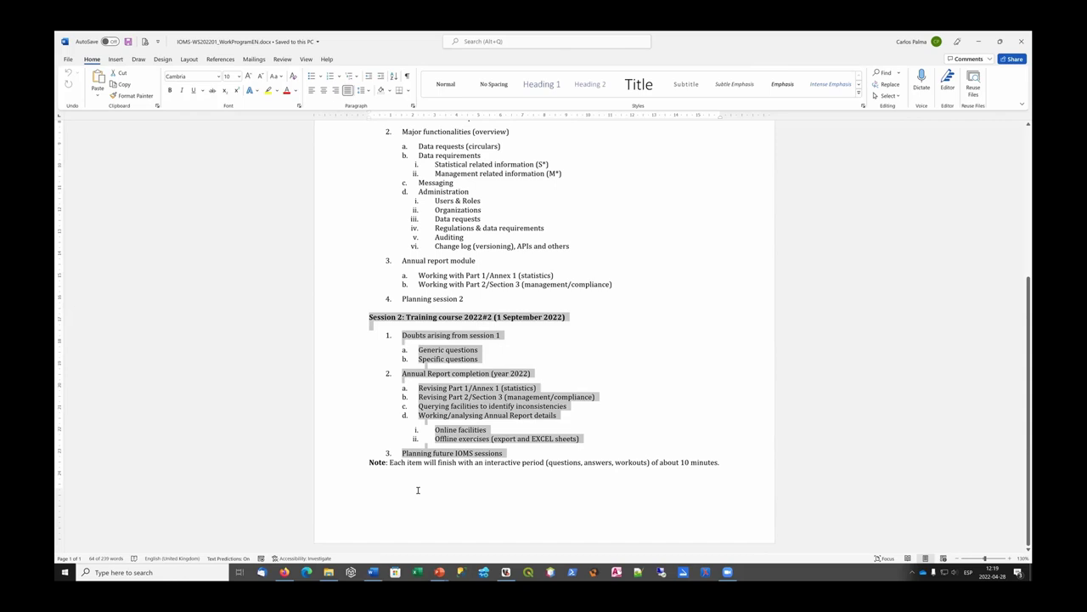
ctrl+scroll(459, 364, up, 2)
scroll(459, 365, up, 5)
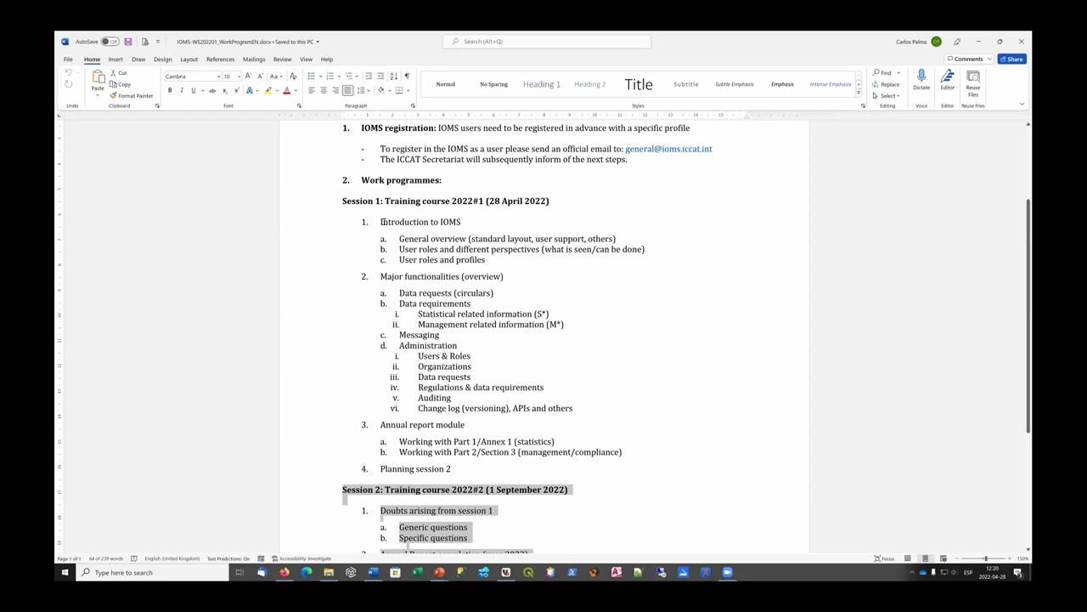
drag(382, 222, 466, 222)
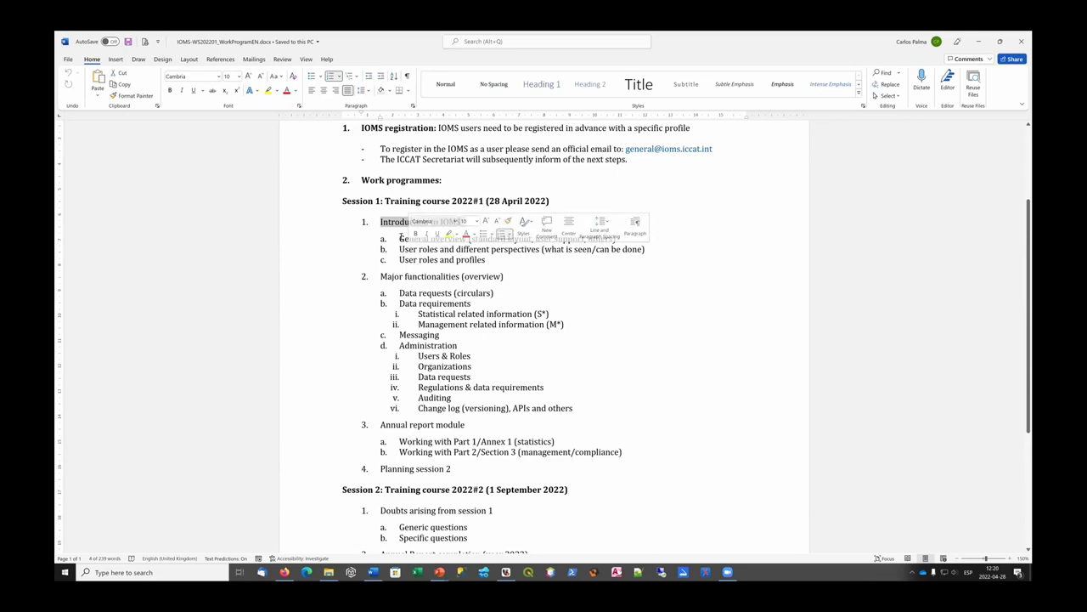
click(397, 239)
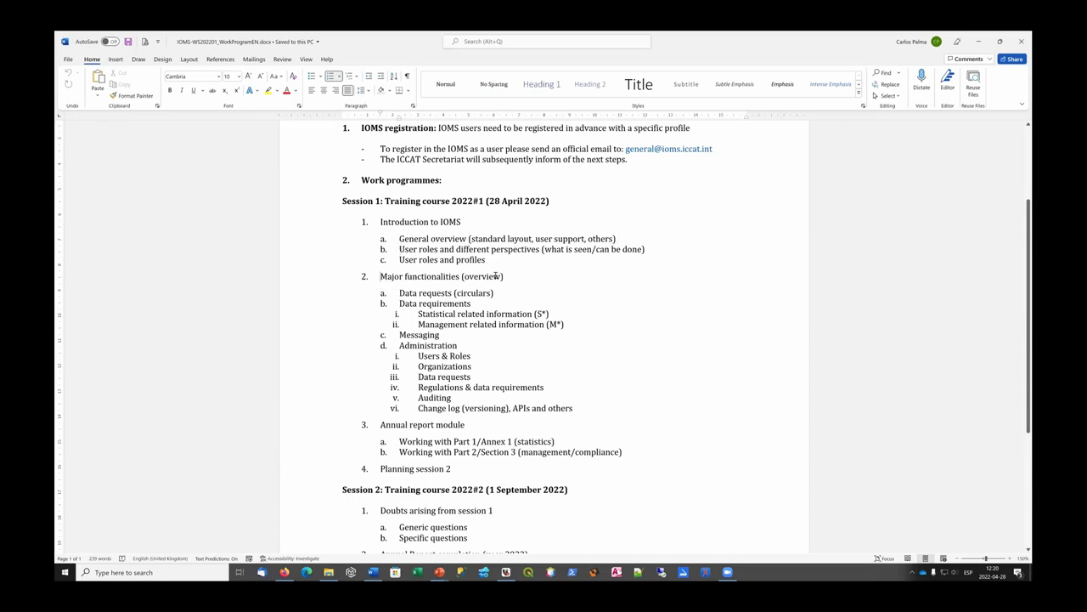
triple_click(496, 276)
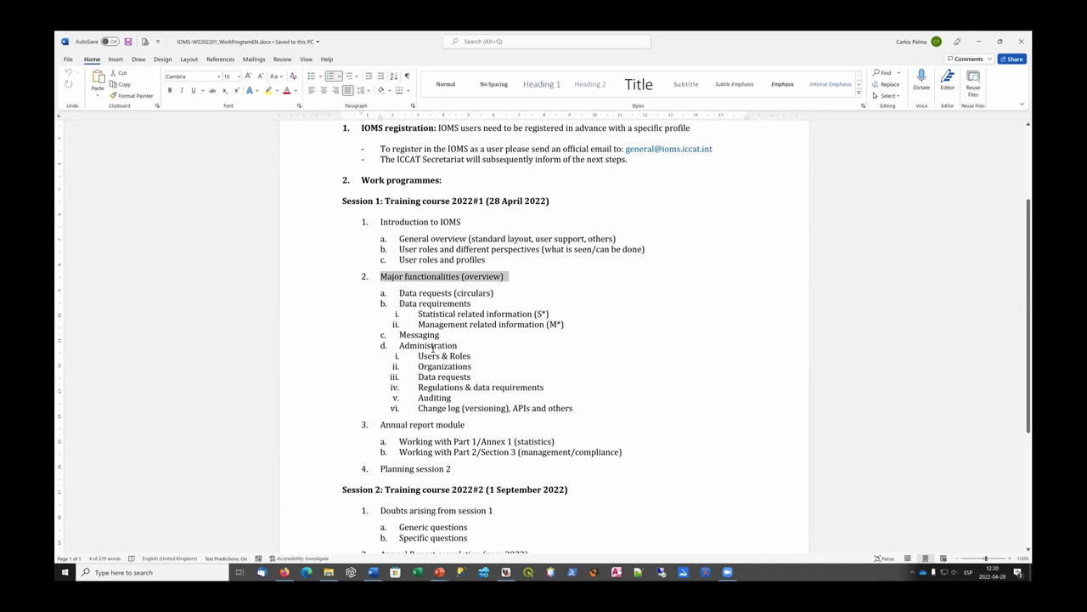
scroll(440, 358, down, 2)
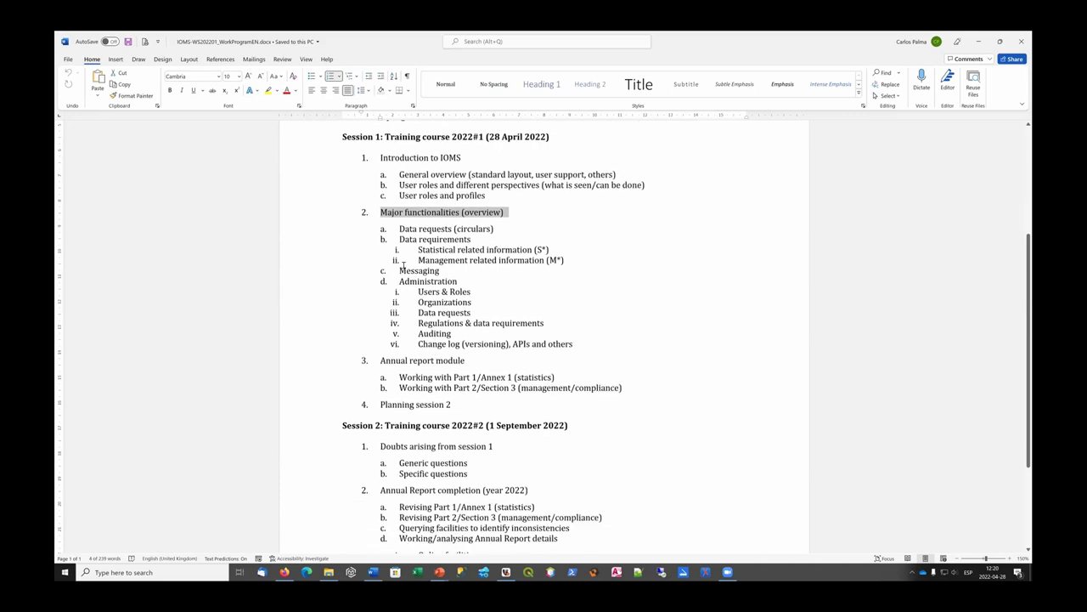
click(441, 271)
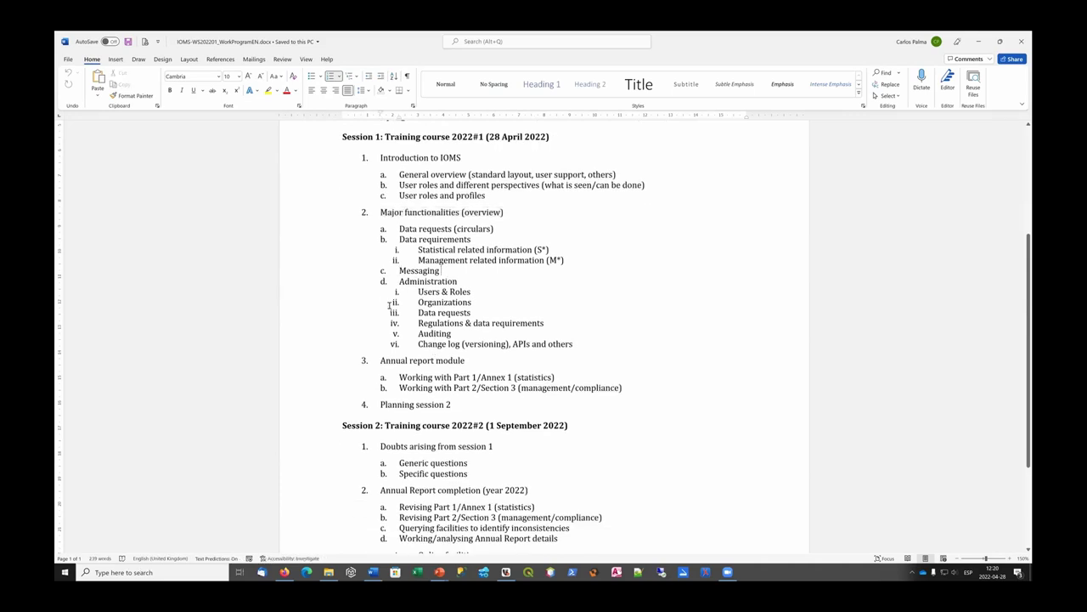
click(399, 281)
double_click(434, 334)
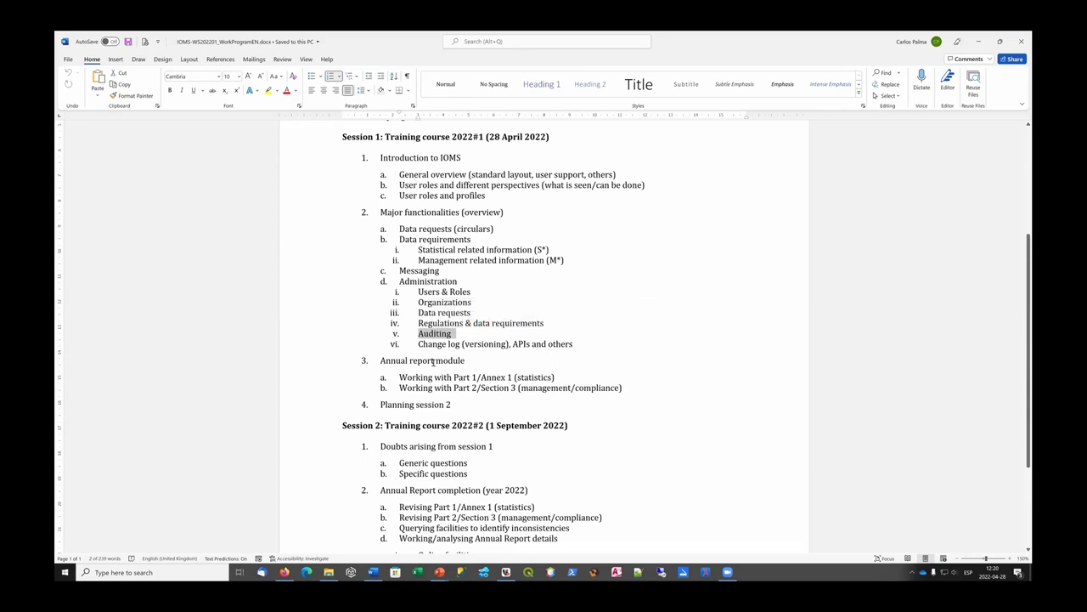
click(381, 361)
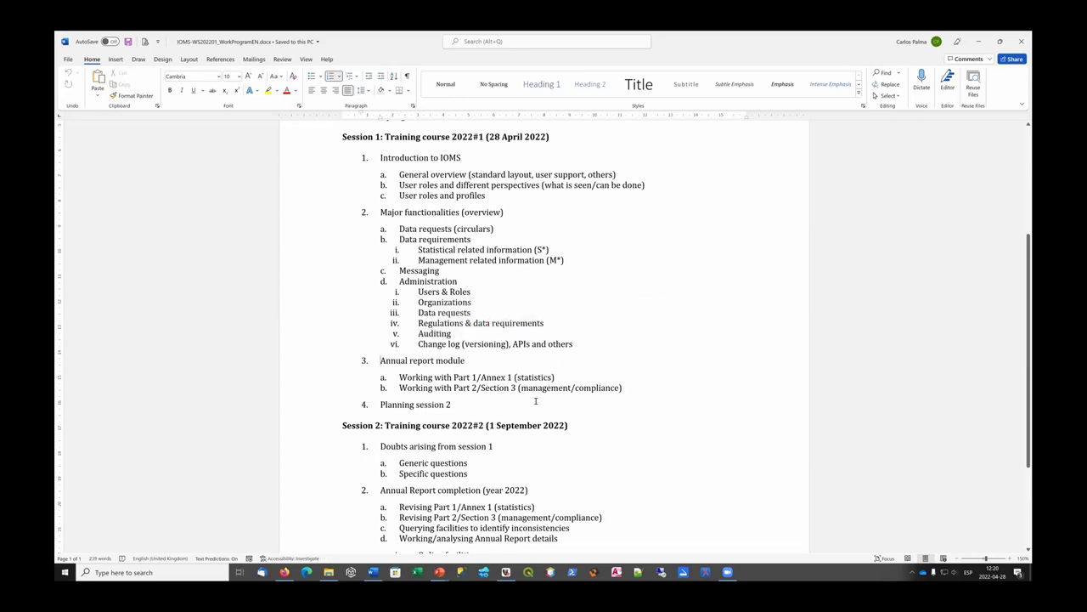
shift+click(626, 387)
scroll(415, 420, down, 2)
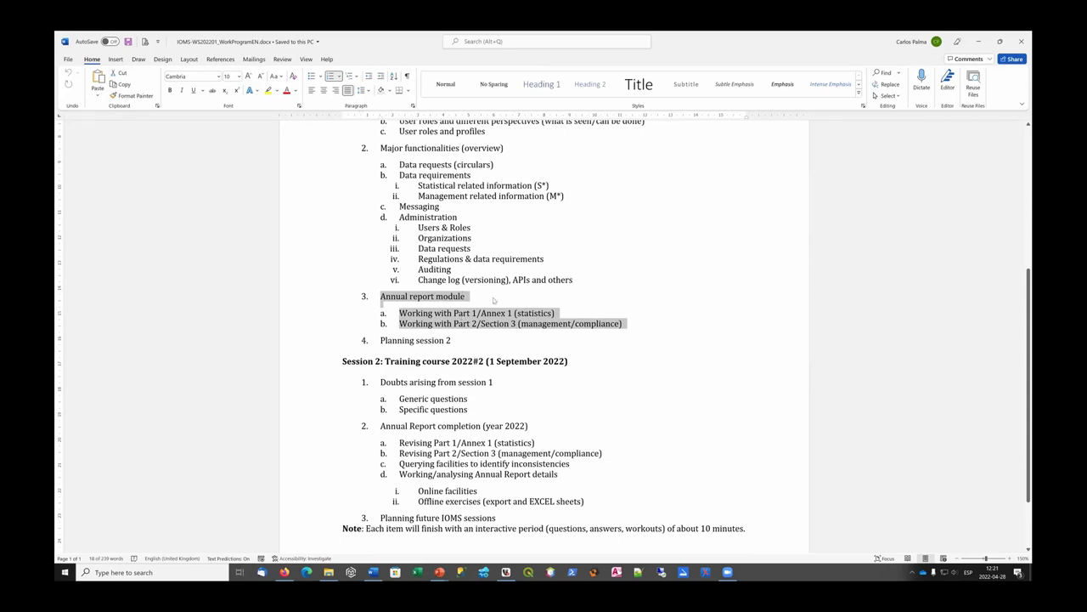
scroll(435, 362, down, 2)
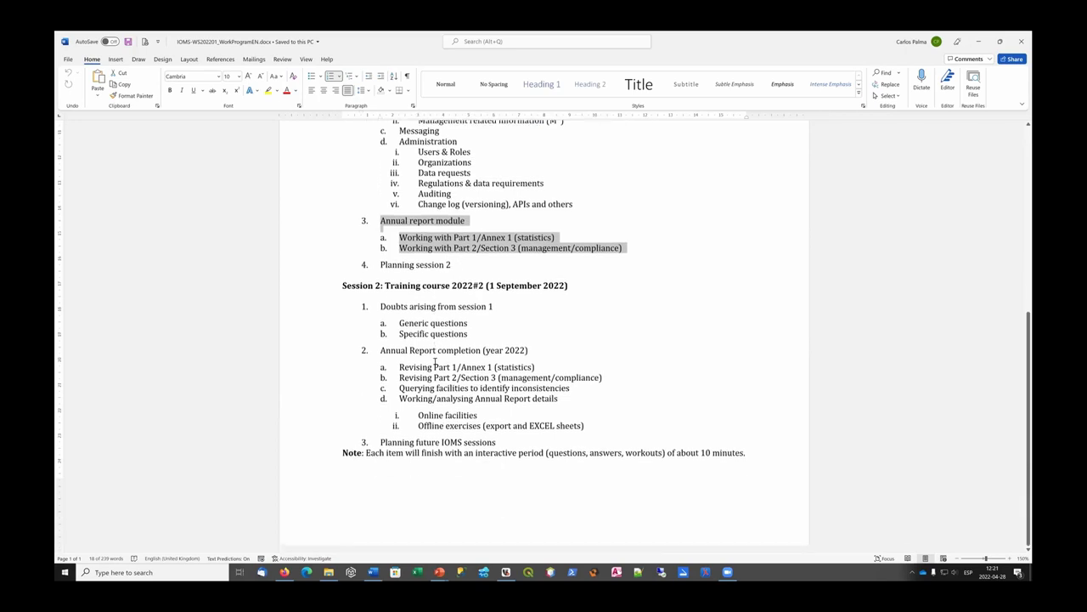
click(340, 281)
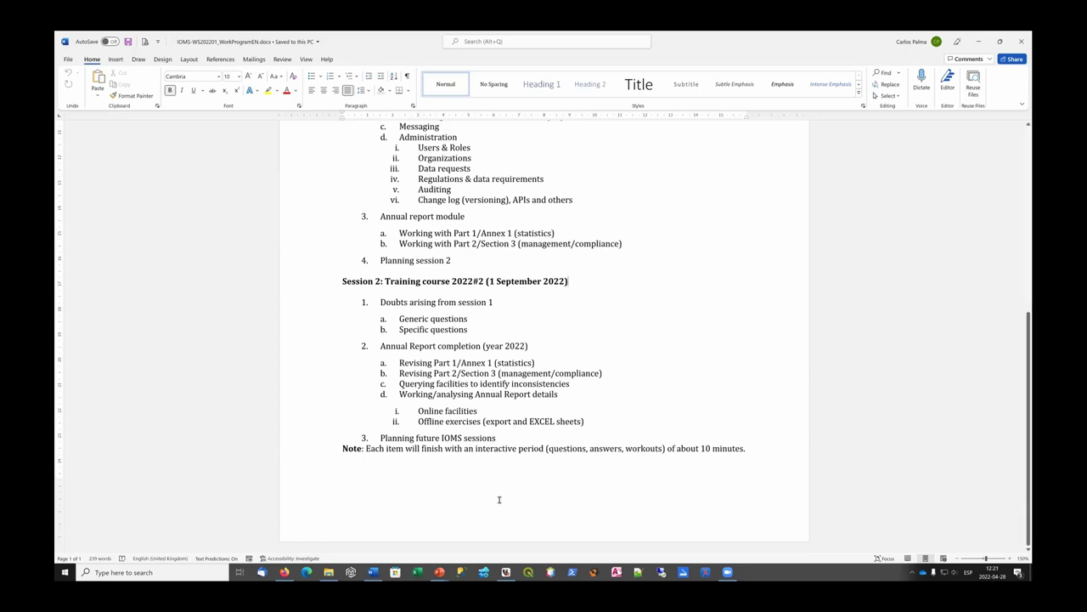
click(439, 572)
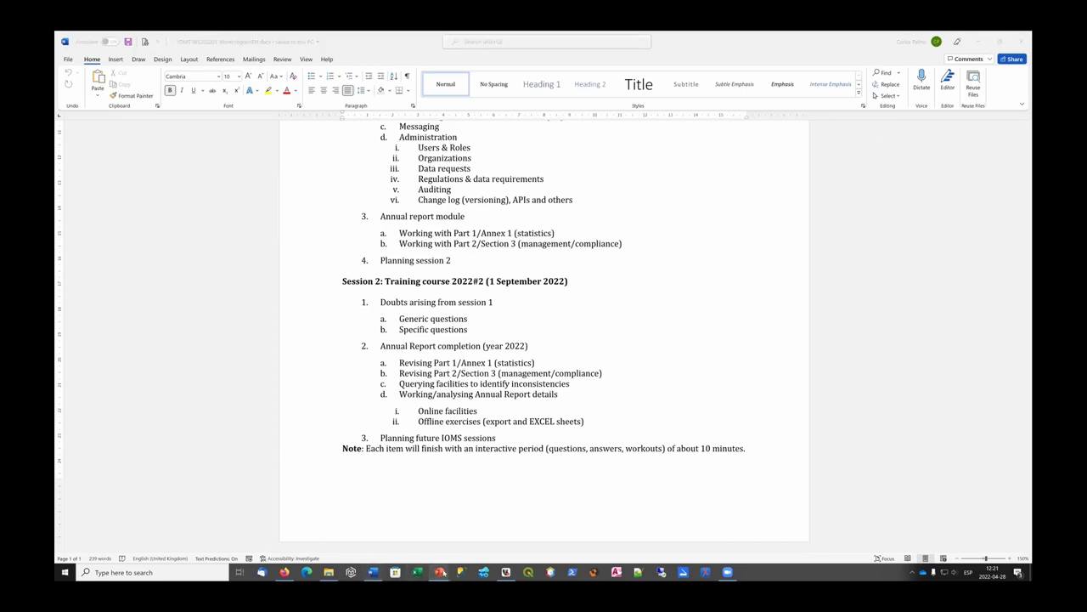
Leave the training-courses slide show for Firefox and open a new empty tab
click(490, 535)
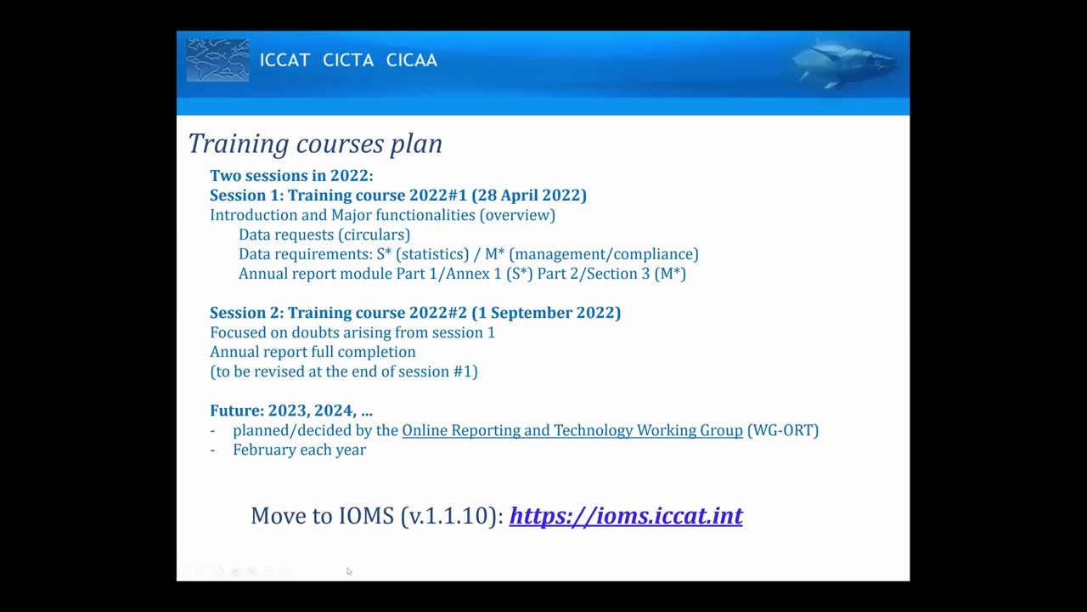
key(alt+Tab)
key(alt+Tab)
click(165, 41)
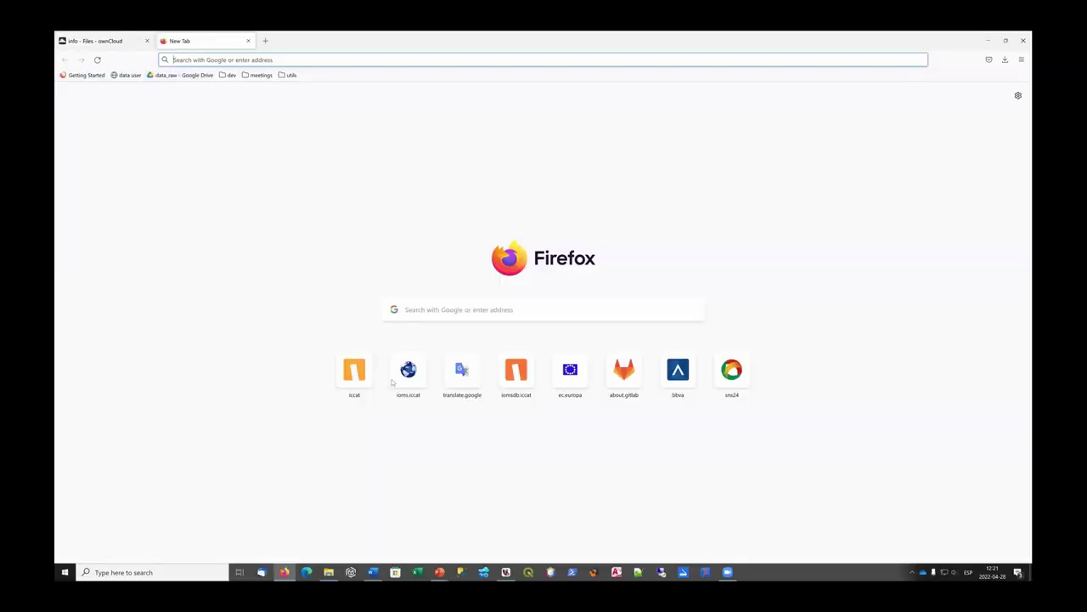
Open the iomsiccat shortcut and log in to IOMS with the account credentials
click(407, 369)
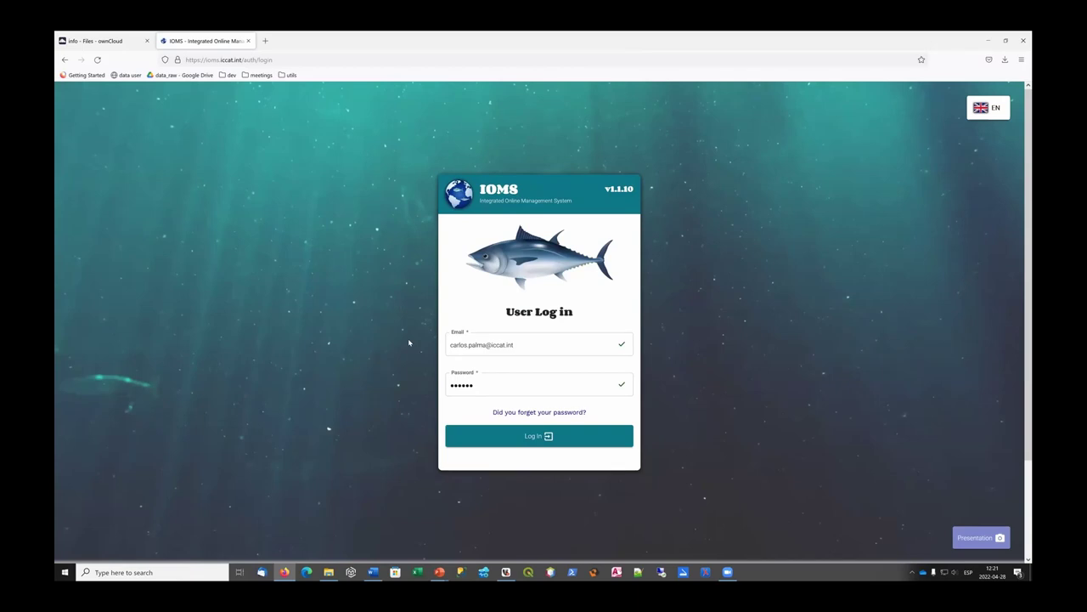
click(532, 438)
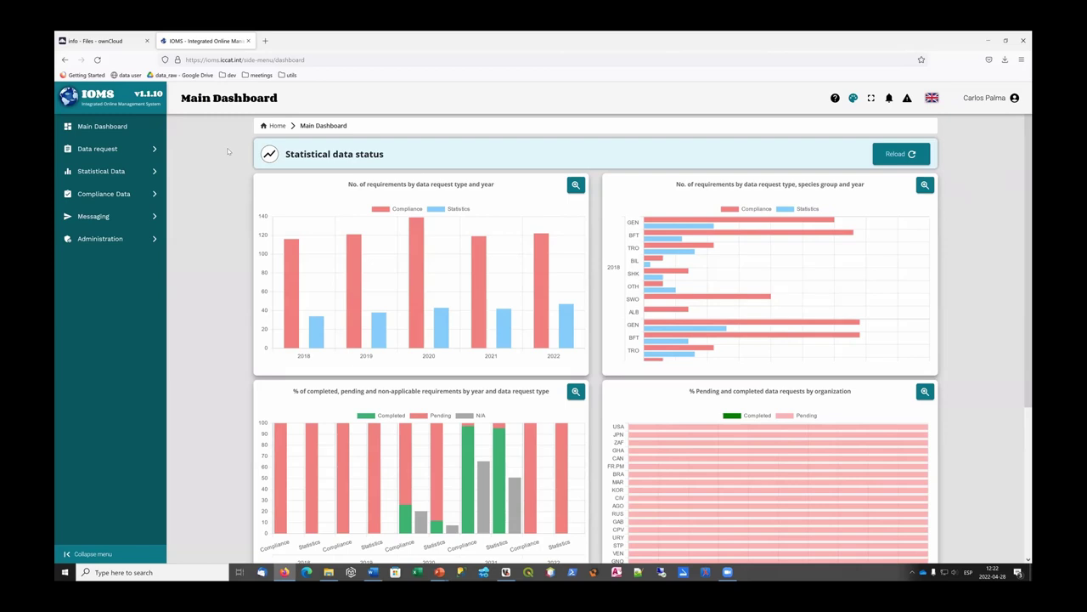
click(96, 241)
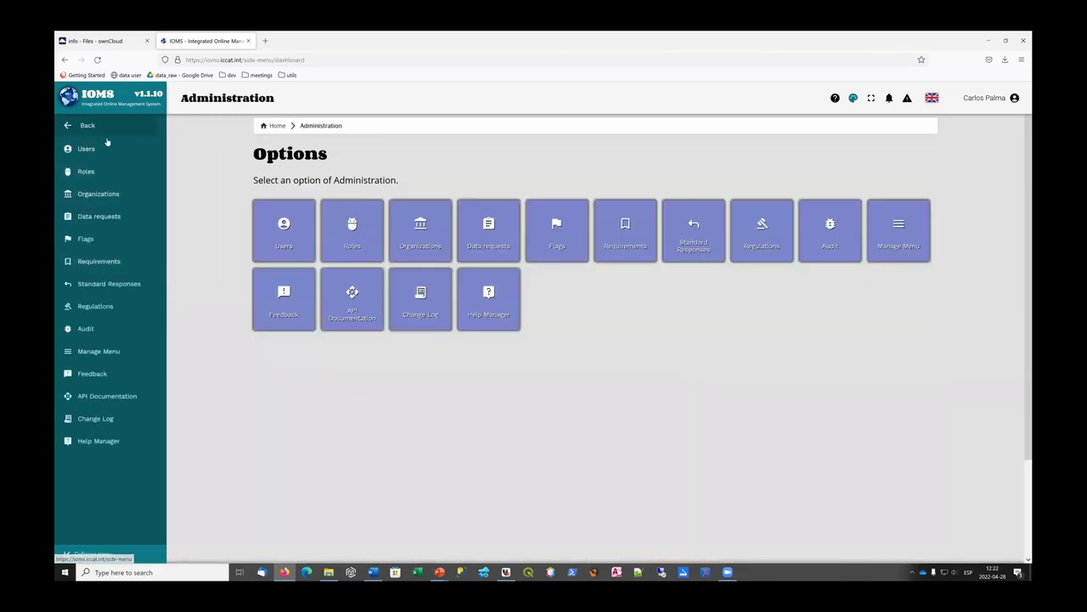
click(107, 140)
click(977, 99)
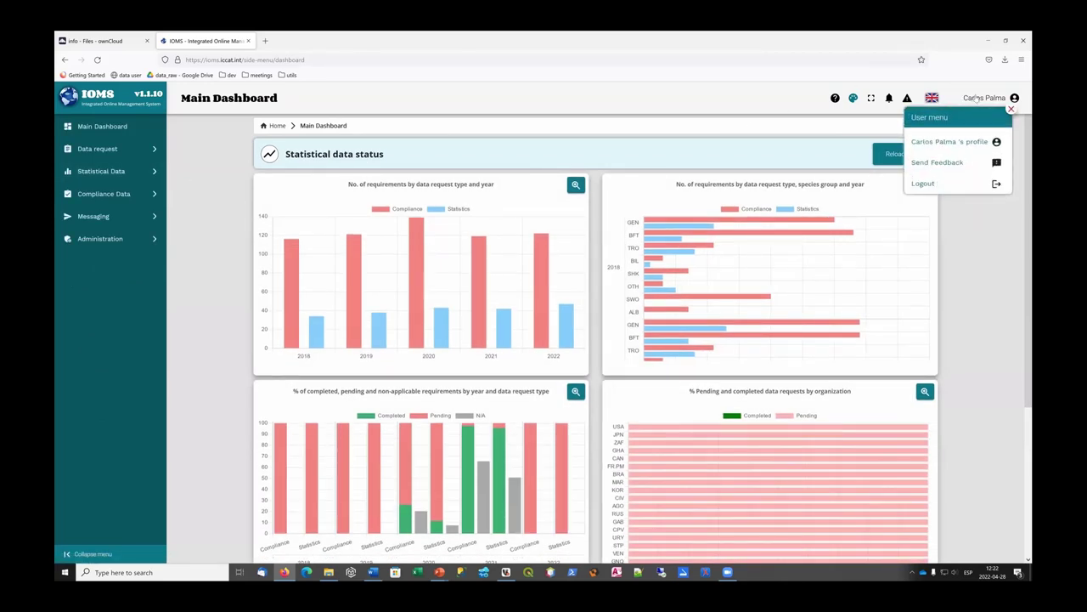
click(943, 146)
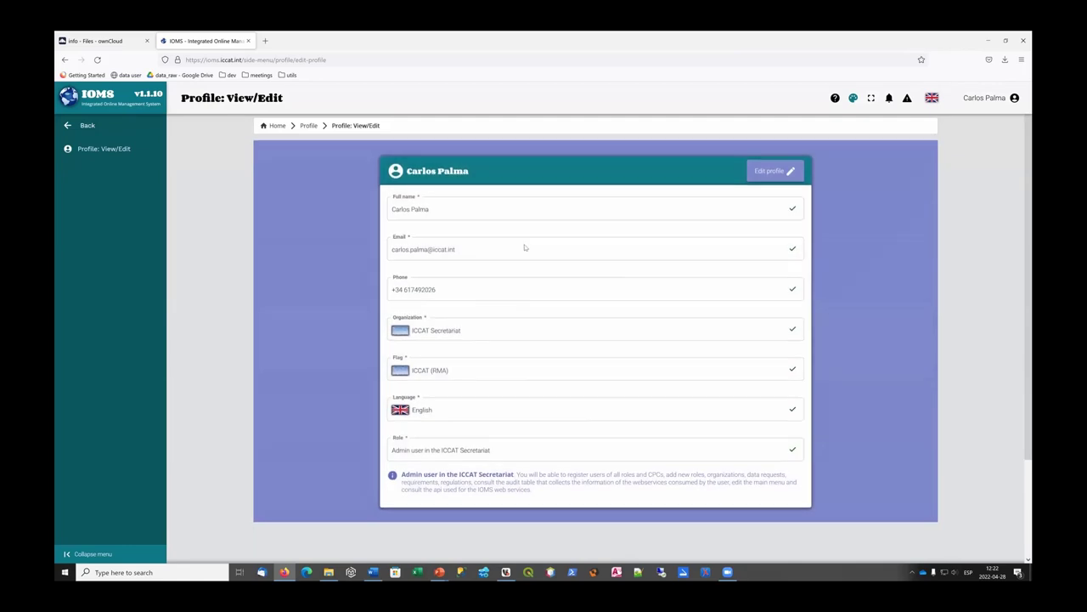
click(76, 127)
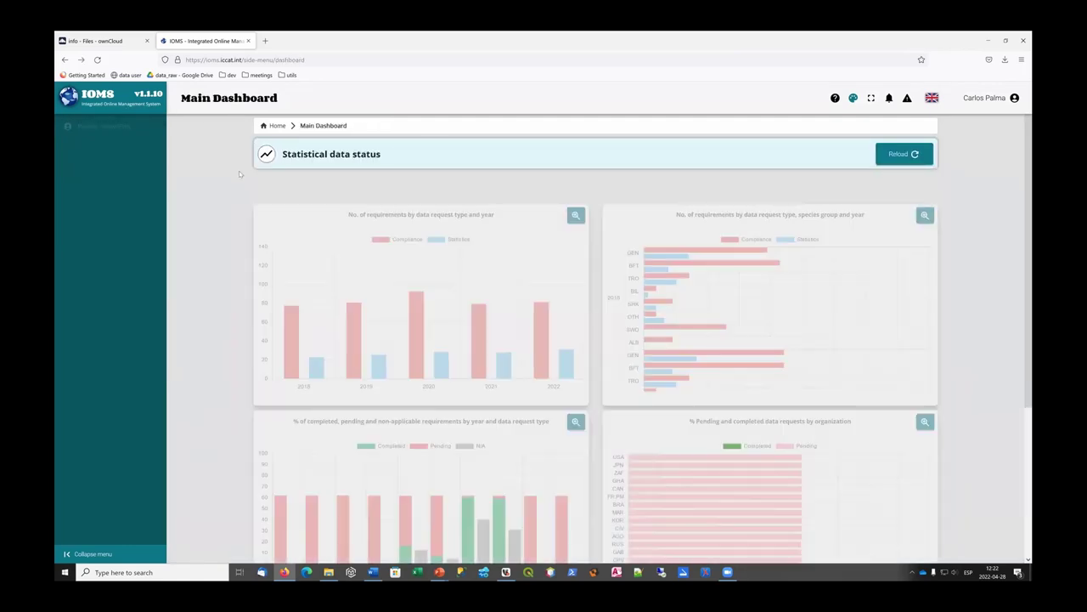
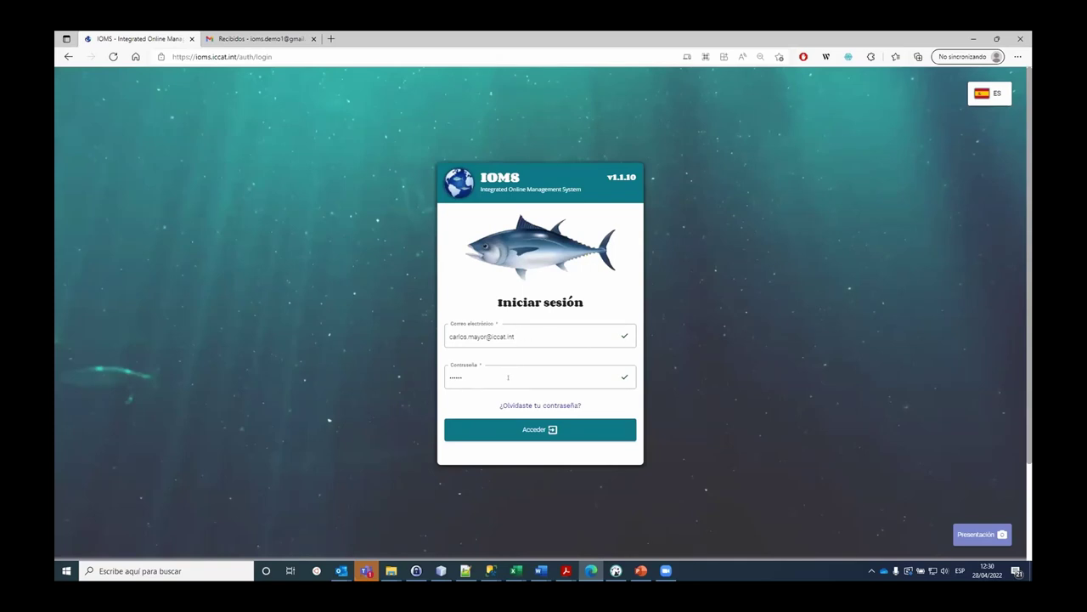
Sign in to IOMS as administrator, then check the notifications list and user account menu
click(551, 430)
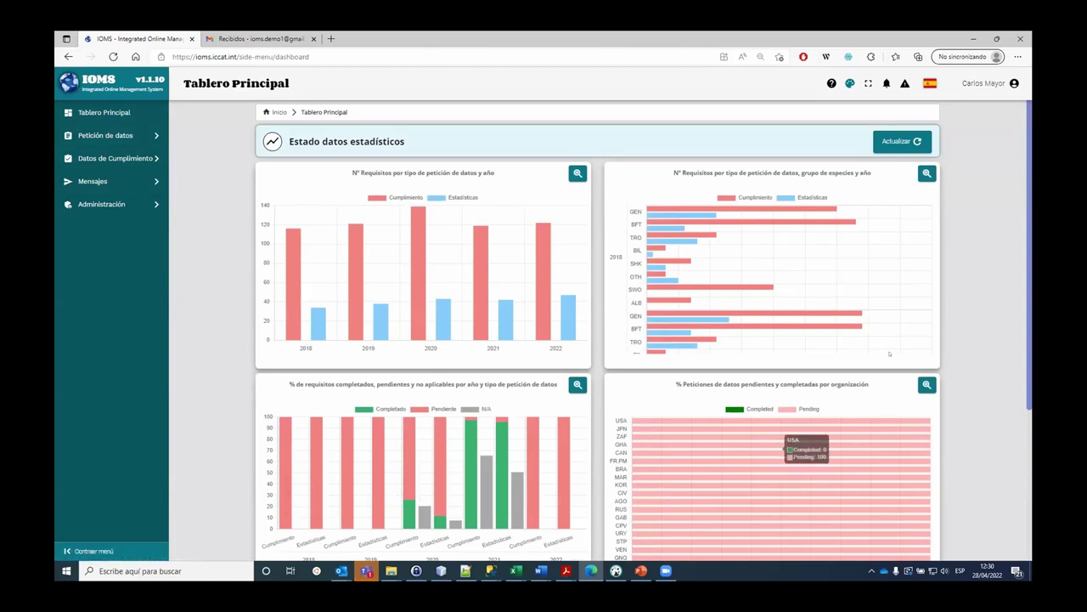
click(886, 84)
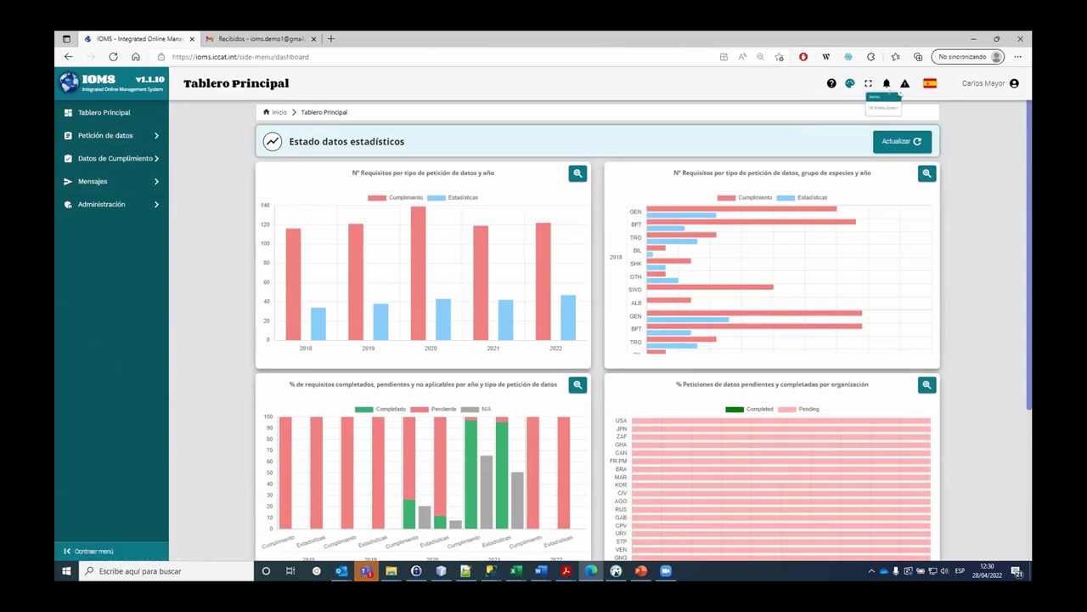
click(968, 83)
click(967, 83)
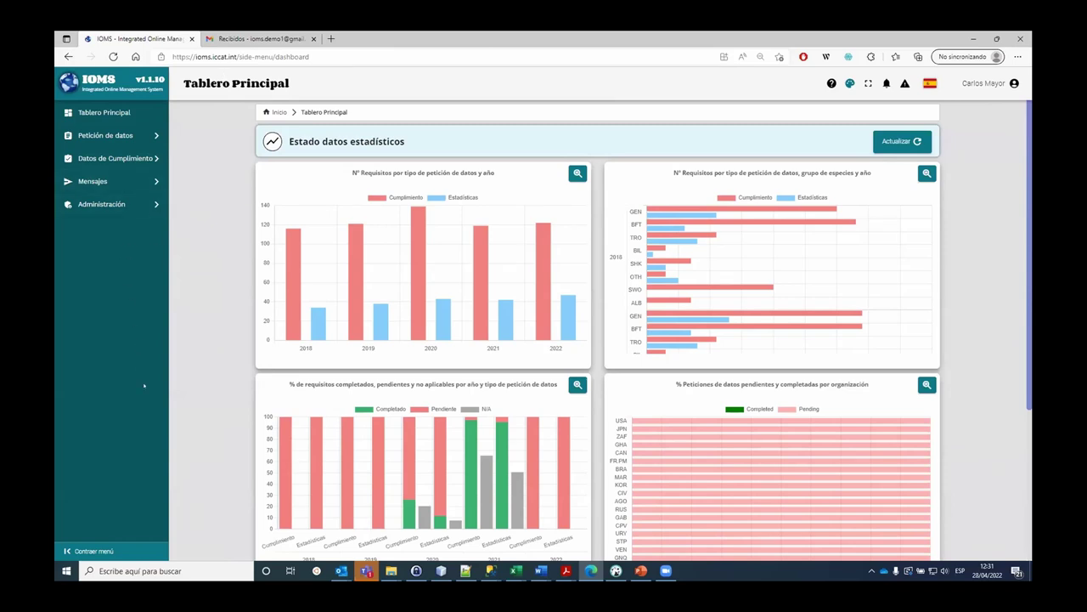
Collapse and re-expand the side menu, then open the user account menu
click(114, 554)
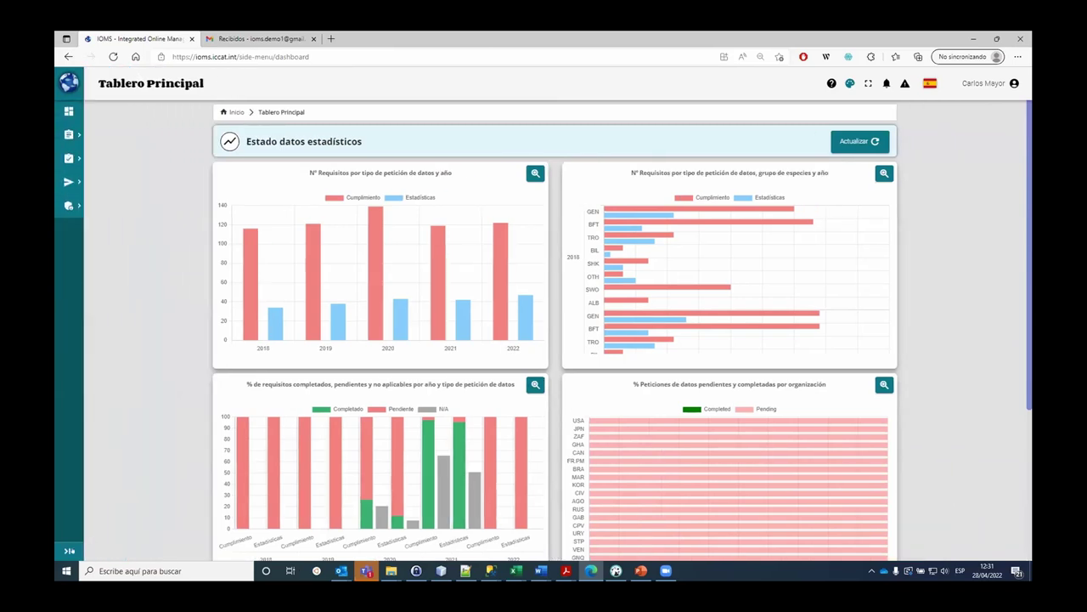
click(69, 551)
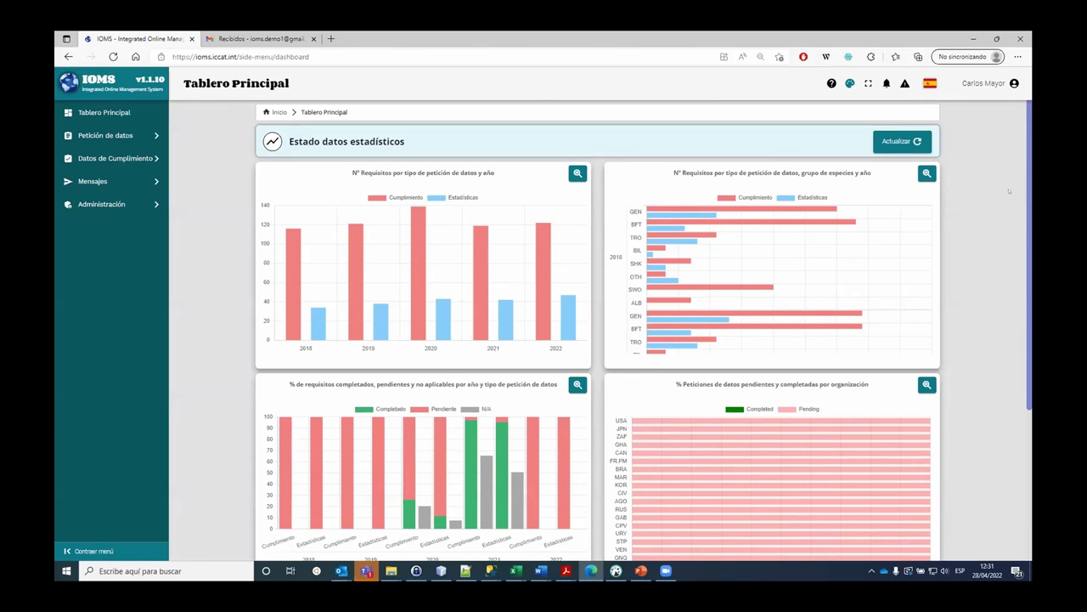
click(994, 82)
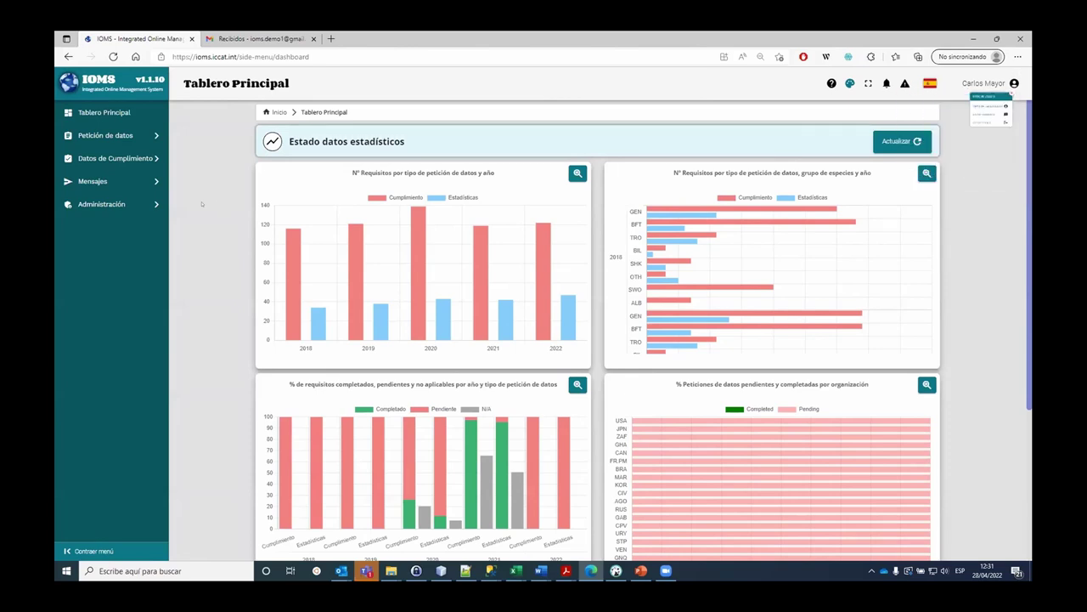
click(997, 78)
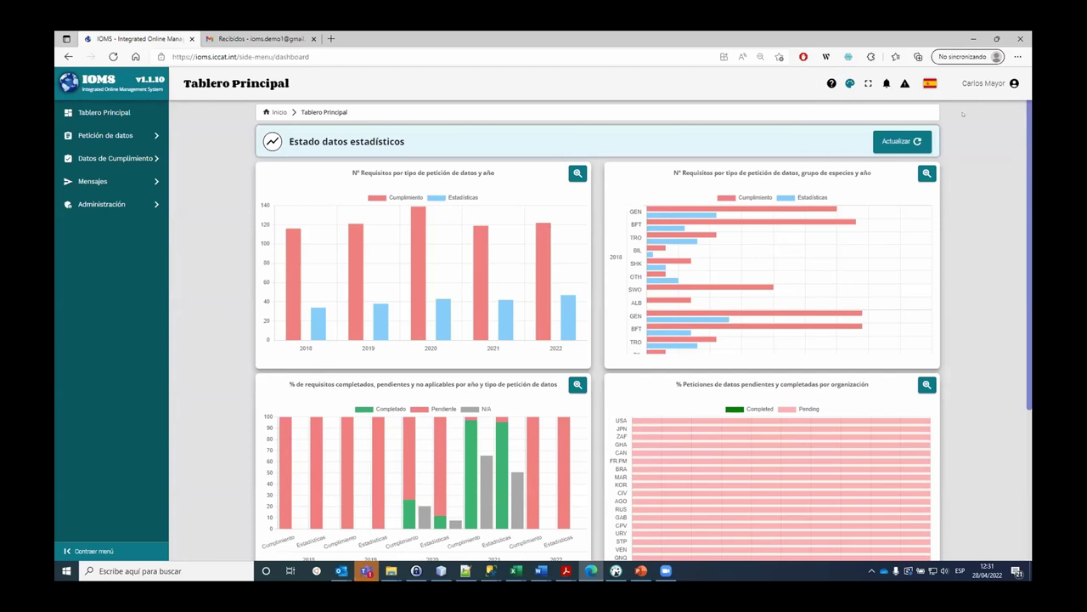
click(994, 82)
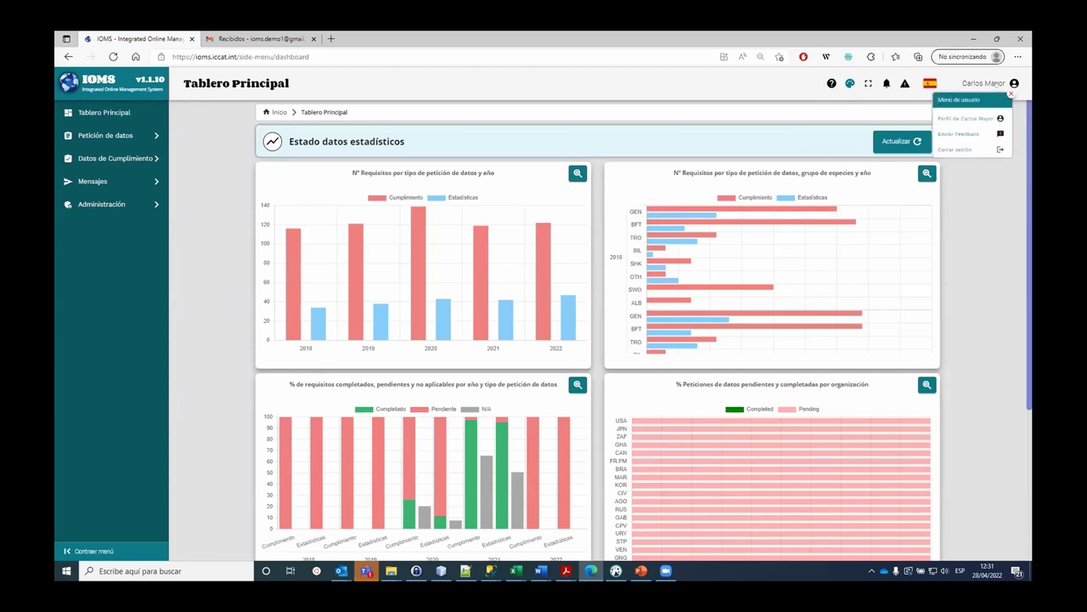
click(898, 83)
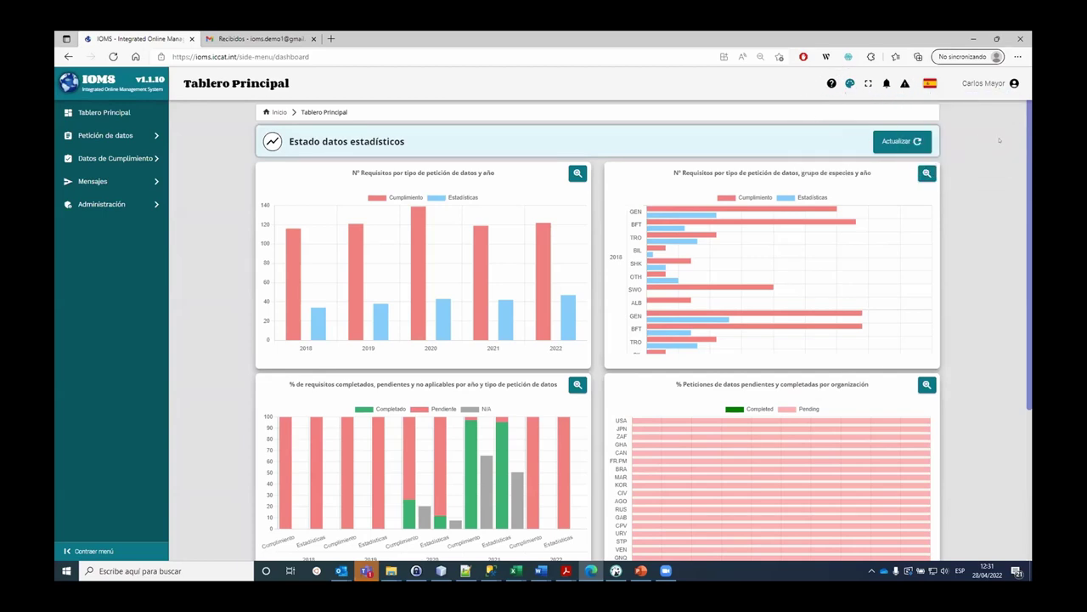
click(988, 83)
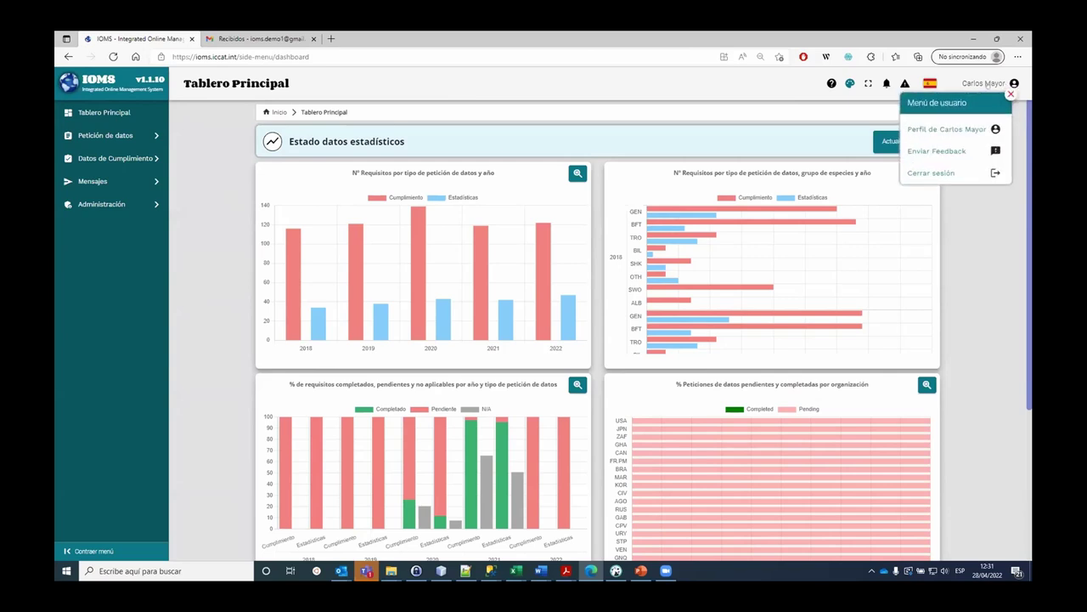
Change one digit of the administrator's phone number in Editar Perfil and save the profile
click(971, 129)
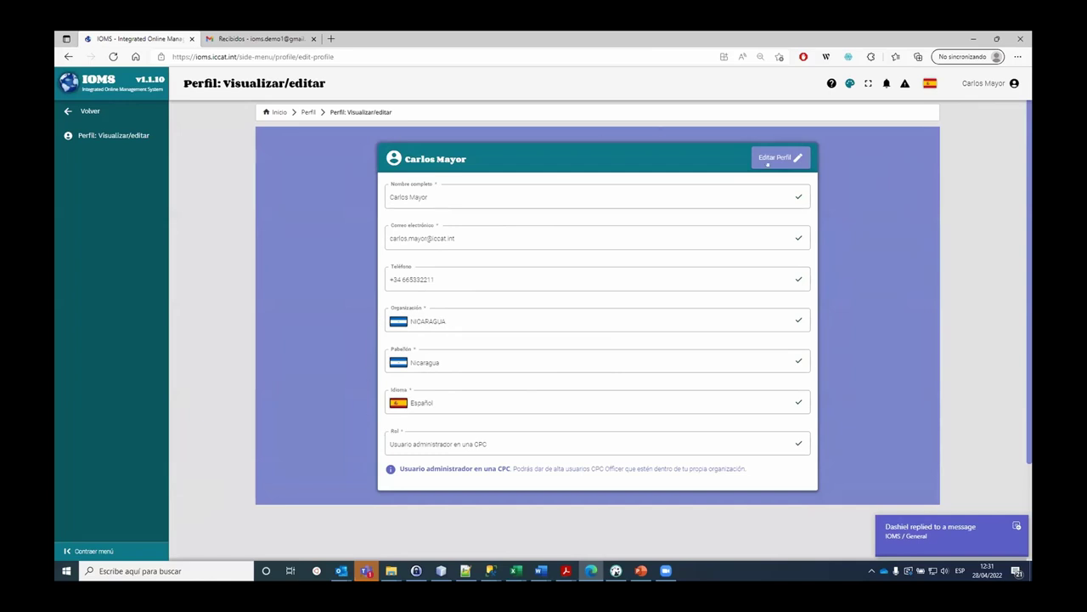
click(767, 162)
click(416, 277)
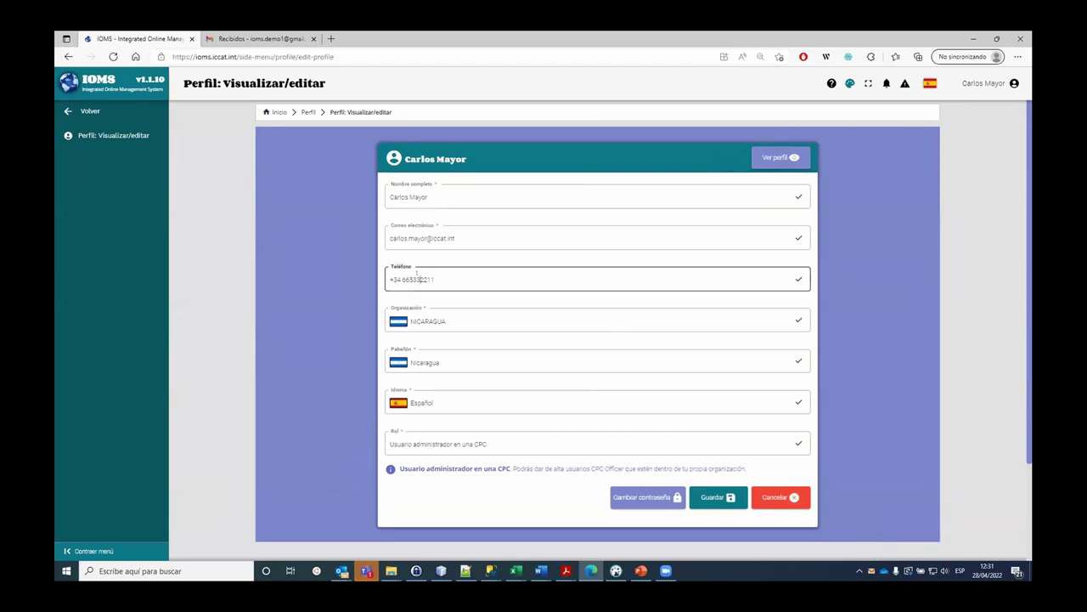
click(421, 278)
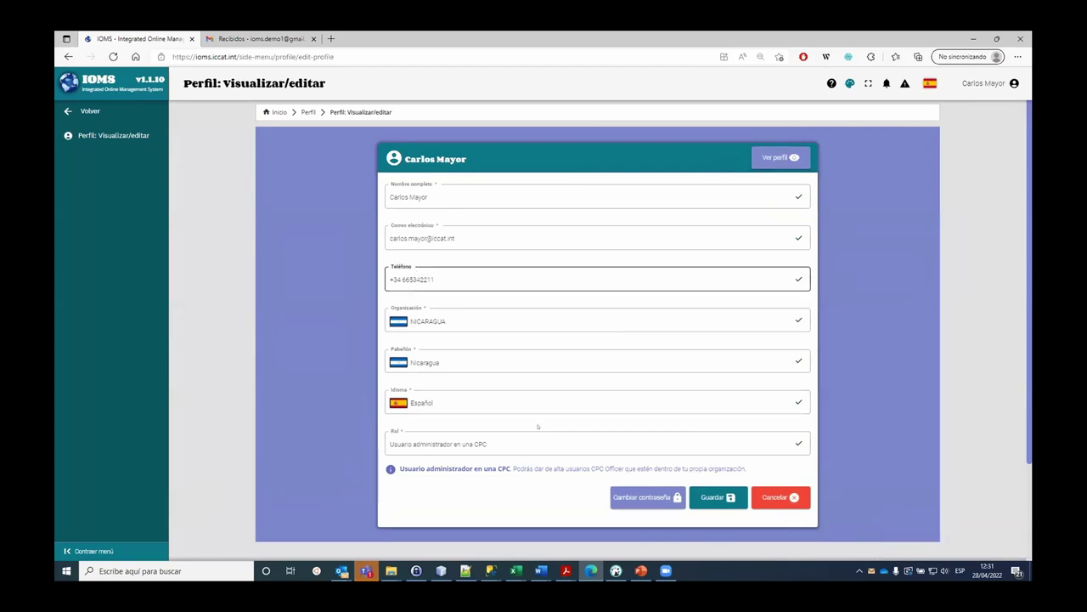
click(703, 498)
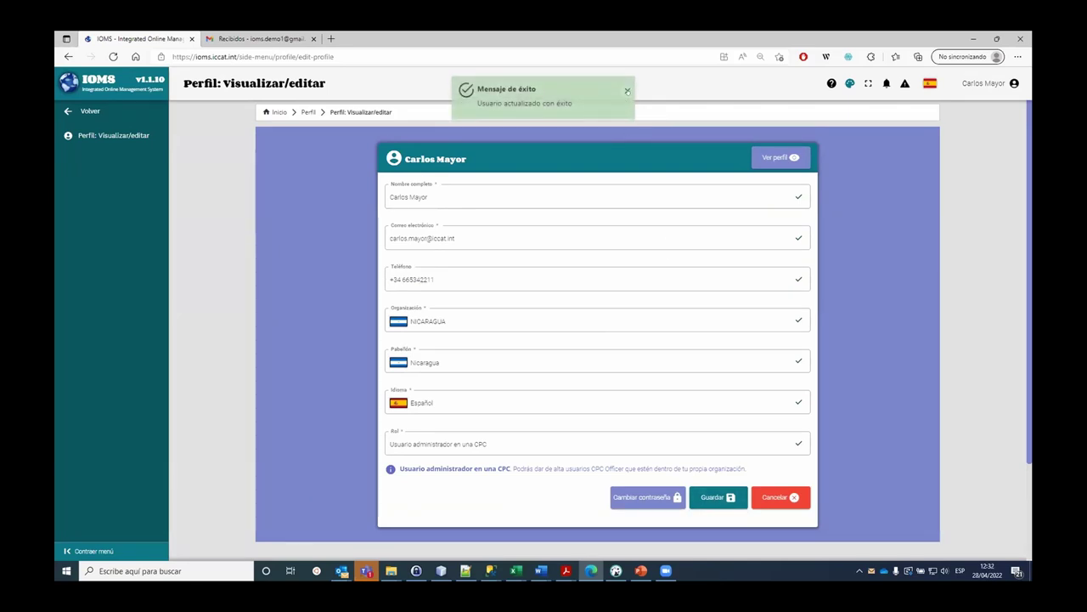
click(627, 91)
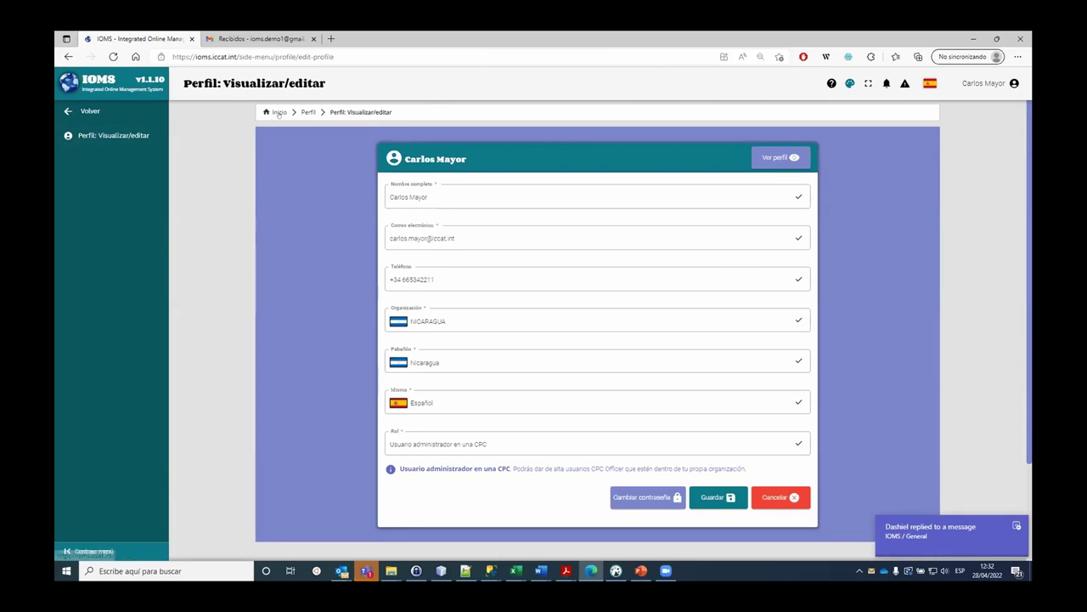
Return to the Inicio dashboard and switch the interface language to English
click(277, 113)
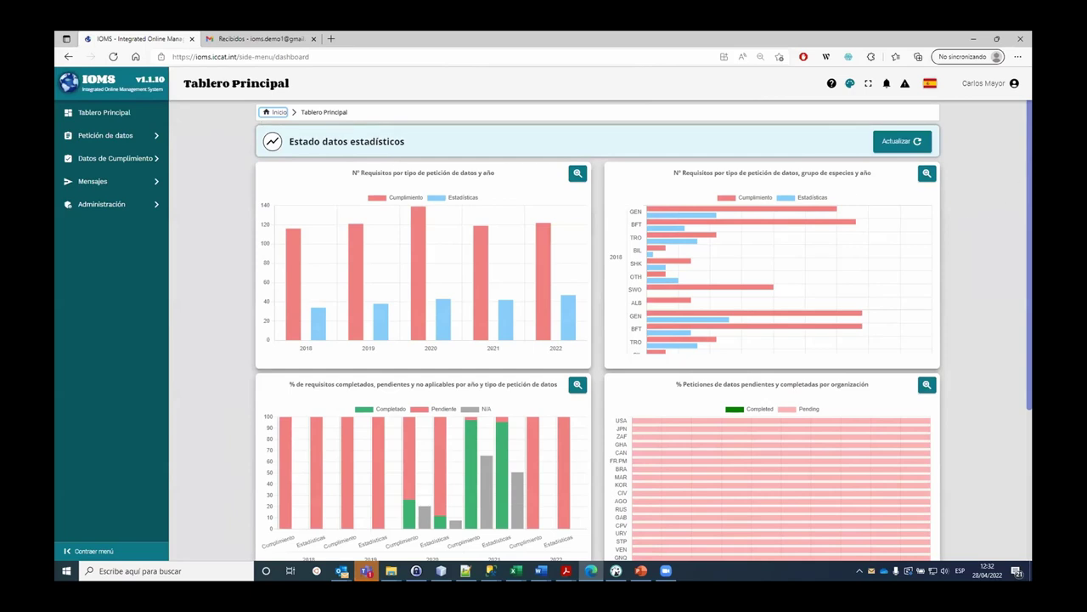
click(1014, 84)
click(930, 83)
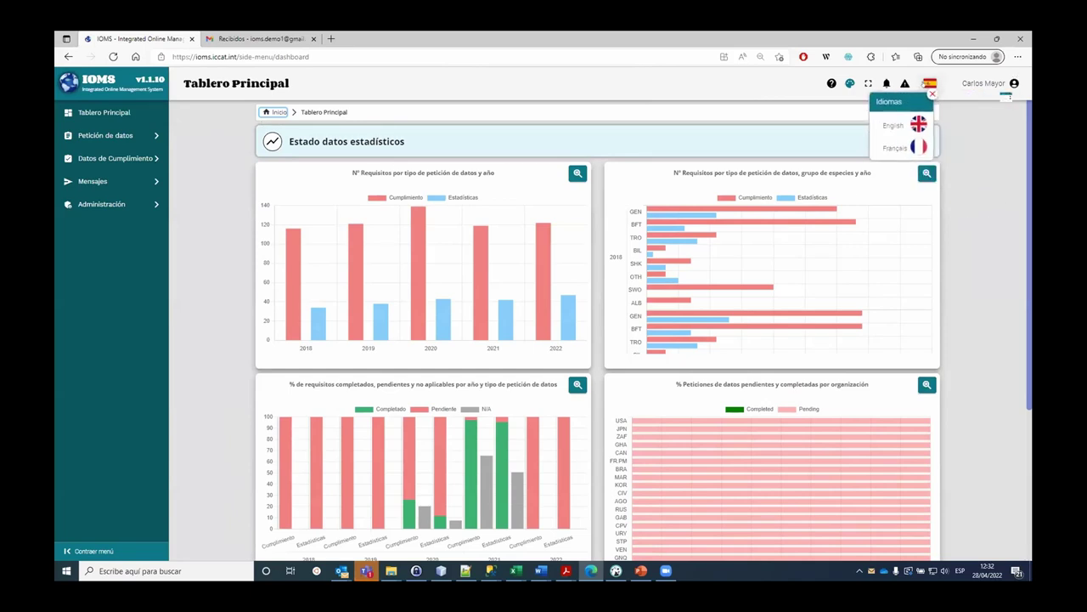
click(1014, 83)
click(789, 75)
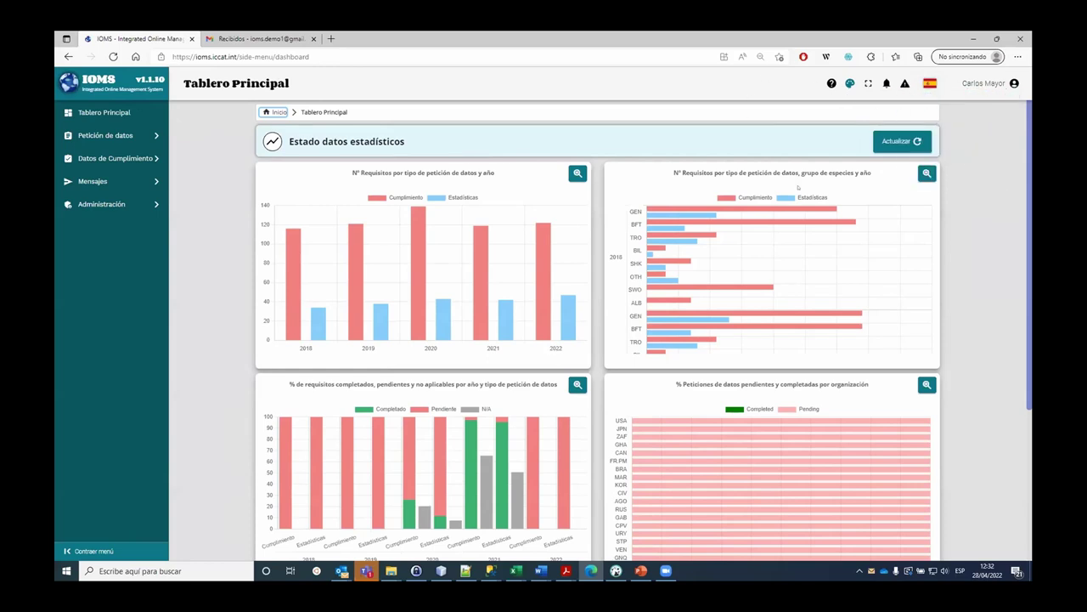
click(930, 84)
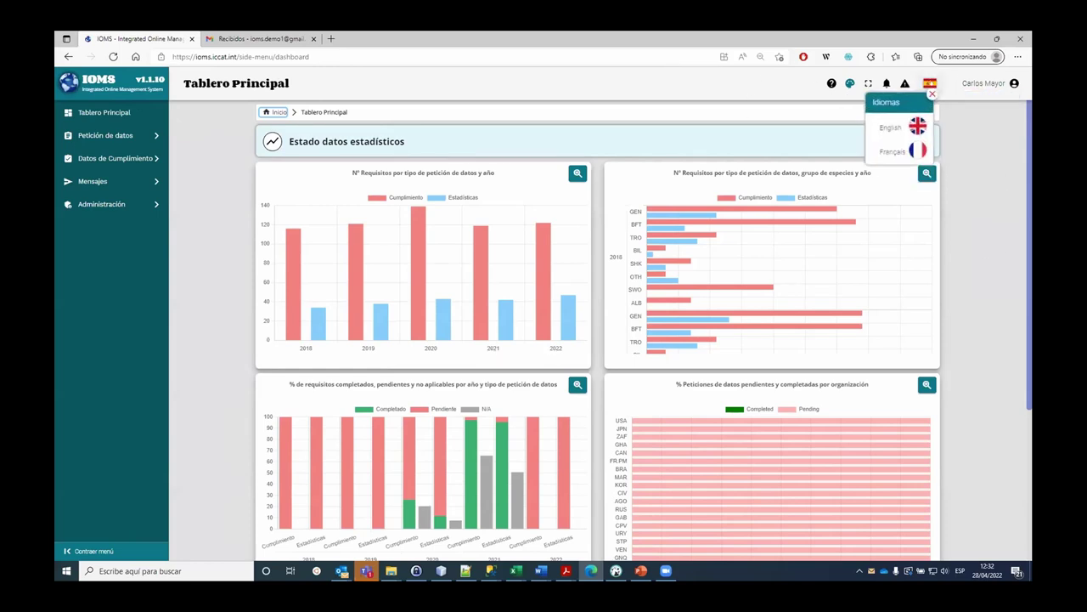
click(904, 129)
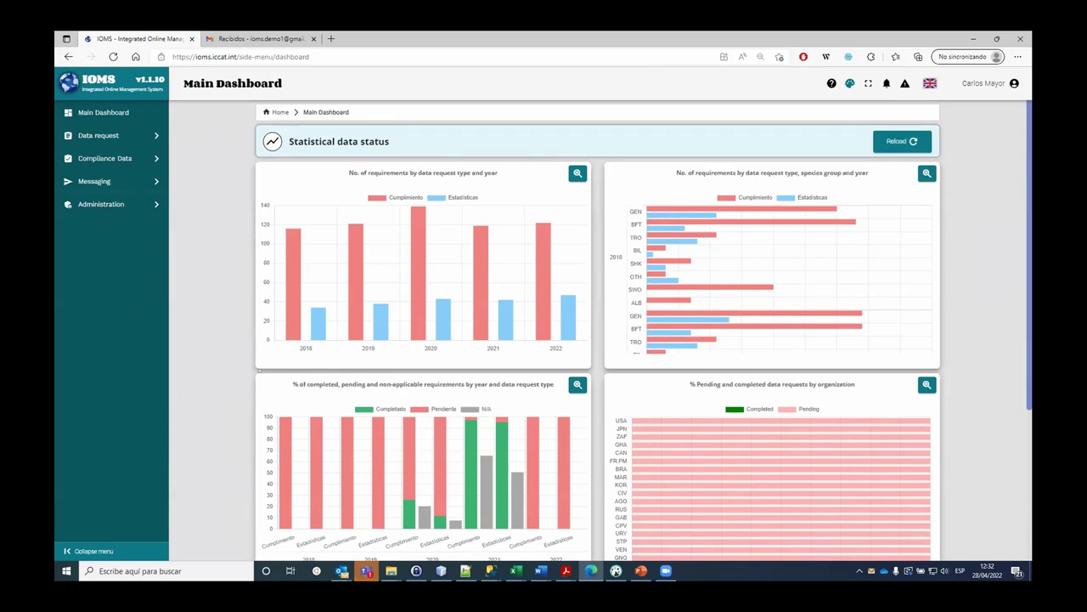
Check the Alerts and Notifications panels, then show the Main Dashboard in full screen
click(930, 83)
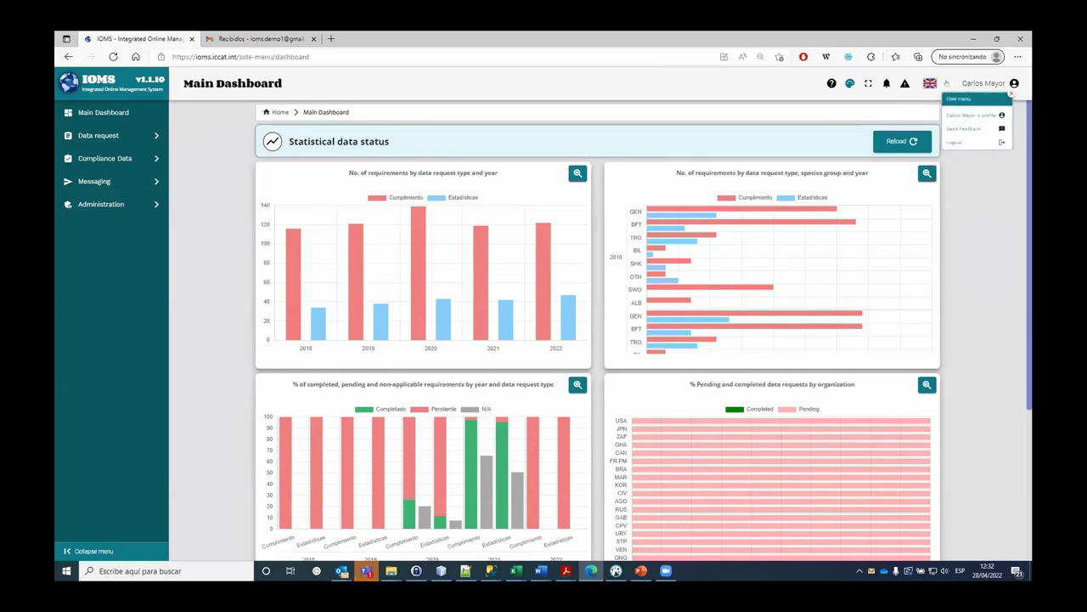
click(905, 83)
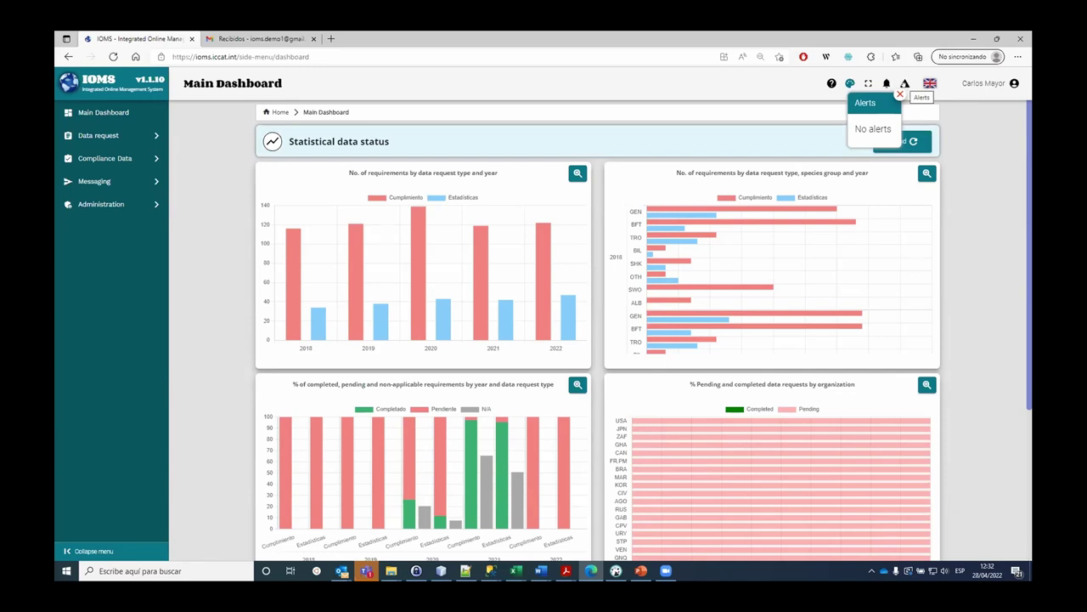
click(885, 84)
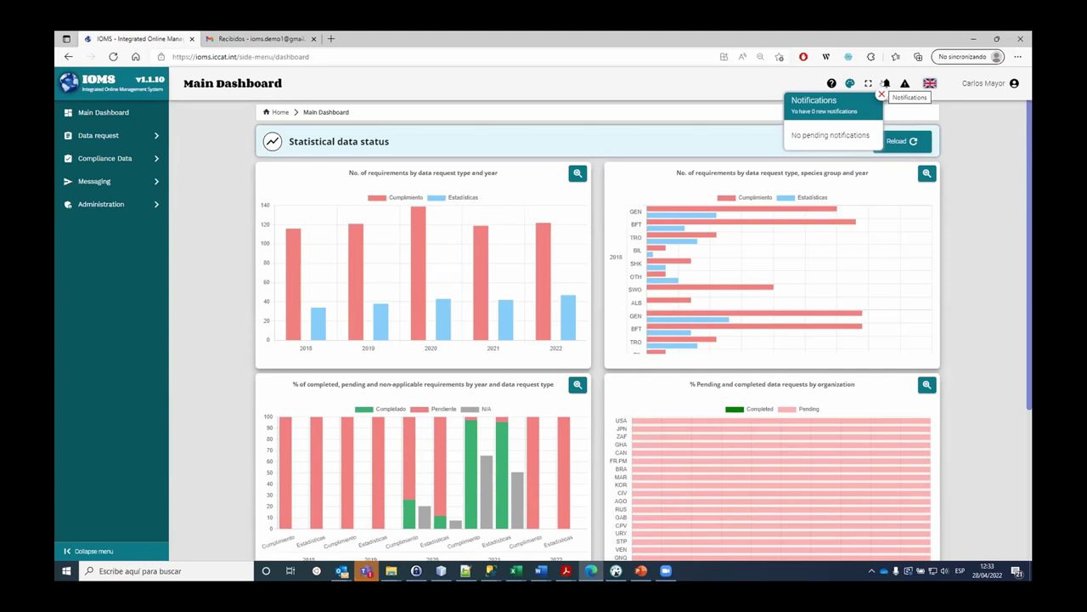
click(885, 84)
click(885, 83)
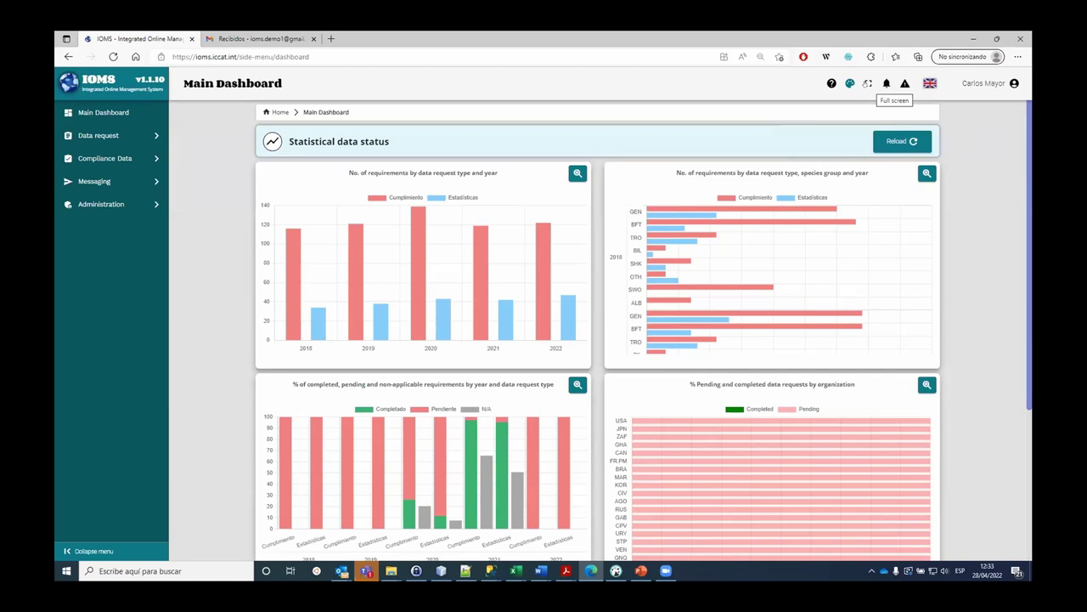
click(866, 83)
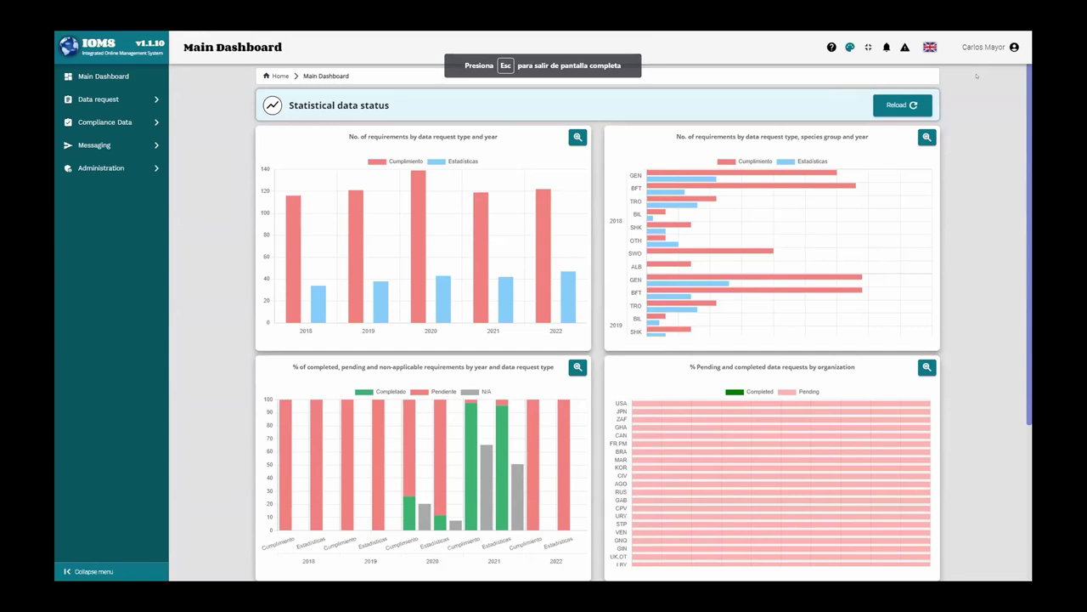
Exit full-screen mode with Esc to return to the normal browser window
key(Escape)
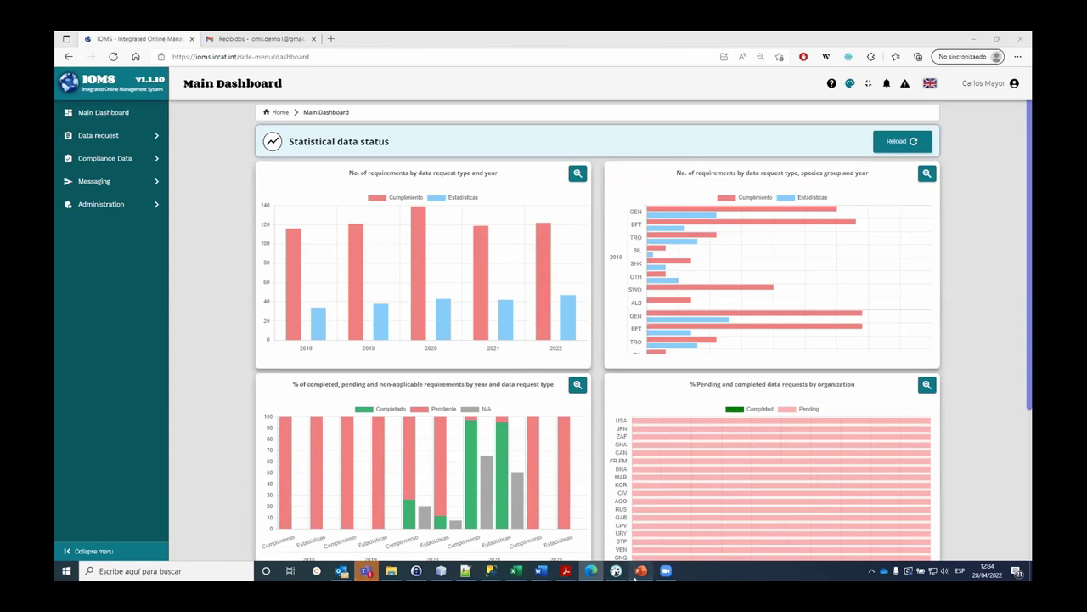
Bring the PowerPoint presentation back to the front at slide 5
click(640, 572)
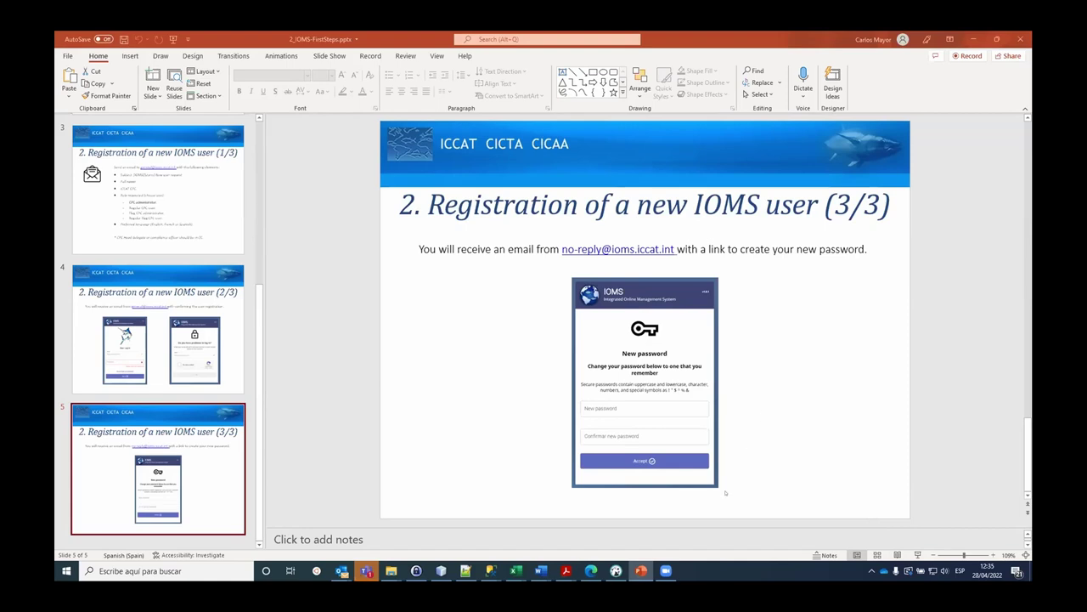
Bring the IOMS dashboard window back via the Edge taskbar preview
mouse_move(592, 571)
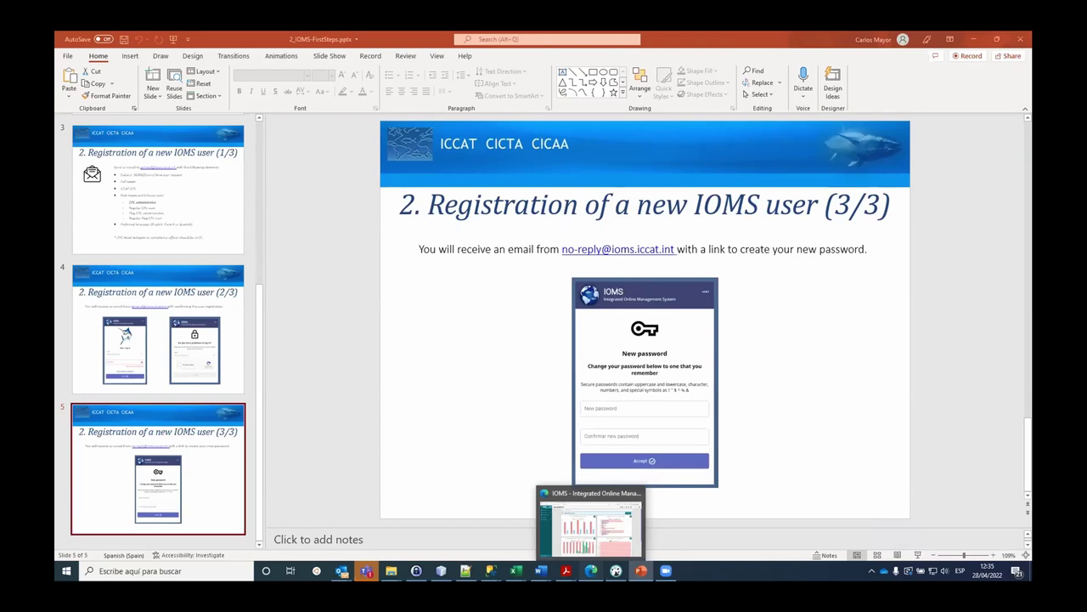
click(591, 527)
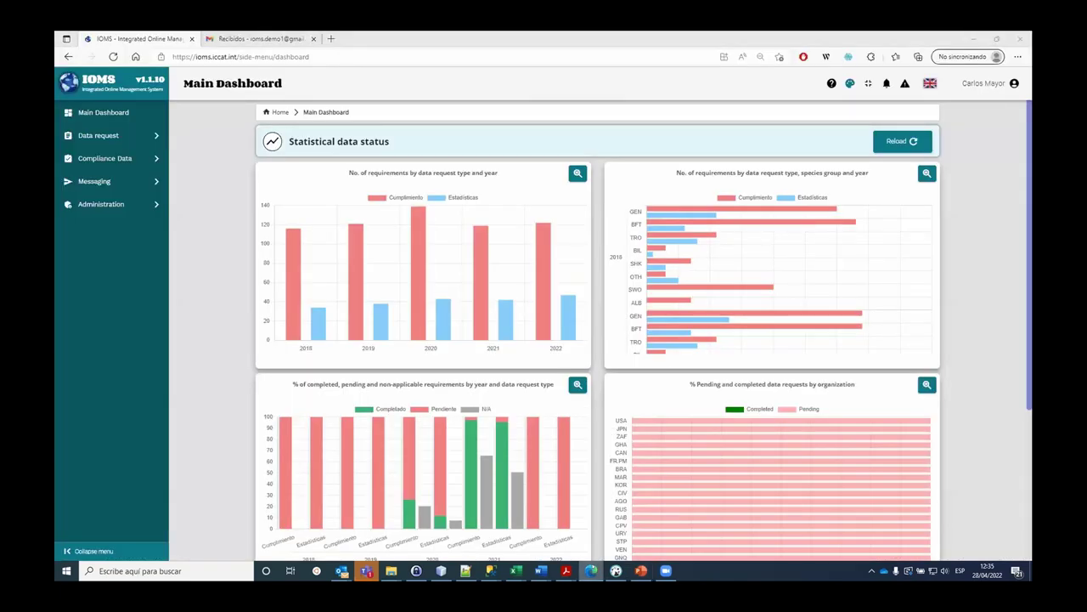
click(641, 571)
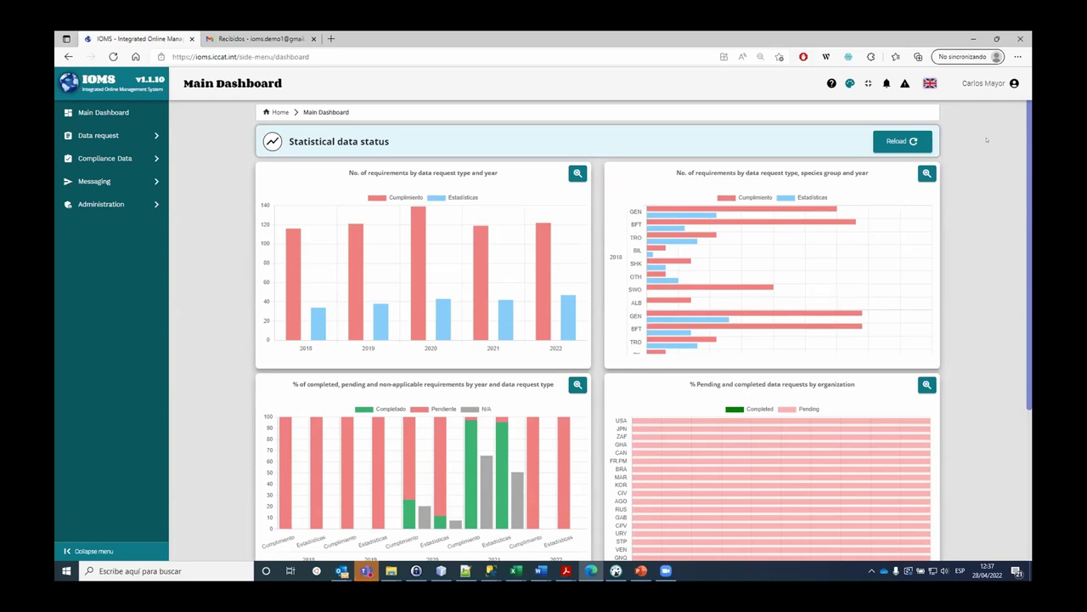
Apply the Blue colour theme and open the help guide at its Dashboard section
click(850, 83)
click(850, 83)
click(849, 83)
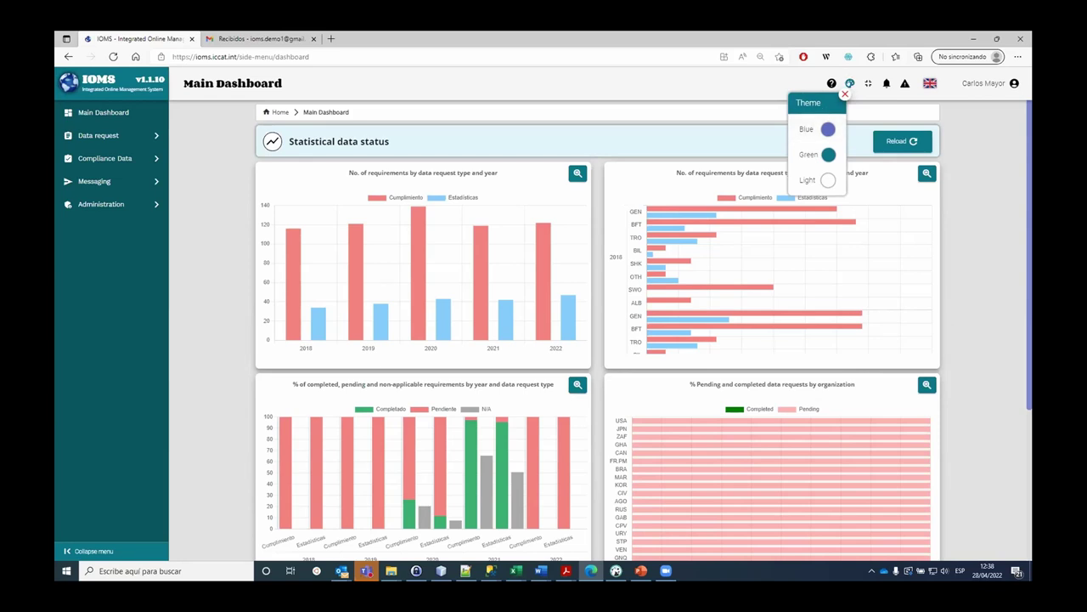
click(807, 128)
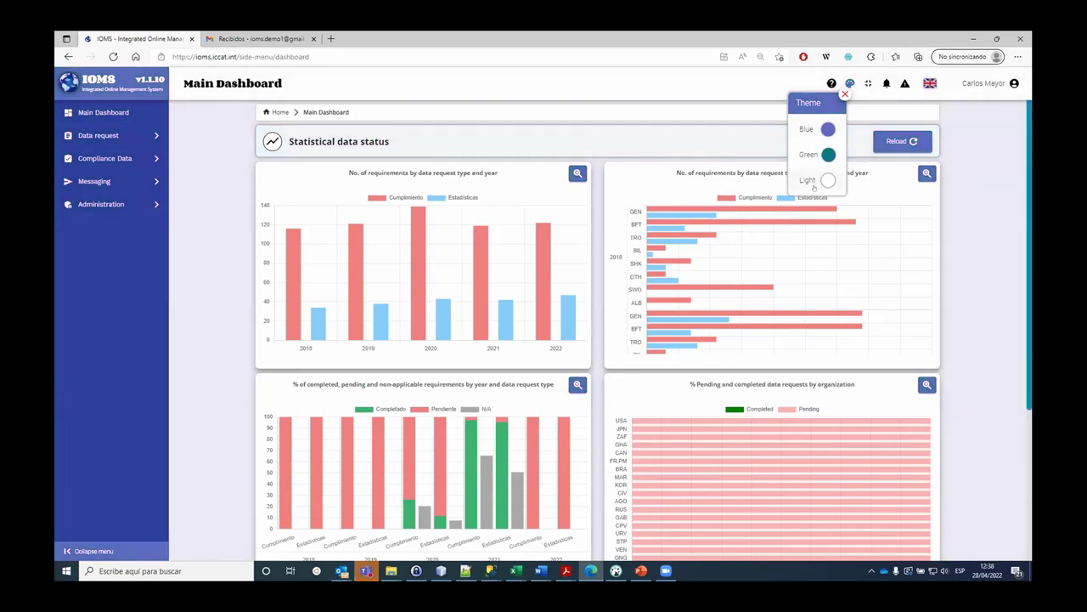
click(846, 93)
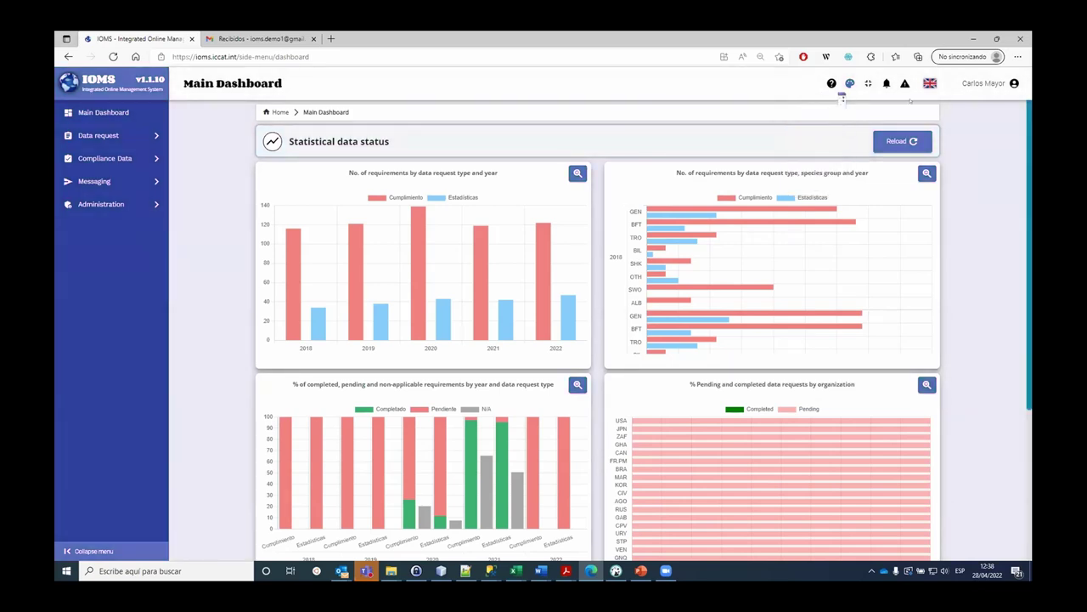
click(831, 83)
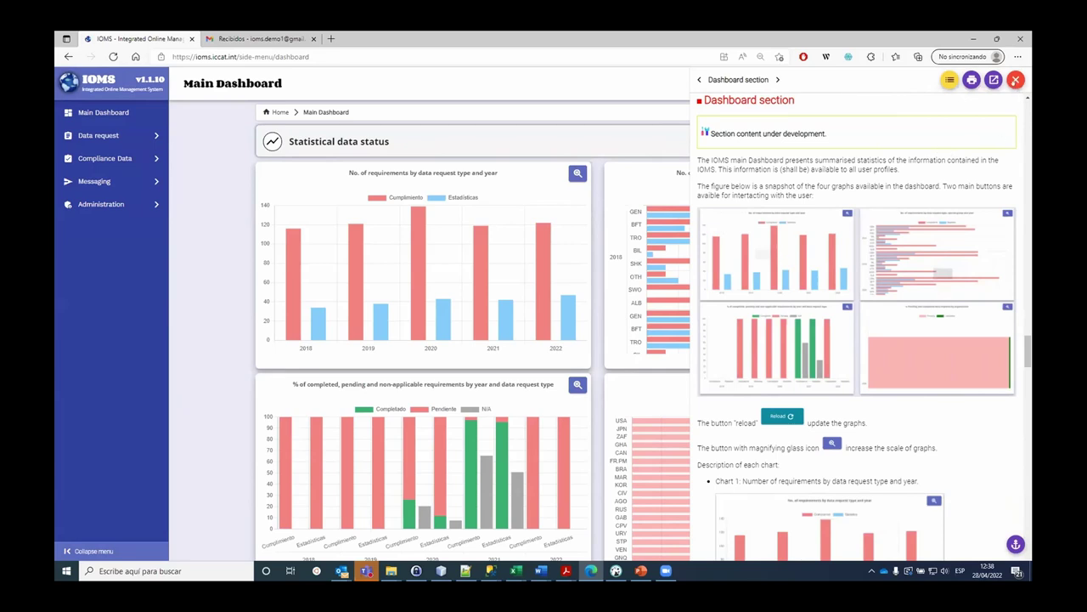
Close the help panel, view the administrator's profile, then return to the Home dashboard
click(1014, 81)
click(1010, 94)
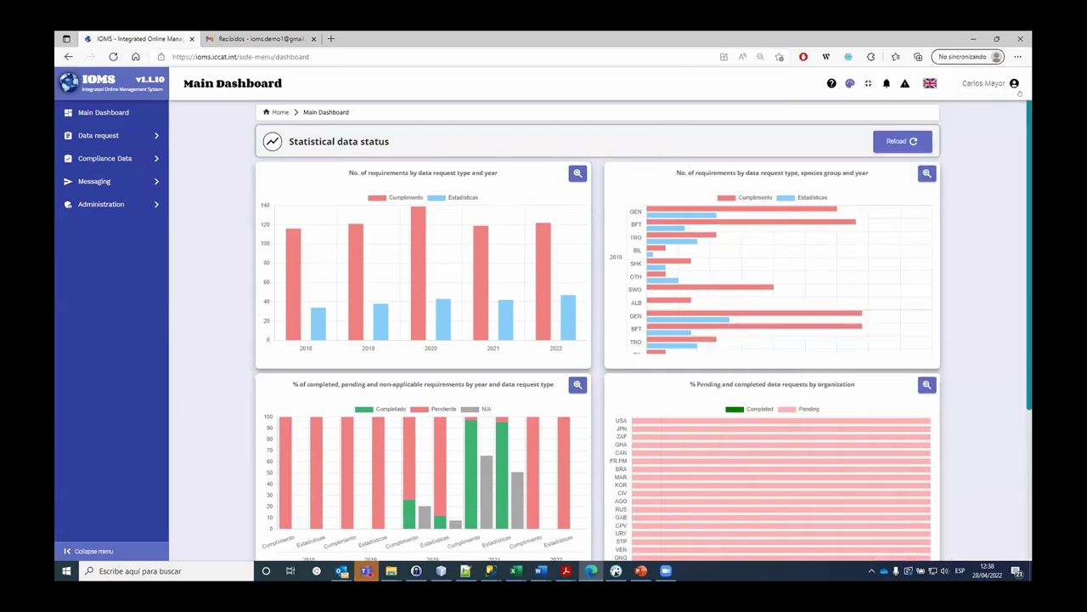
click(986, 79)
click(930, 312)
click(988, 84)
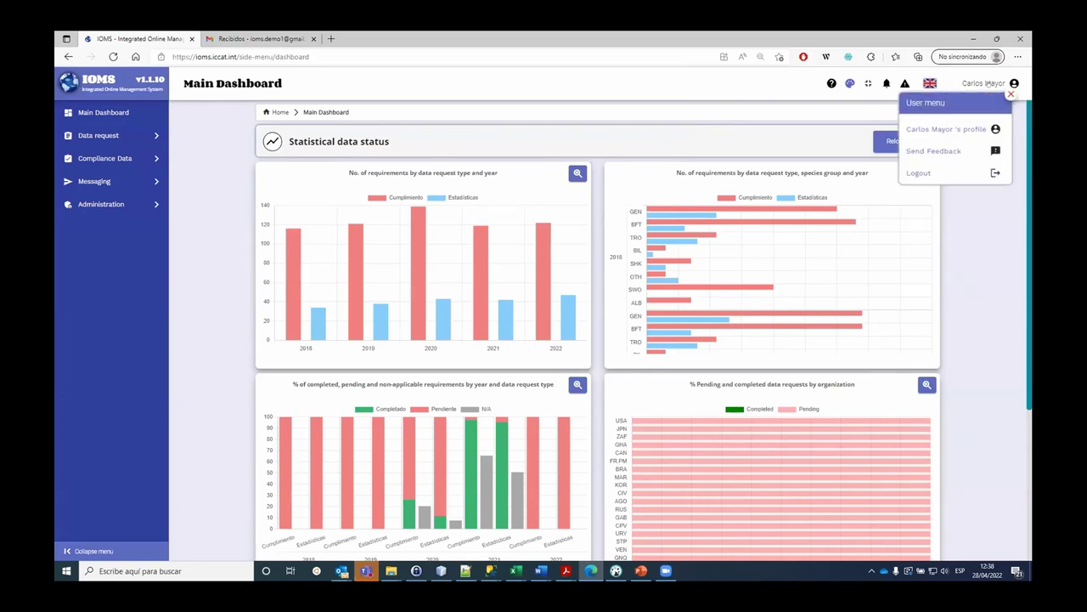
click(970, 127)
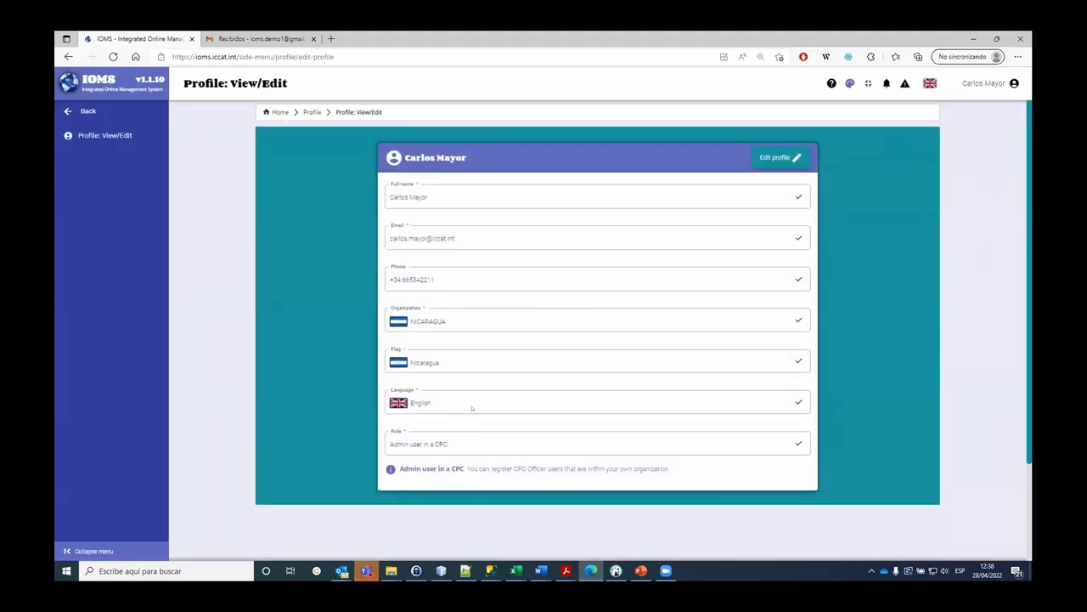
click(269, 112)
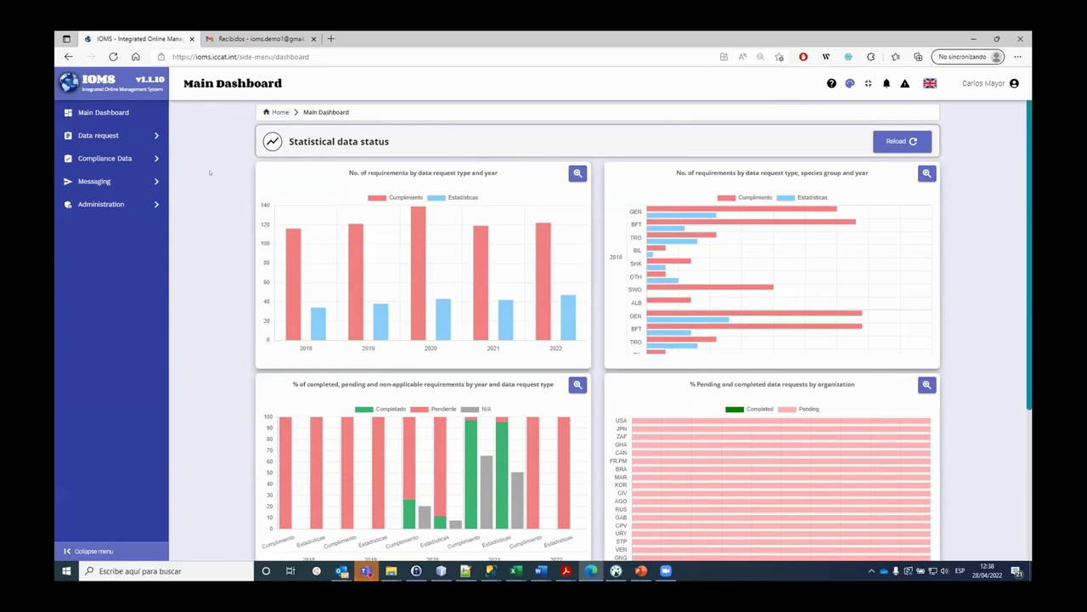
Open the Administration > Users list showing the two Nicaragua users
click(108, 204)
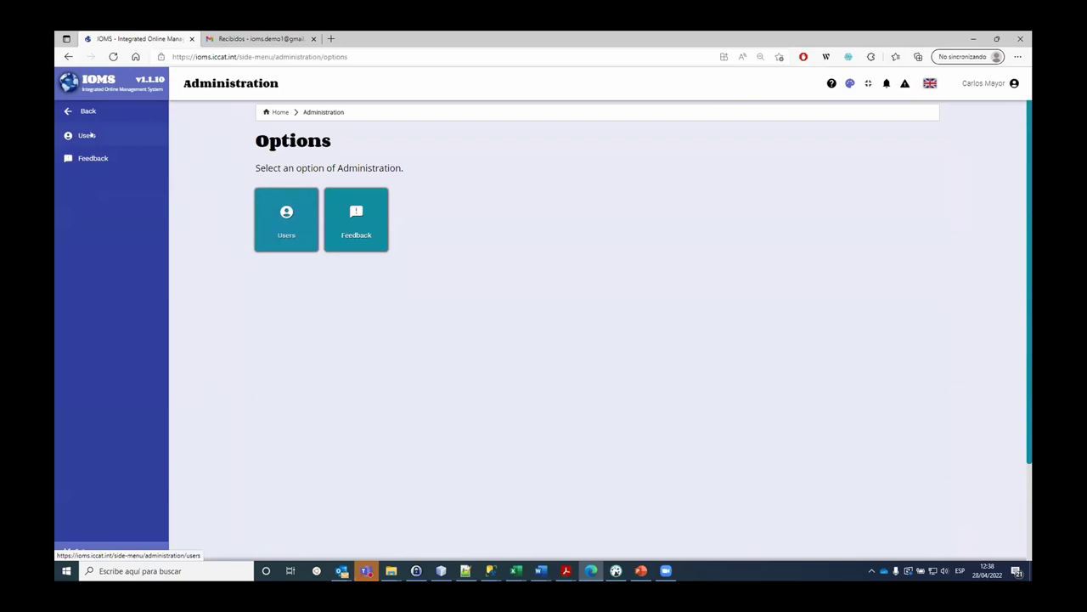
click(271, 229)
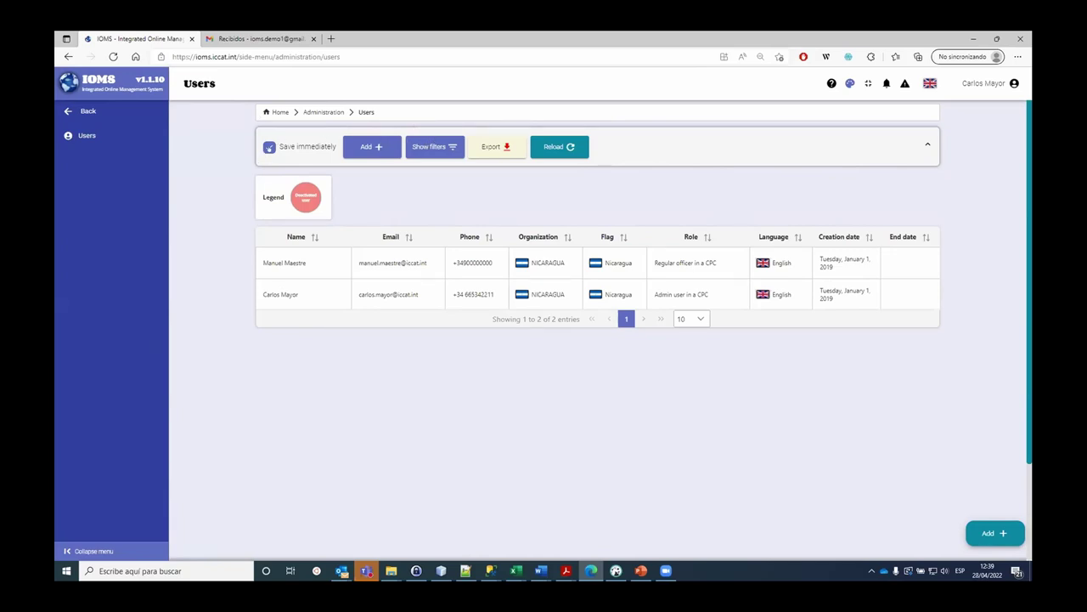
Correct the administrator's phone number, then toggle the column filters and glance at the export options
click(474, 294)
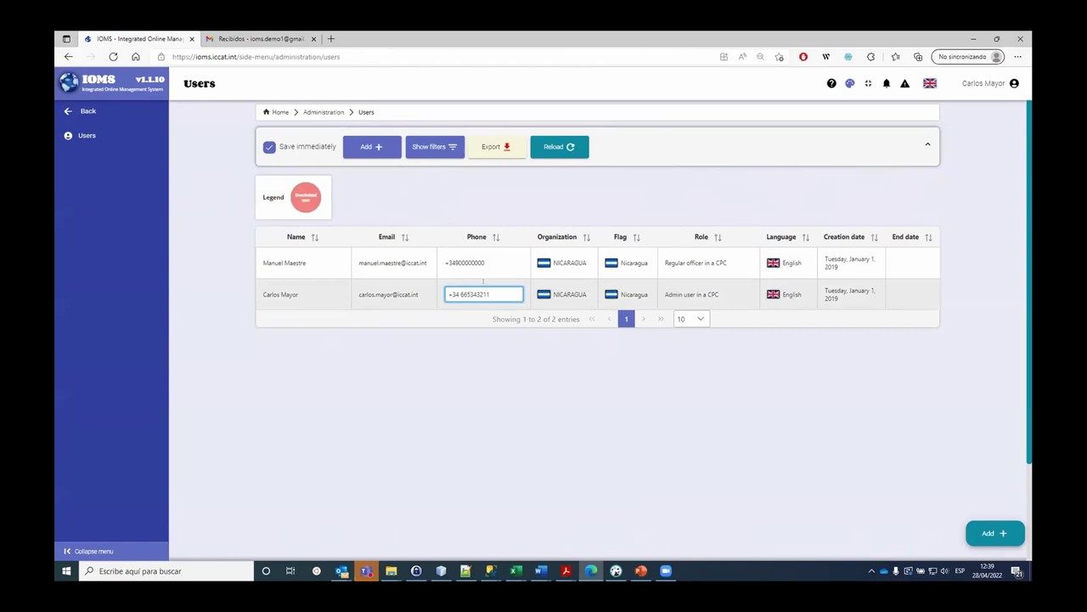
click(505, 343)
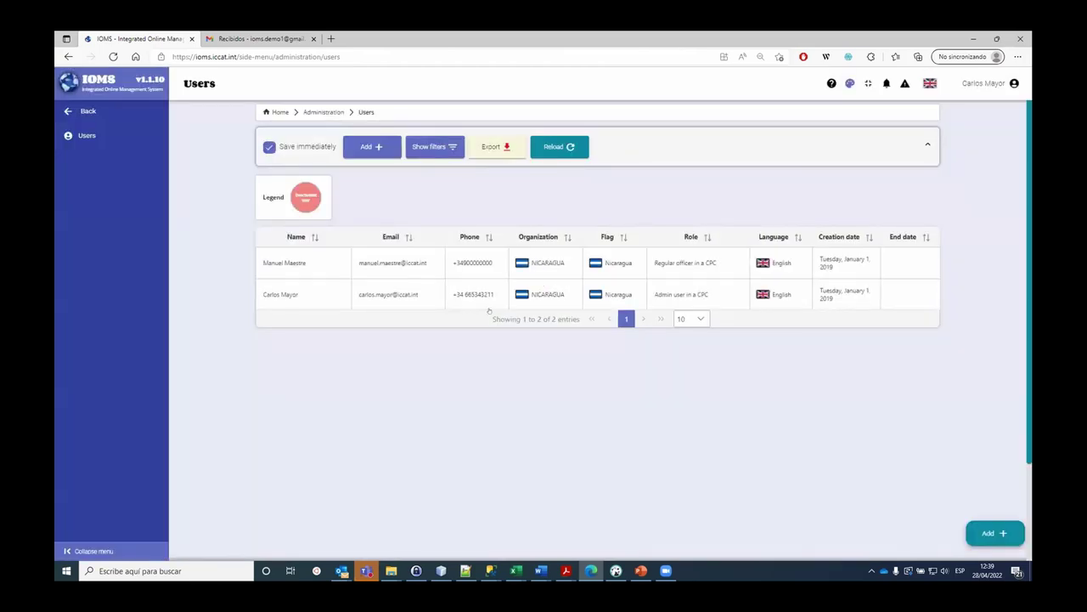
click(427, 148)
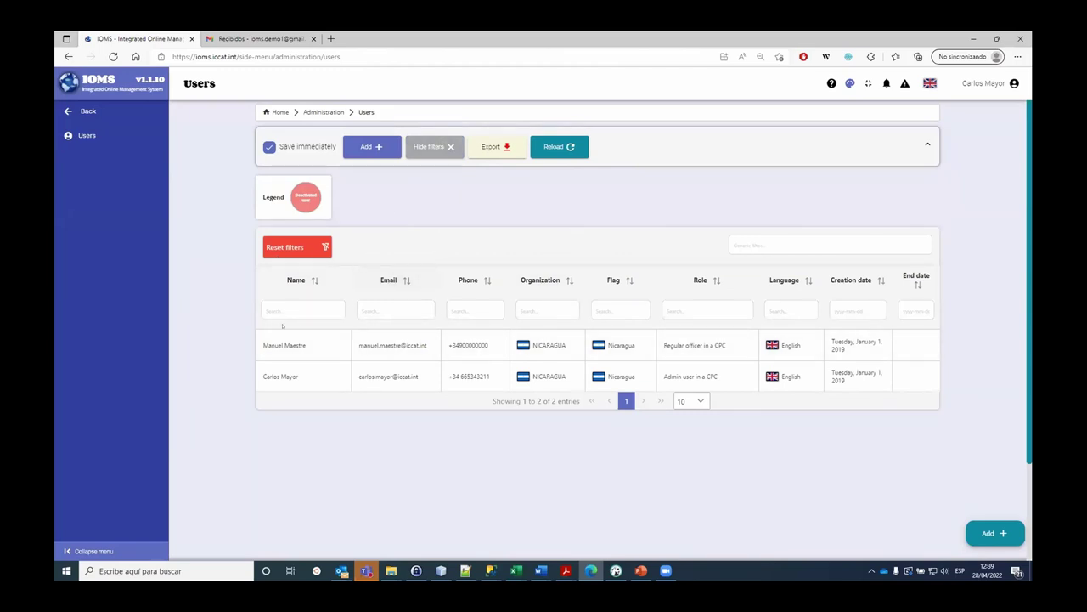
click(429, 146)
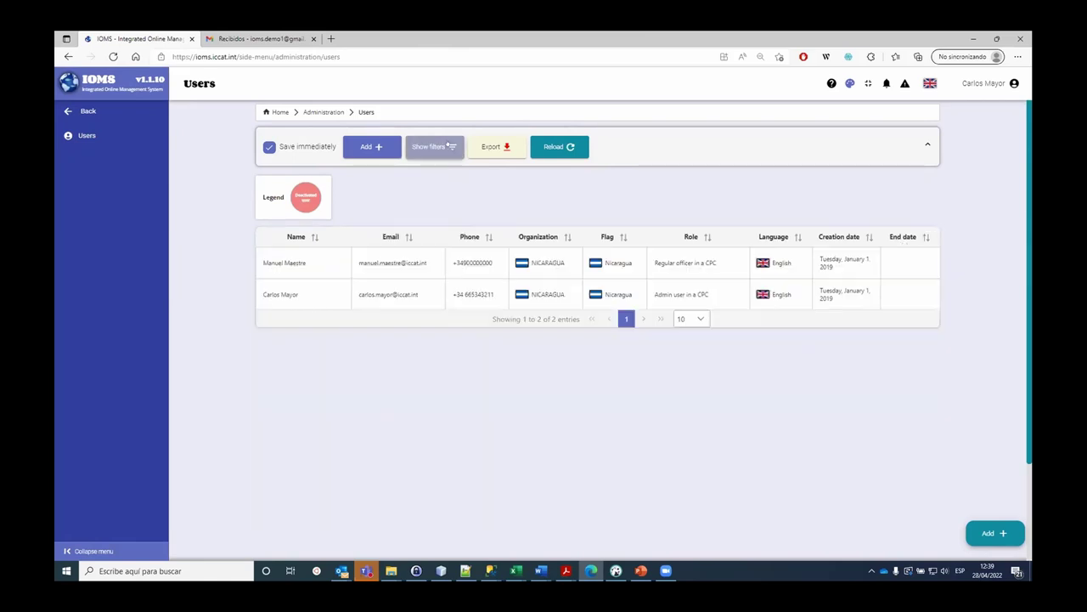
click(513, 148)
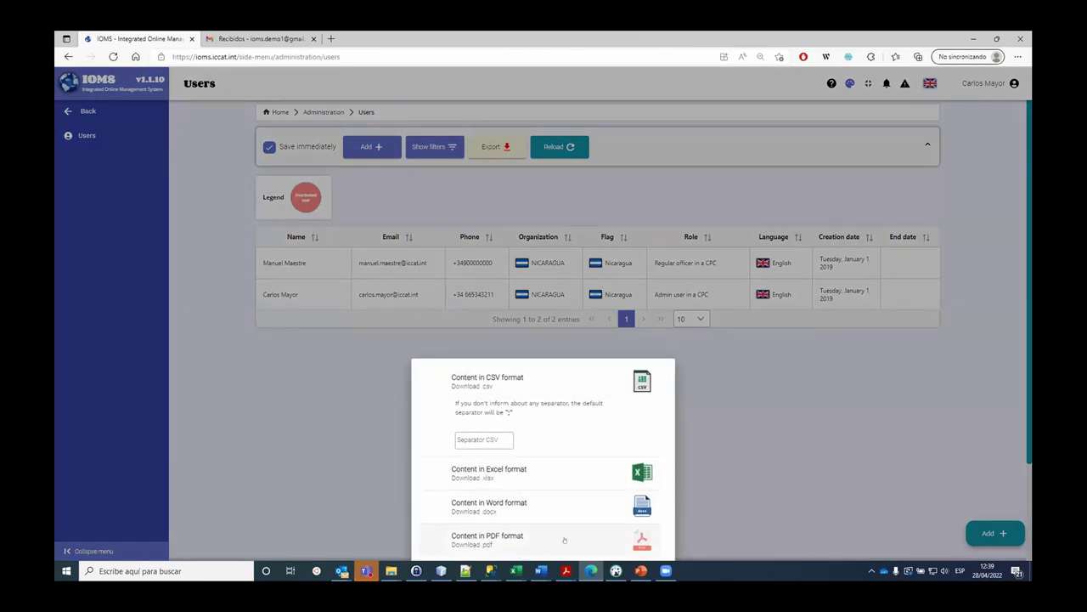
click(563, 157)
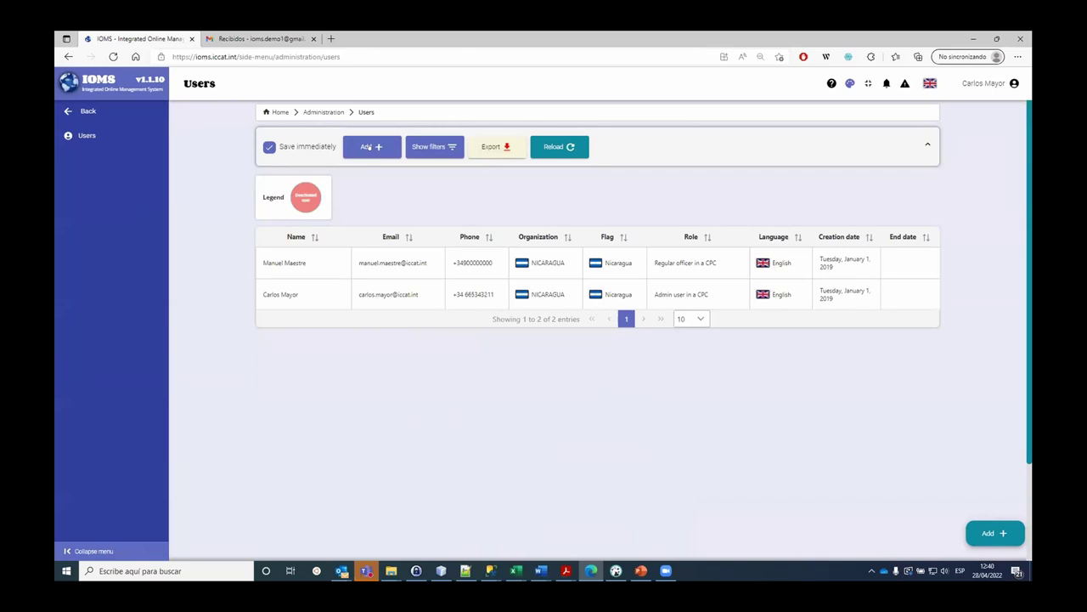
Start a new user and fill in the full name, e-mail and phone from saved details
click(368, 146)
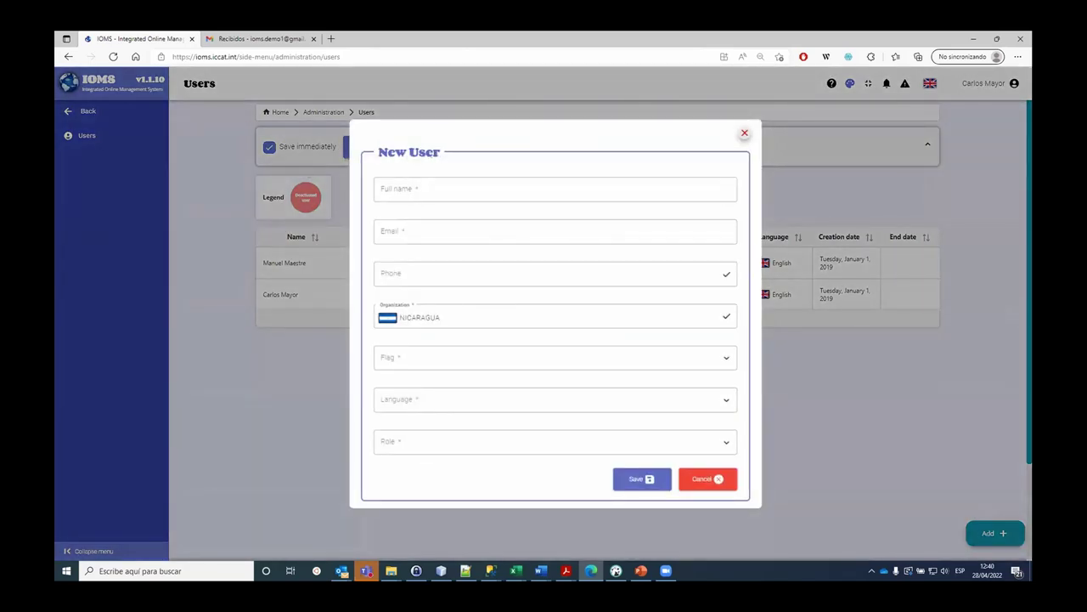
click(461, 188)
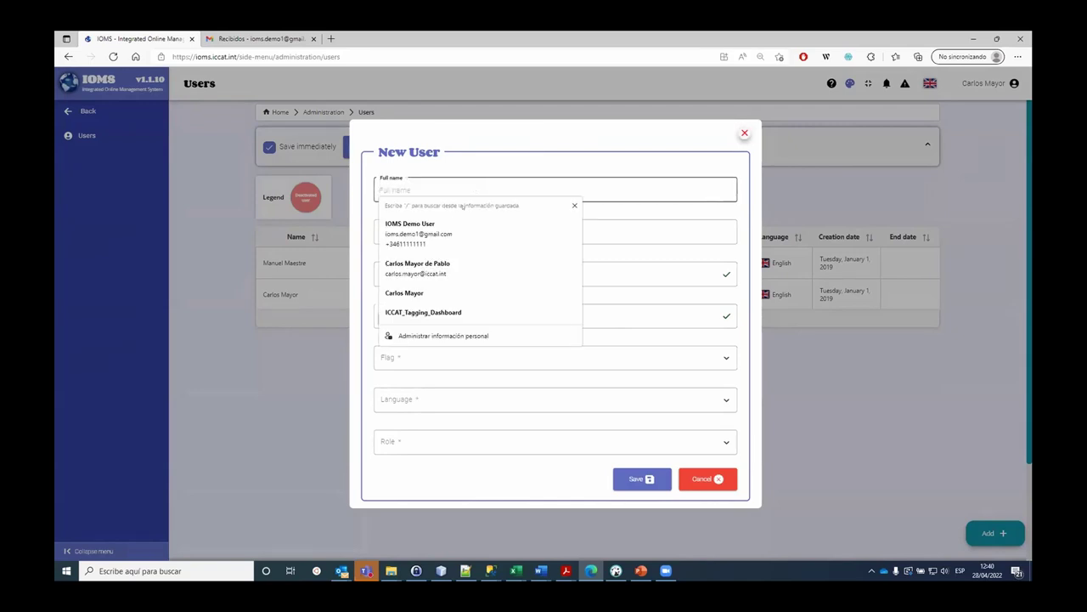
click(447, 222)
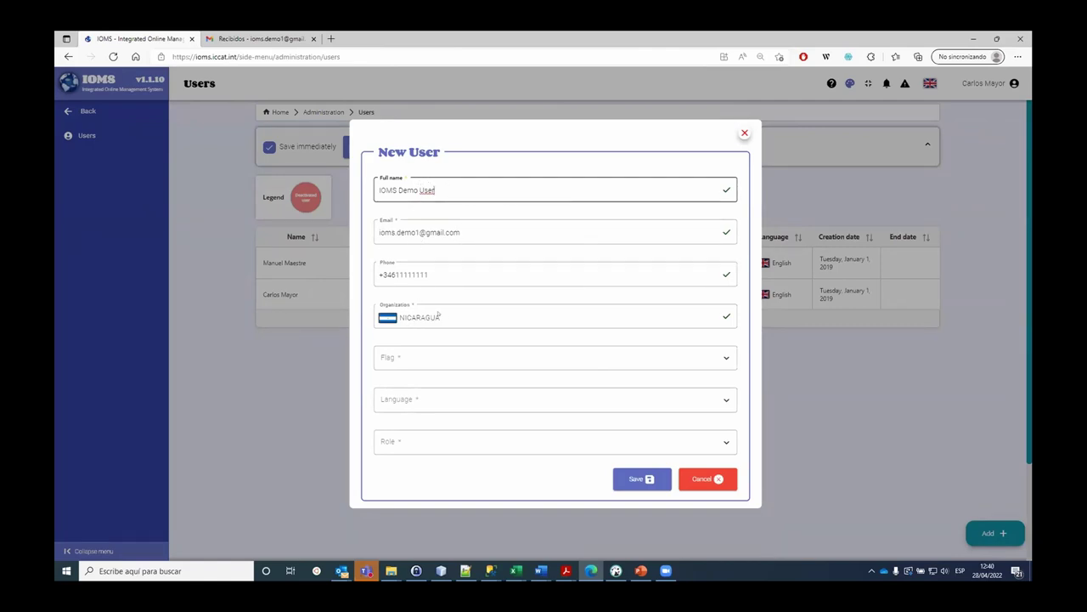
Set flag Nicaragua, language Español, role 'Regular officer in a CPC', and save the user
click(399, 355)
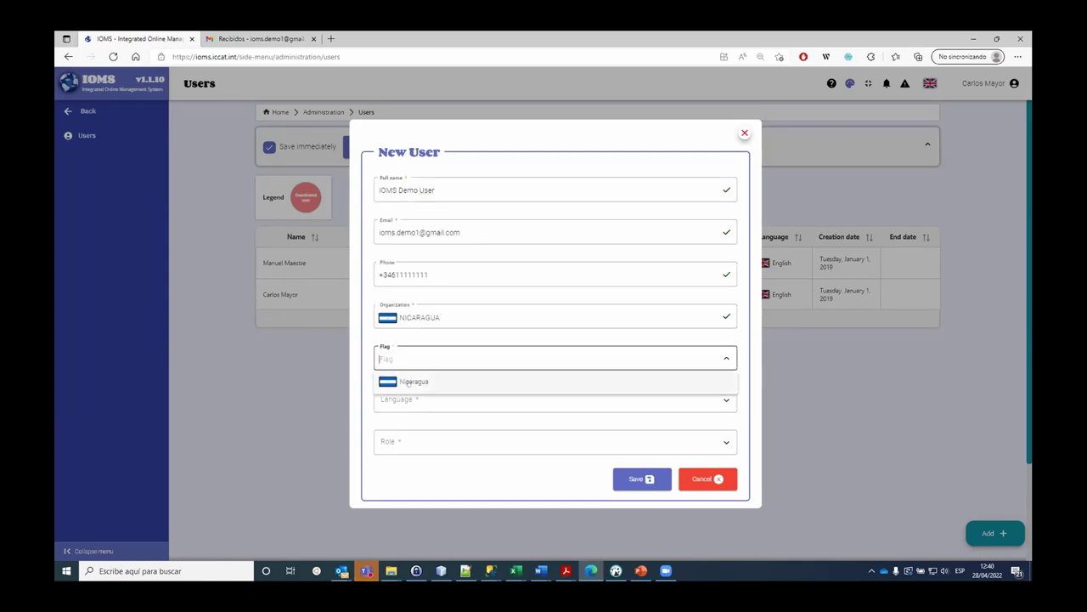
click(409, 383)
click(384, 343)
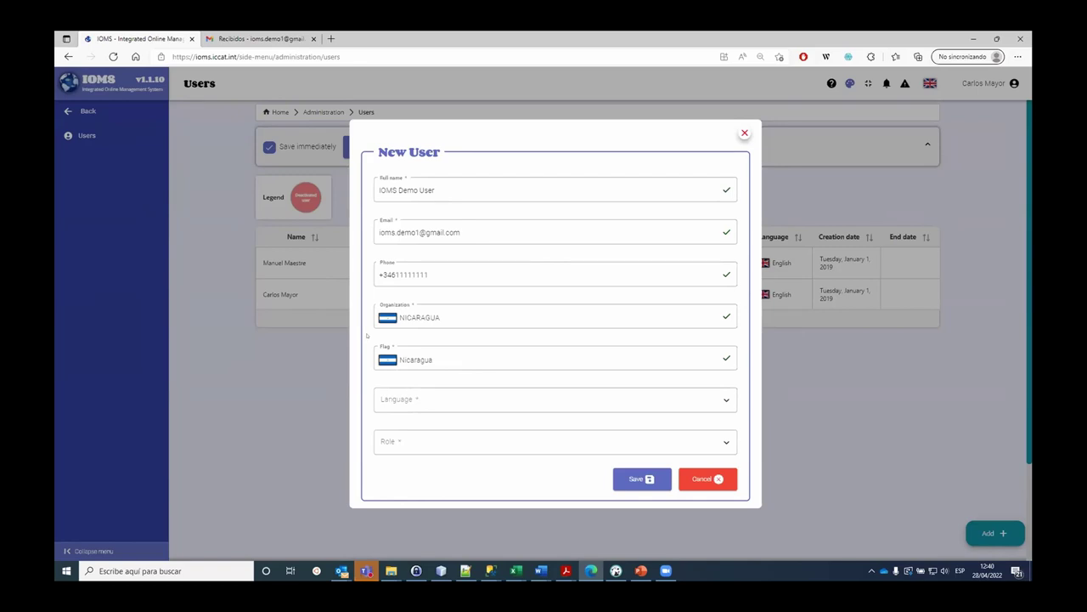
click(400, 396)
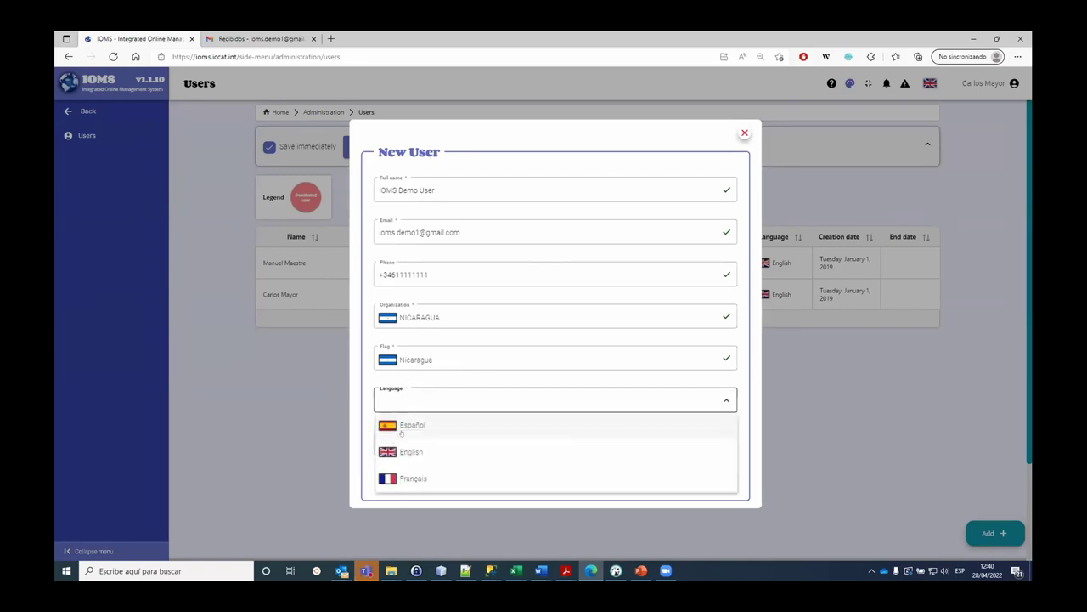
click(403, 427)
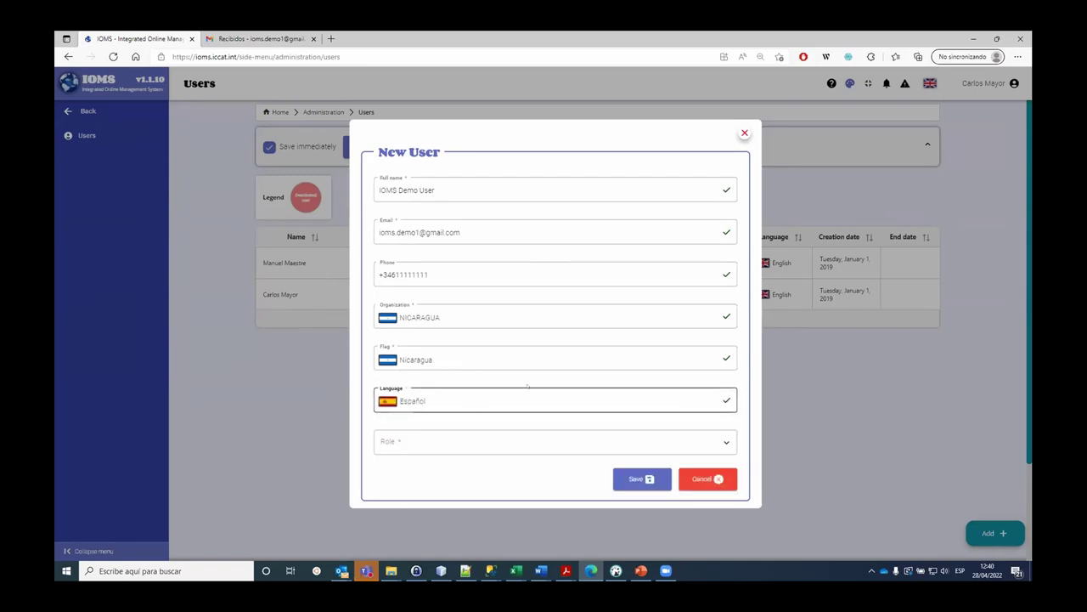
click(385, 435)
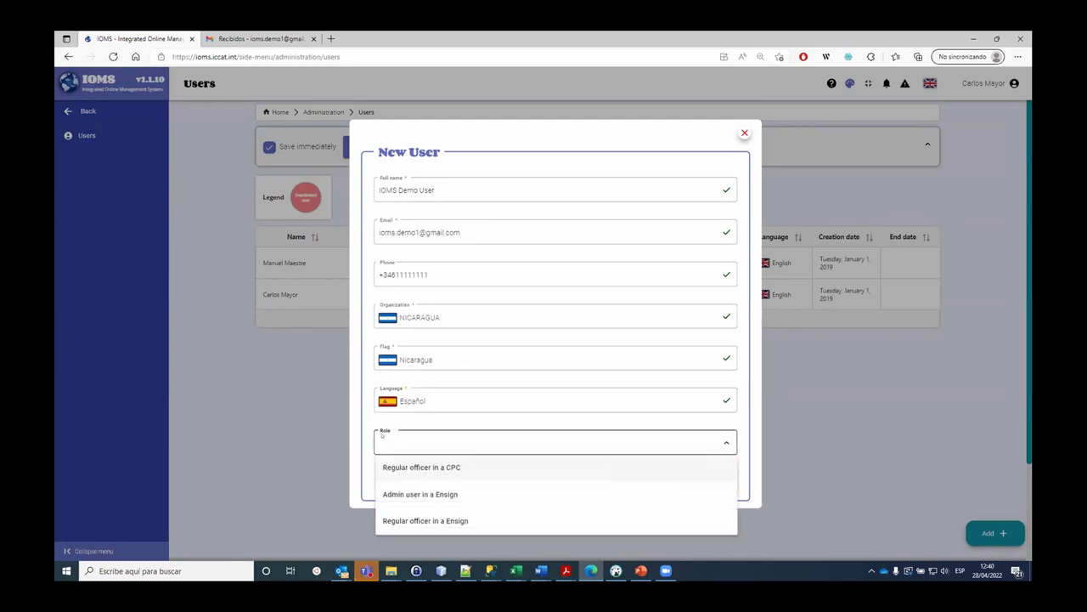
click(422, 466)
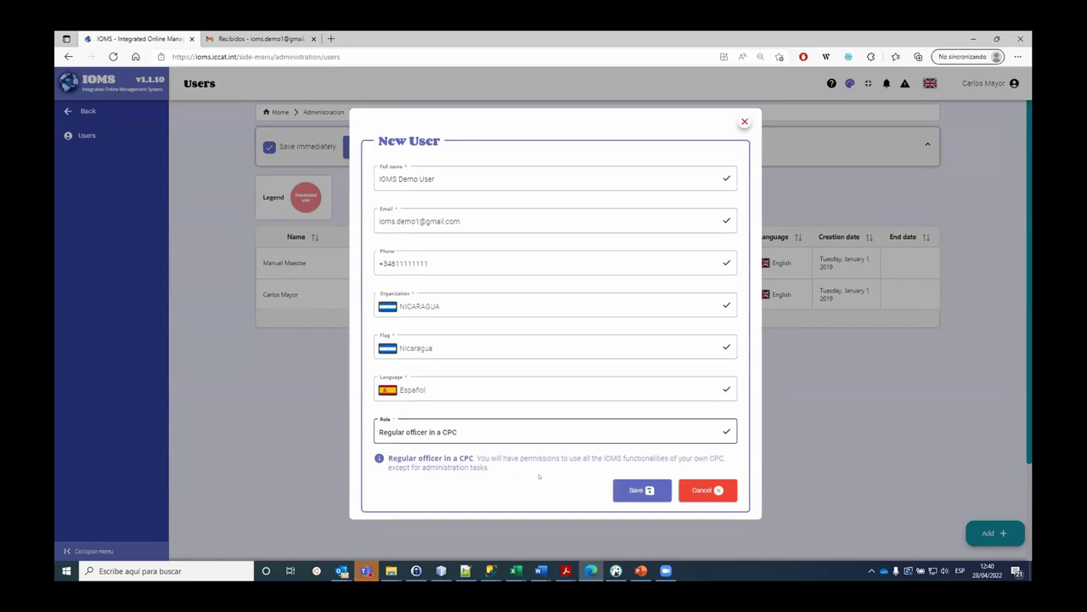
click(637, 490)
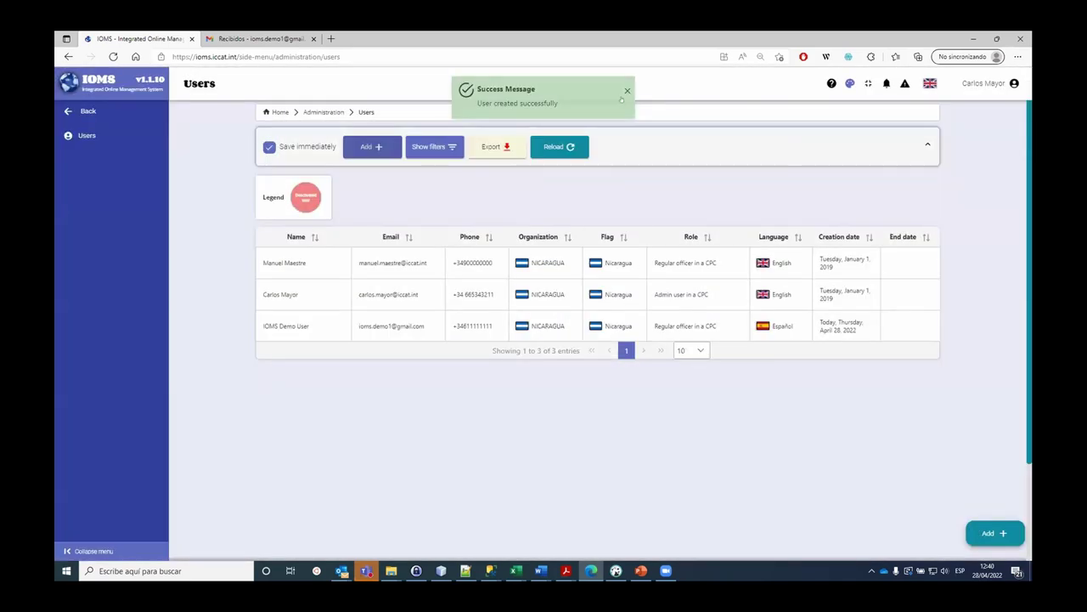
Close the user-created success notice and open the admin's account menu
click(627, 90)
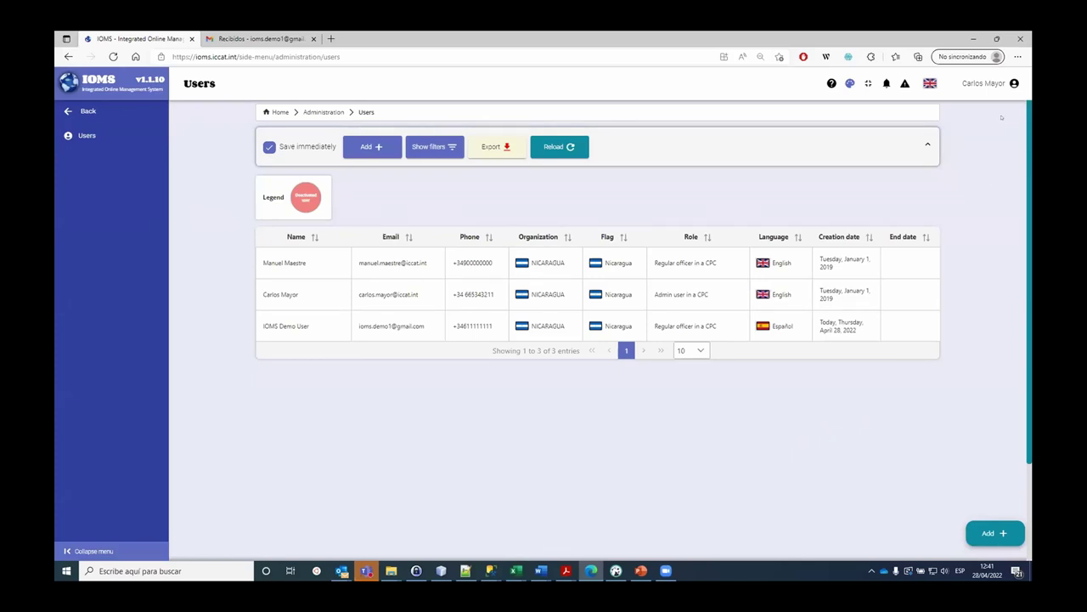
click(1004, 85)
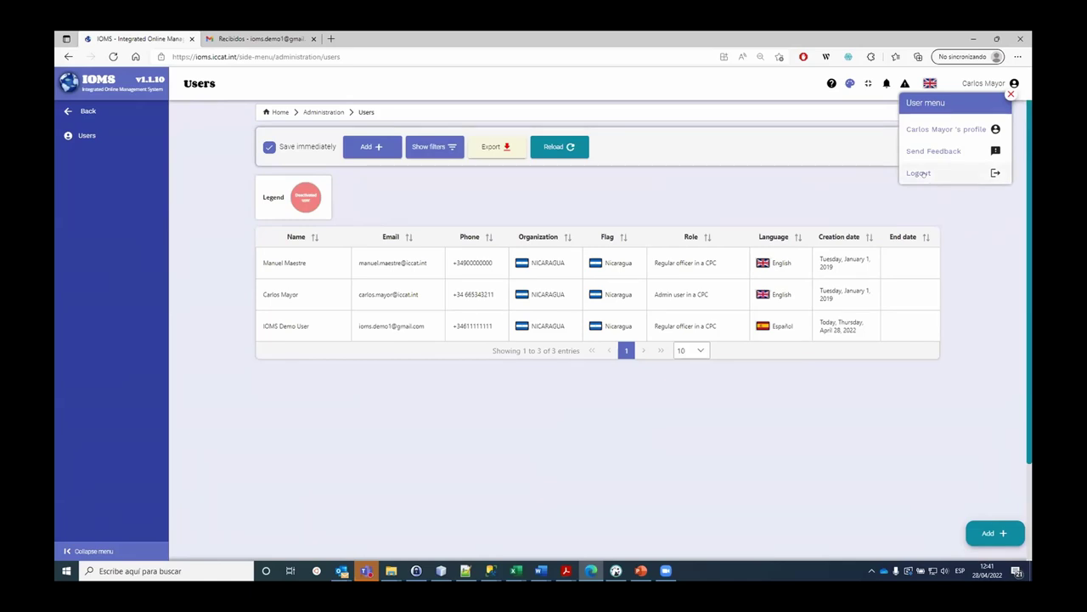
Log out as admin, enter the demo user's e-mail on the login form, and clear the password
click(920, 172)
drag(529, 337, 439, 336)
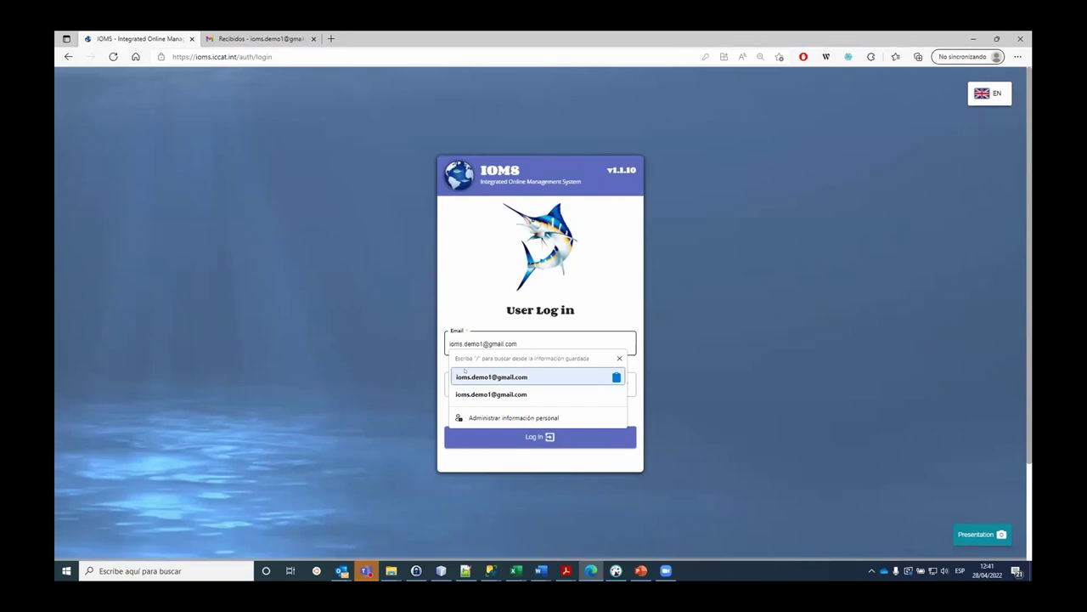
click(465, 371)
click(464, 379)
drag(464, 384, 429, 379)
key(BackSpace)
click(285, 332)
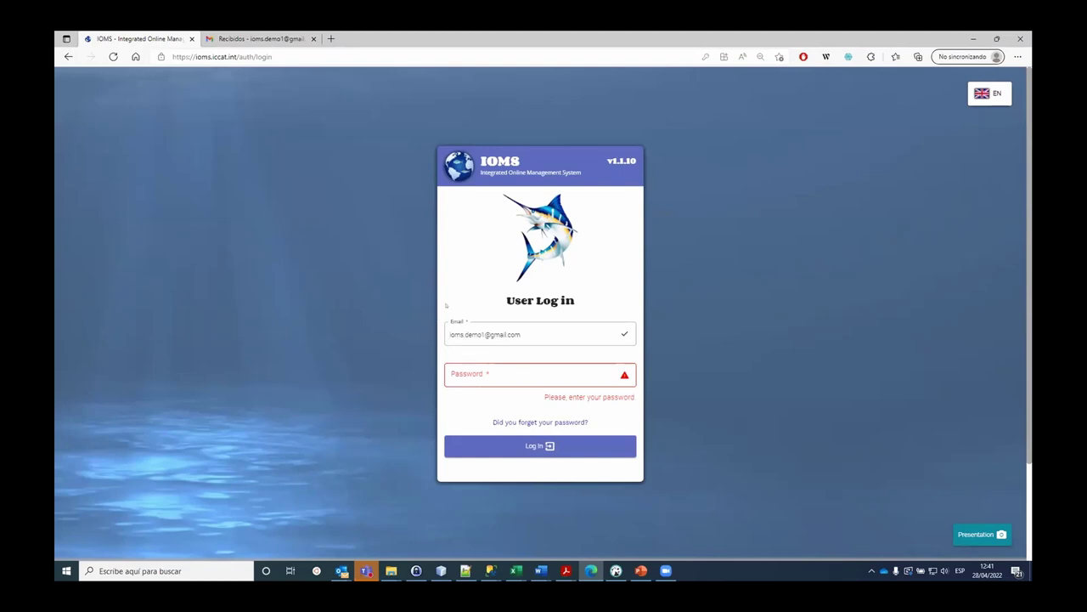
Send a password-reset e-mail for the demo user after the reCAPTCHA, then switch to Gmail
click(556, 422)
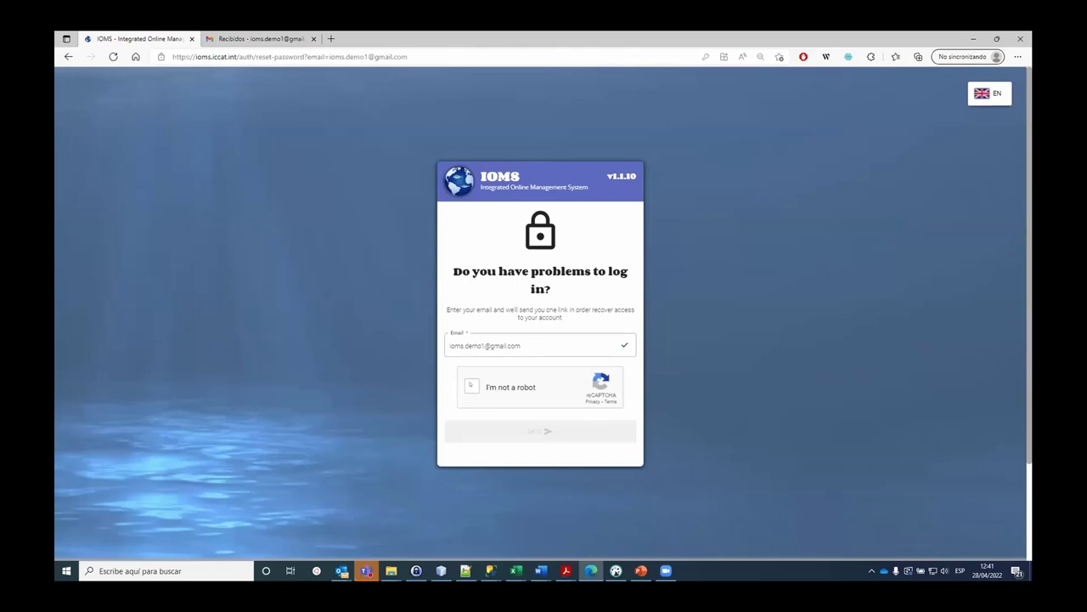
click(471, 386)
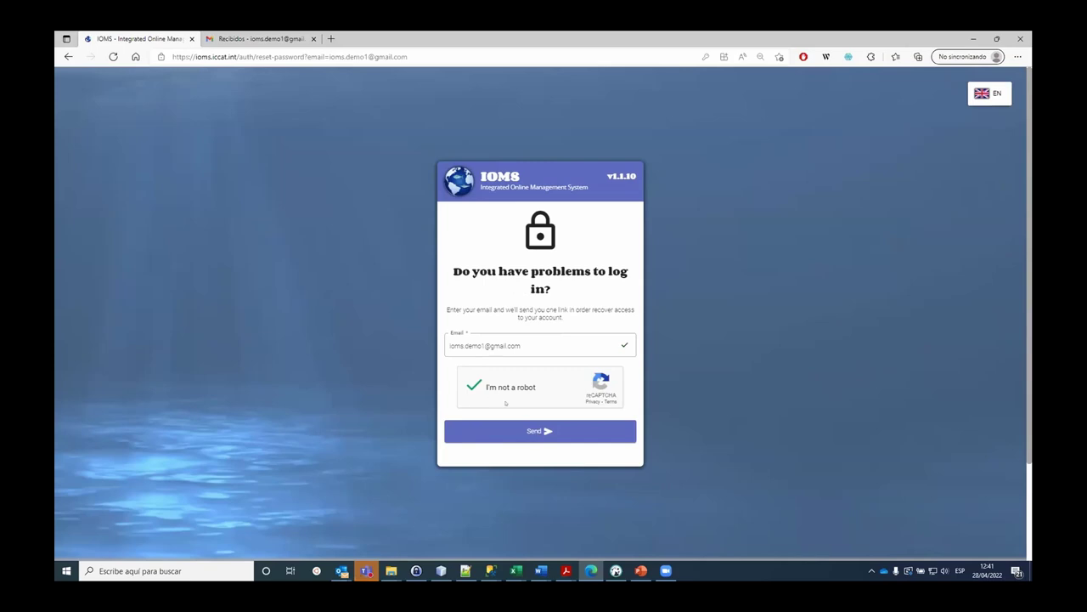
click(538, 431)
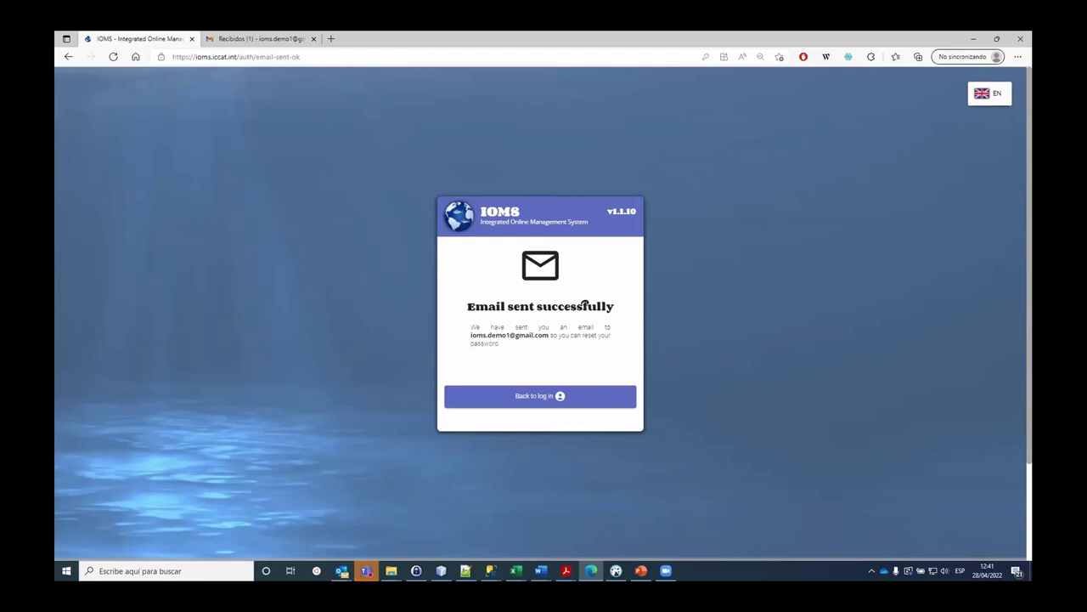
click(246, 38)
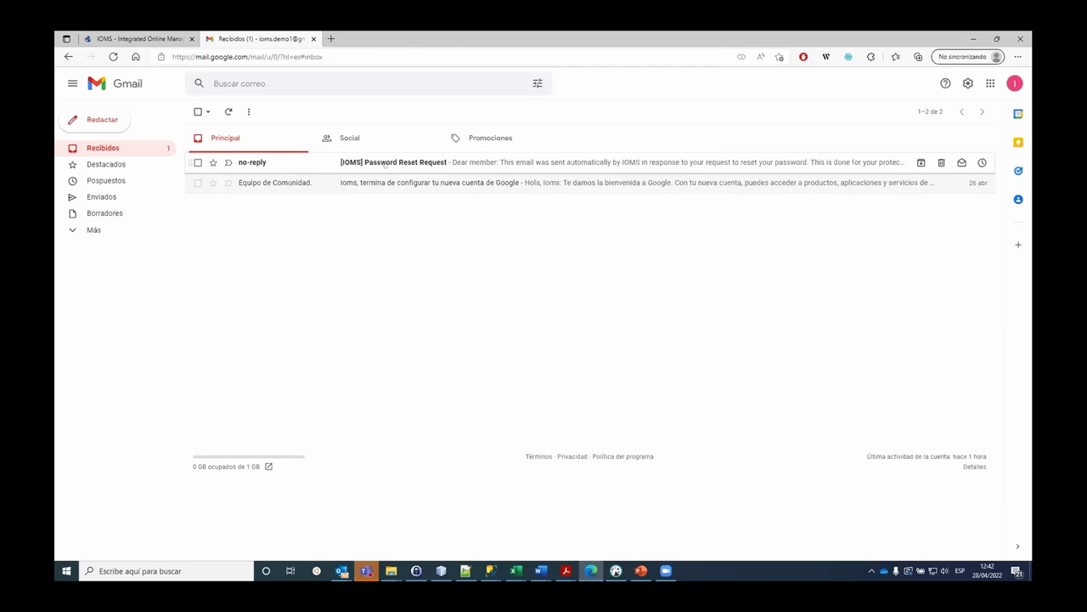
Open the '[IOMS] Password Reset Request' e-mail and follow its change-password link
click(386, 164)
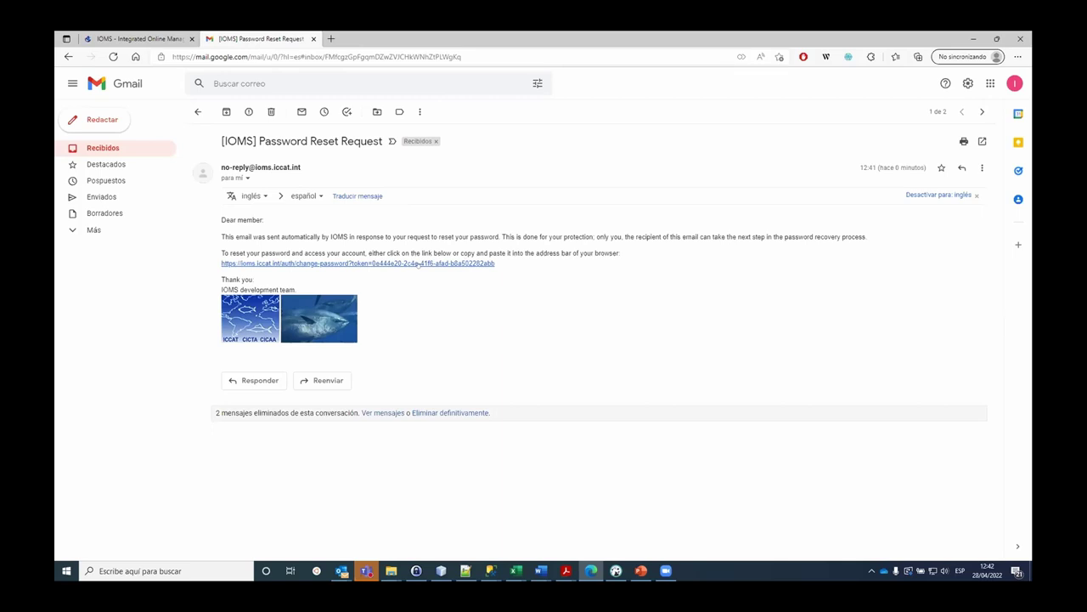
click(424, 263)
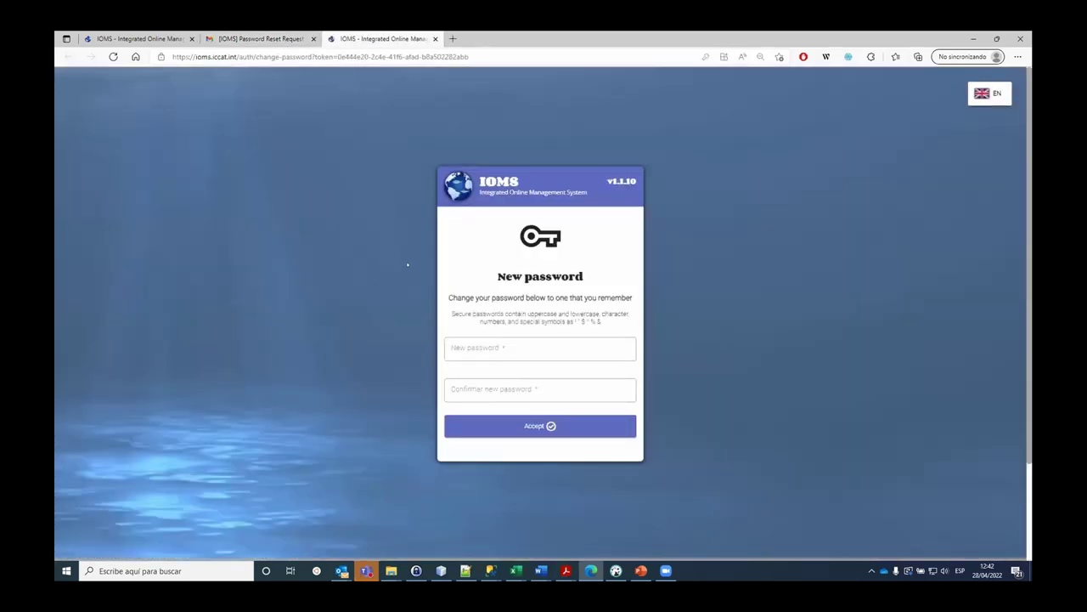
Enter and confirm the demo user's new password, accept it, and decline Edge's password update
click(548, 347)
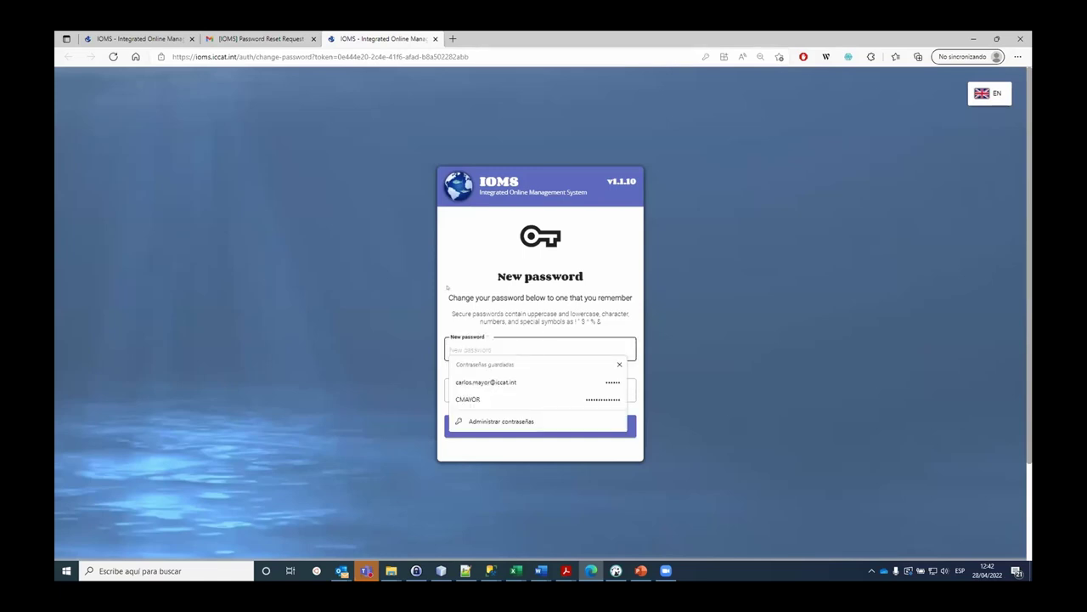
text(C)
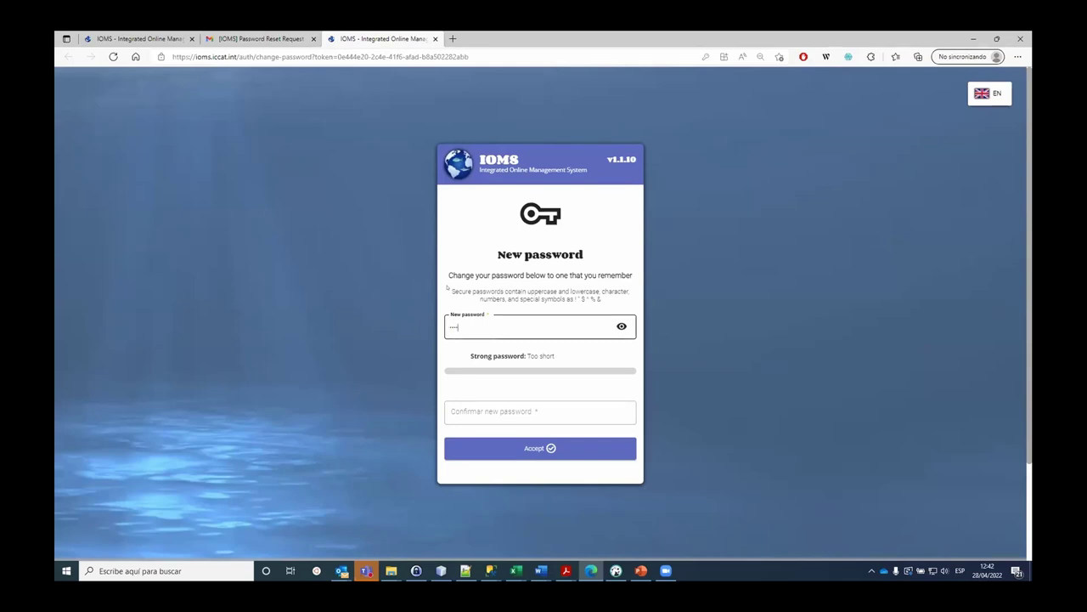
text(*******)
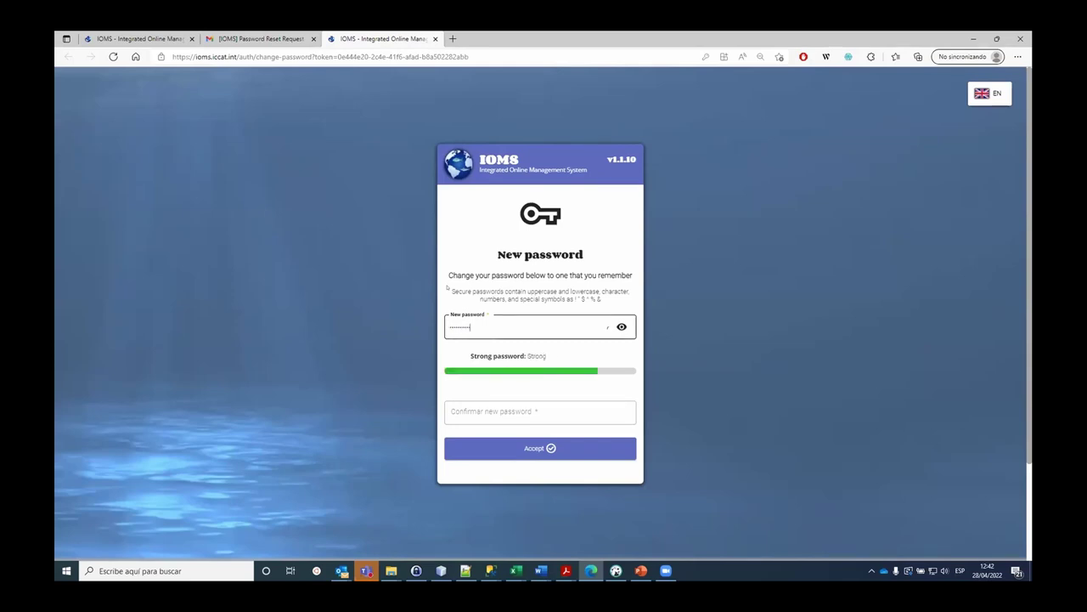
click(497, 408)
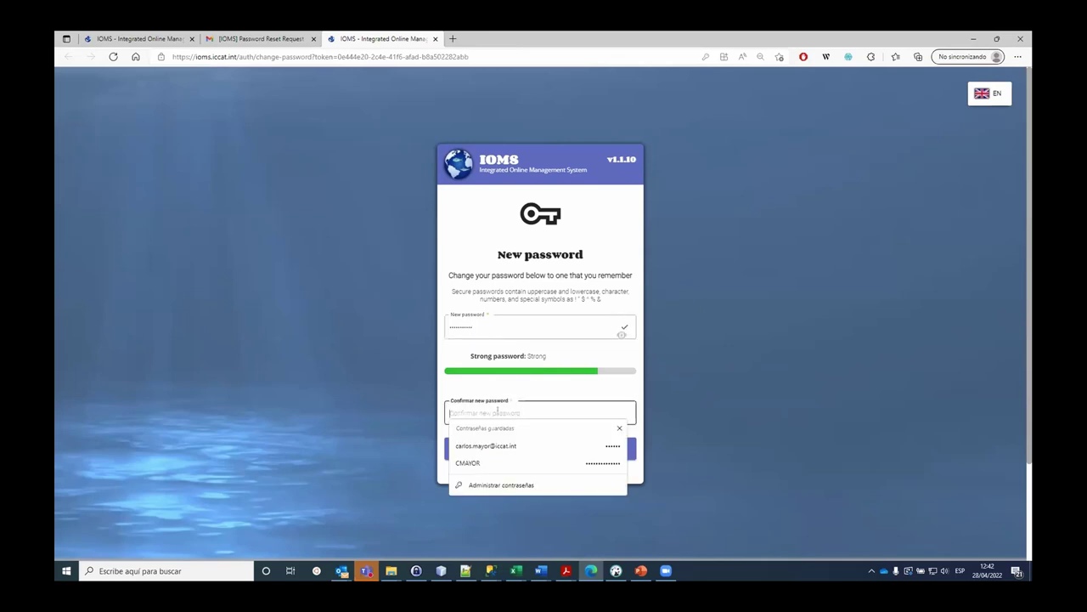
text(********)
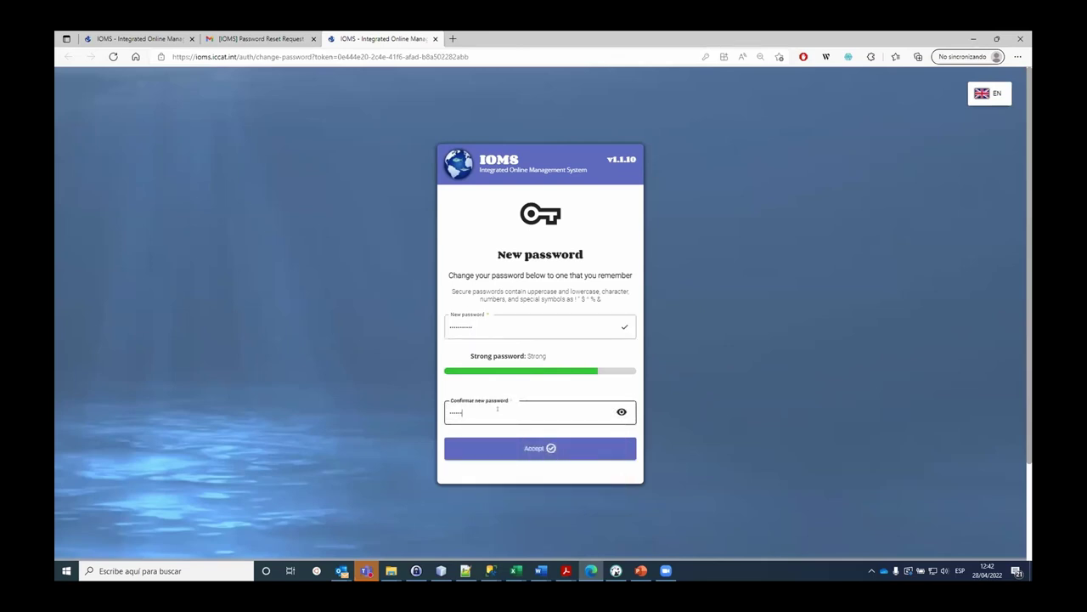
text(*)
click(550, 450)
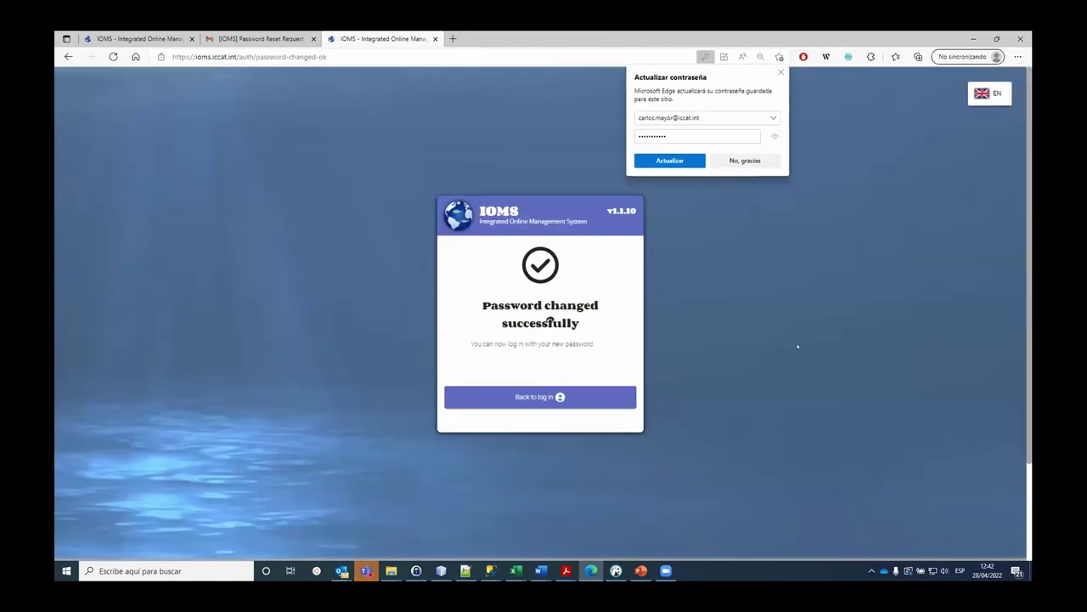
click(746, 161)
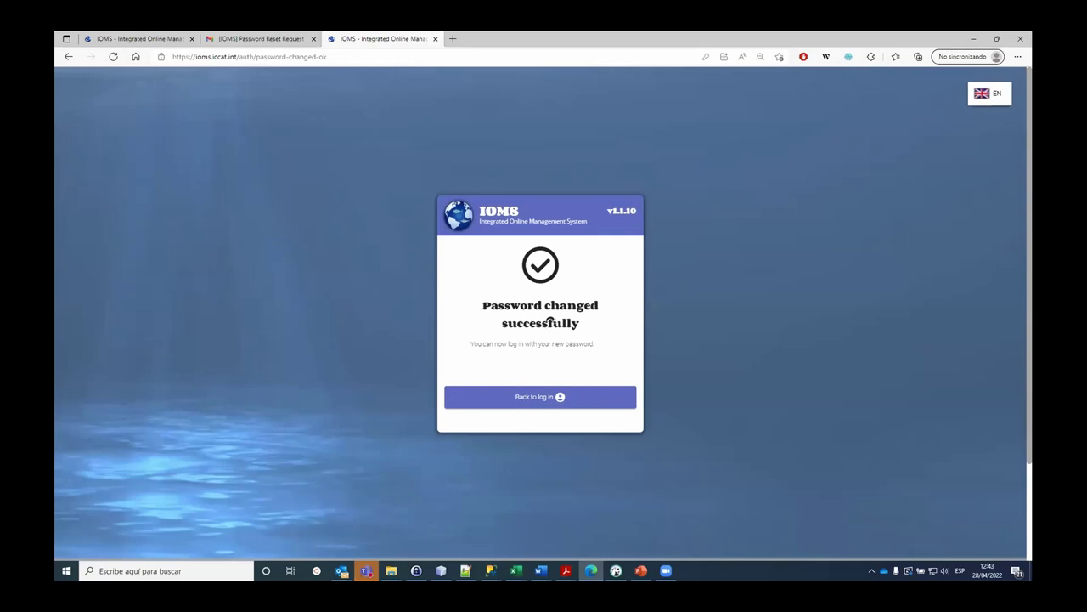
Log in as the demo user with the new password and open the Menú de usuario
click(535, 397)
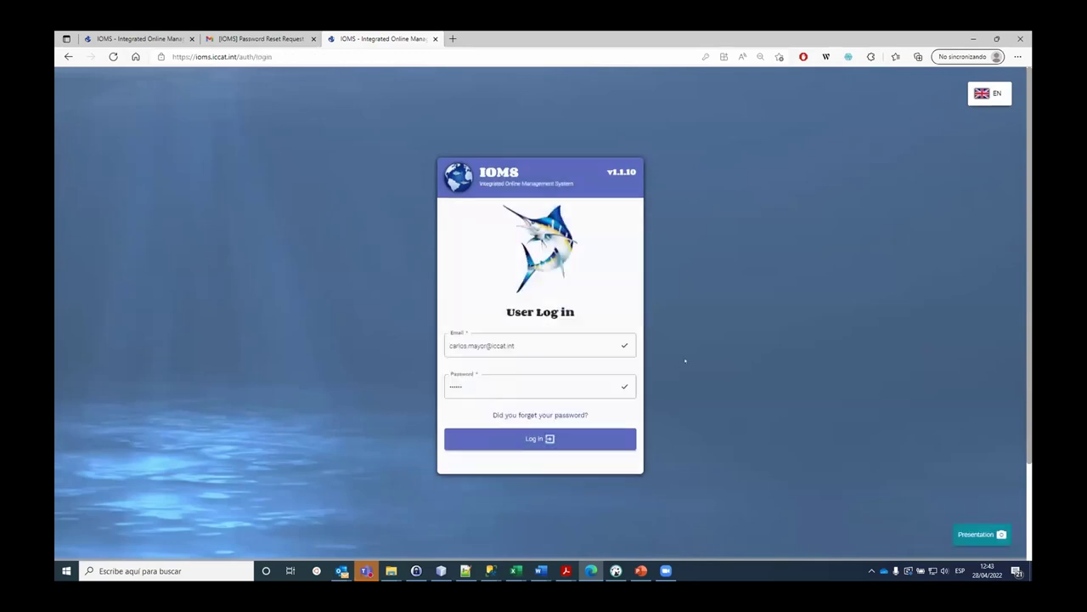
drag(505, 338, 431, 334)
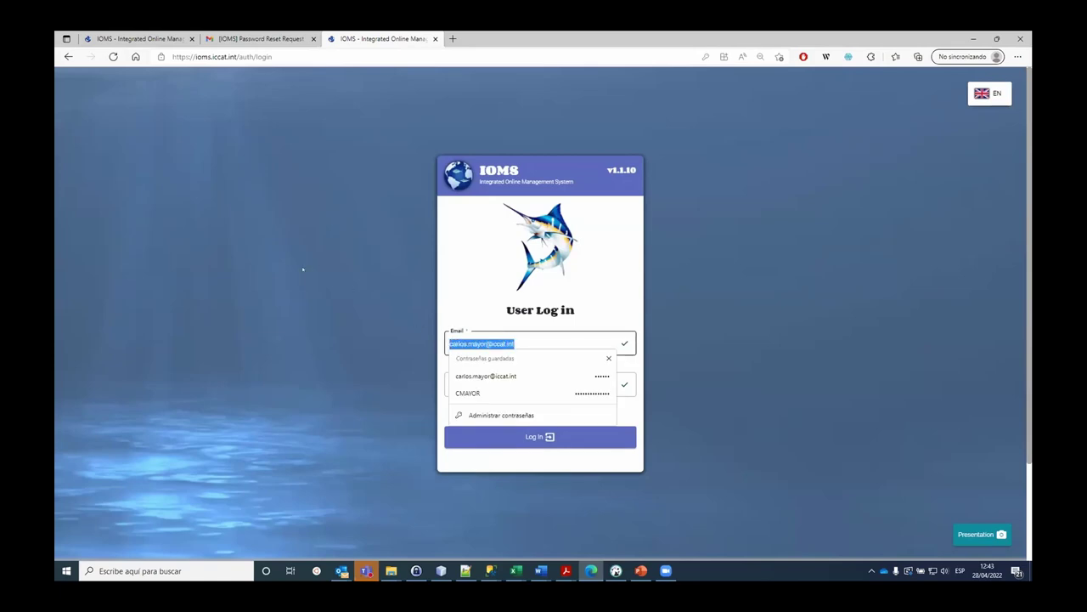
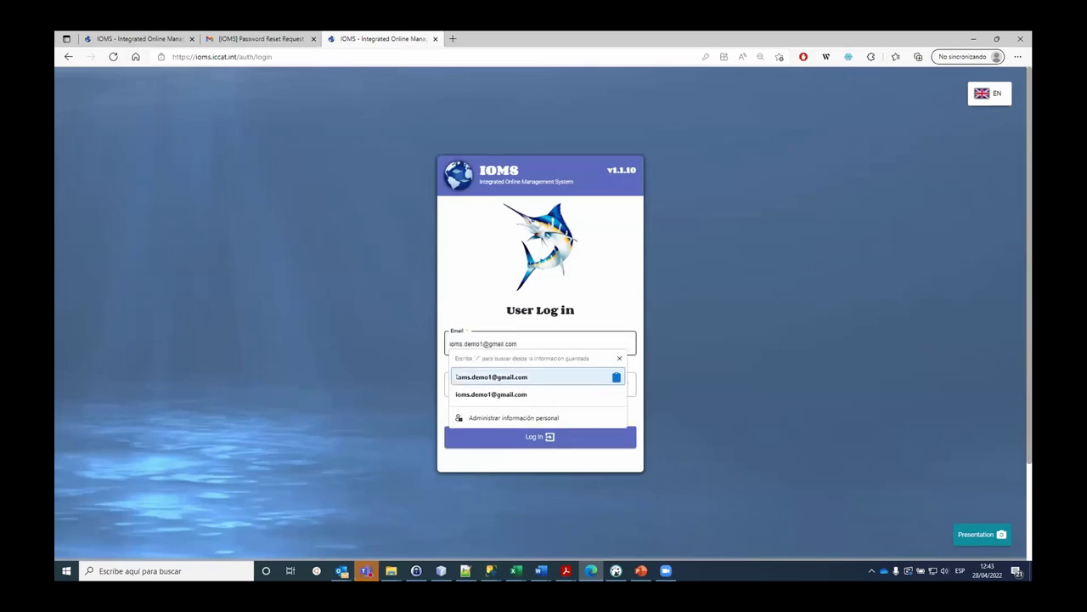
click(452, 376)
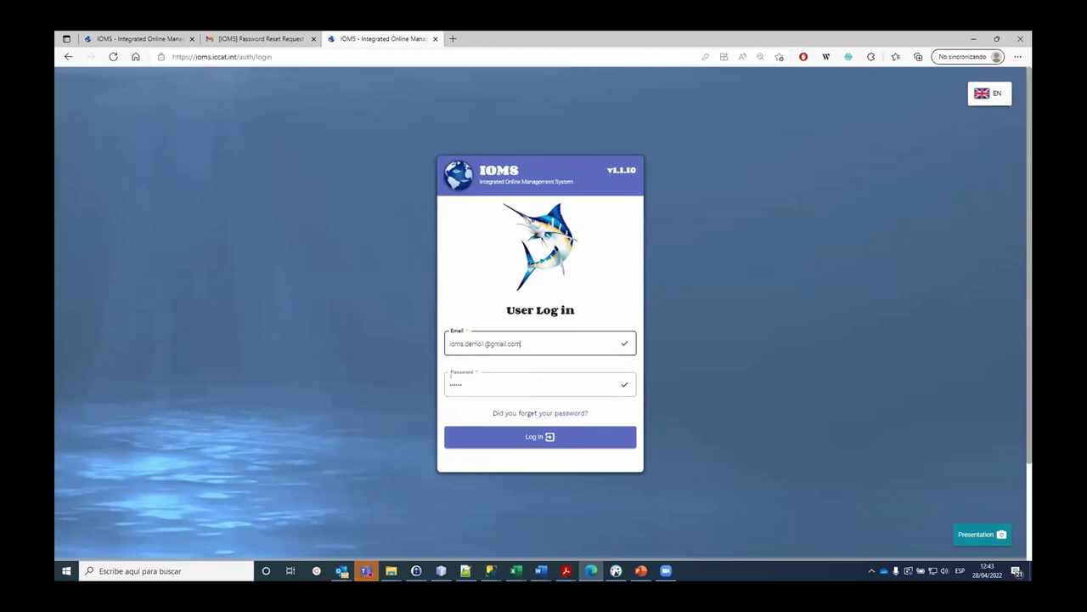
drag(468, 379, 422, 376)
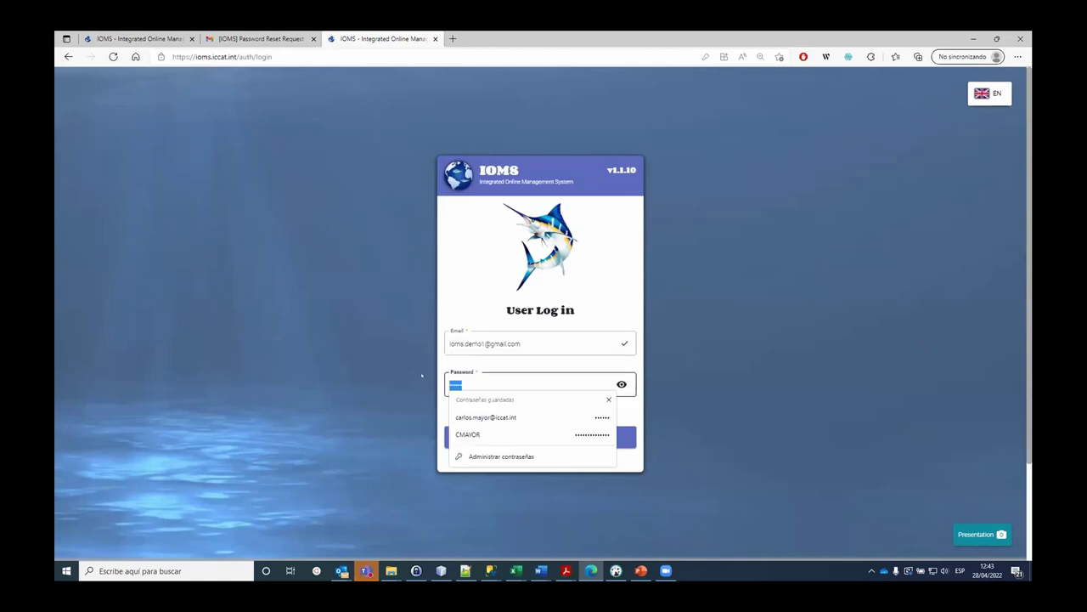
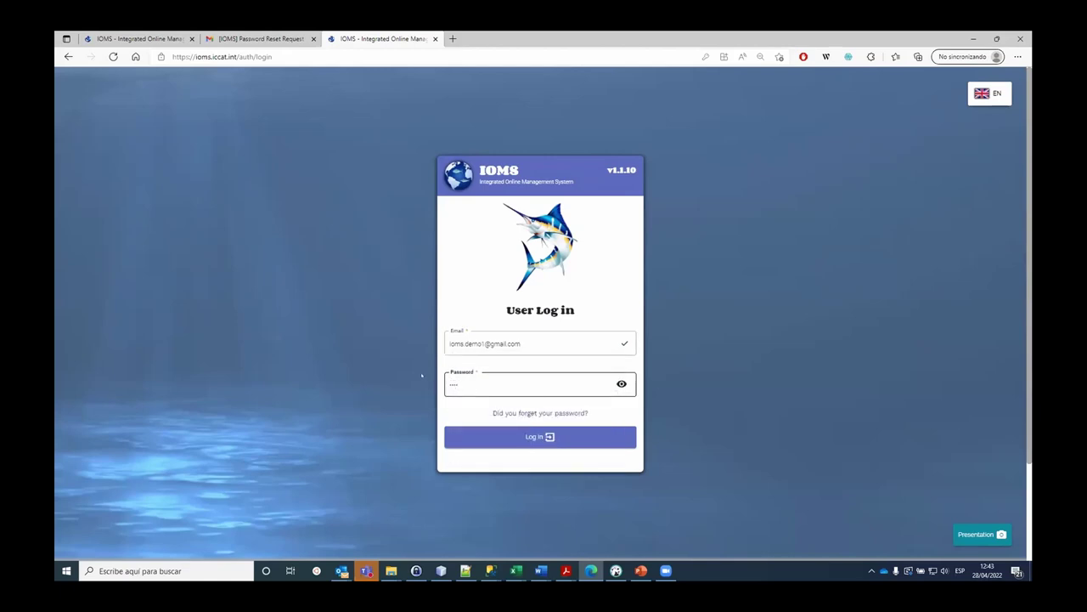
click(537, 436)
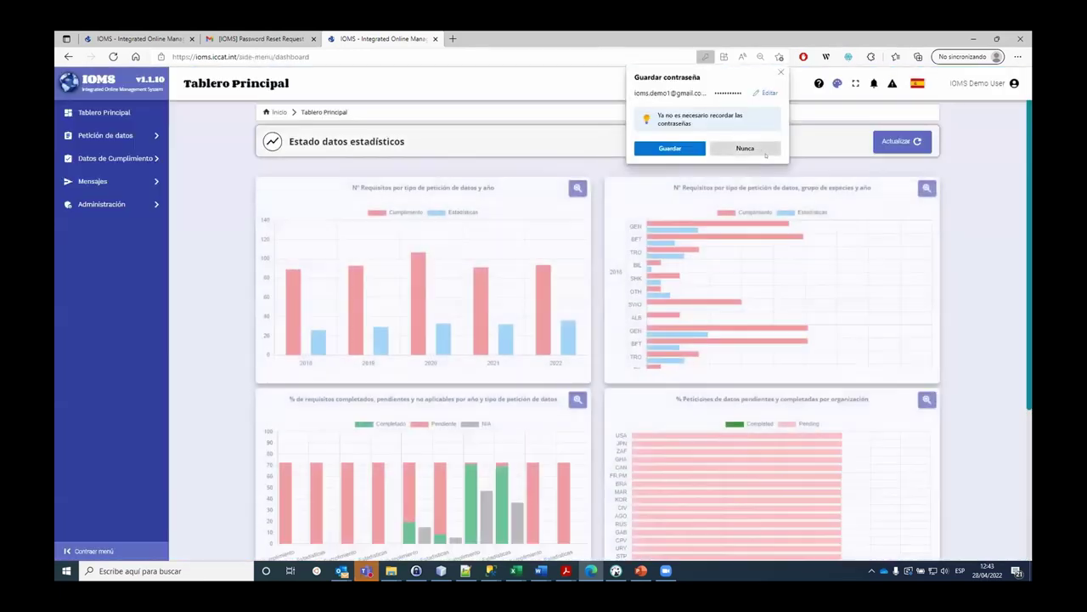
click(746, 148)
click(955, 83)
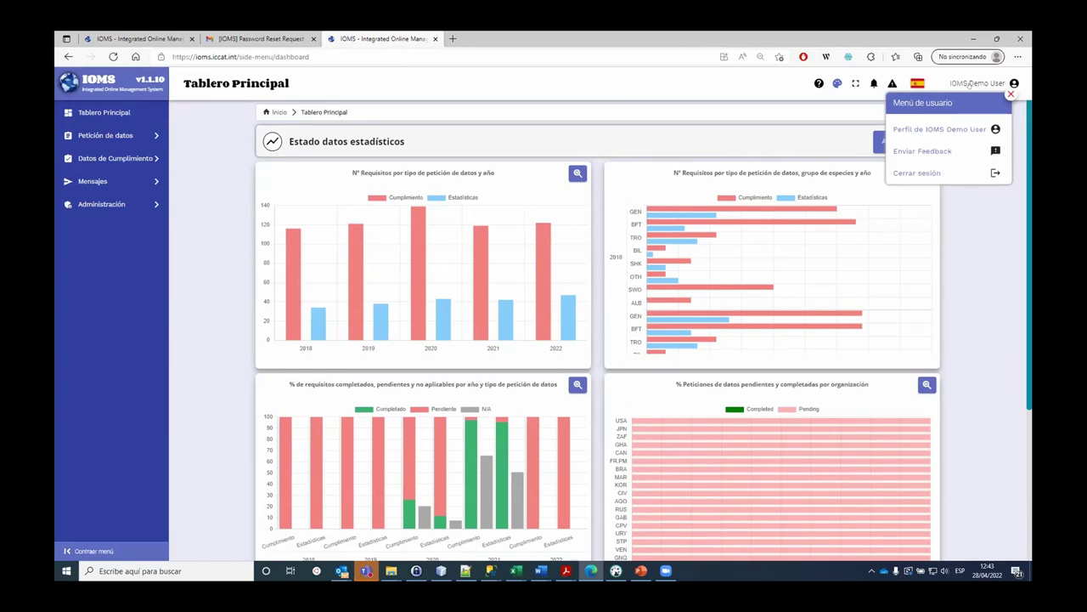
View the demo user's Perfil page, then return to the Tablero Principal charts
click(955, 130)
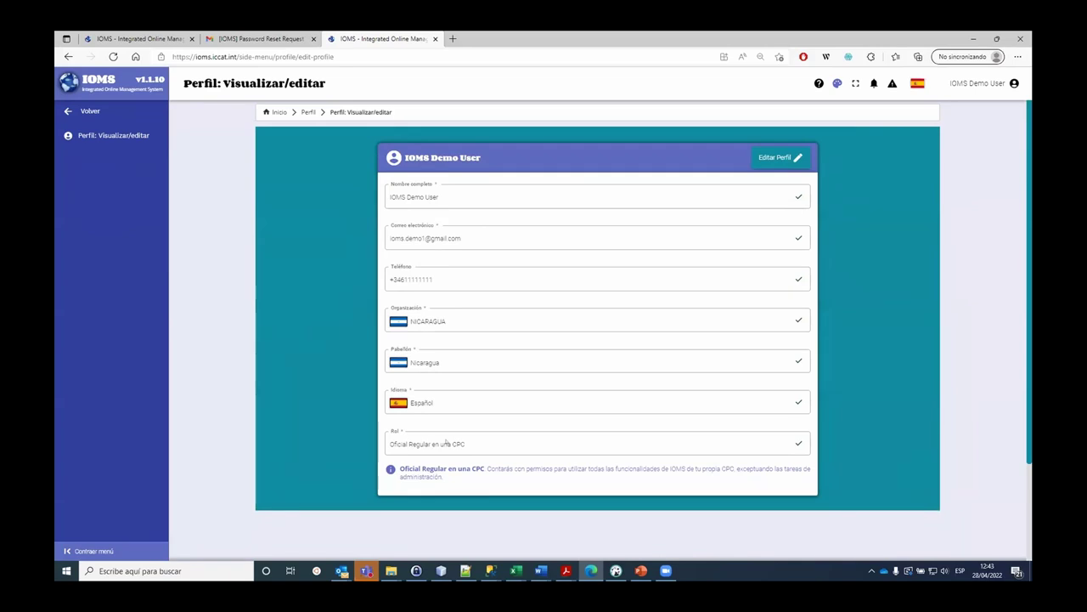
click(90, 111)
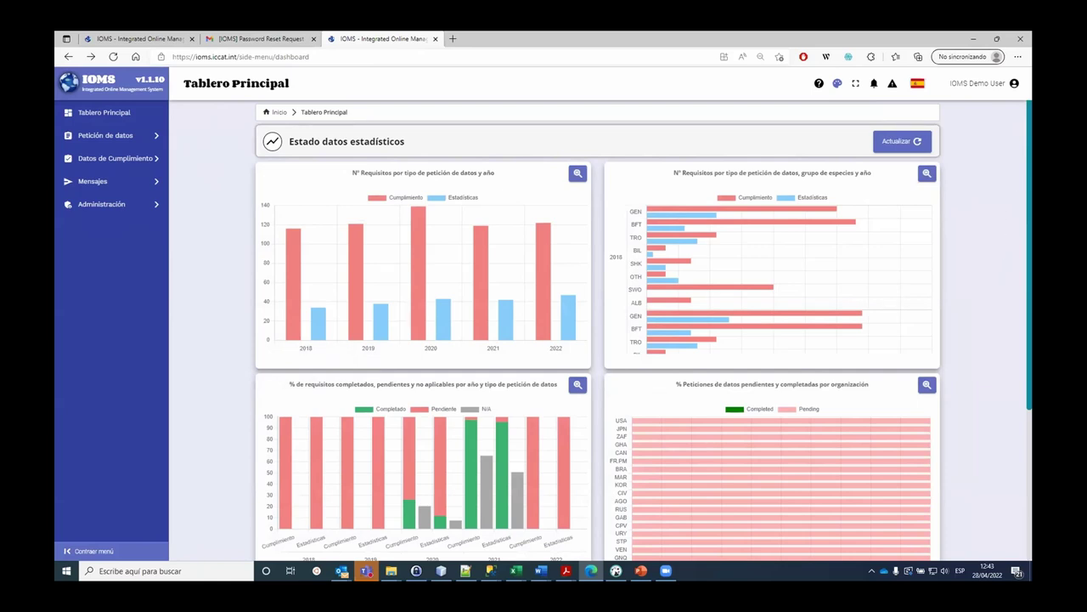
Choose Enviar Feedback from the user menu, opting to check the existing Comentarios list first
click(986, 83)
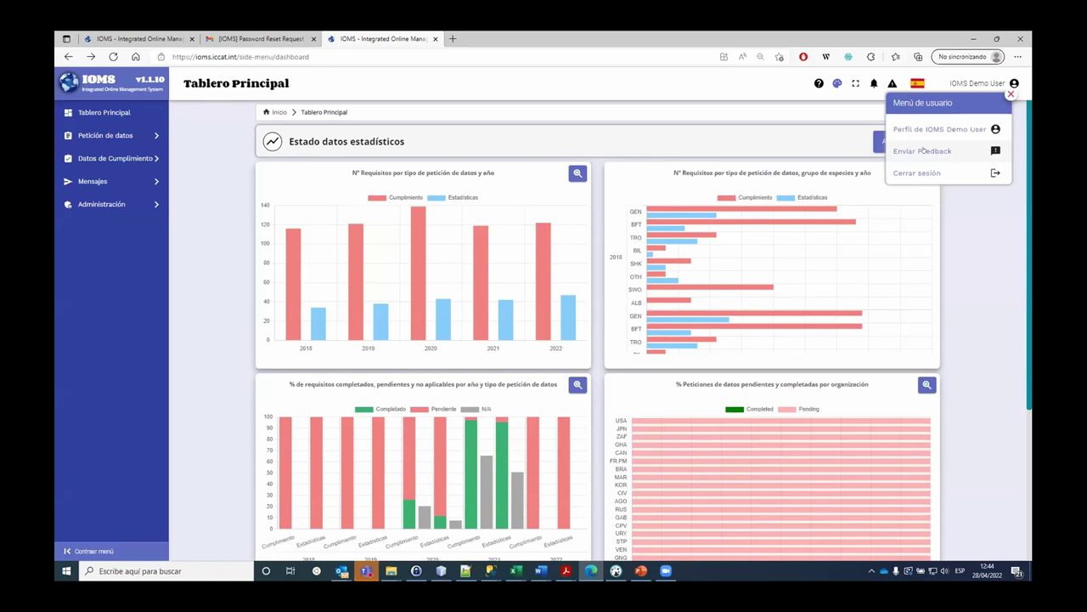
click(923, 151)
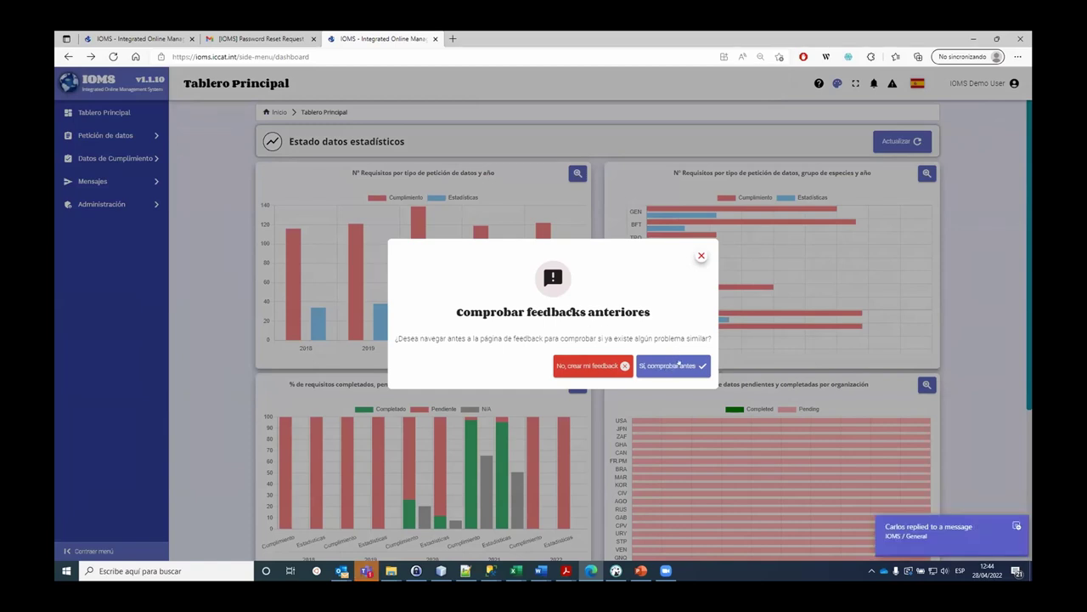
click(678, 363)
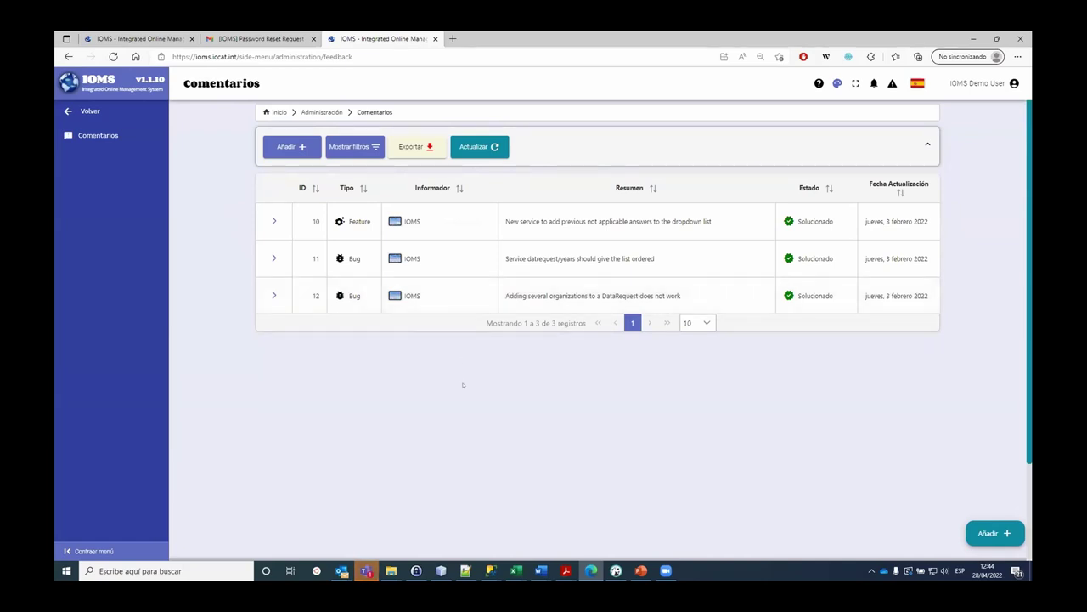
Start an incident report with Añadir, browse the menu items, then discard it and open a fresh form
click(286, 147)
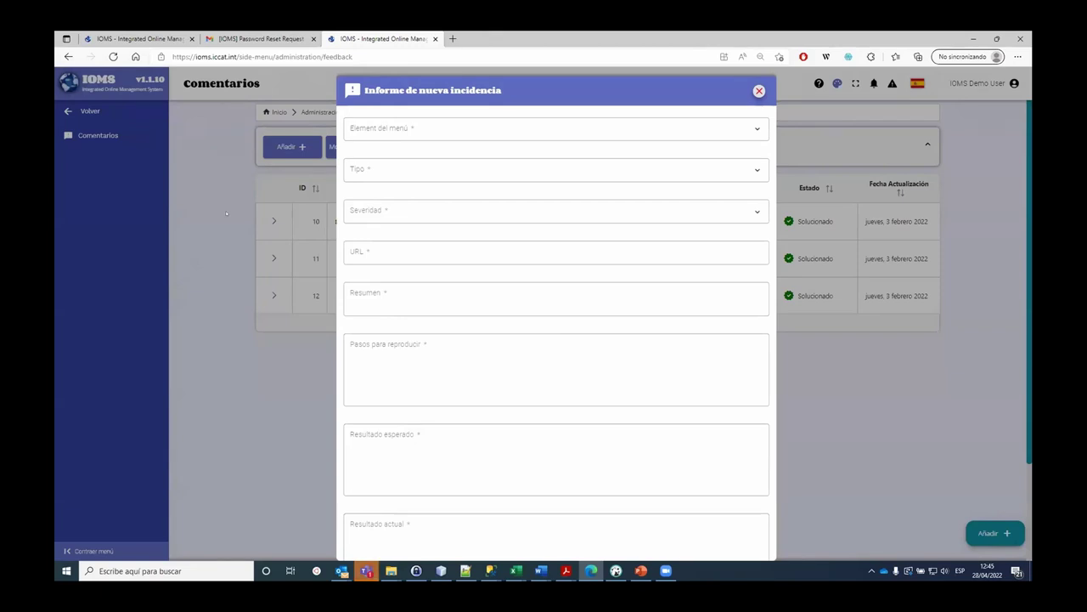
click(481, 123)
scroll(562, 196, down, 2)
scroll(562, 196, down, 10)
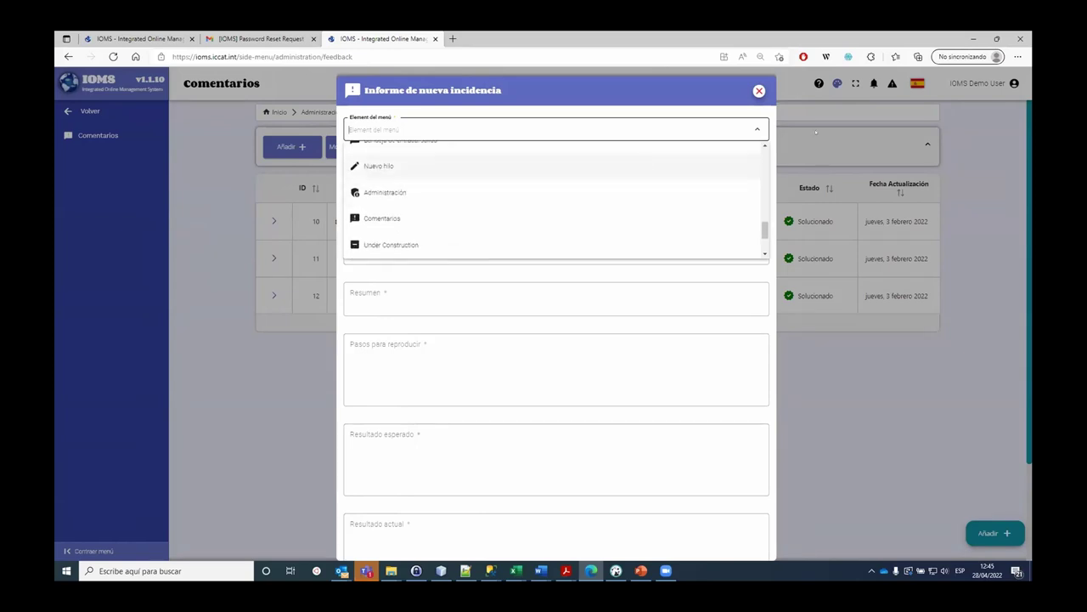
click(985, 148)
click(986, 148)
click(977, 83)
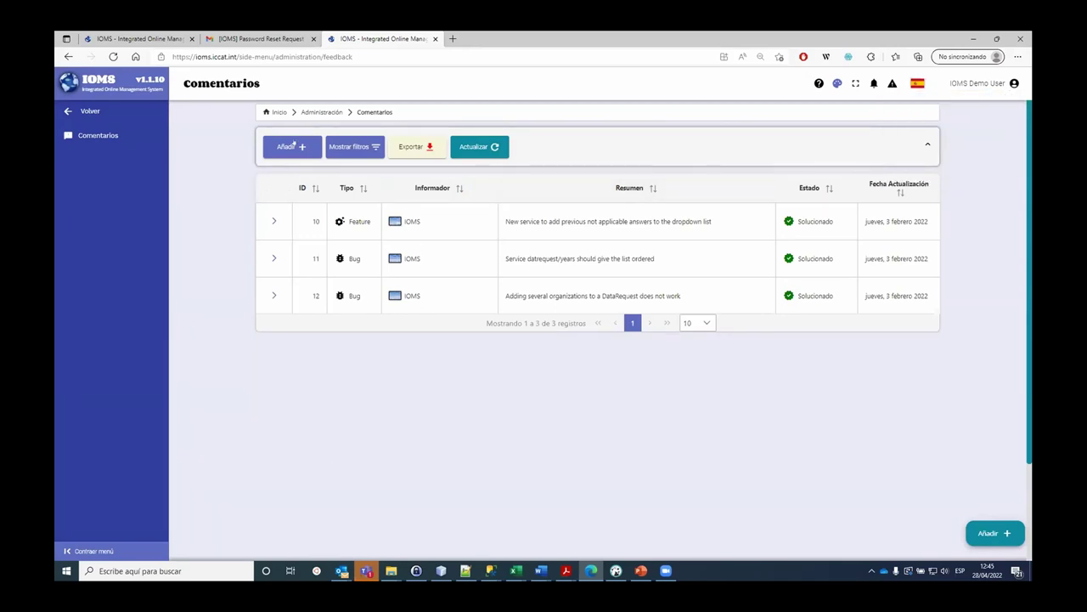
click(292, 146)
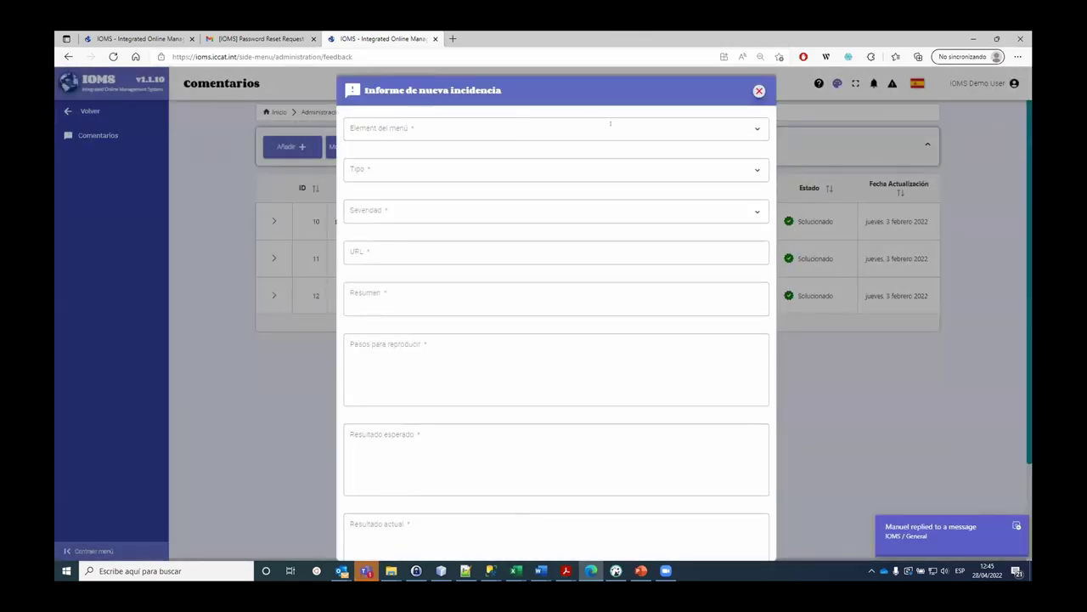
scroll(417, 386, down, 3)
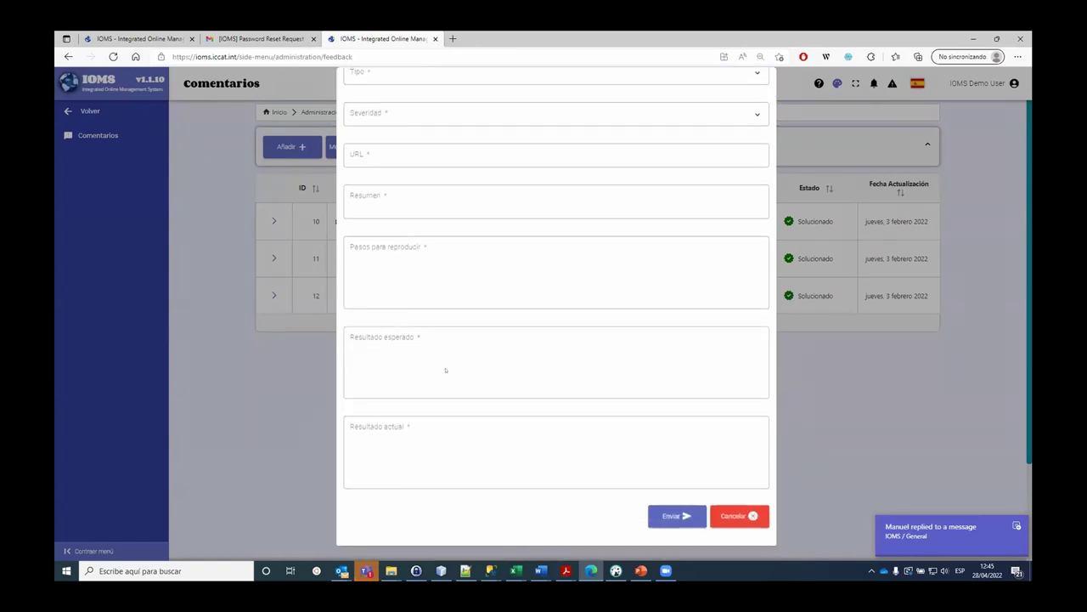
scroll(444, 368, up, 3)
Set the report's menu item to Perfil: Visualizar/editar, type Bug and severity Trivial
click(746, 127)
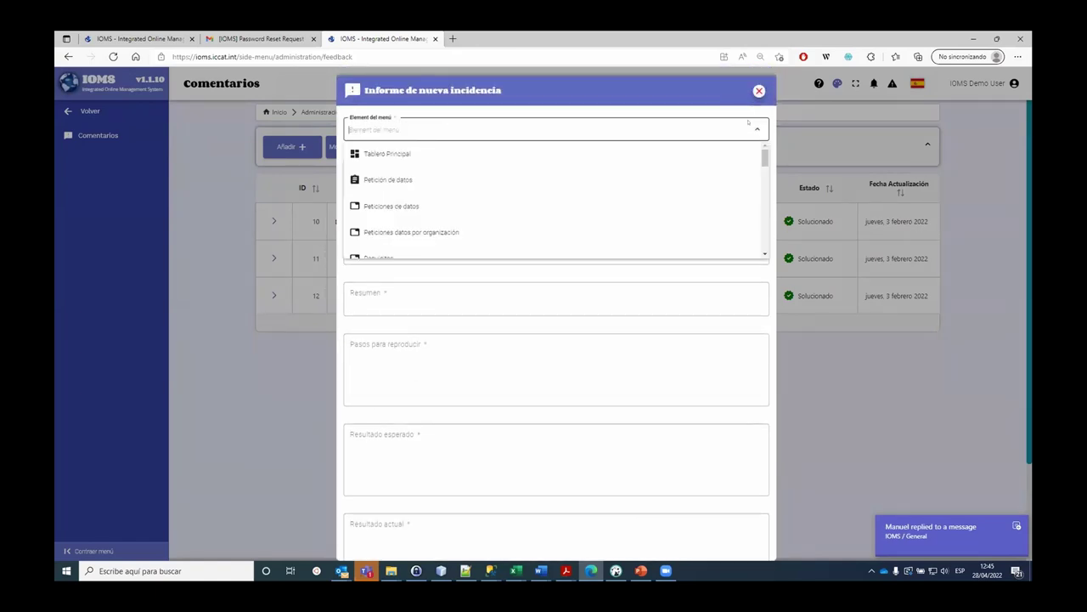
scroll(748, 228, down, 2)
scroll(748, 229, down, 2)
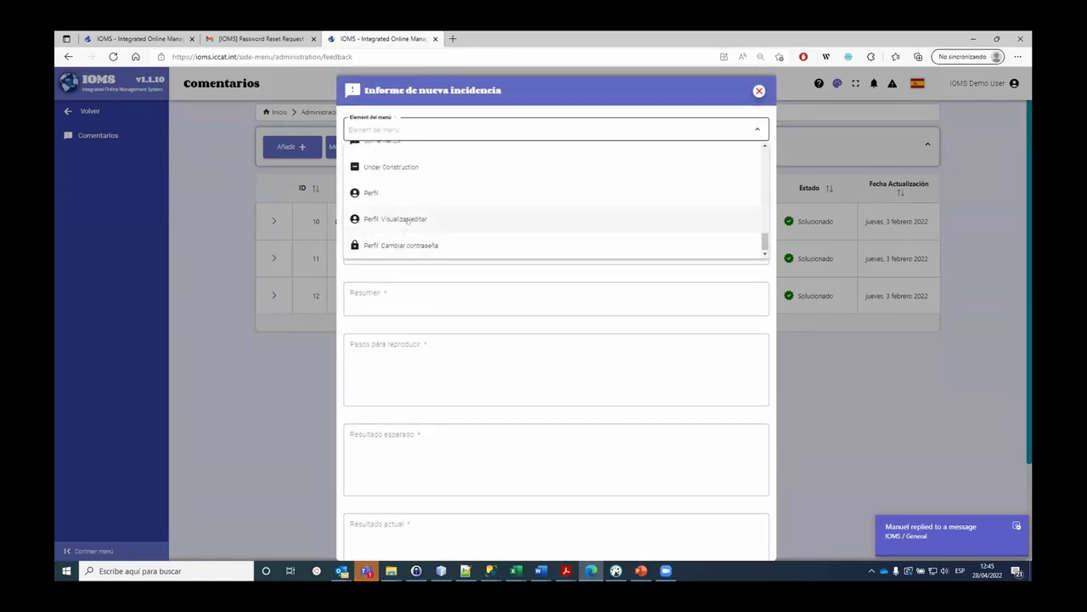
click(536, 224)
click(418, 166)
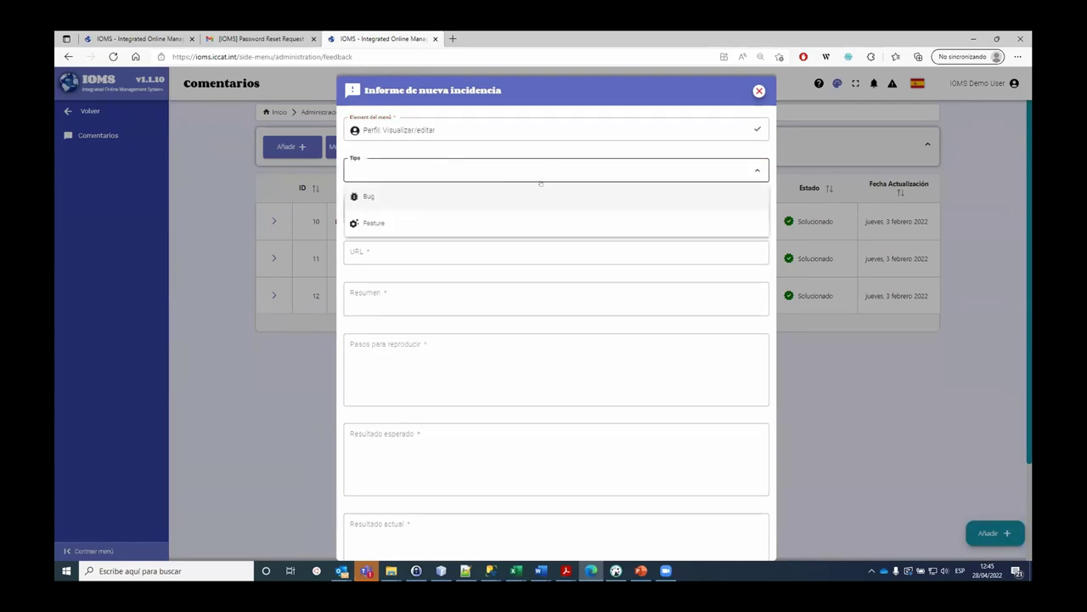
click(383, 198)
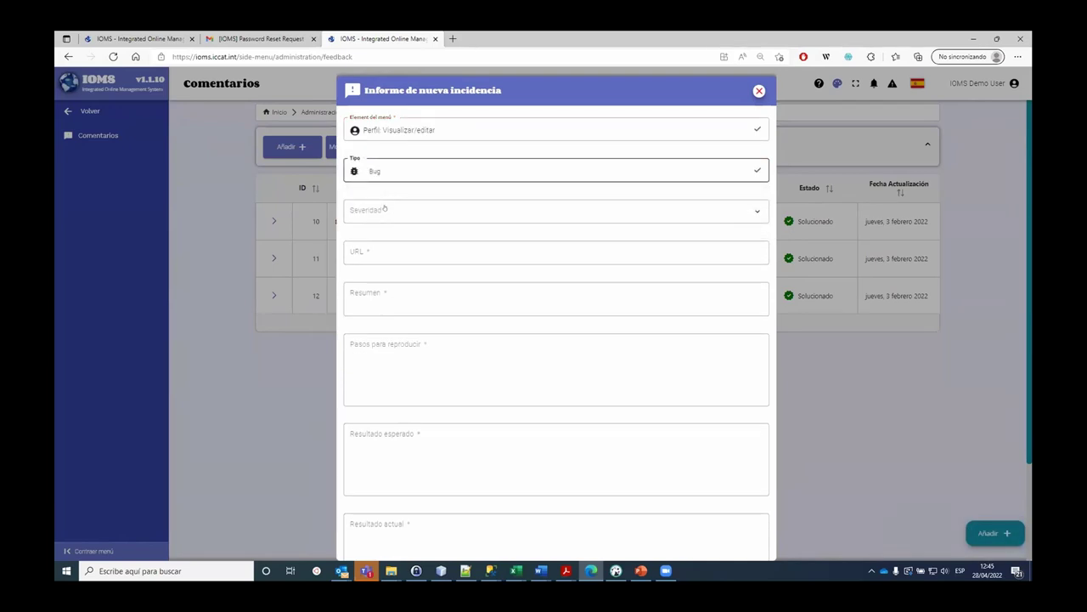
click(400, 214)
scroll(366, 297, down, 1)
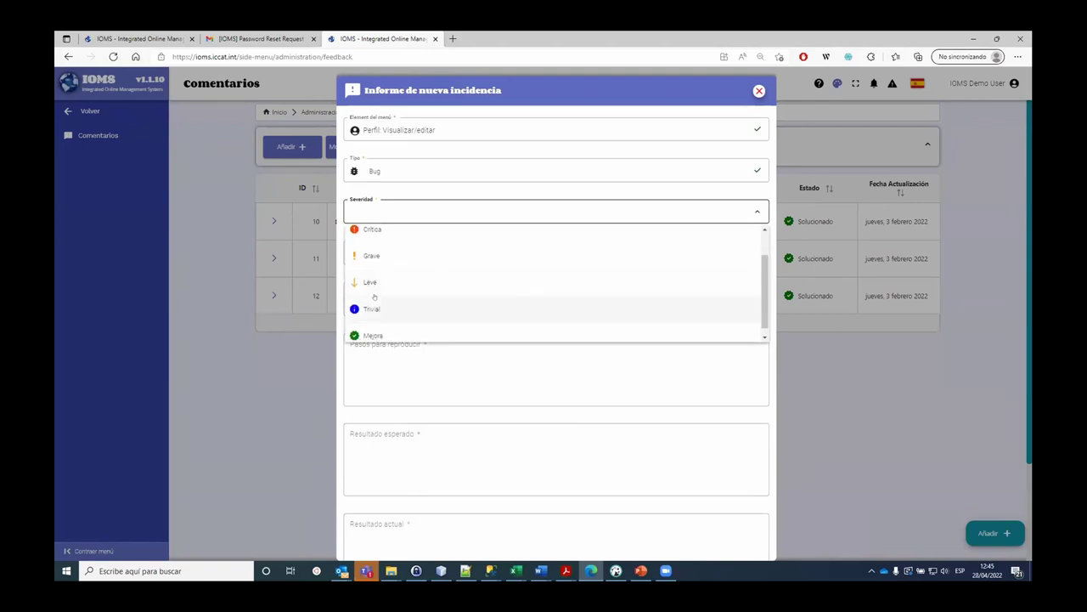
click(421, 310)
Fill the URL with the profile page address, then close the report without submitting
click(392, 252)
click(458, 288)
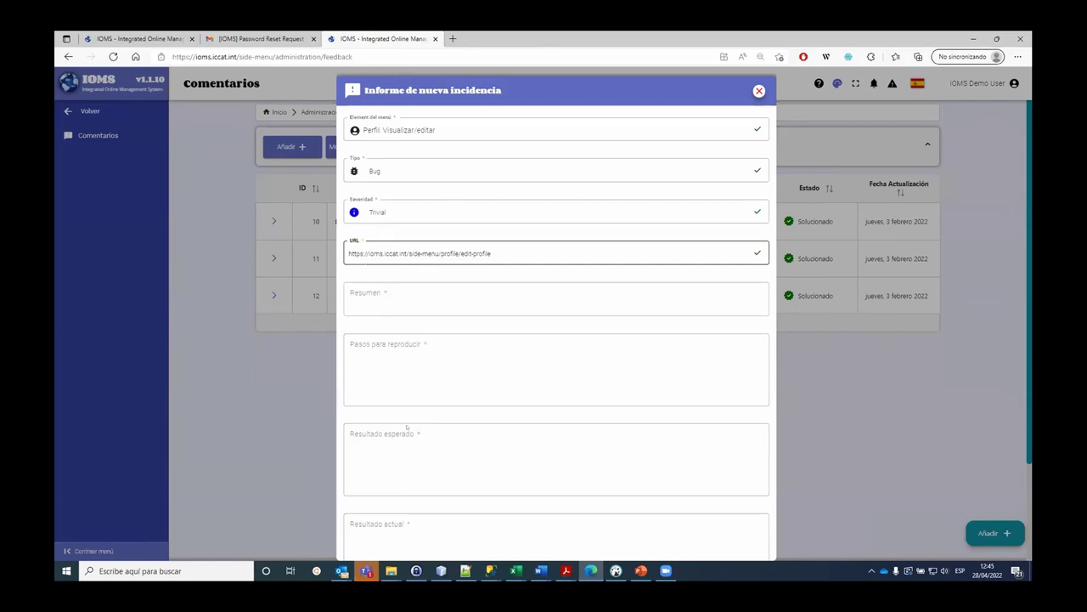
scroll(494, 409, down, 2)
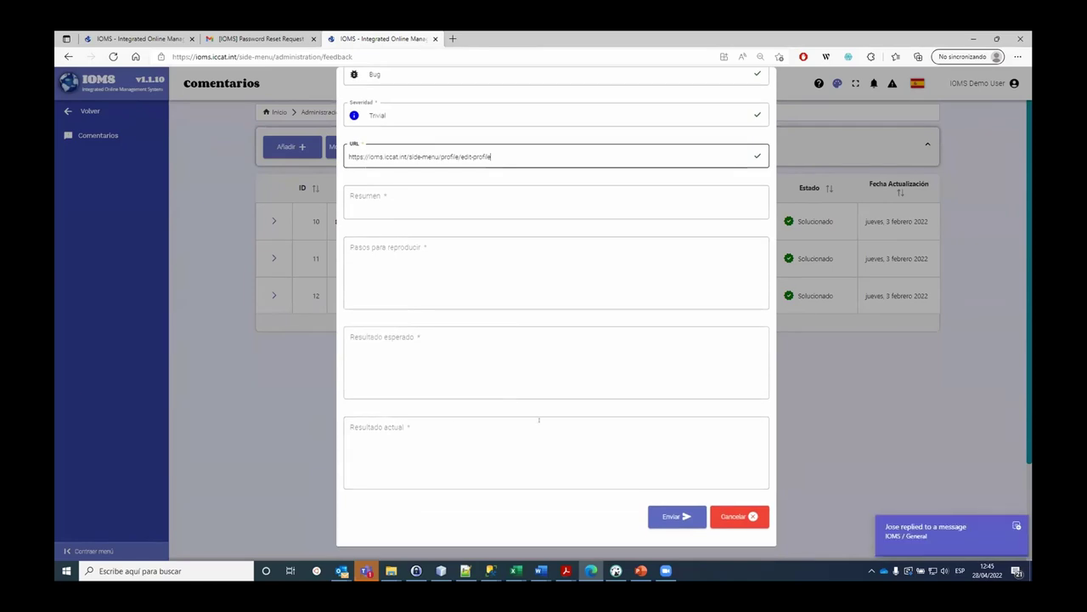
scroll(612, 360, up, 2)
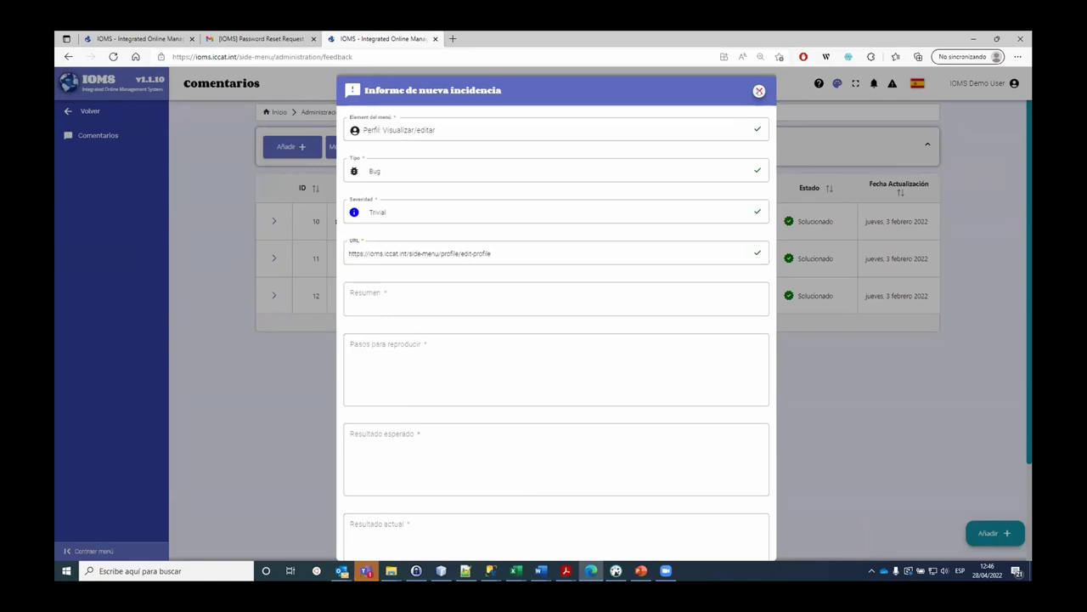
click(758, 91)
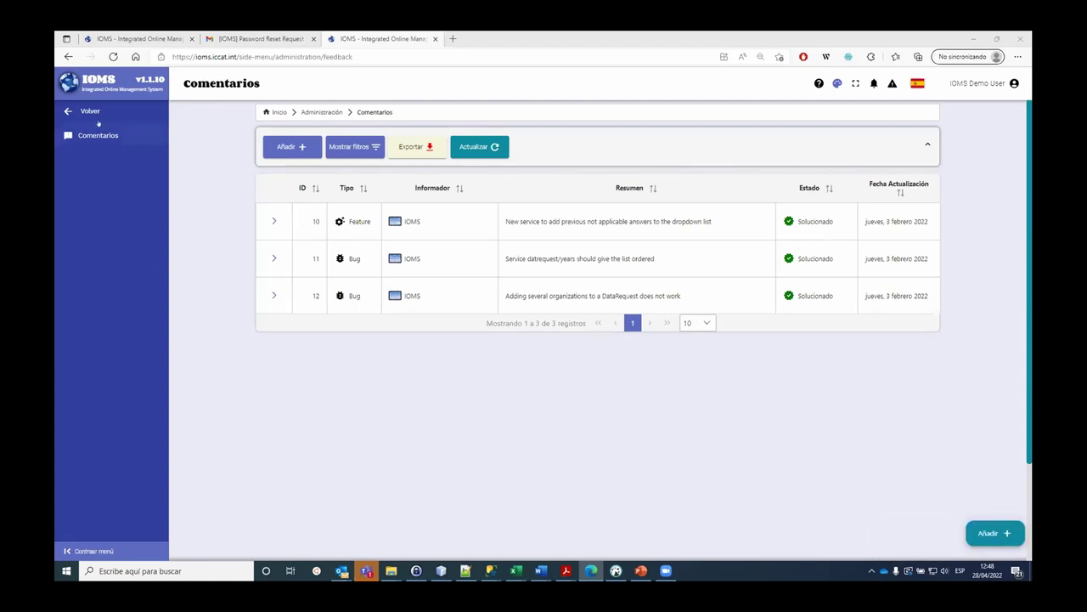
Return to the dashboard, log out via Cerrar sesión, and sign back in with Acceder
click(274, 112)
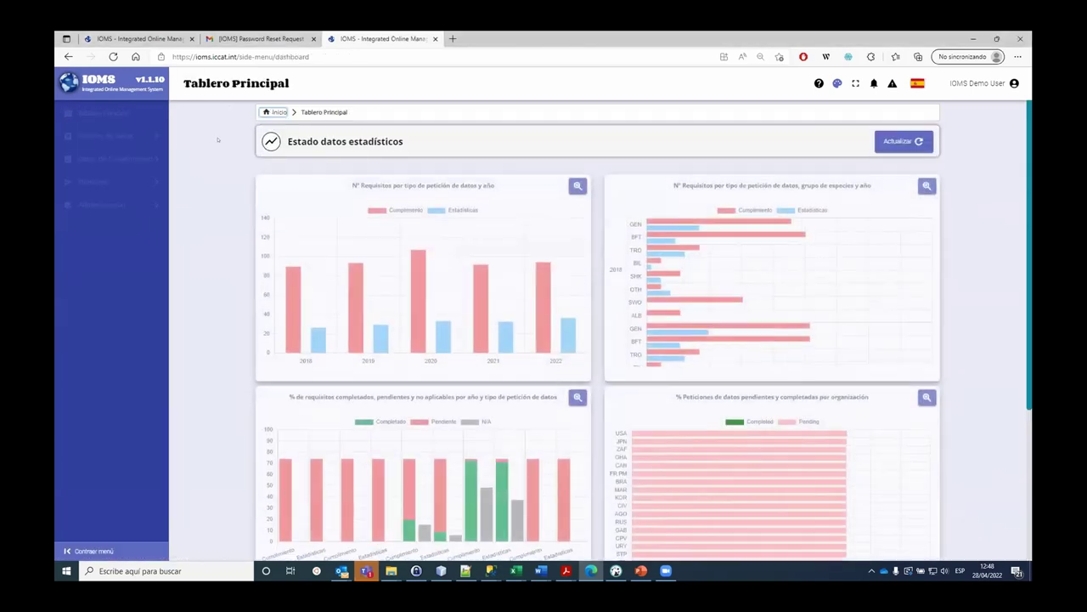
click(984, 84)
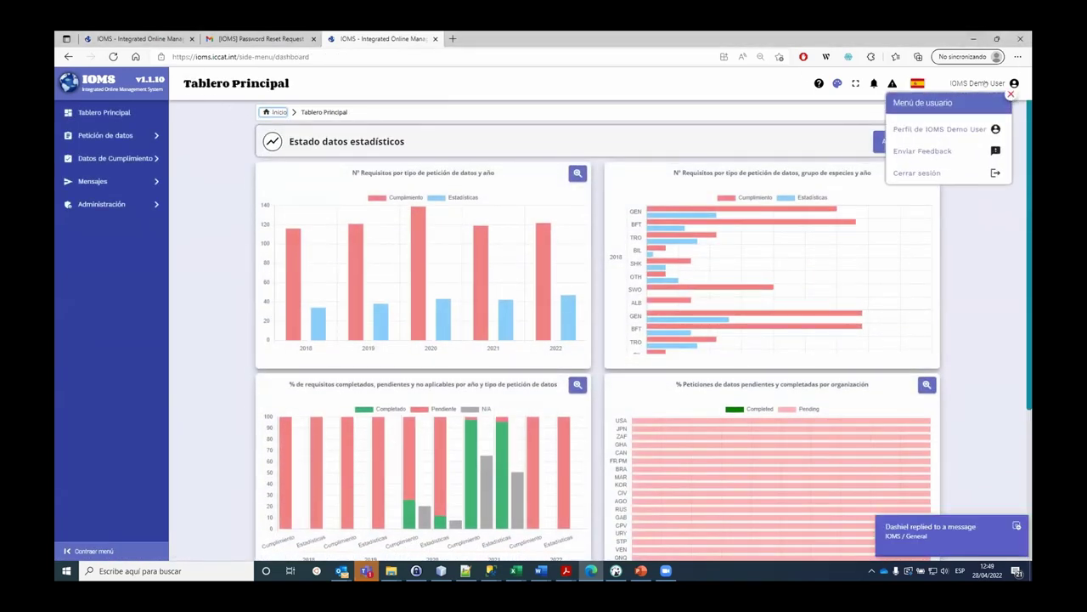
click(945, 174)
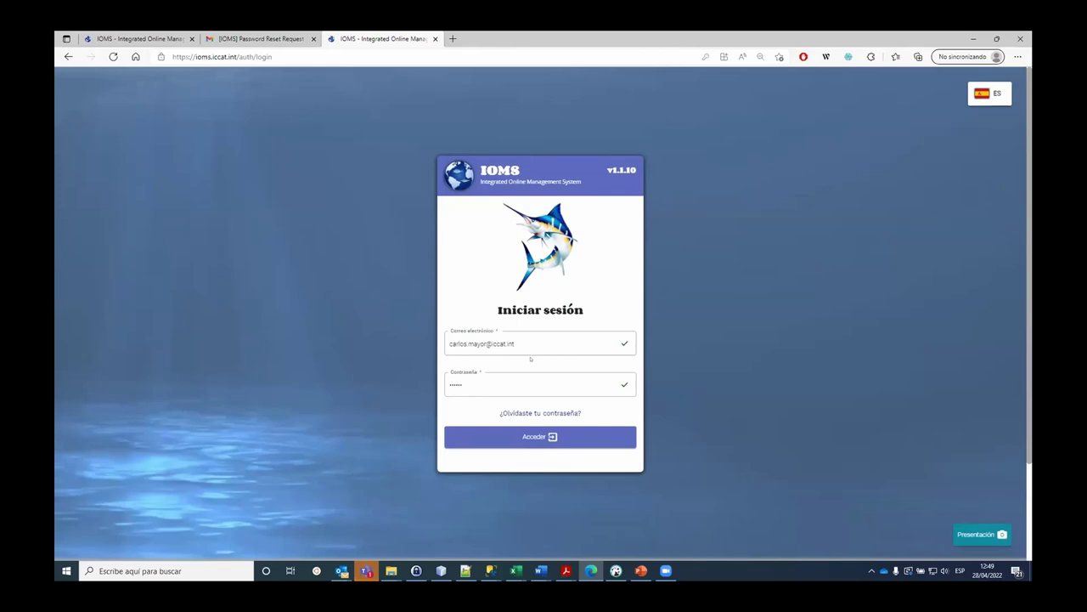
click(548, 436)
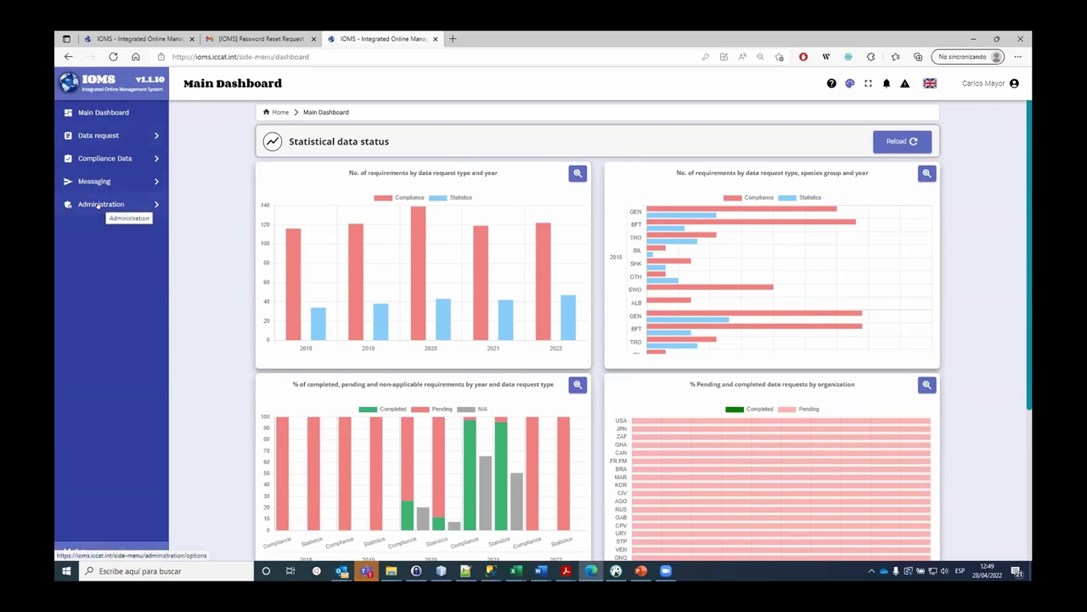
Start a new user under Administration > Users, autofilling the demo user's details and appending ' 2' to the name
click(97, 204)
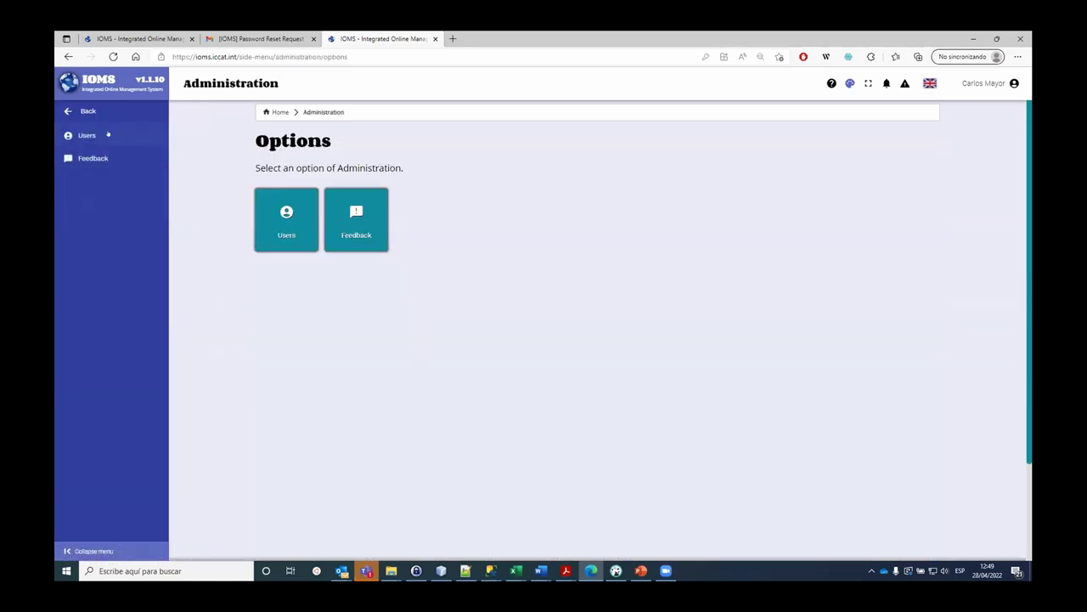
click(262, 216)
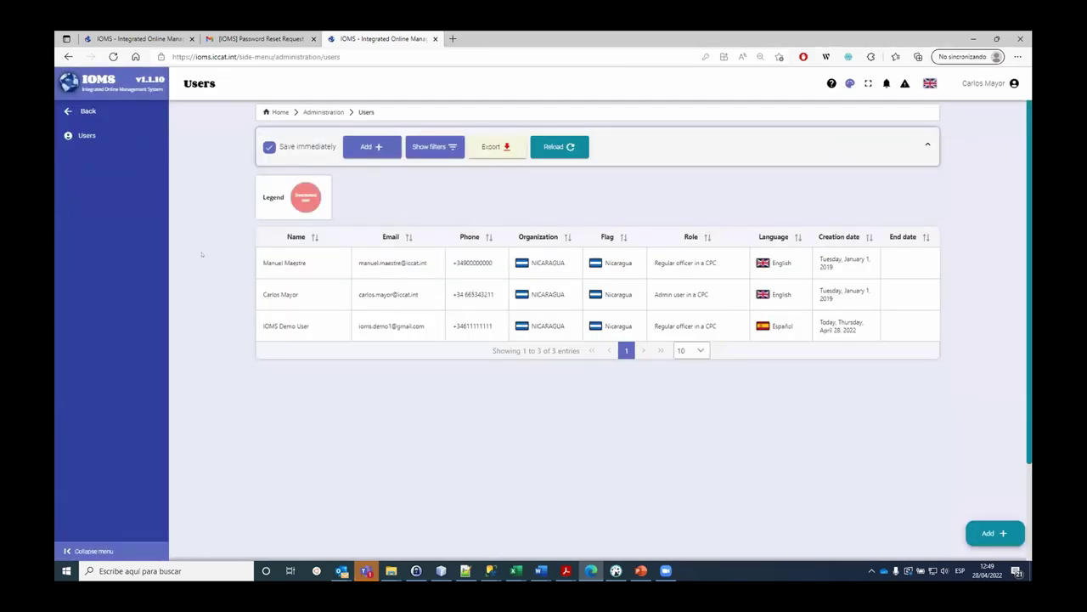
click(366, 147)
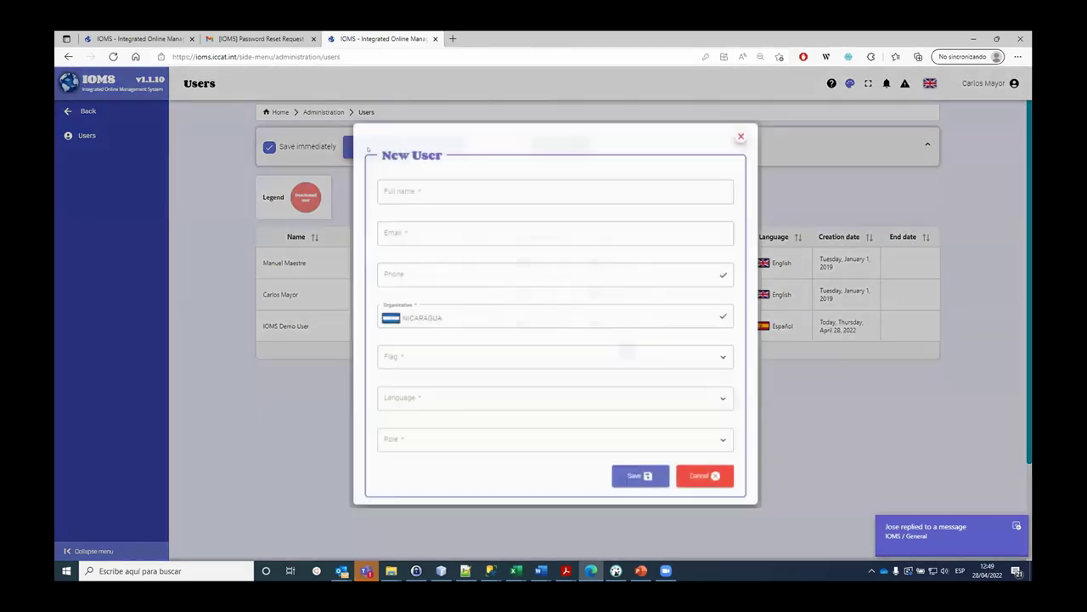
click(398, 188)
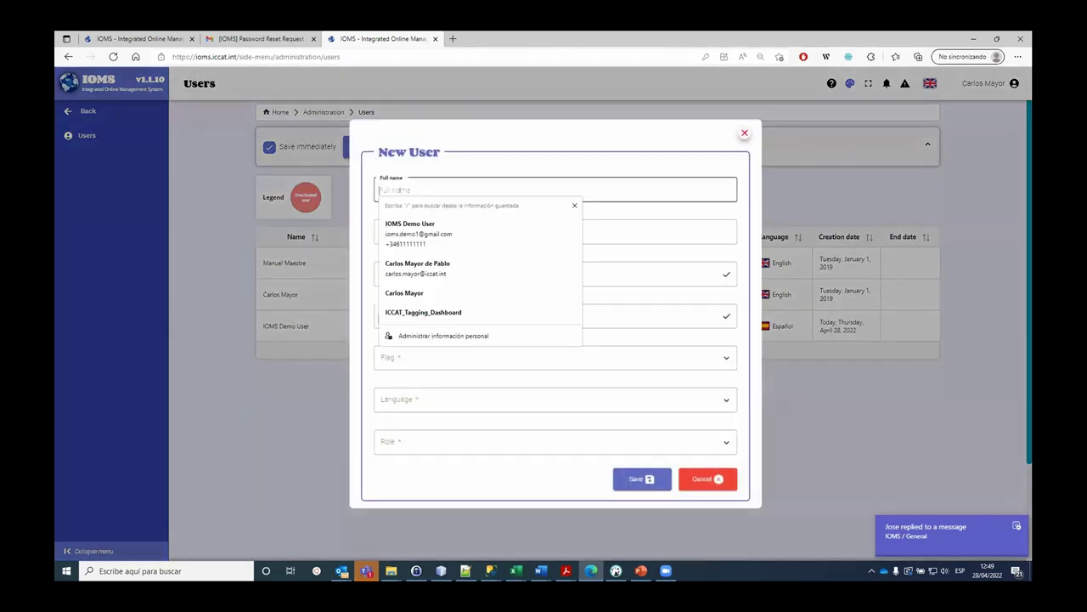
click(472, 242)
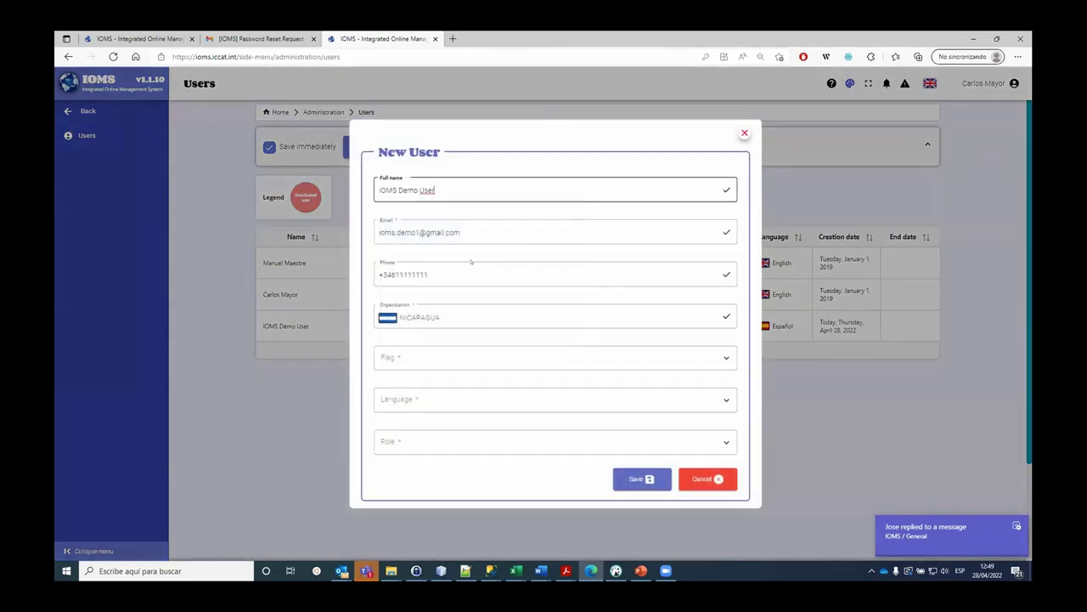
click(447, 189)
text(2)
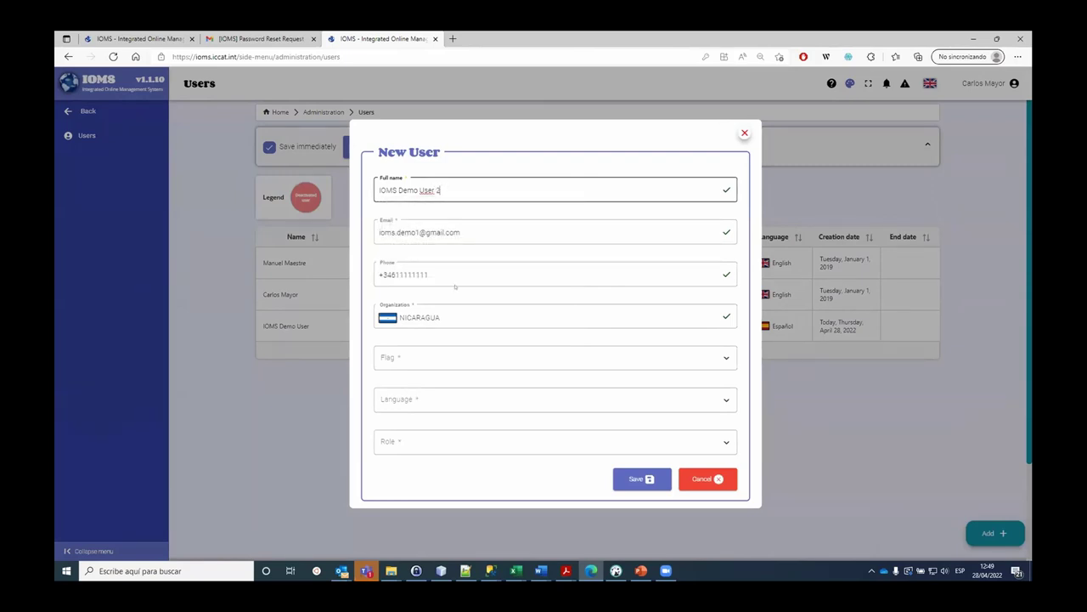
Set flag Nicaragua, language Español, role Regular officer in a CPC, then cancel without saving
click(416, 363)
click(408, 384)
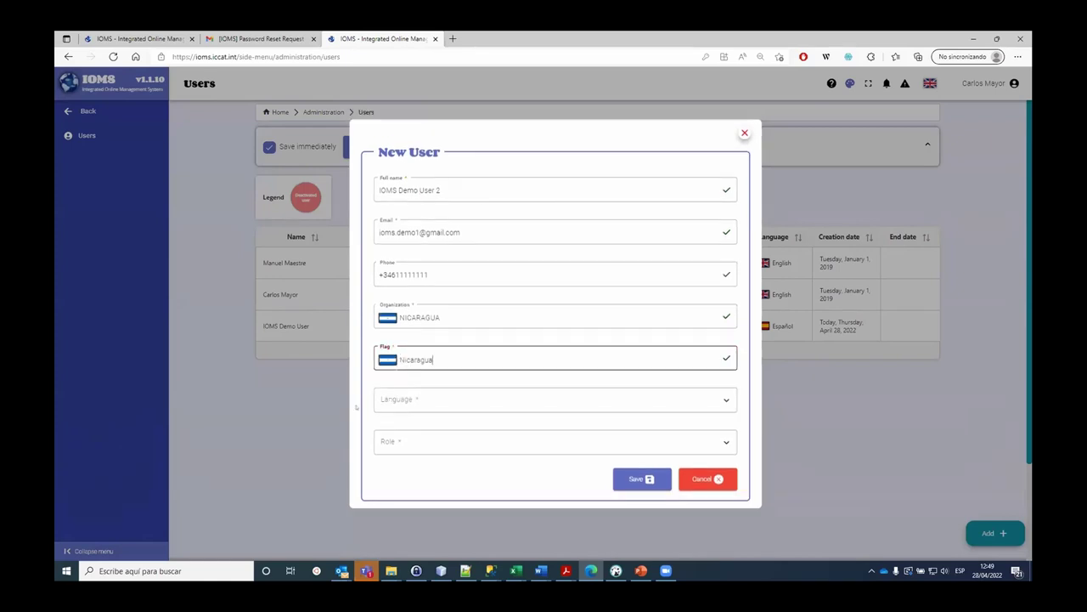
click(390, 400)
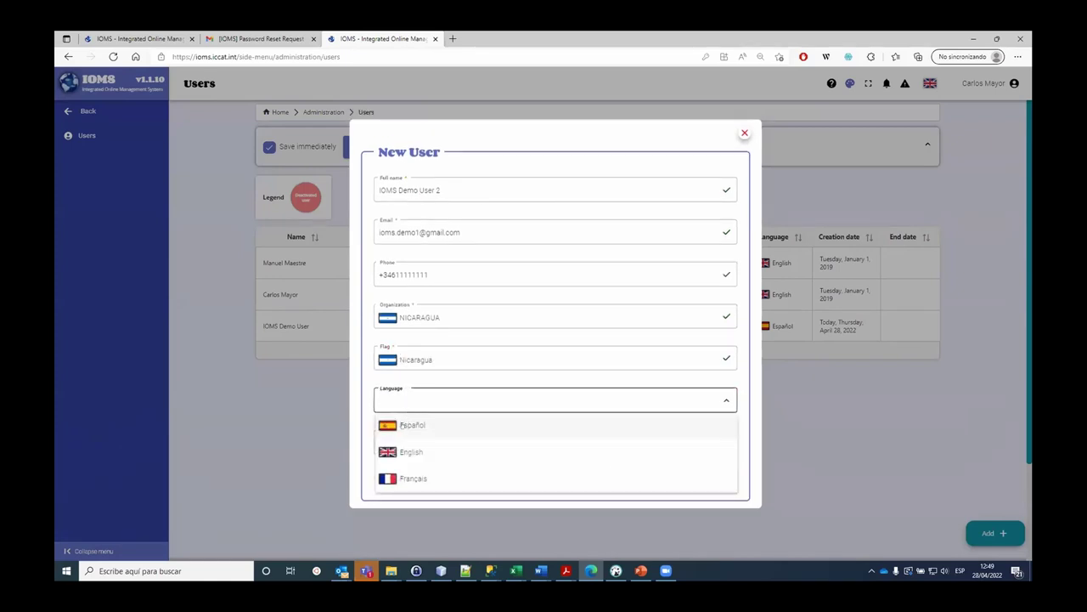
click(403, 426)
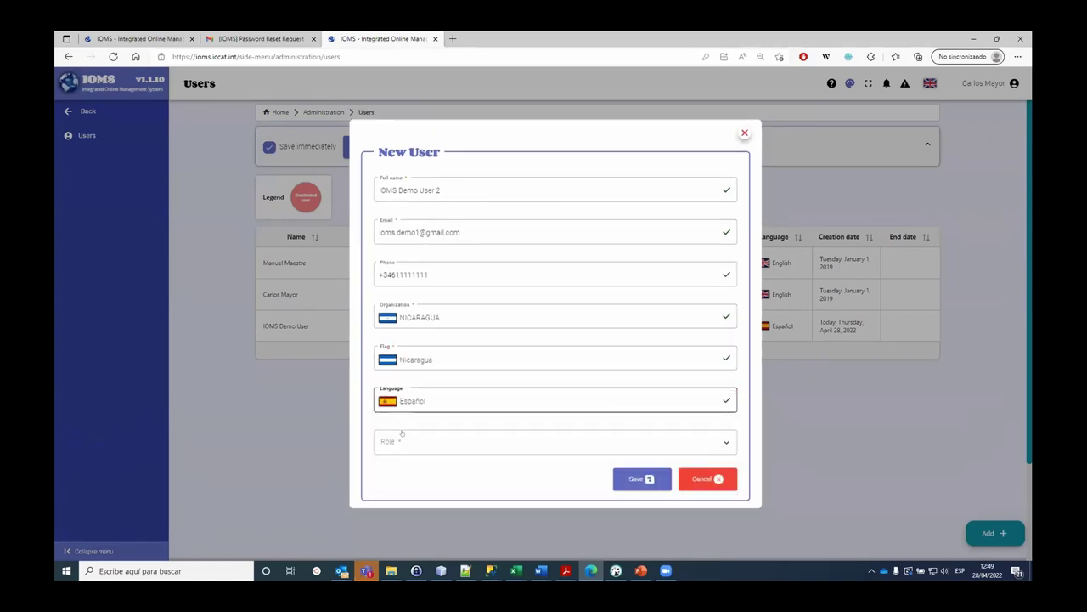
click(402, 437)
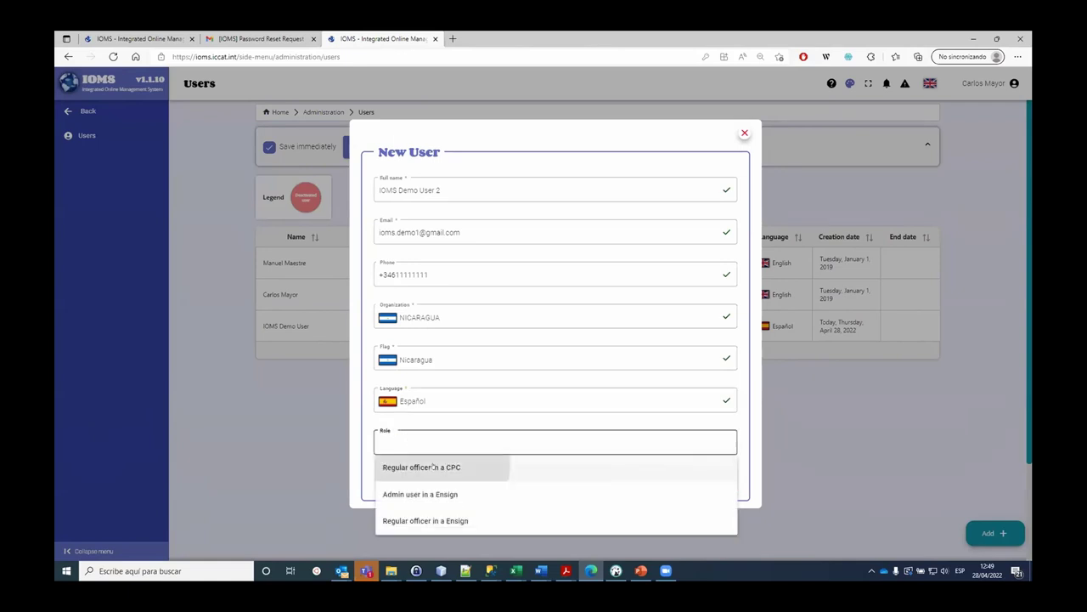
click(400, 461)
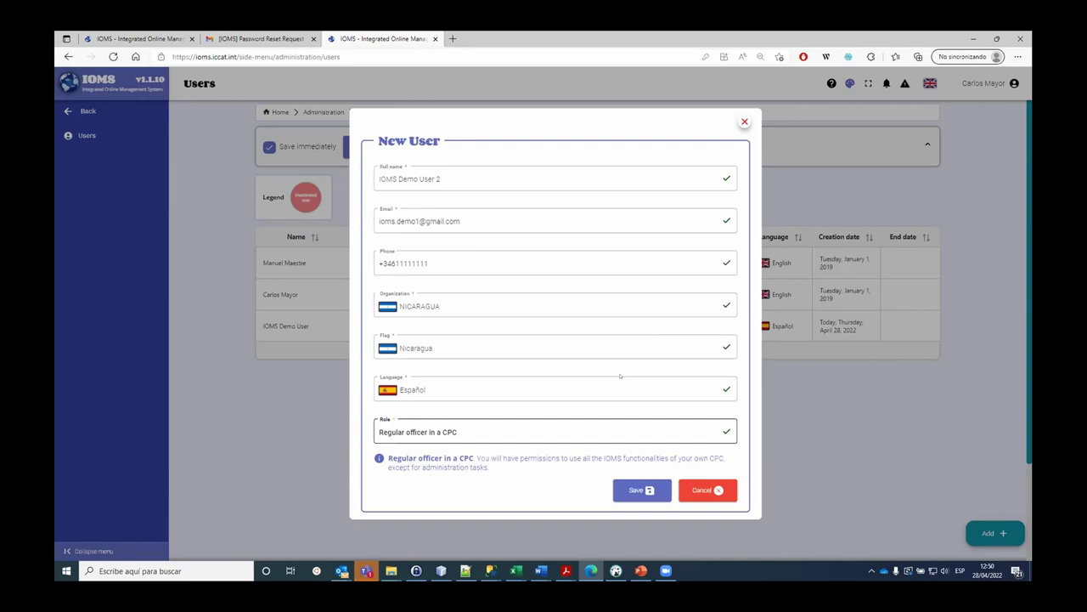
click(701, 491)
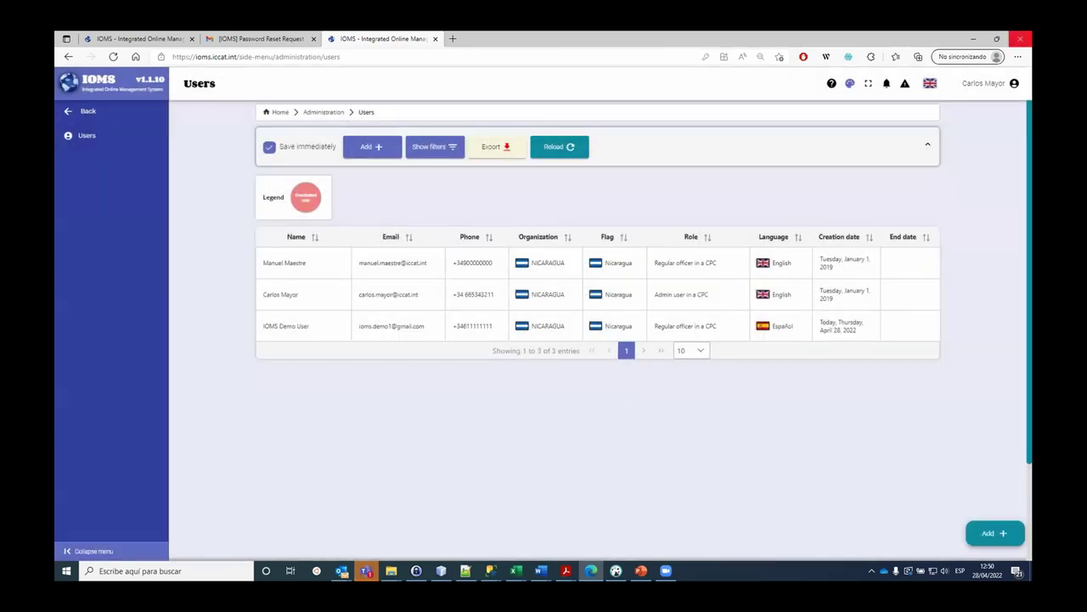
Log out, autofill the demo account's email on the login page, and clear the password
click(1013, 85)
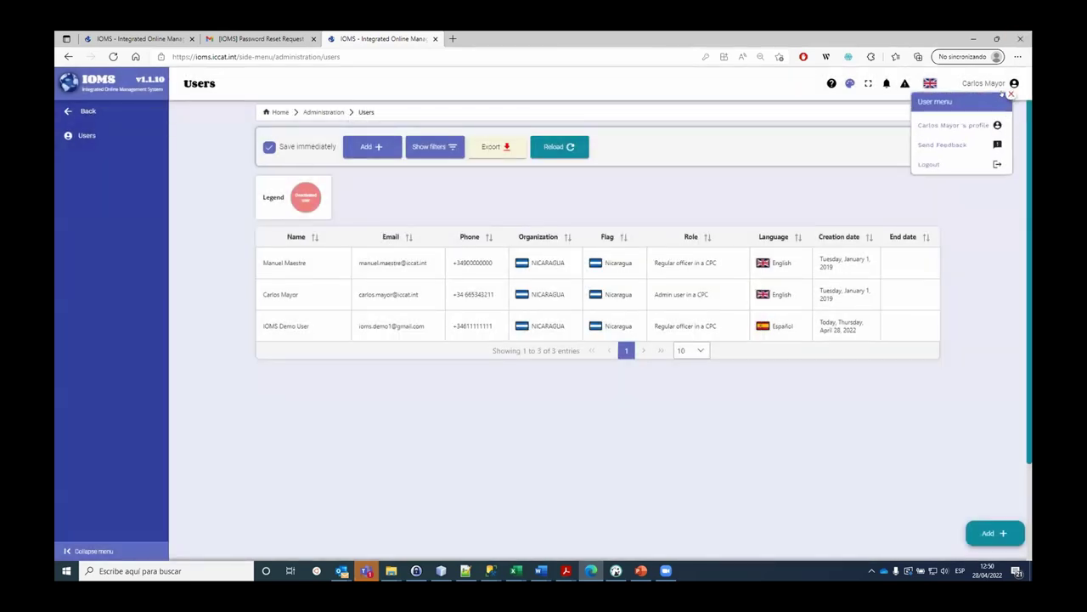
click(952, 173)
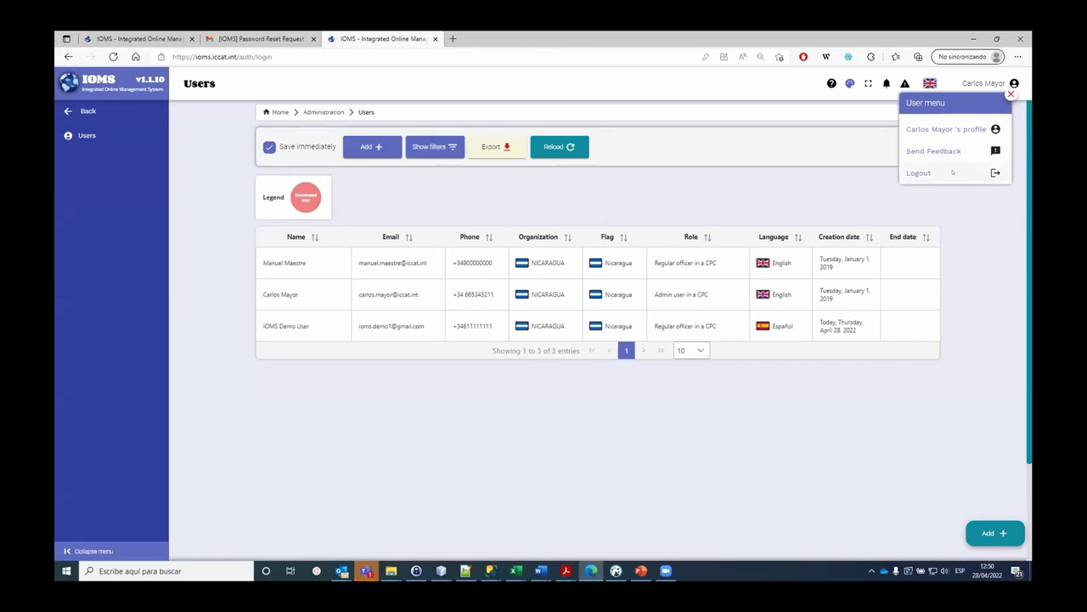
click(522, 338)
drag(541, 336, 433, 343)
key(BackSpace)
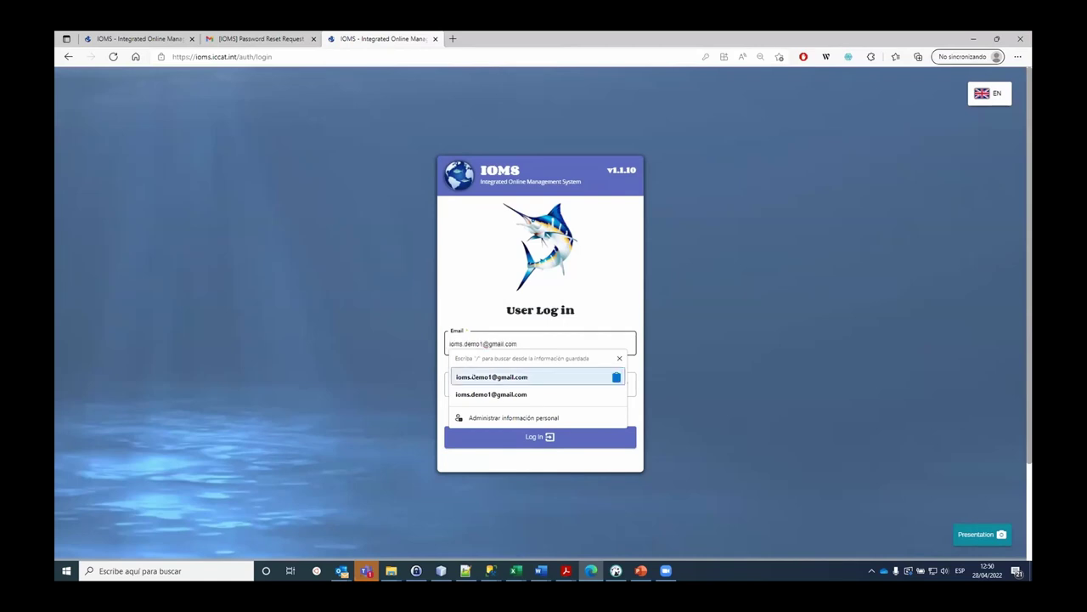
click(491, 377)
drag(467, 385, 425, 383)
key(BackSpace)
click(748, 313)
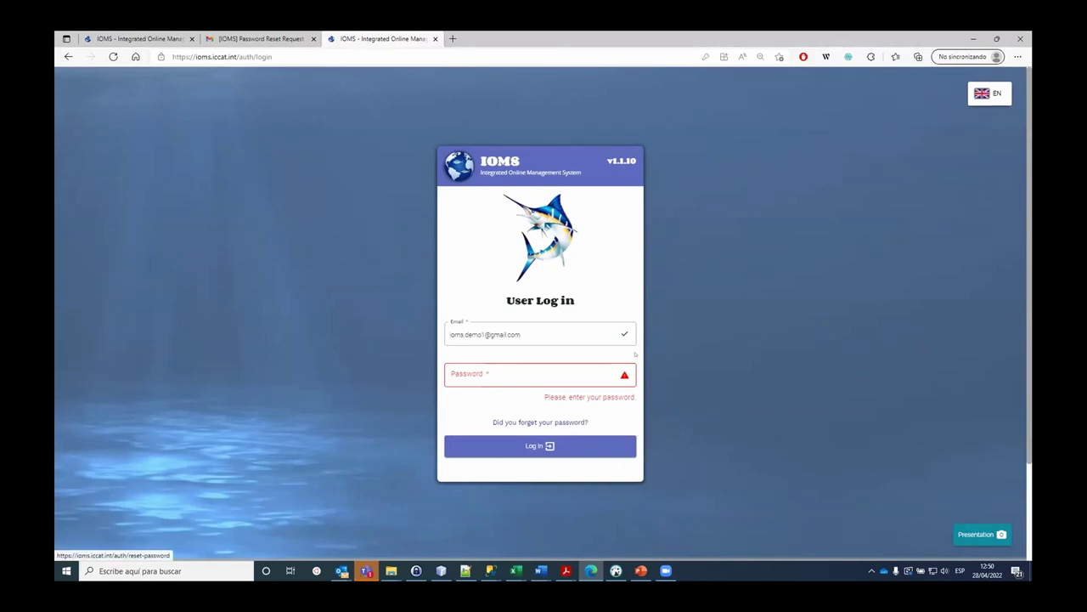
Request a password reset email, passing the reCAPTCHA, then return to the login page
click(556, 423)
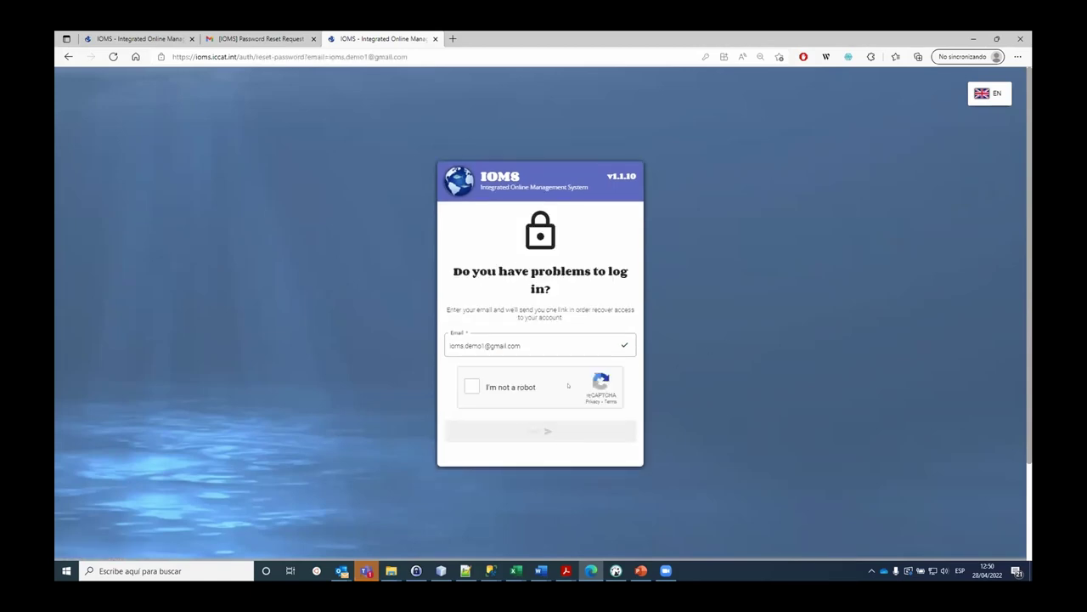
click(473, 386)
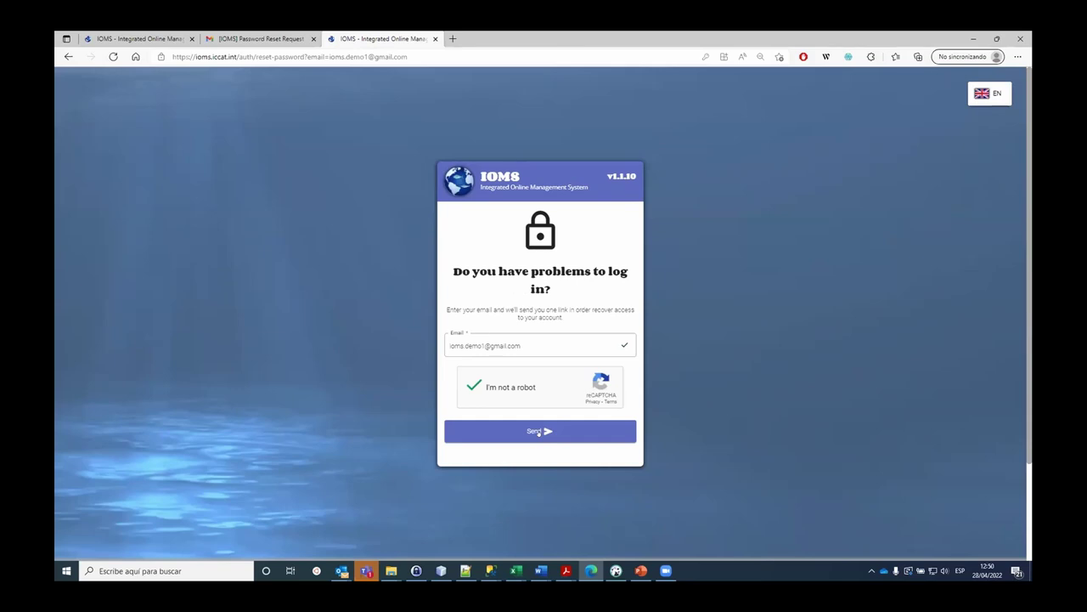
click(538, 432)
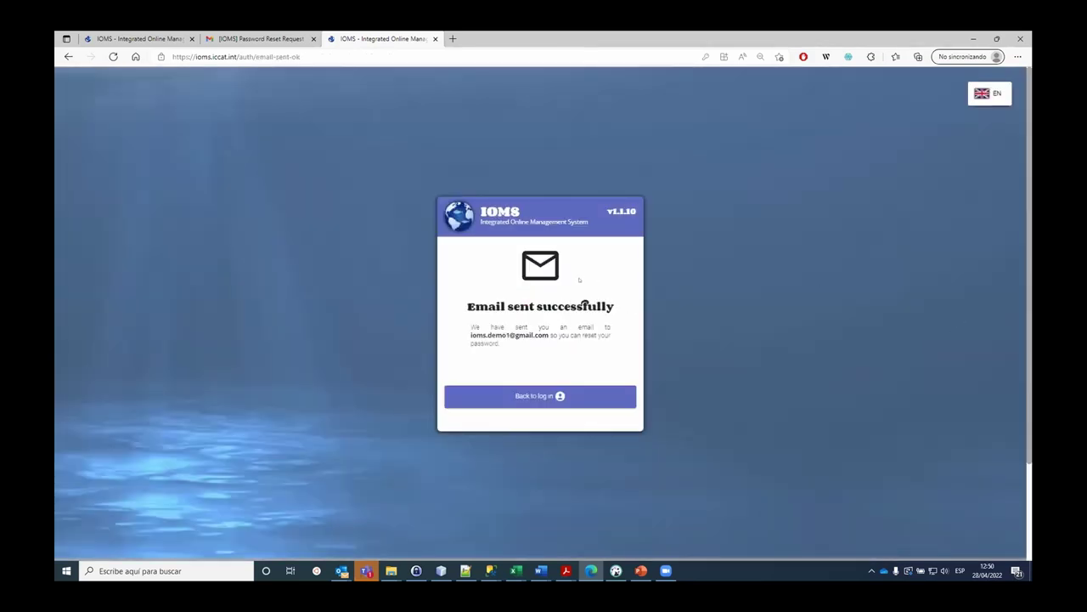
click(540, 396)
Open the '[IOMS] Password Reset Request' email in Gmail and follow its change-password link
click(259, 38)
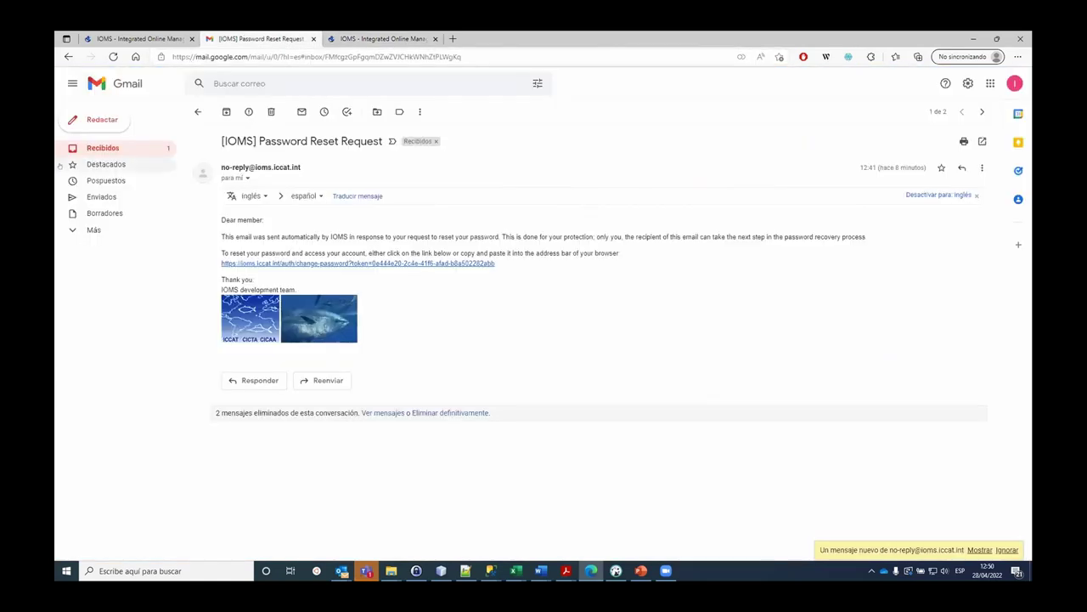
click(103, 148)
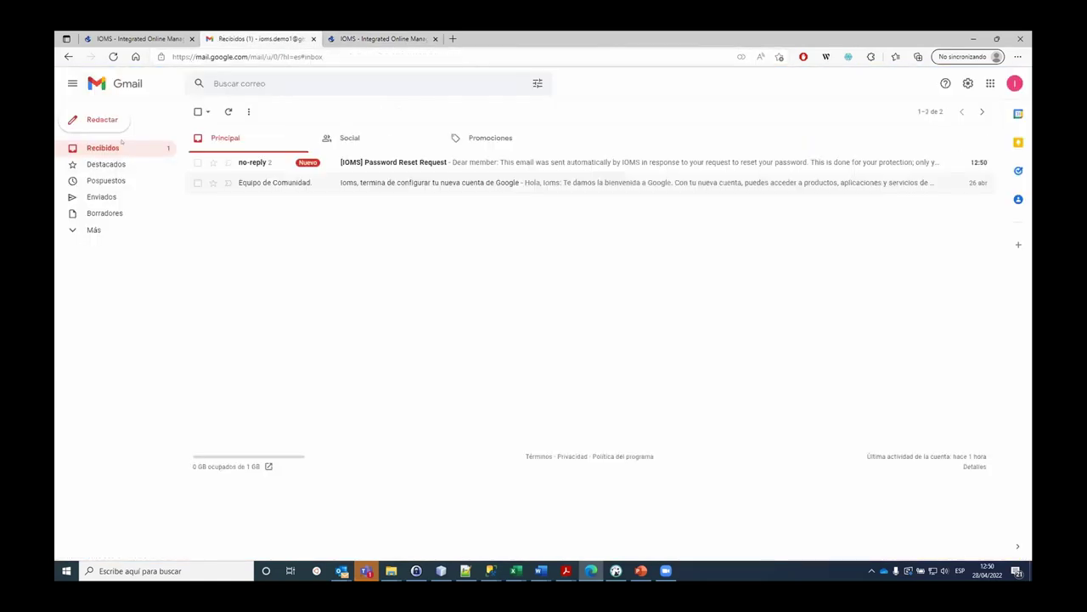
click(425, 160)
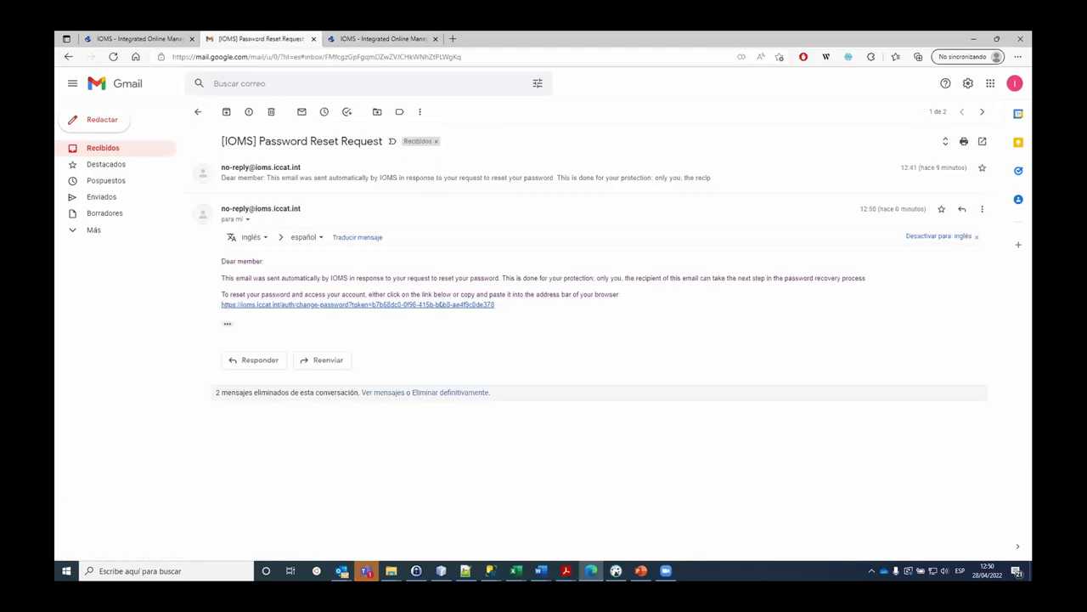
click(435, 304)
Enter and confirm the new password, accept it, and return to the login page
click(530, 346)
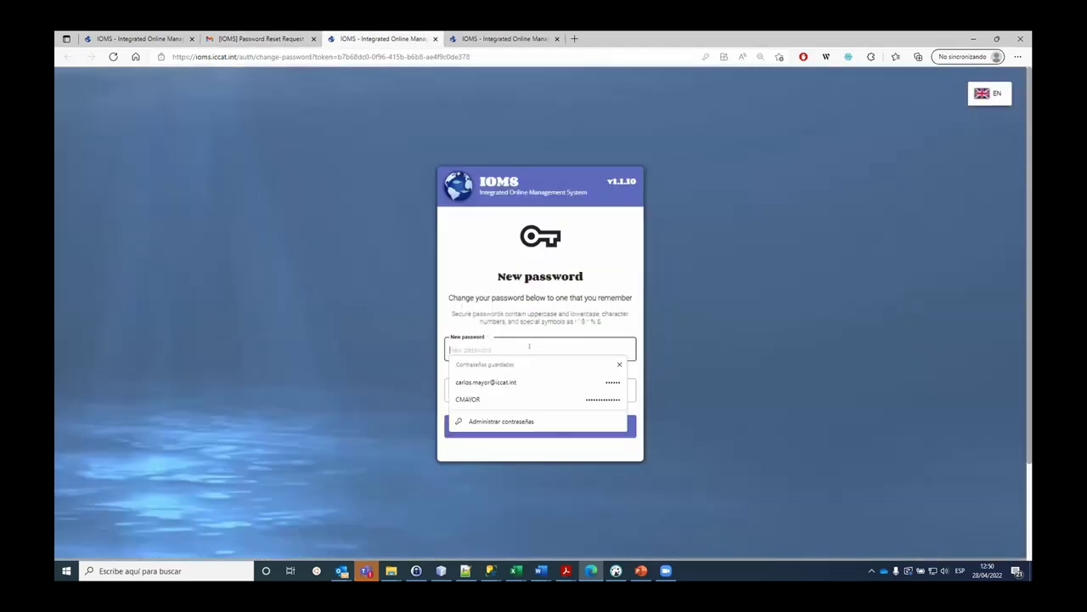
text(•••)
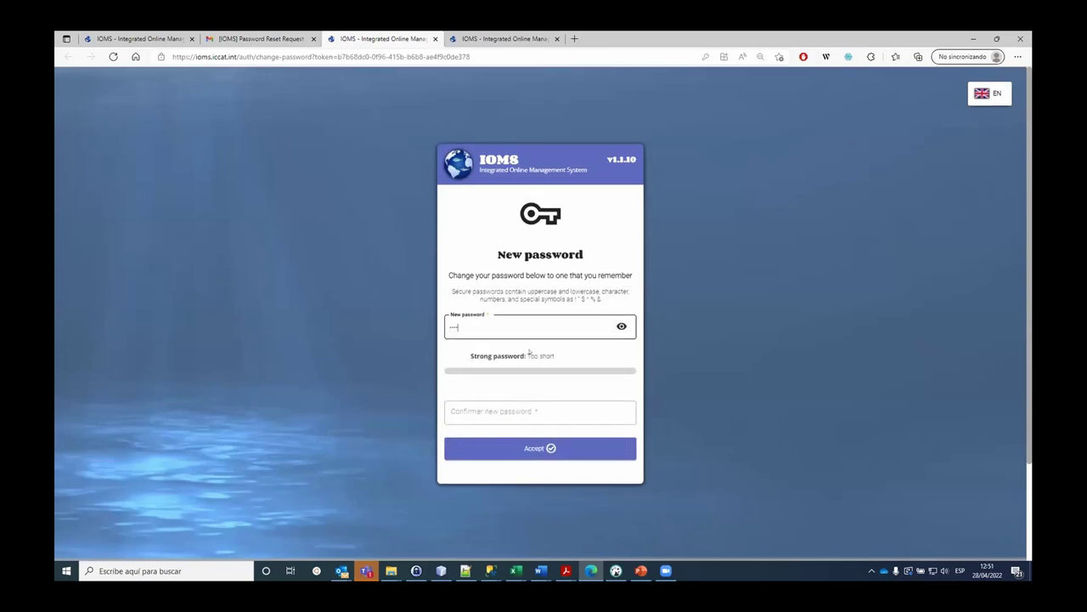
text(•••••••)
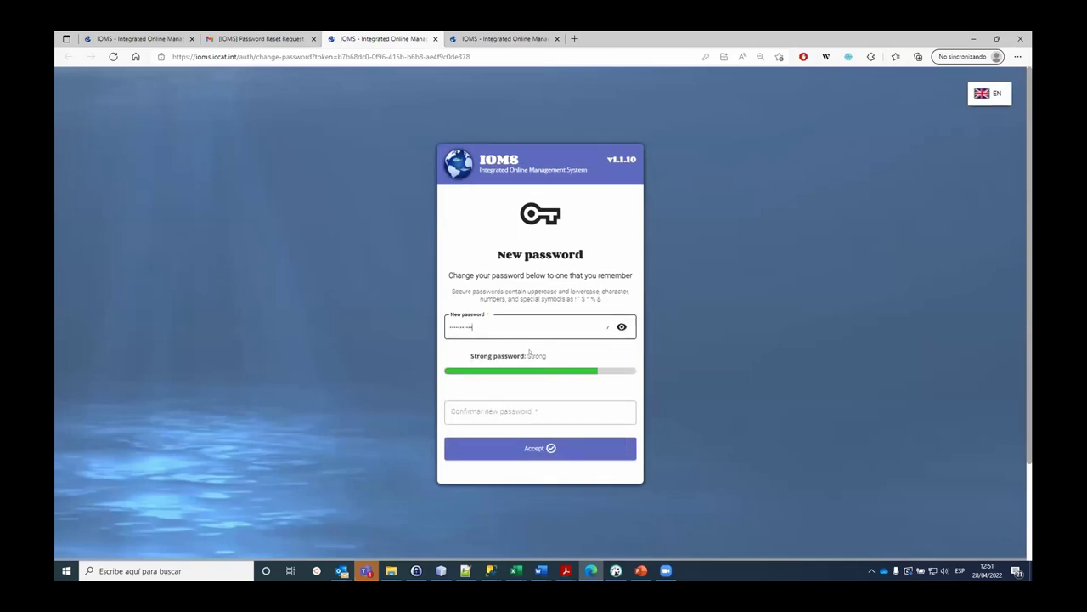
click(514, 404)
text(••••••••••)
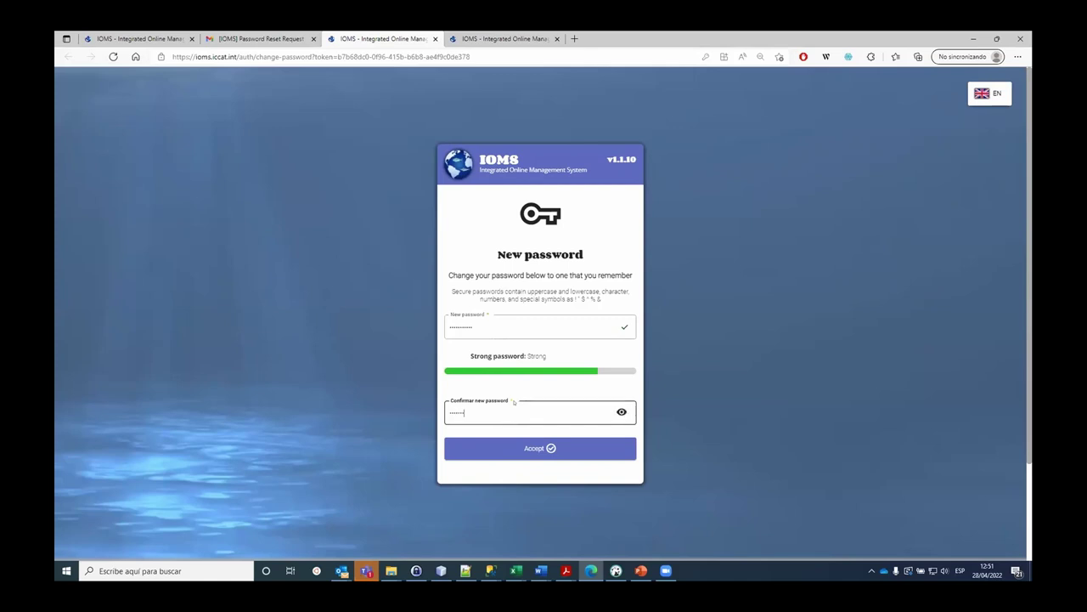
click(546, 452)
click(538, 393)
Fill in the demo account's email and new password, then log in
click(497, 352)
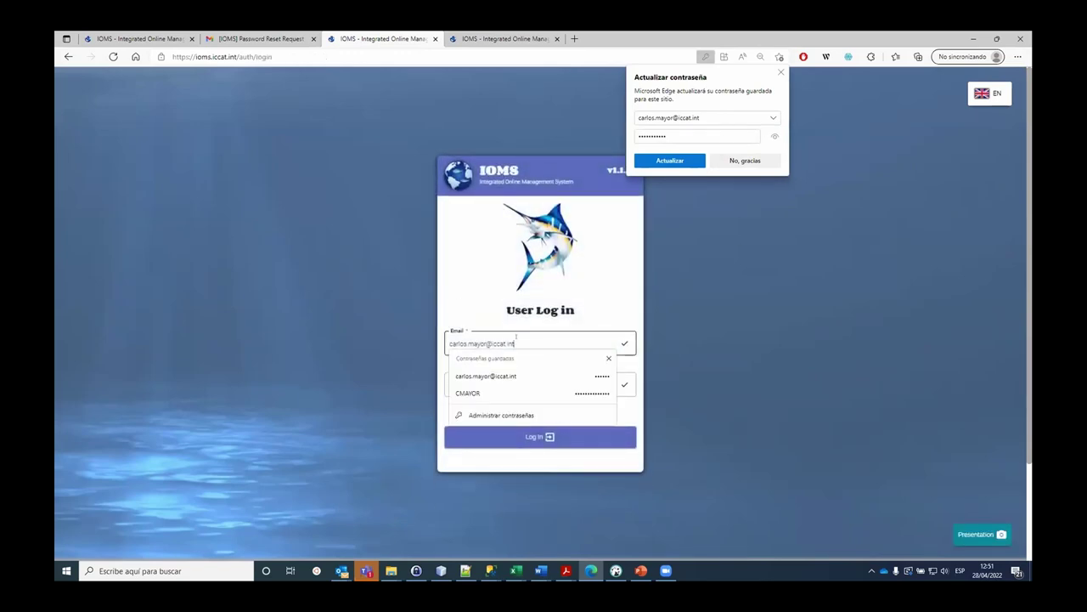
key(ctrl+a)
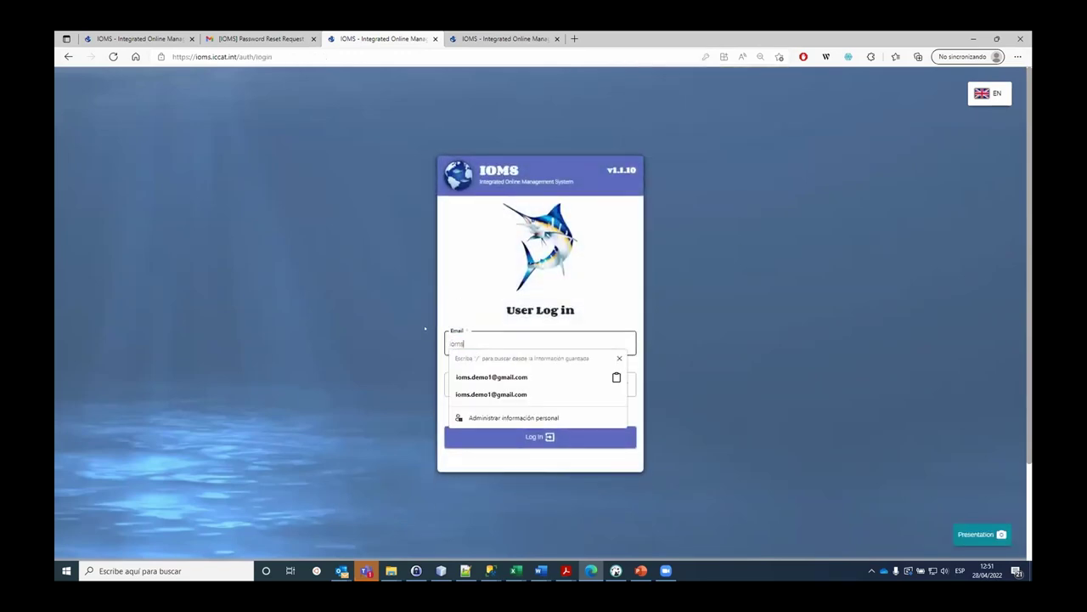
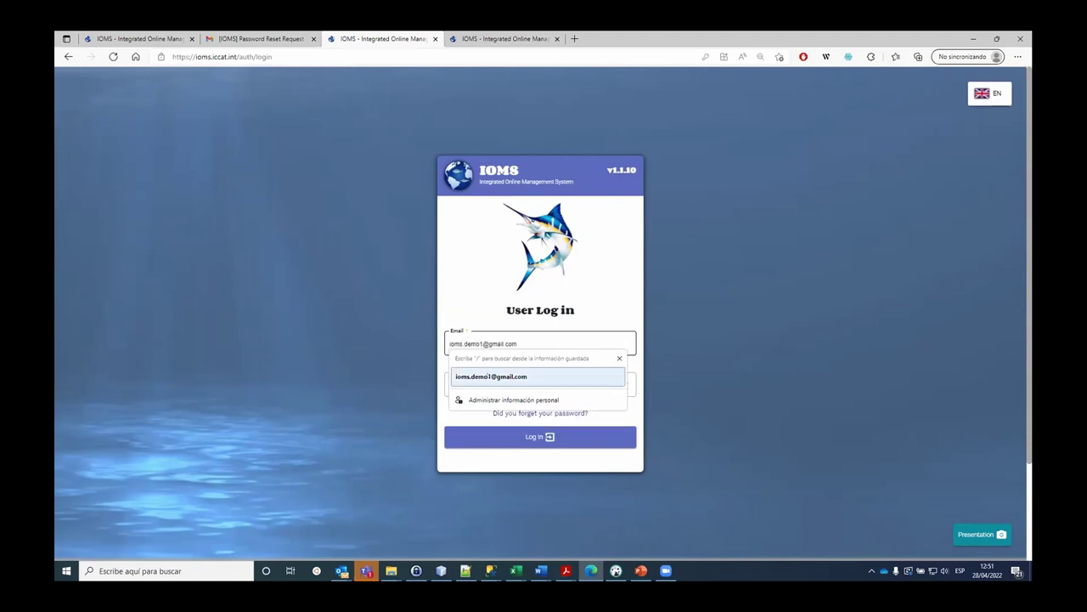
click(488, 375)
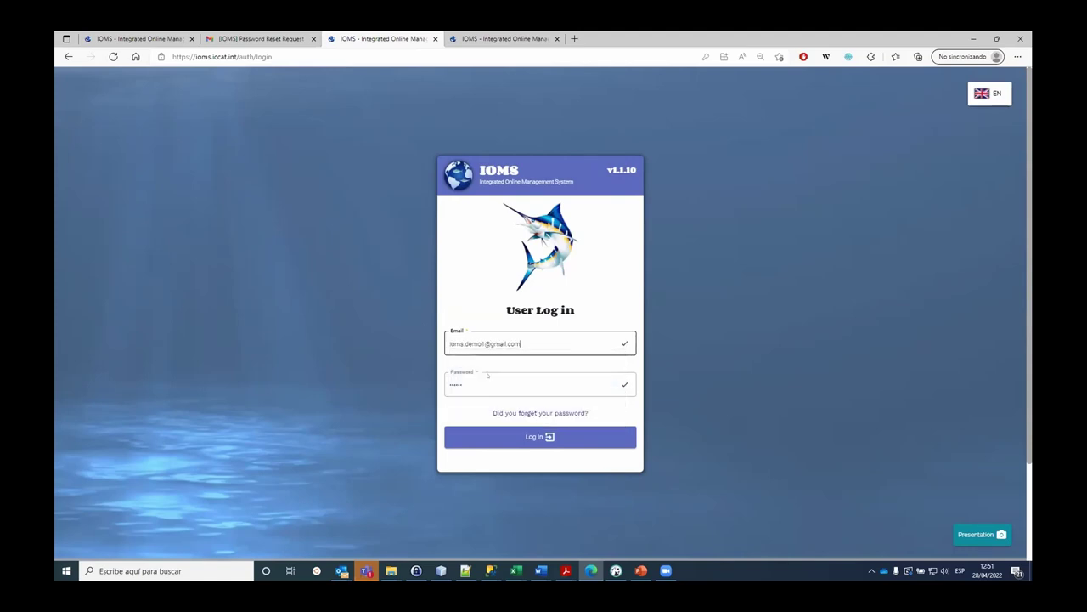
click(483, 377)
key(ctrl+a)
key(BackSpace)
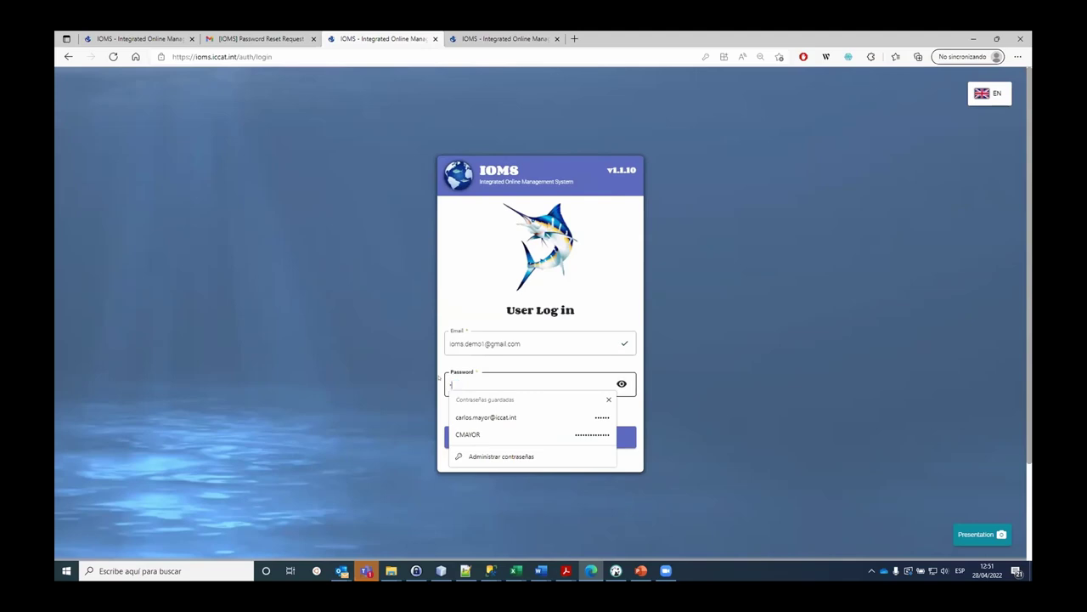
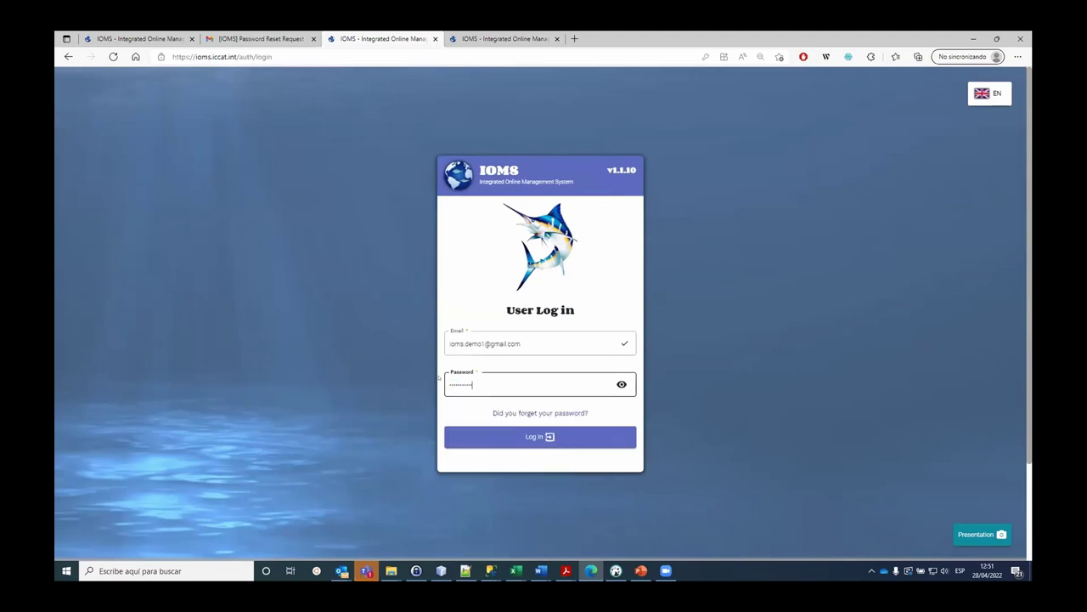
click(560, 439)
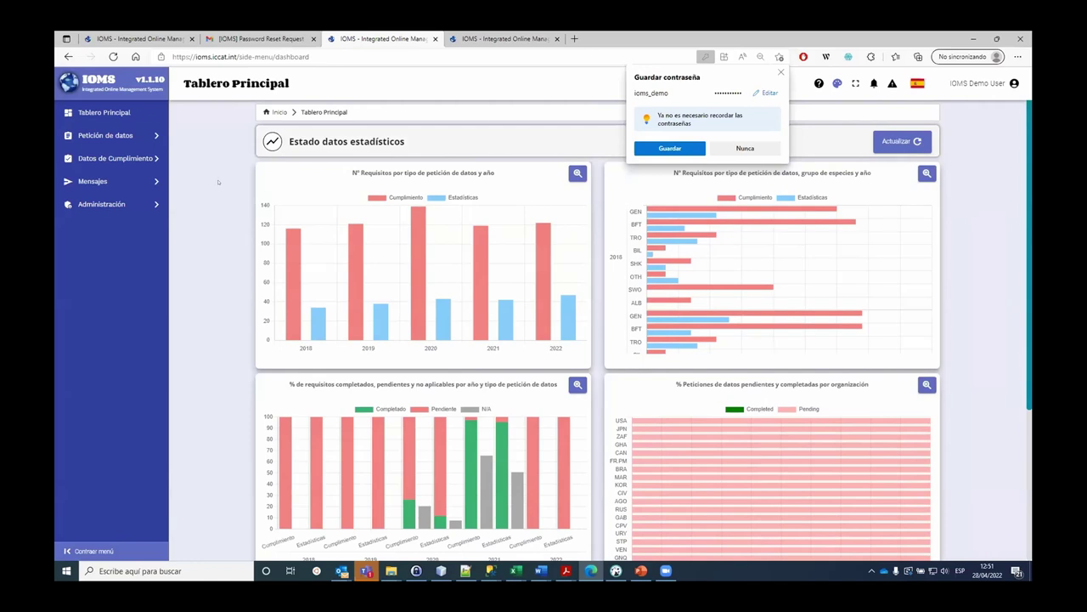
Decline the browser's Guardar contraseña prompt by choosing Nunca
click(745, 148)
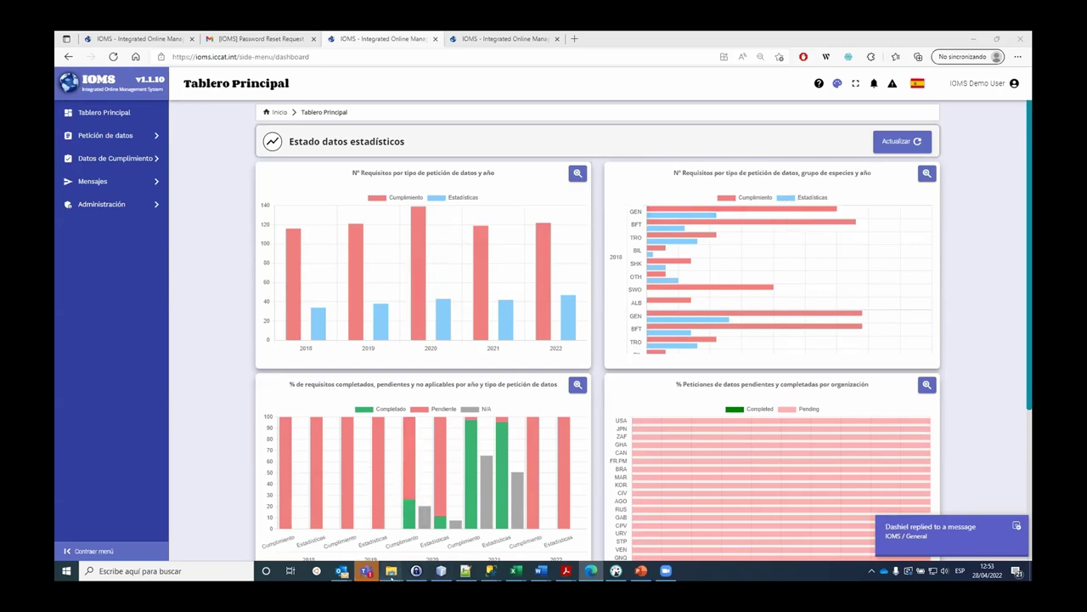
Maximize Explorer and navigate to ownCloud > OnLine_Reporting_WG > training > WShop202201 > data
mouse_move(399, 580)
click(492, 527)
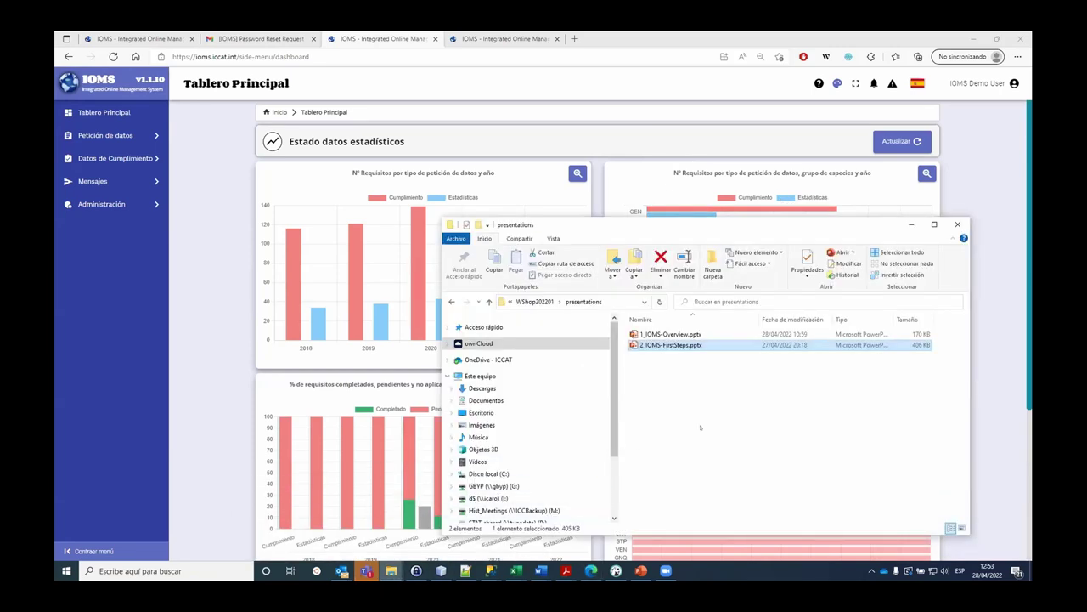
click(935, 225)
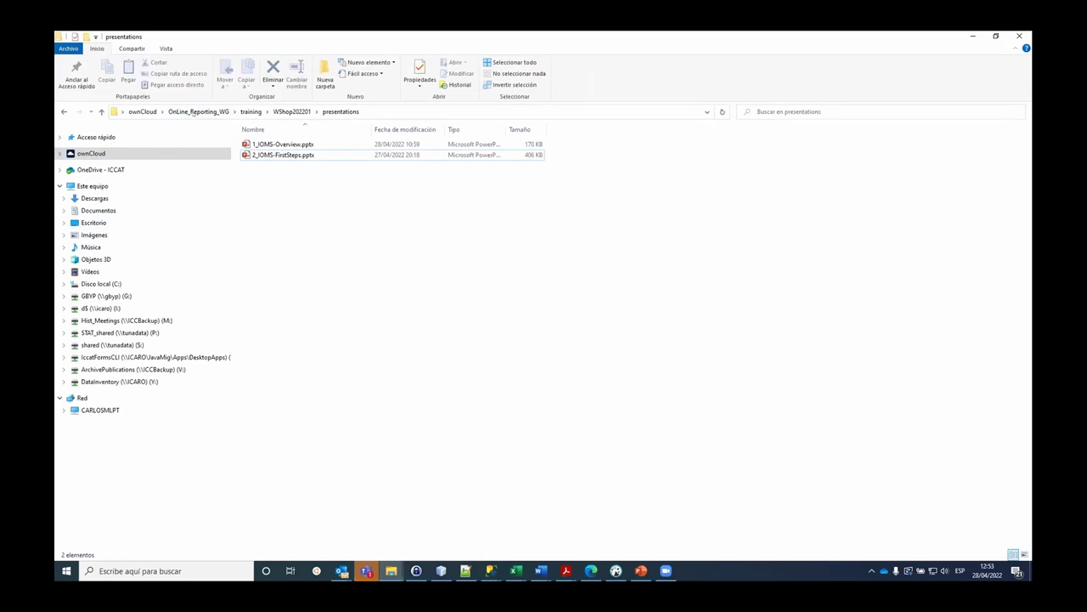
click(134, 112)
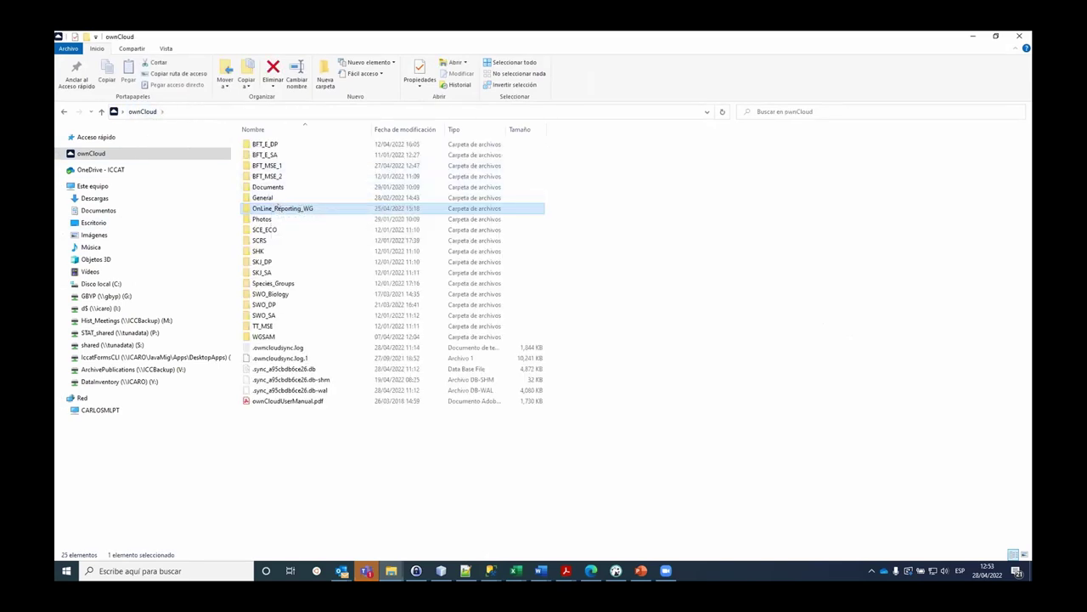
double_click(277, 208)
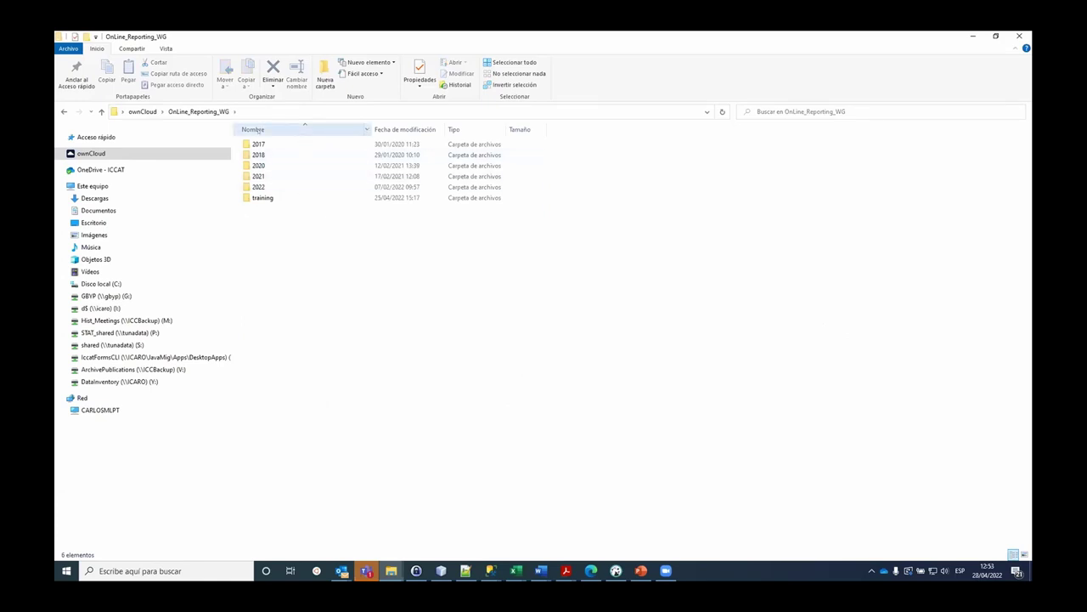
double_click(263, 197)
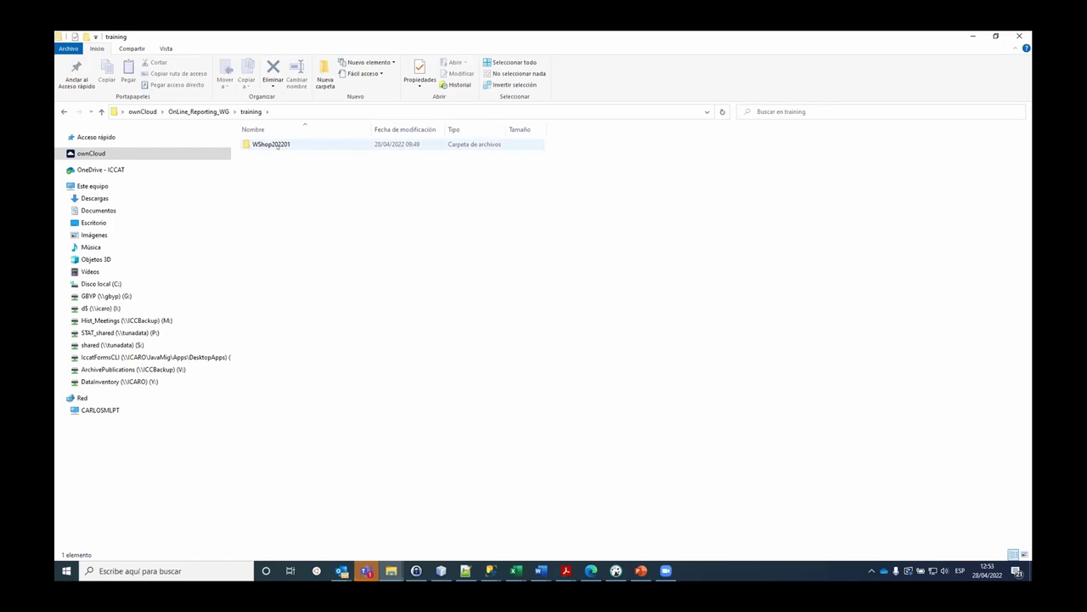
double_click(272, 145)
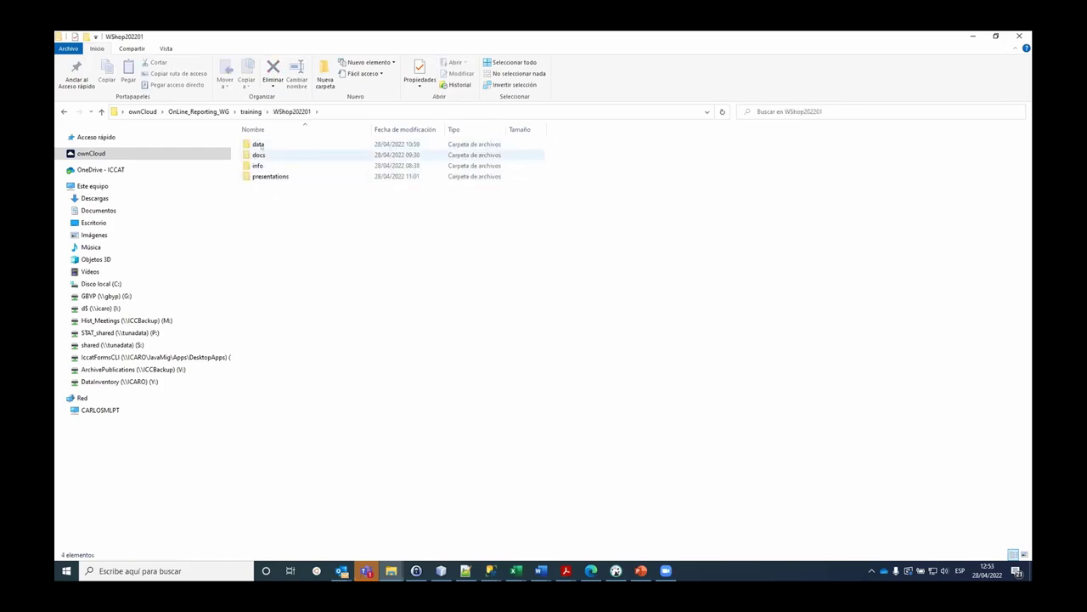
click(268, 146)
double_click(268, 145)
Open IOMS_regUsers_v1.xlsx to review the 106-user pivot, then switch back to the IOMS dashboard in Edge
double_click(294, 146)
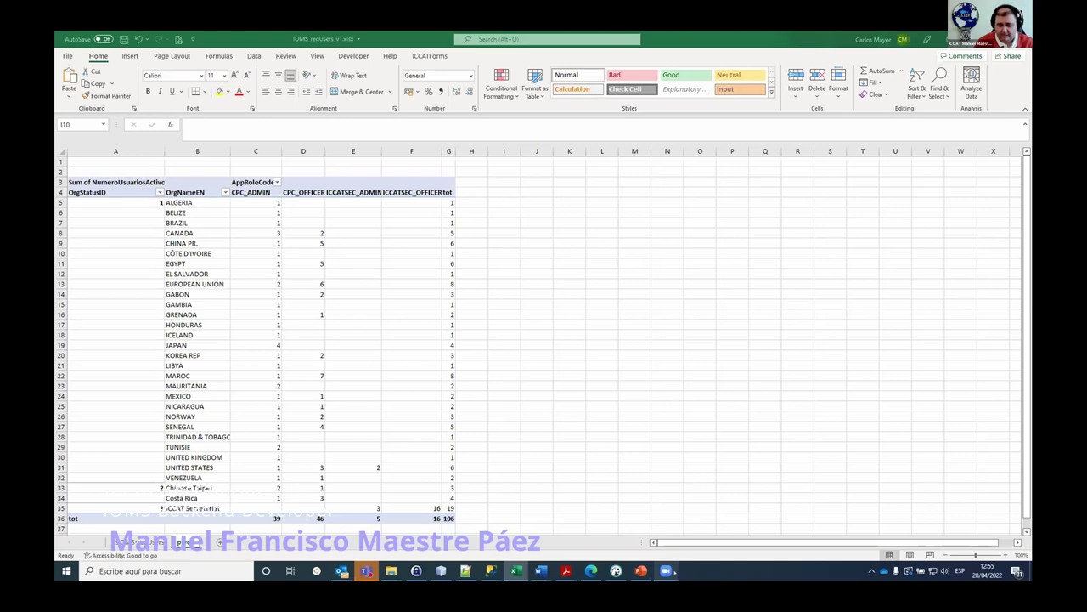
mouse_move(640, 570)
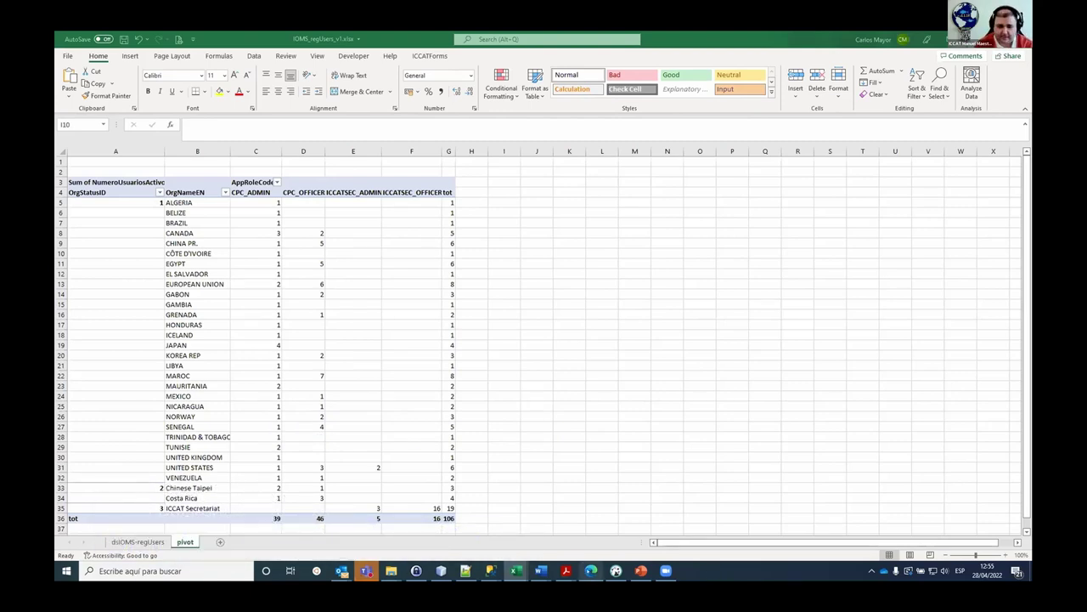
click(592, 571)
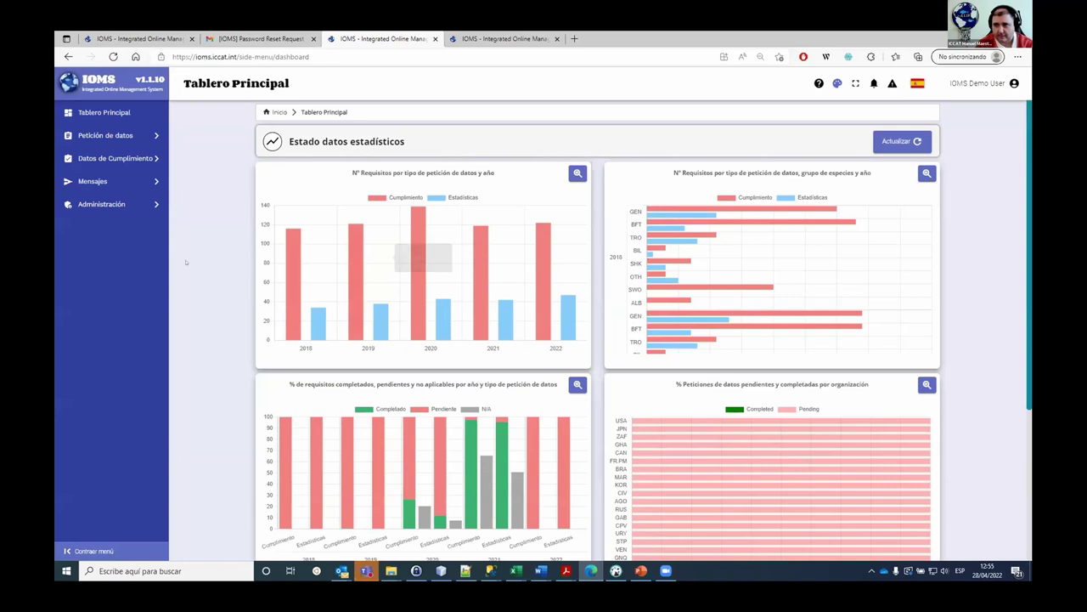
Check the administration options, return to the dashboard, and log out the demo user
click(102, 204)
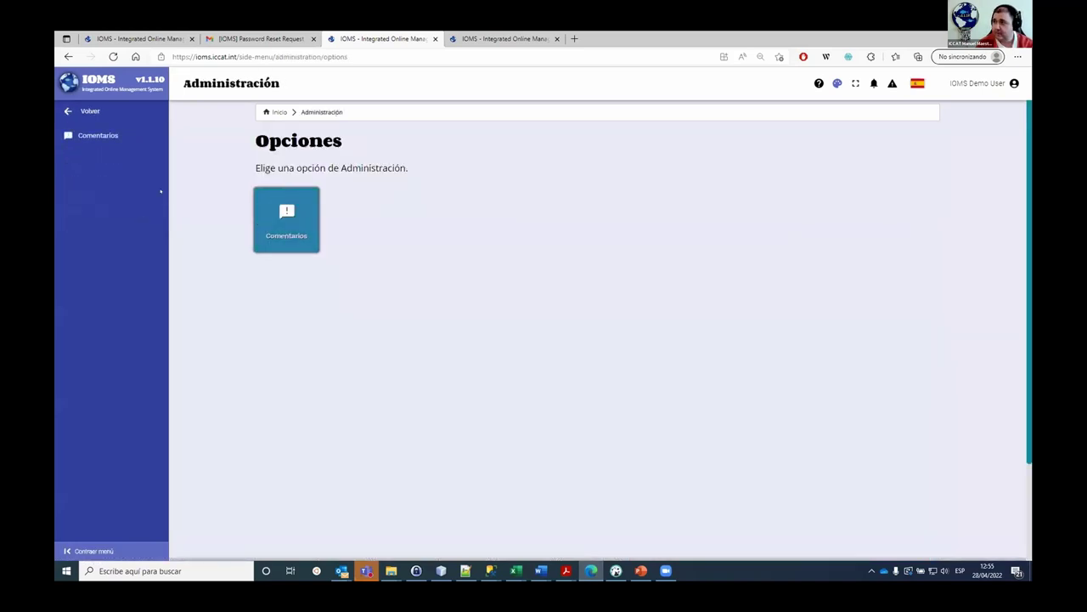
click(85, 111)
click(979, 83)
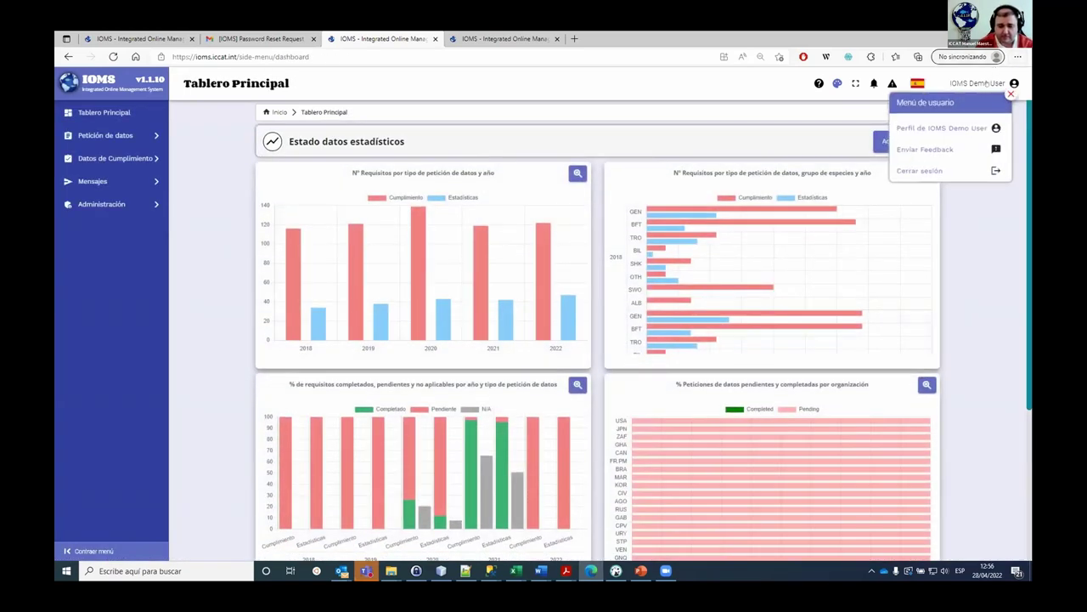
click(964, 172)
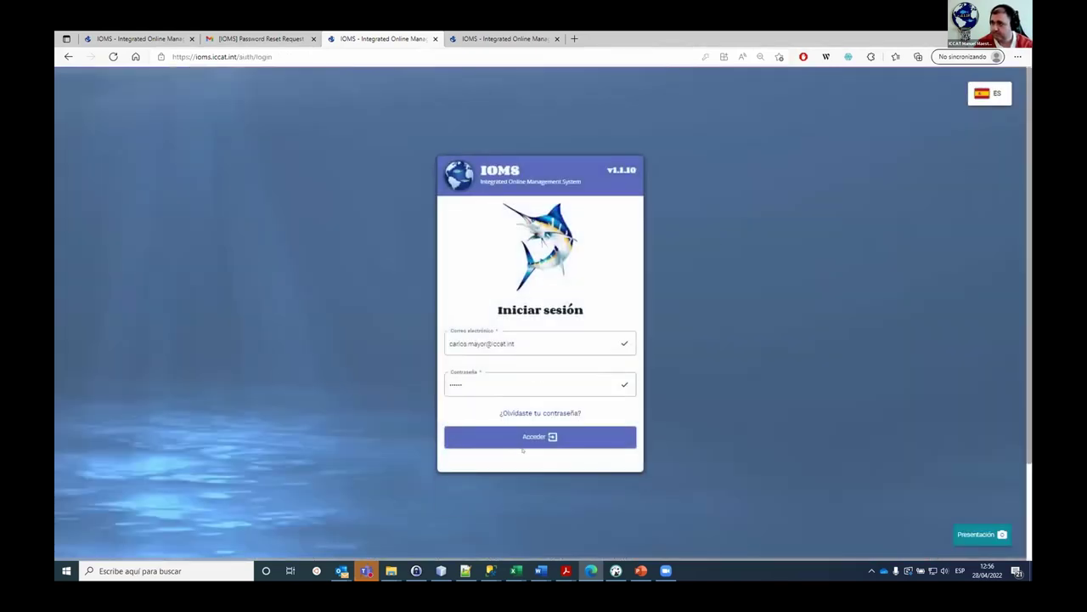
Log back in as the admin and open the Users administration page
click(531, 435)
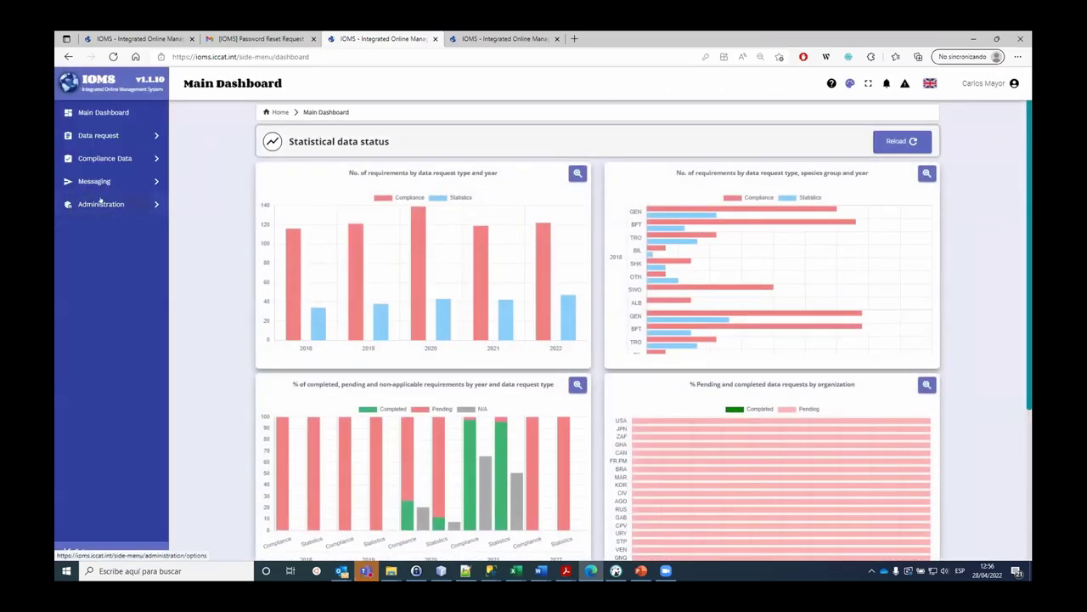
click(98, 203)
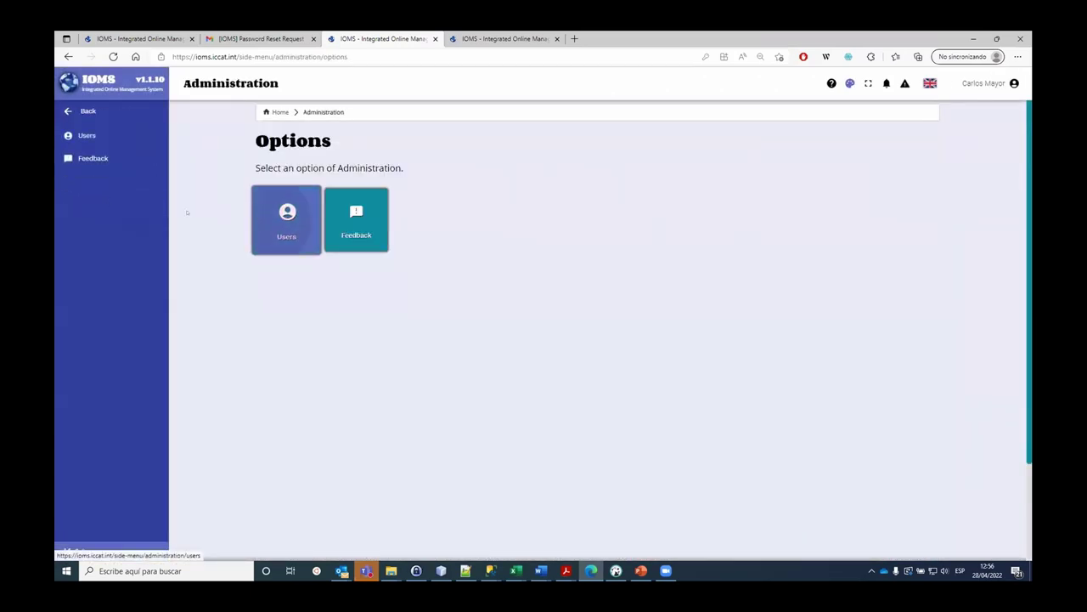
click(287, 219)
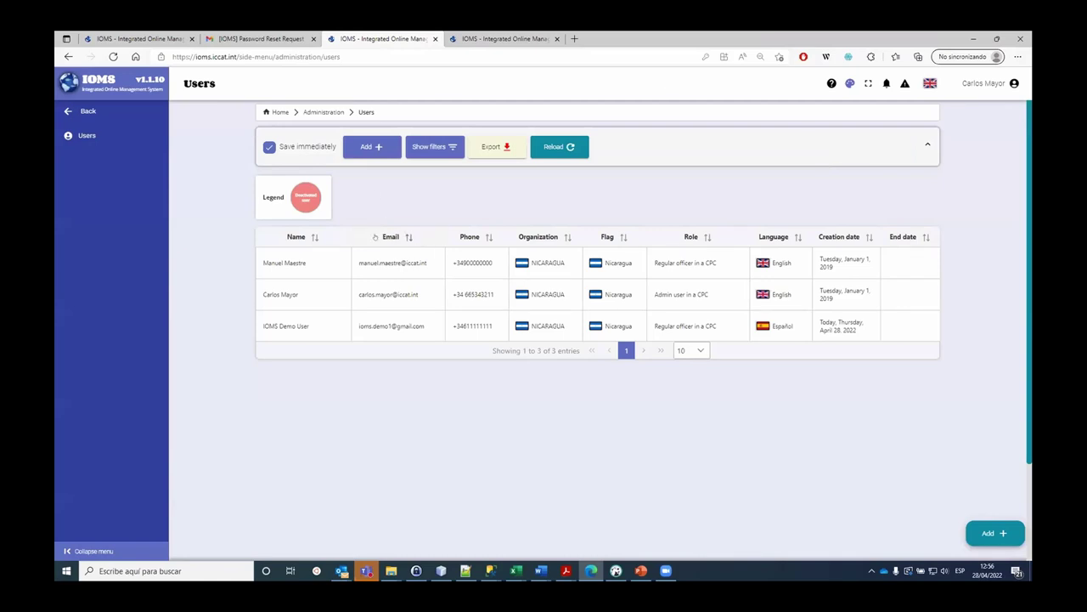
click(278, 315)
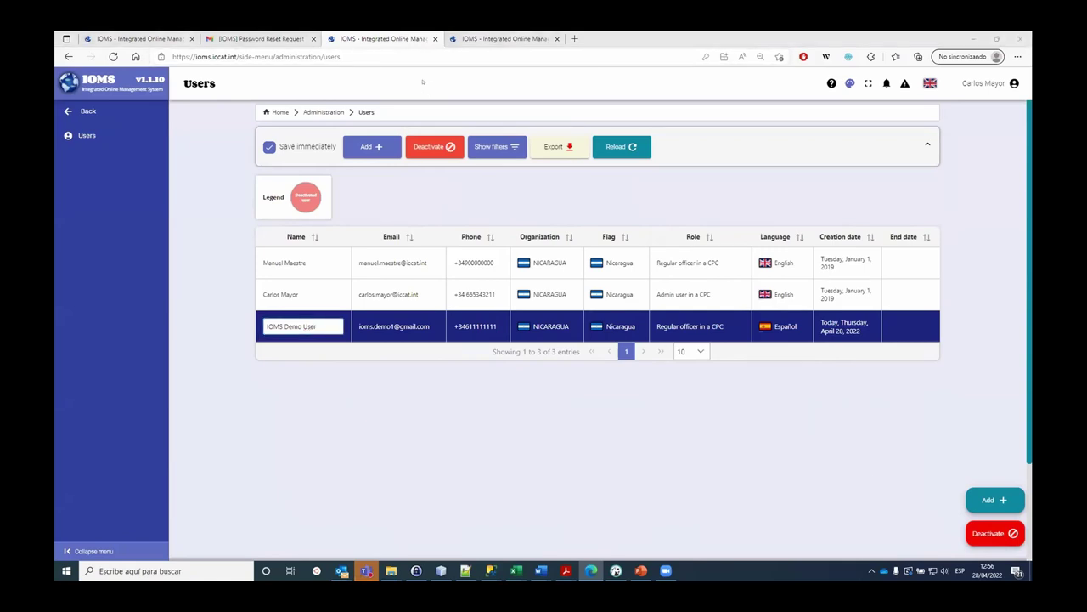
click(186, 158)
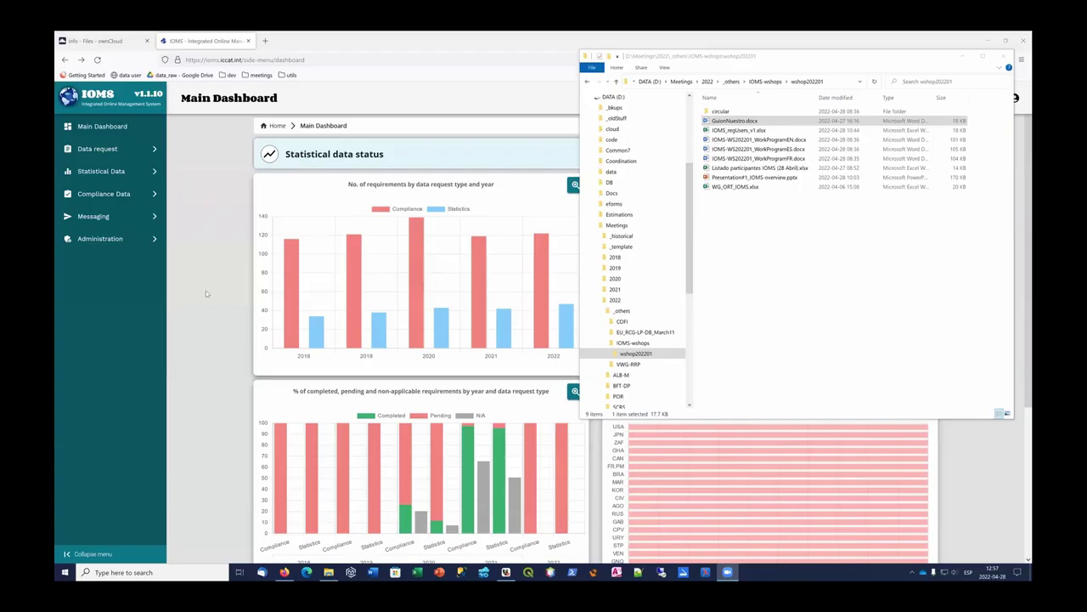
Log out from the Main Dashboard through the user account menu
click(206, 291)
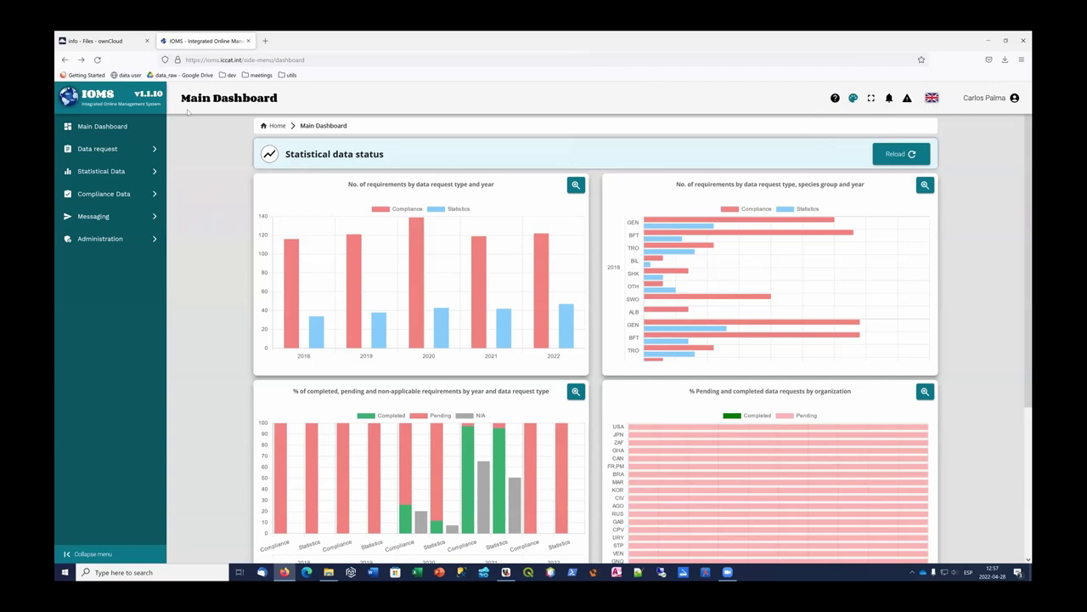
click(1011, 103)
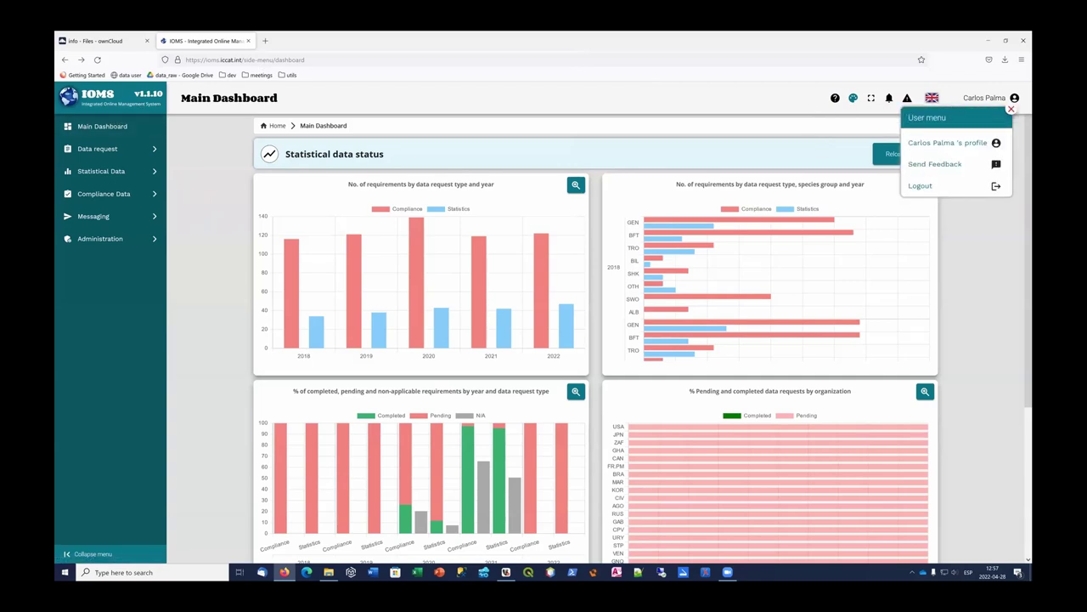
click(920, 187)
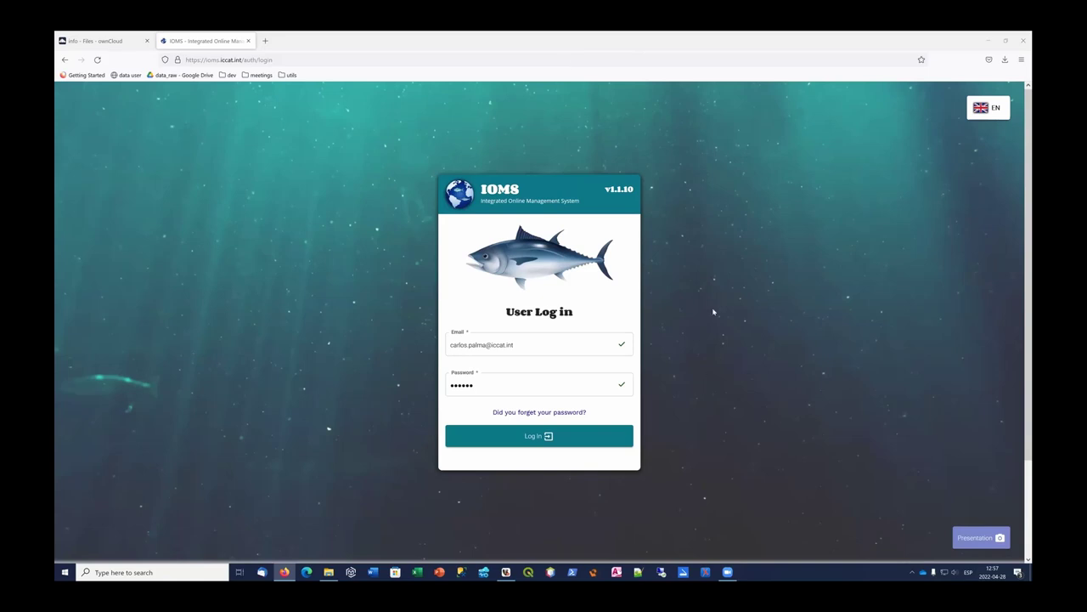
Sign in as the administrator to load the Main Dashboard with its statistical data charts
click(534, 436)
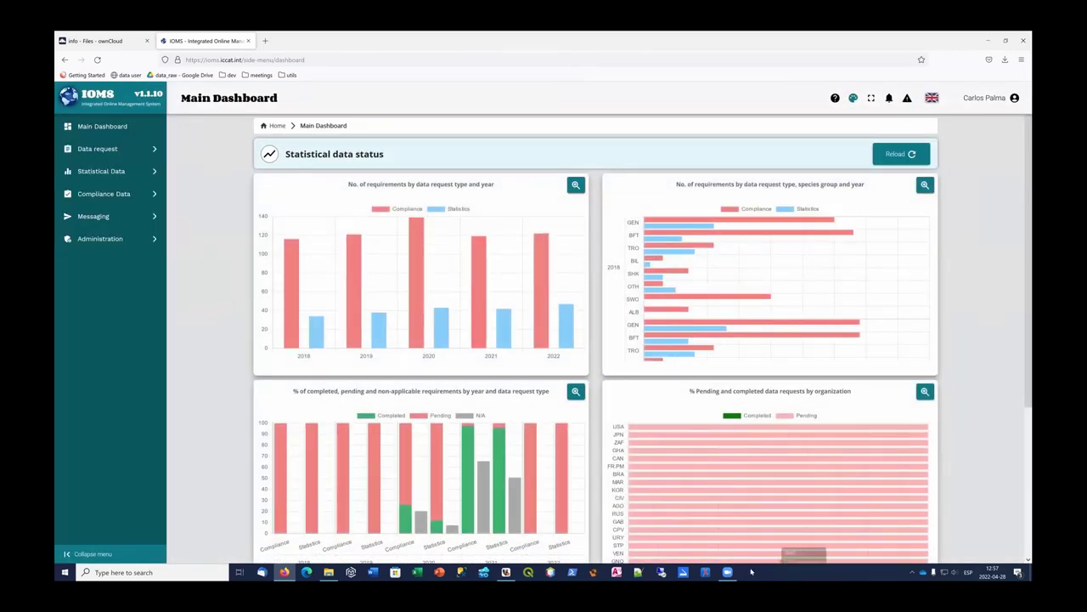
mouse_move(733, 575)
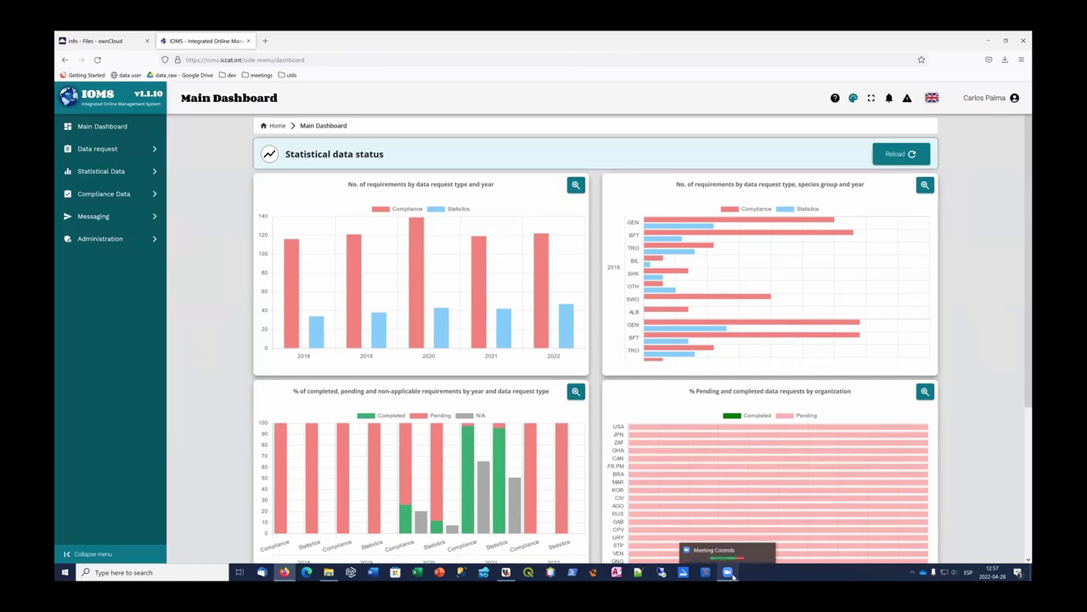
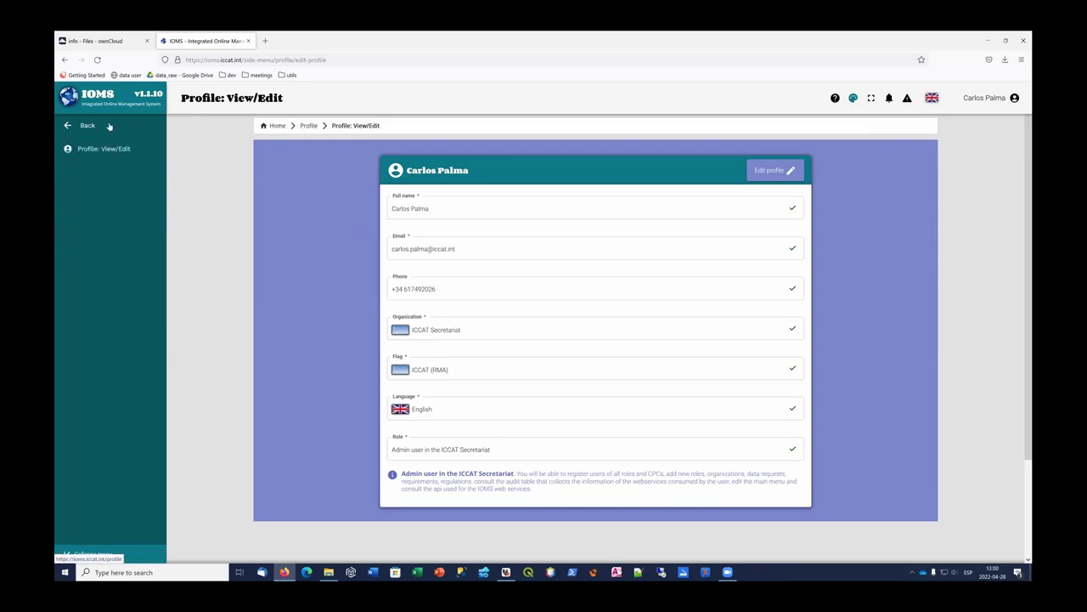
From the Home dashboard, open Administration's Roles list showing the 7 roles with trilingual descriptions
click(273, 126)
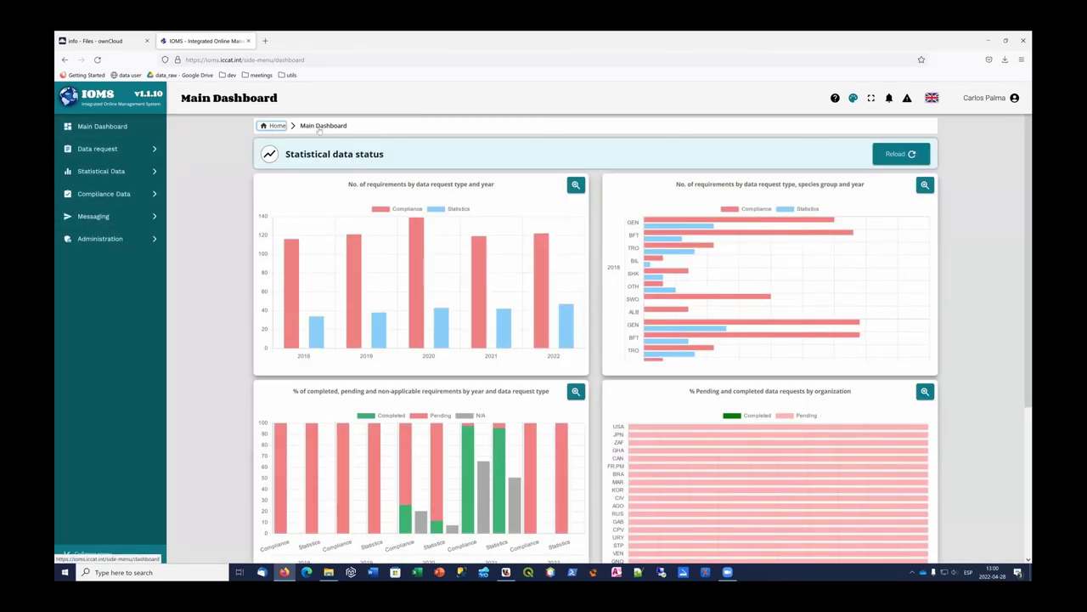
click(106, 242)
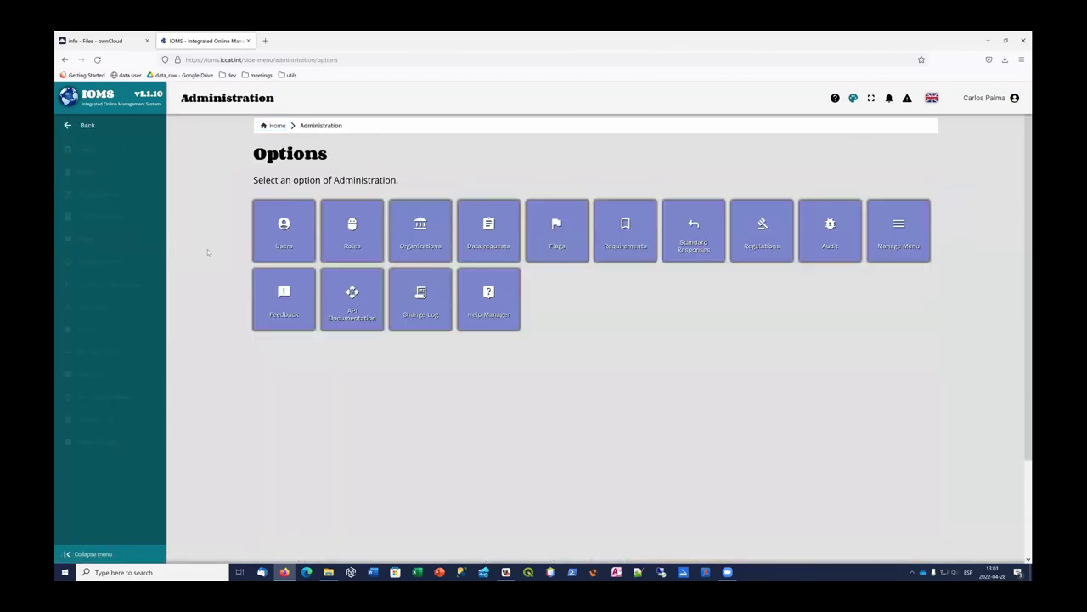
click(352, 233)
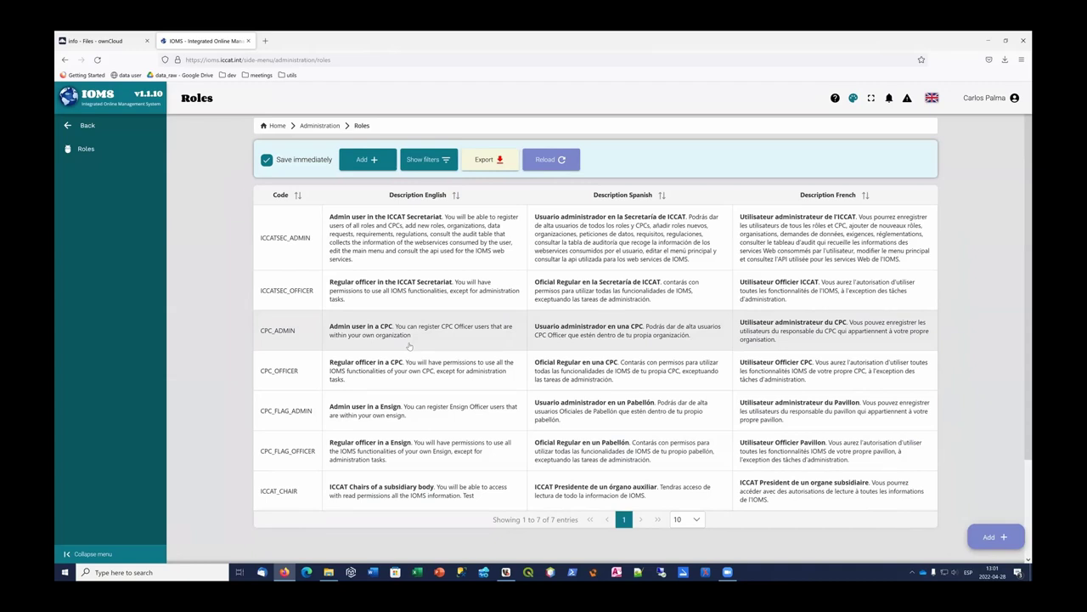
Uncheck 'Save immediately' on the roles table and return to Administration Options
click(266, 238)
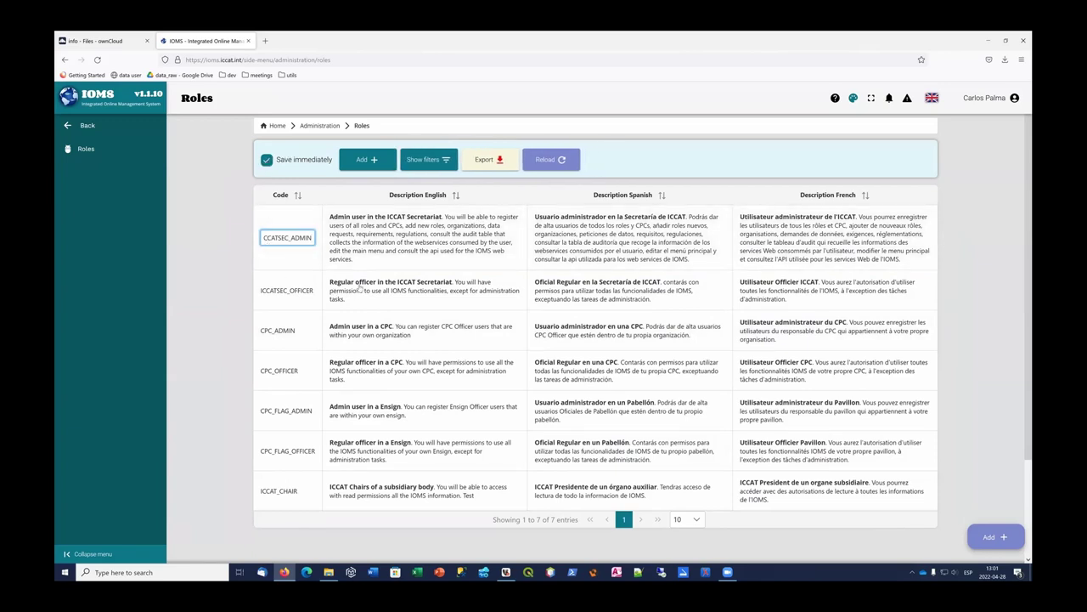
click(270, 160)
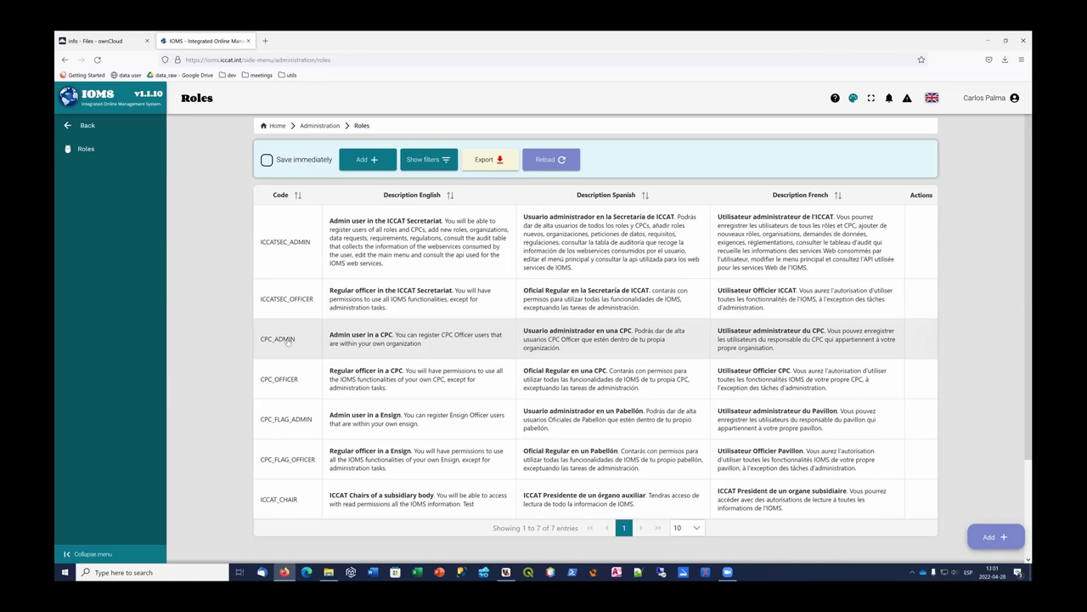
click(70, 128)
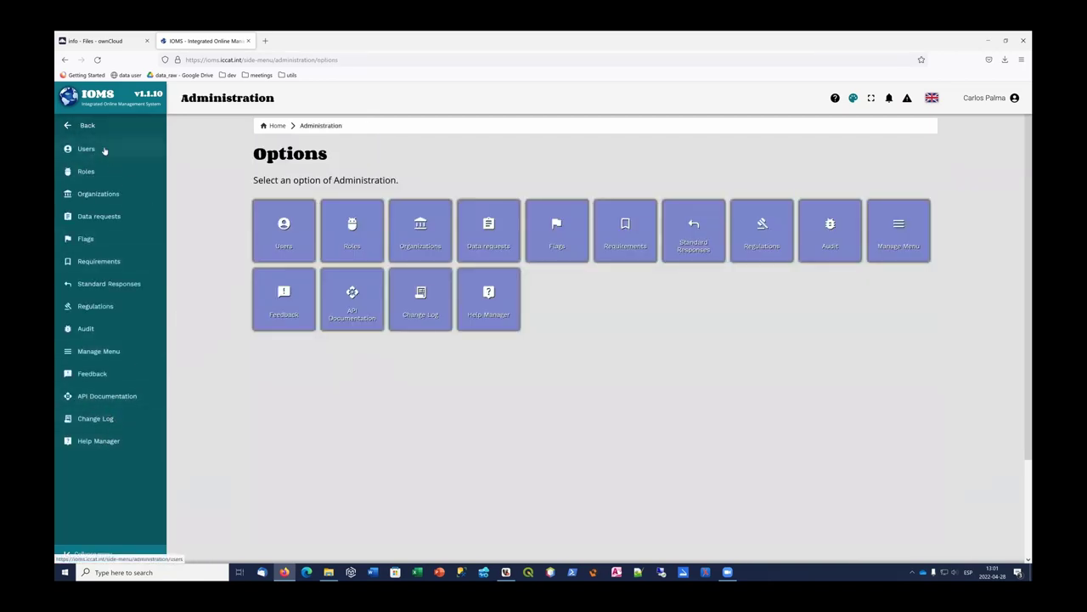
click(68, 126)
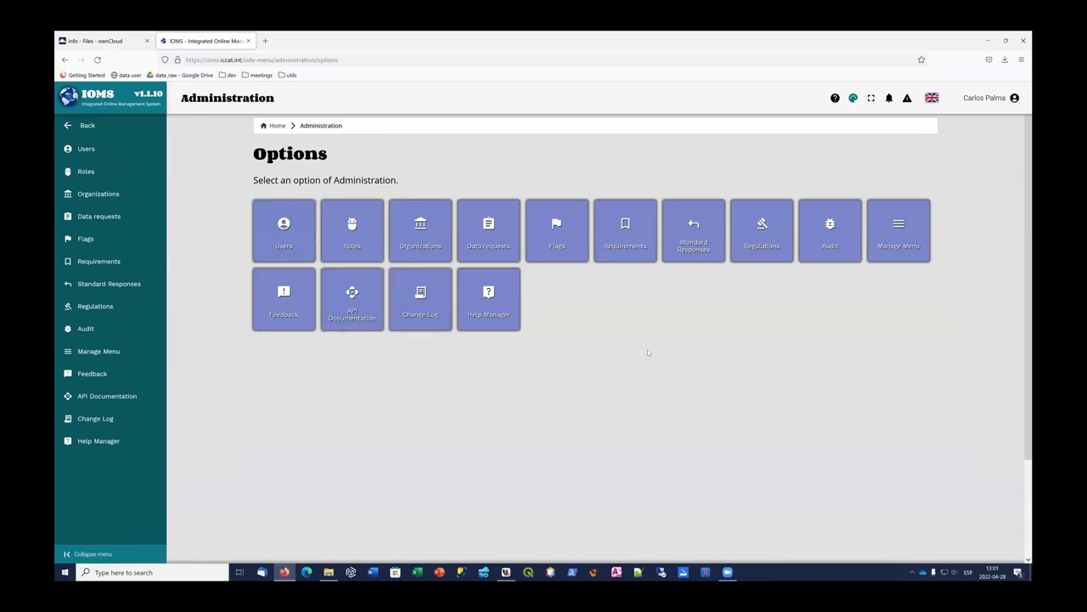
click(985, 98)
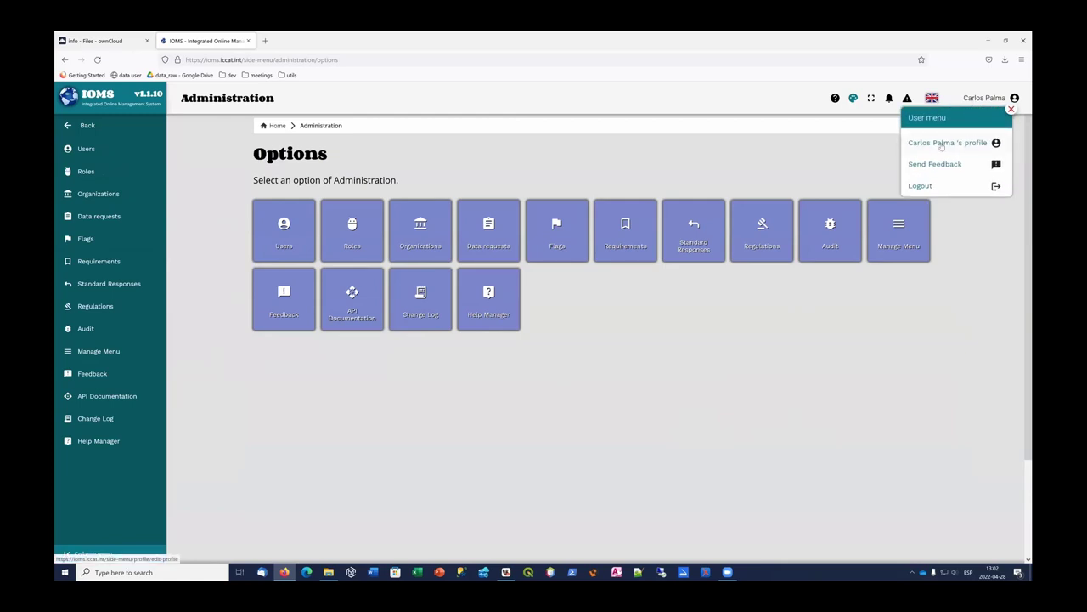
click(941, 144)
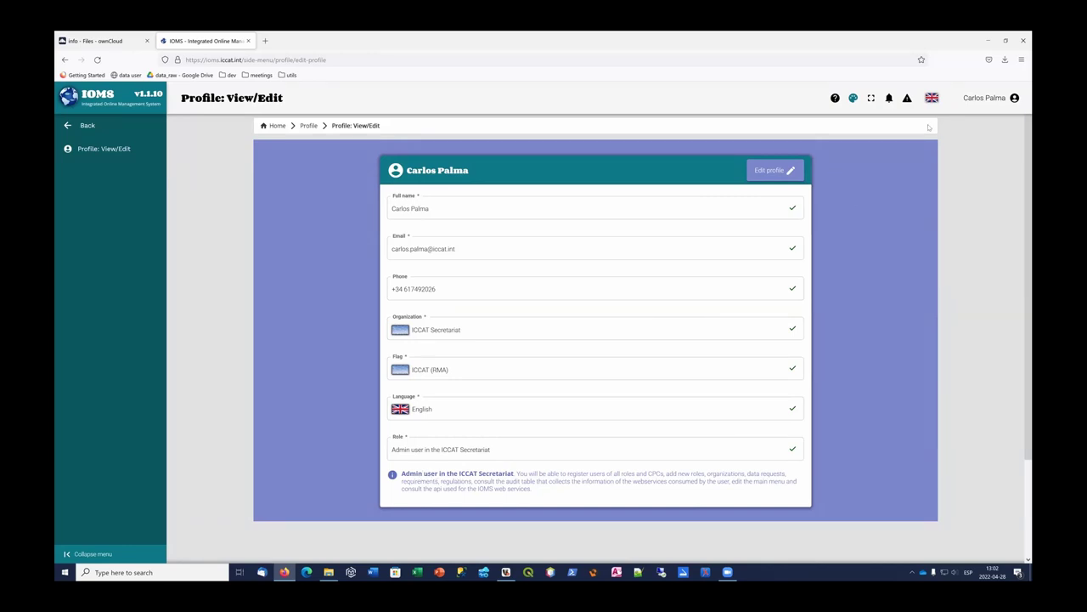
click(70, 126)
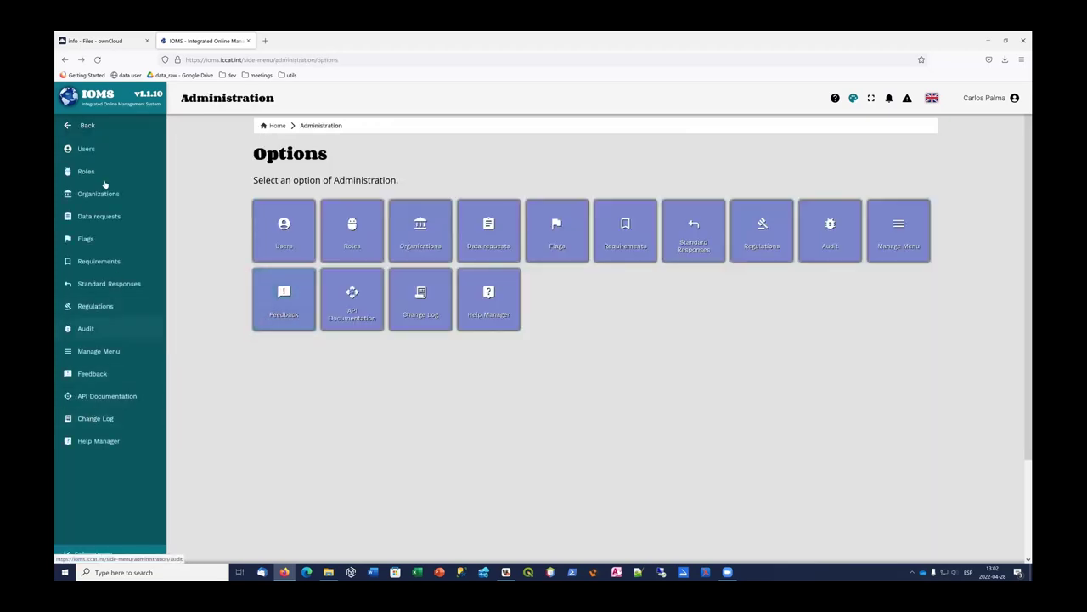
click(85, 126)
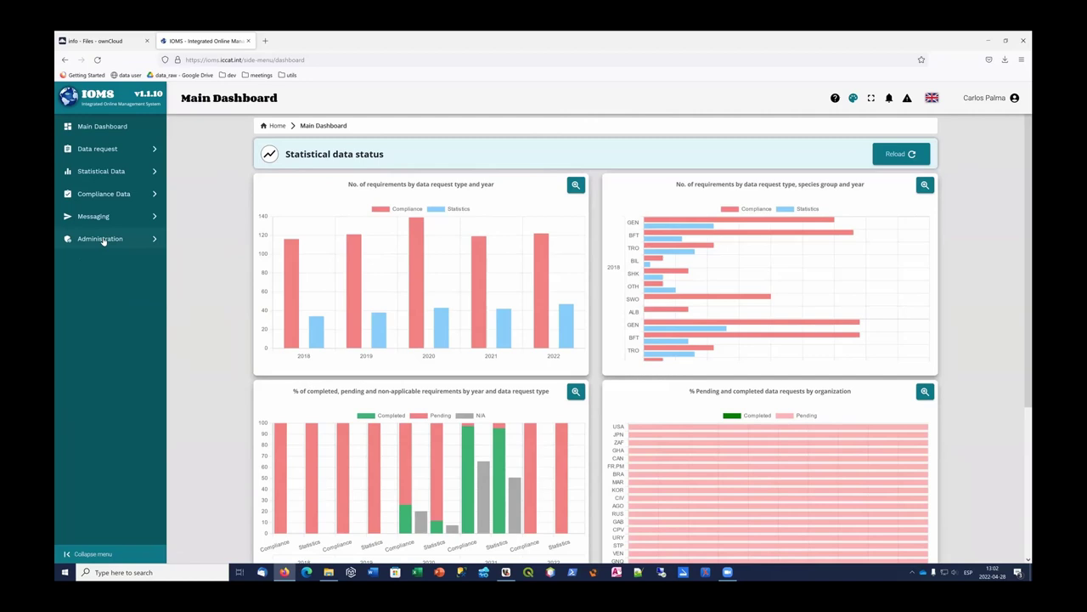
click(109, 239)
click(978, 102)
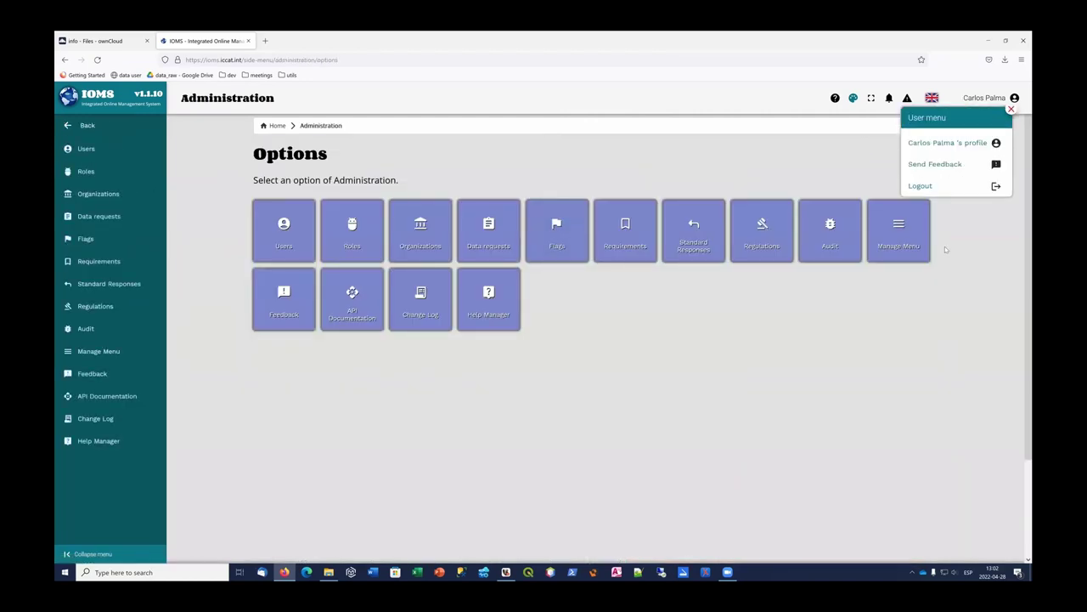
click(946, 249)
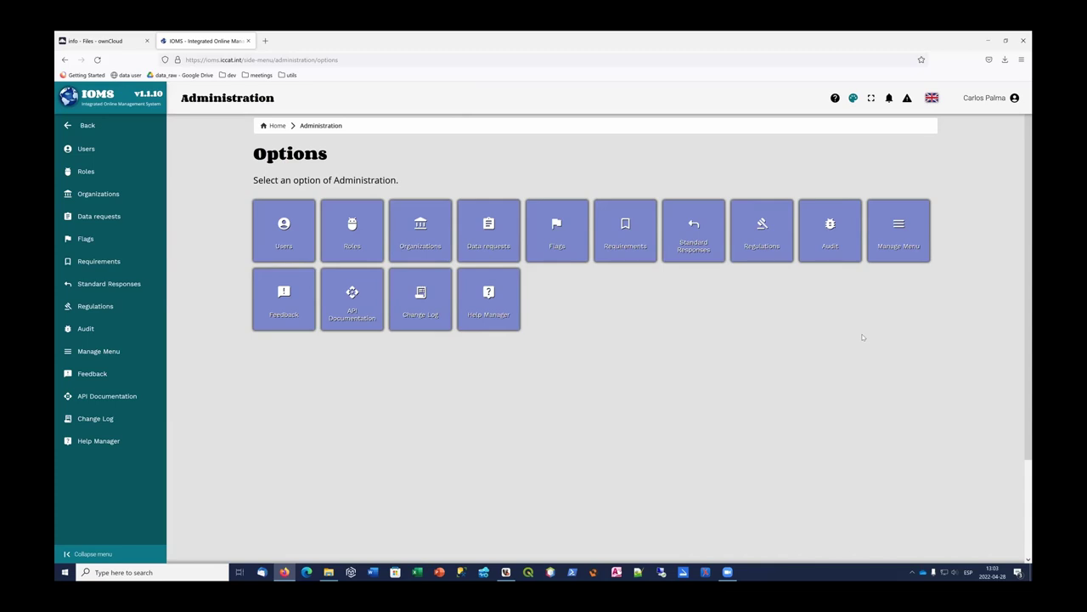
click(1015, 98)
Reload under the new role and refresh the user's own profile page
click(97, 60)
mouse_move(984, 98)
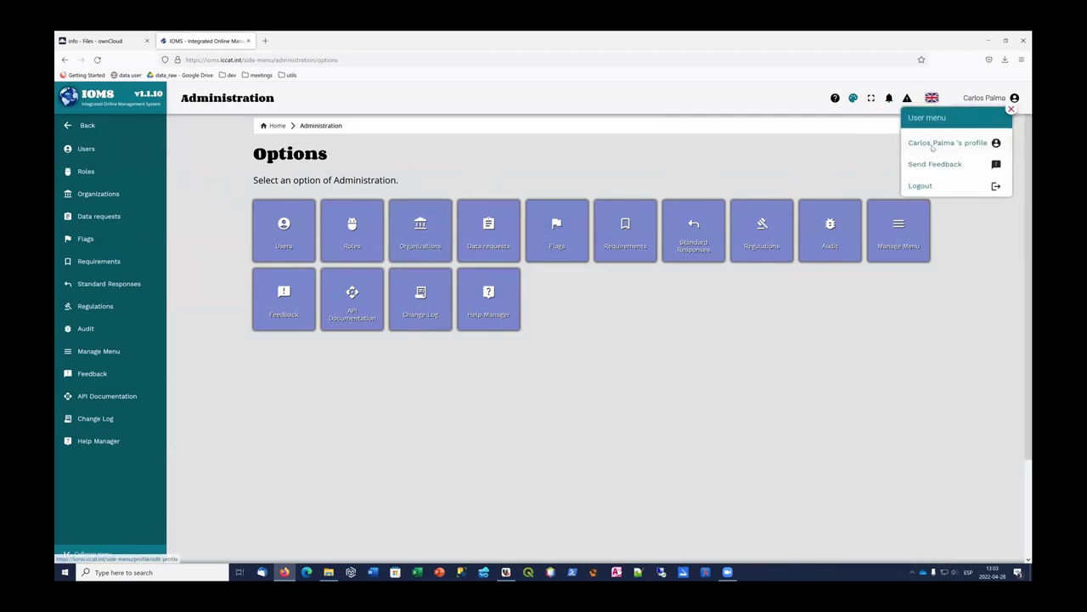
click(933, 147)
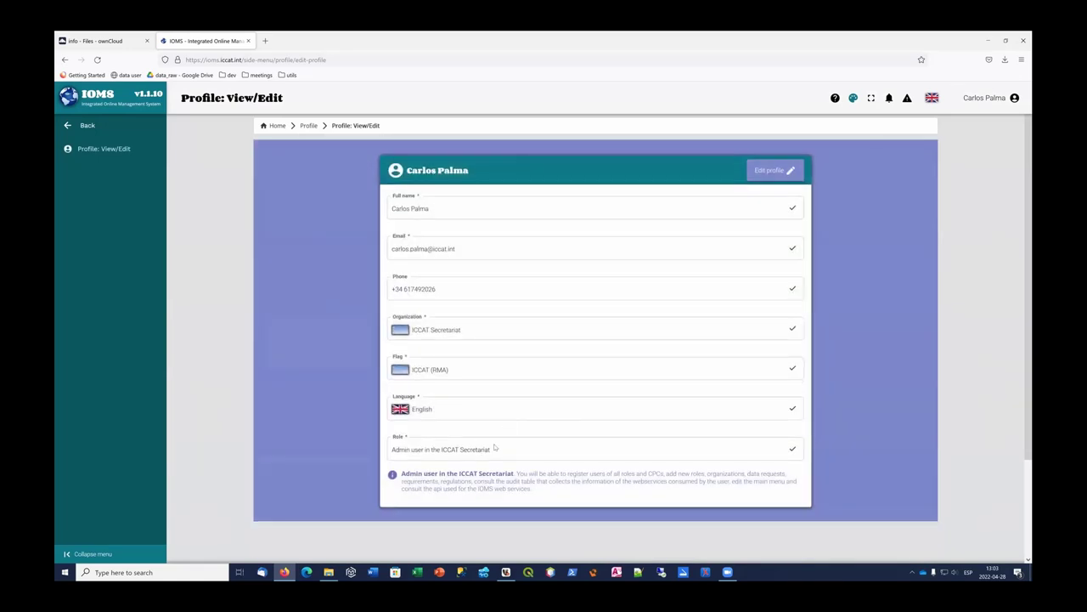
key(F5)
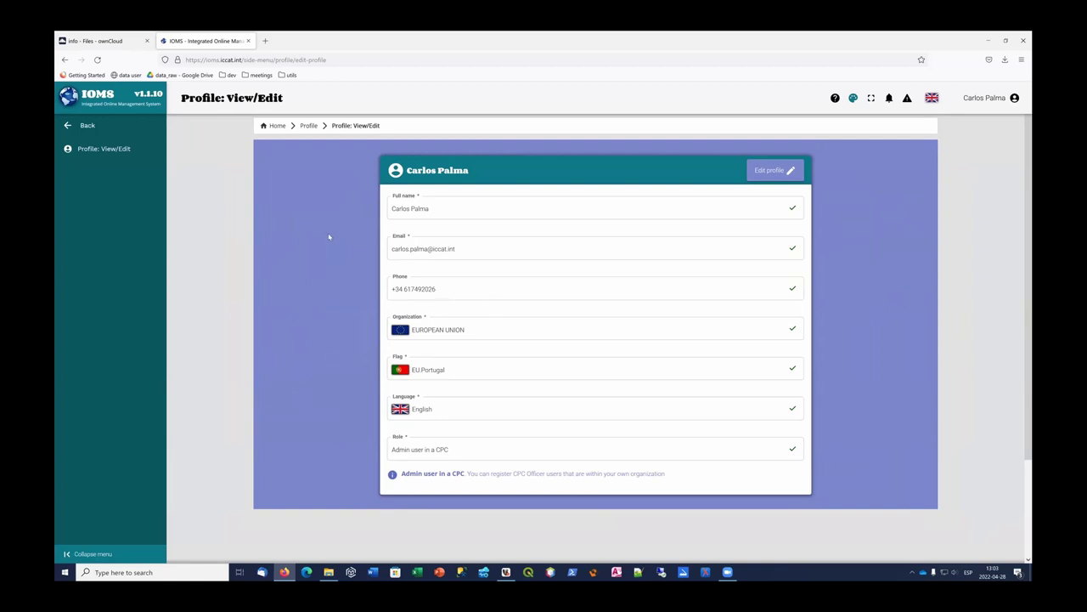
Review the registered users table in the reduced Administration, then return to the Main Dashboard
click(270, 125)
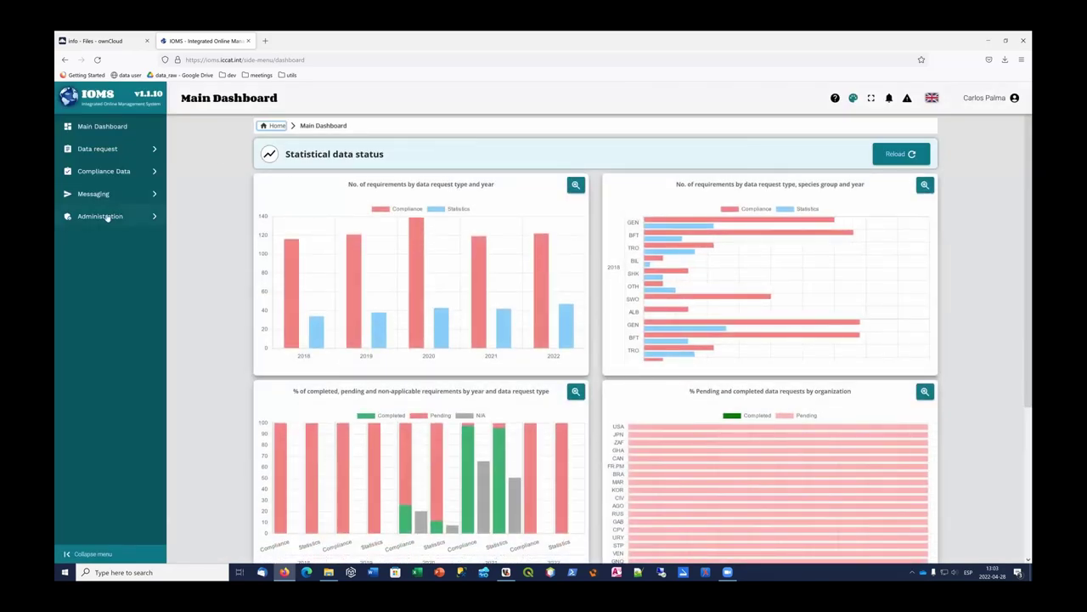
click(108, 217)
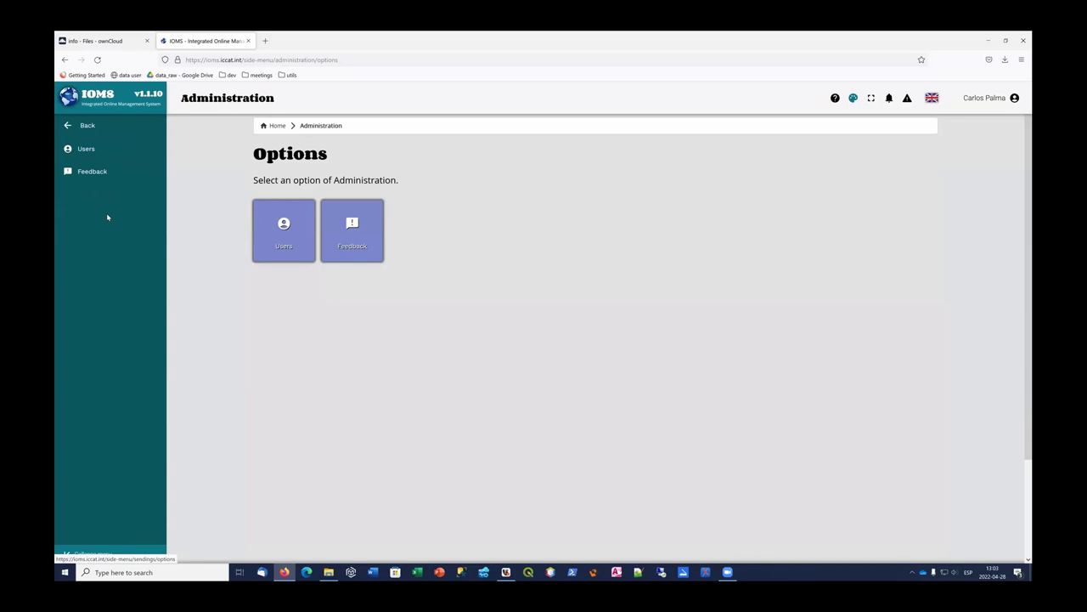
click(303, 221)
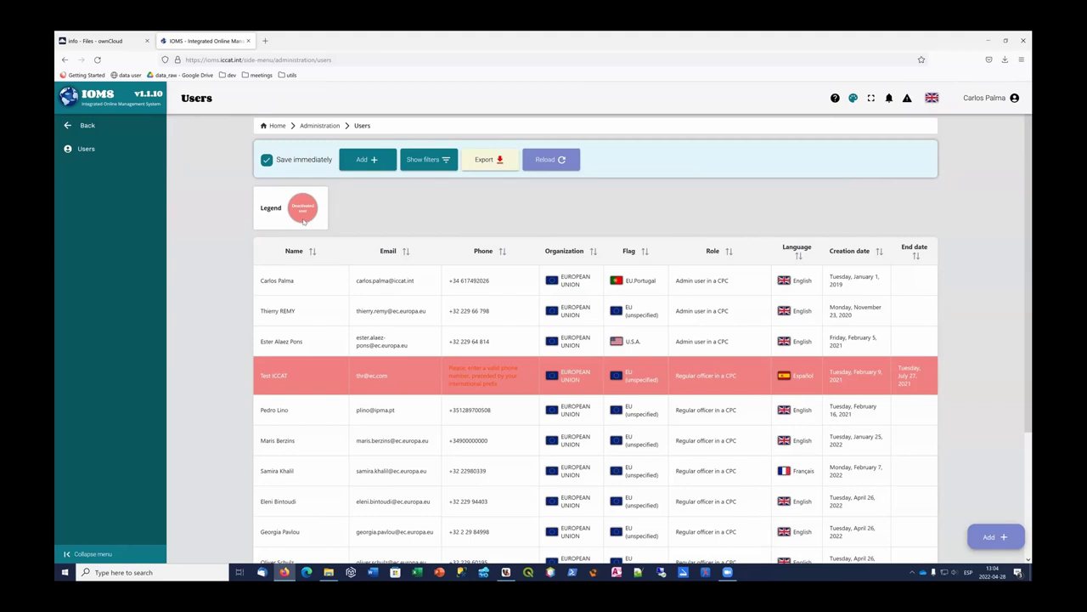
click(78, 128)
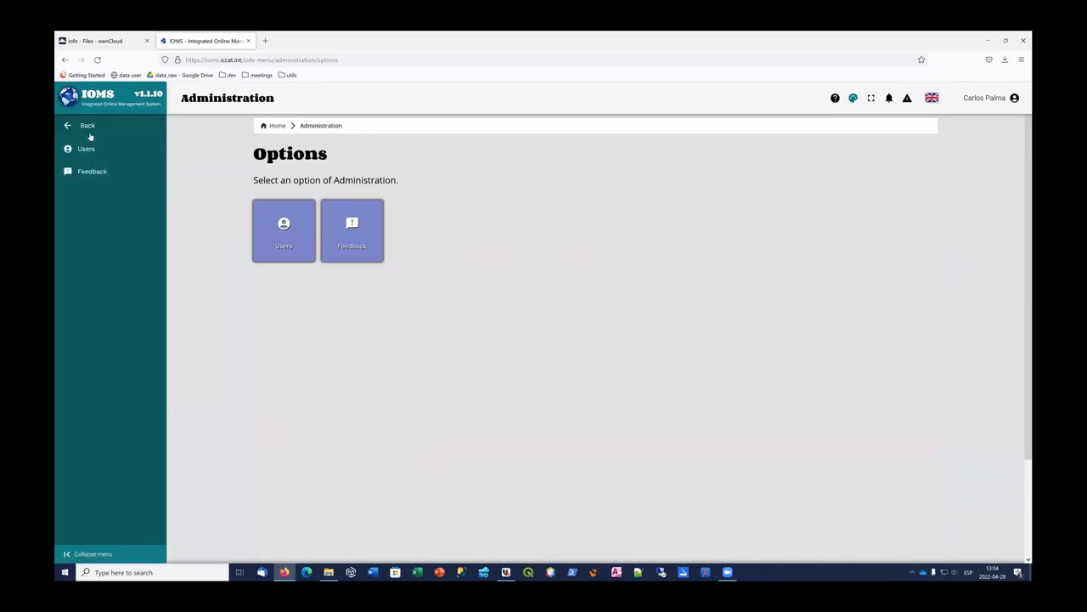
click(83, 126)
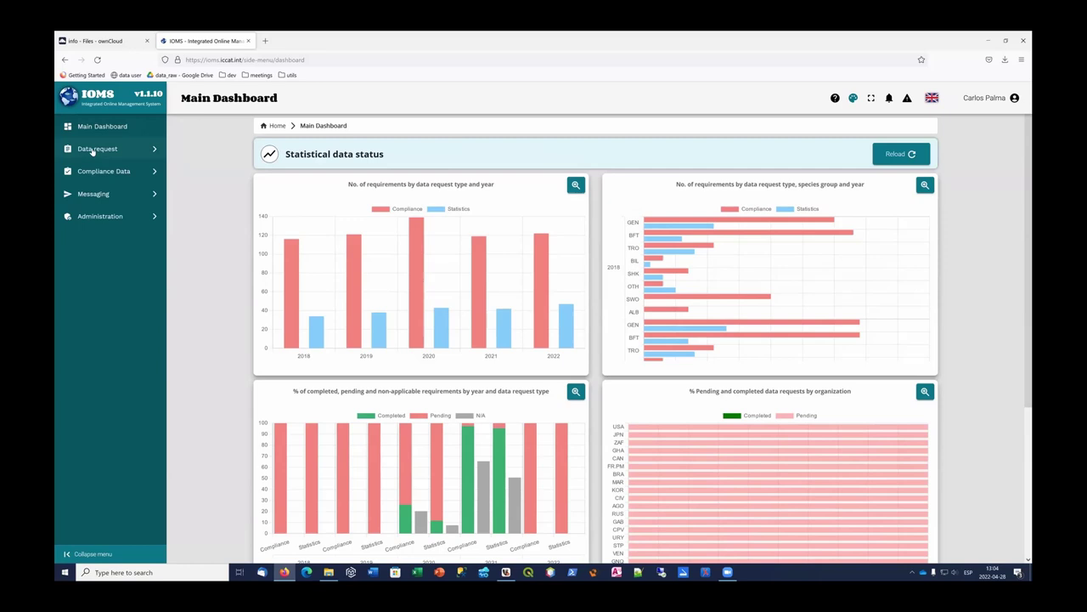
Look at the Data request and Compliance Data sections, returning to the dashboard after each
click(93, 151)
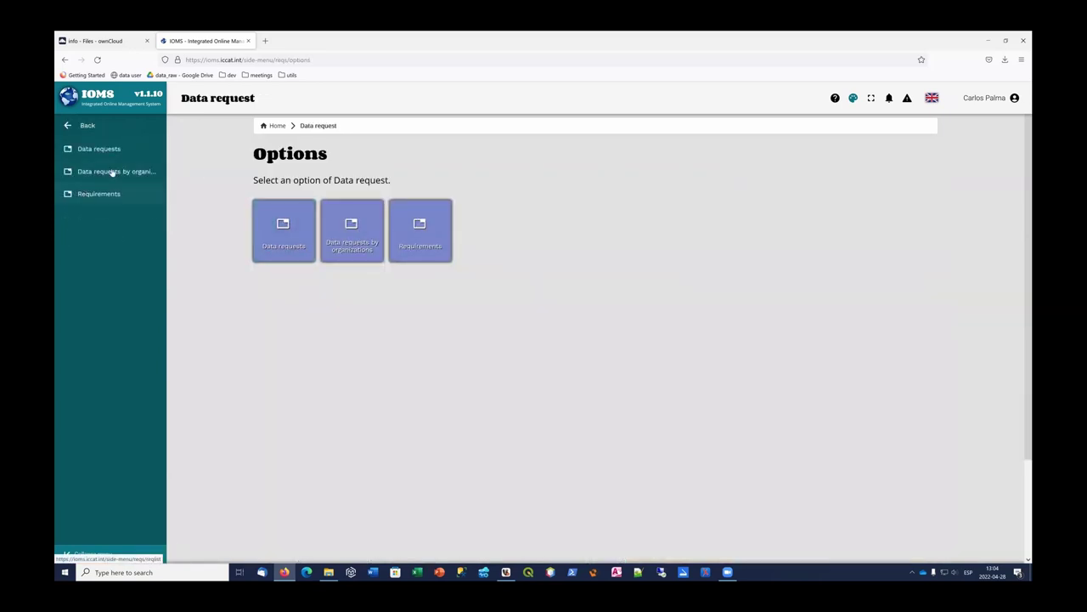
click(68, 128)
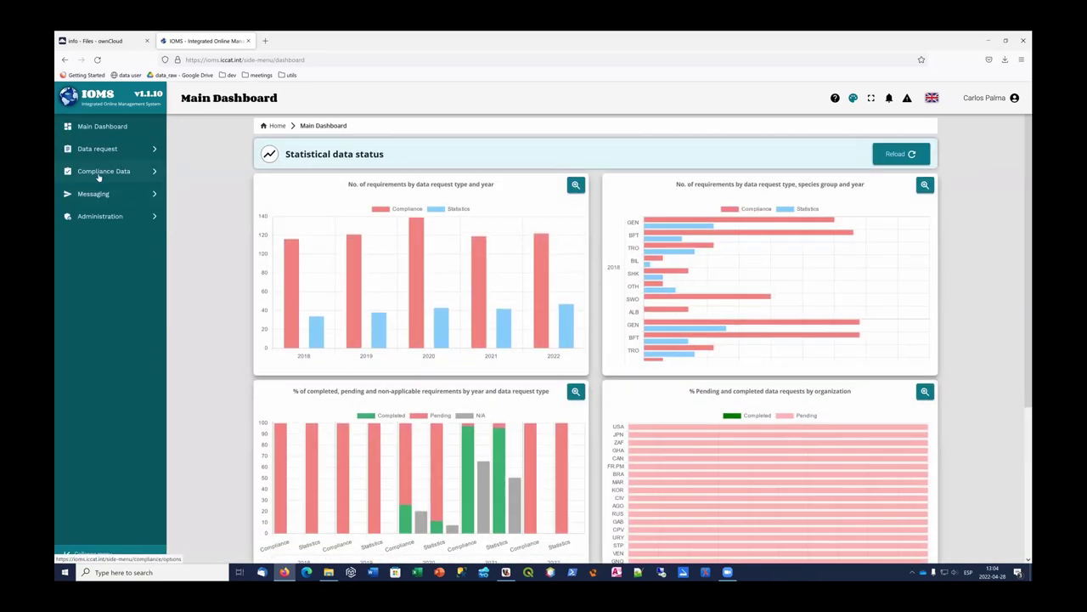
click(97, 173)
click(85, 128)
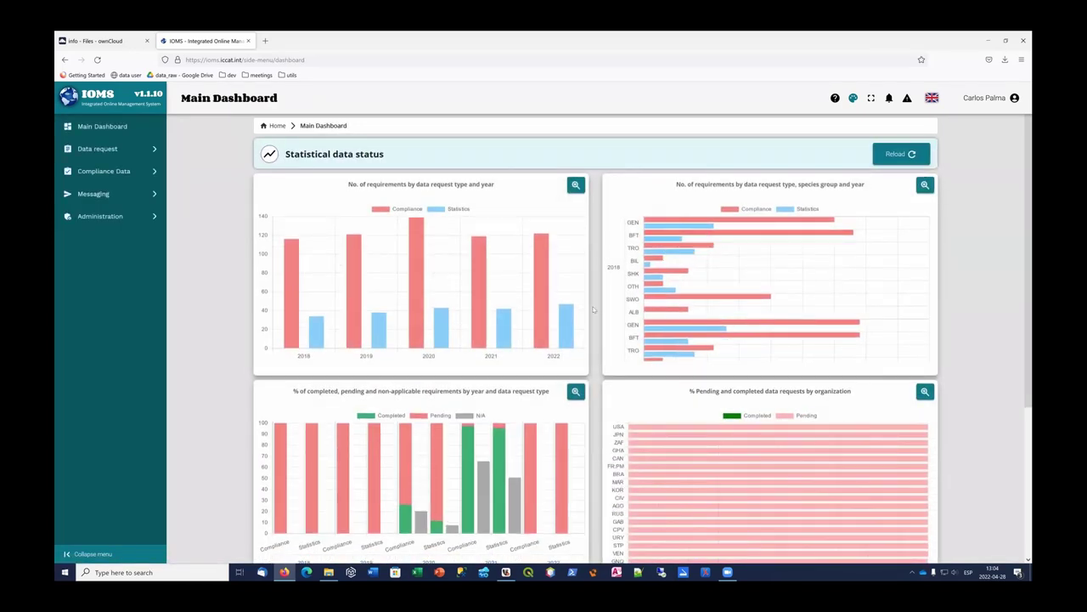
Open the user's profile, showing EUROPEAN UNION, EU.Portugal and role Admin user in a CPC
click(972, 98)
click(972, 99)
click(972, 99)
click(972, 110)
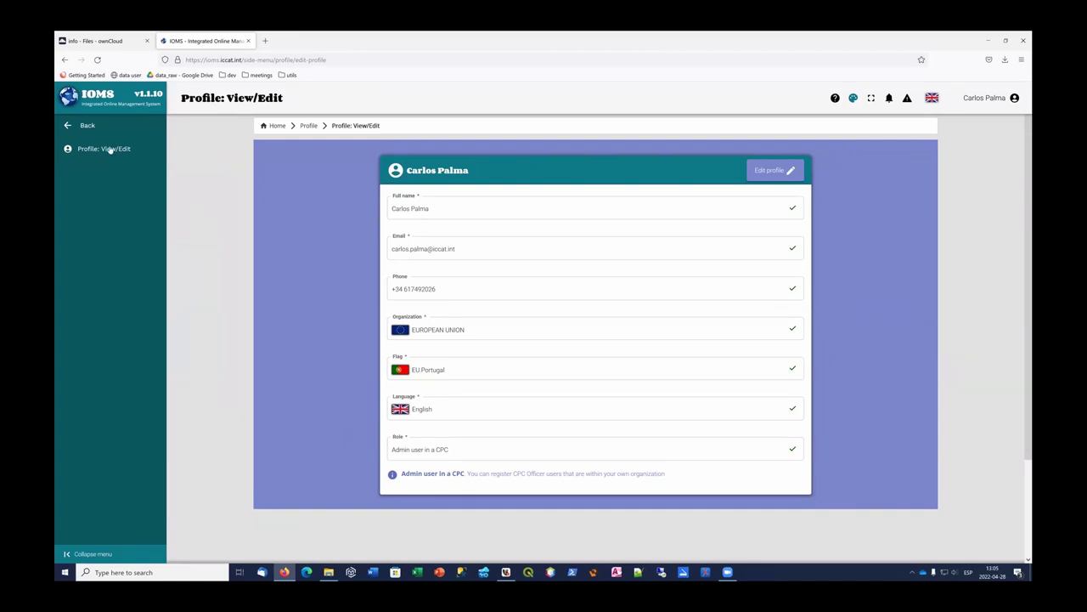
Reload so the profile role reads Regular officer in a CPC, then go Home
click(97, 60)
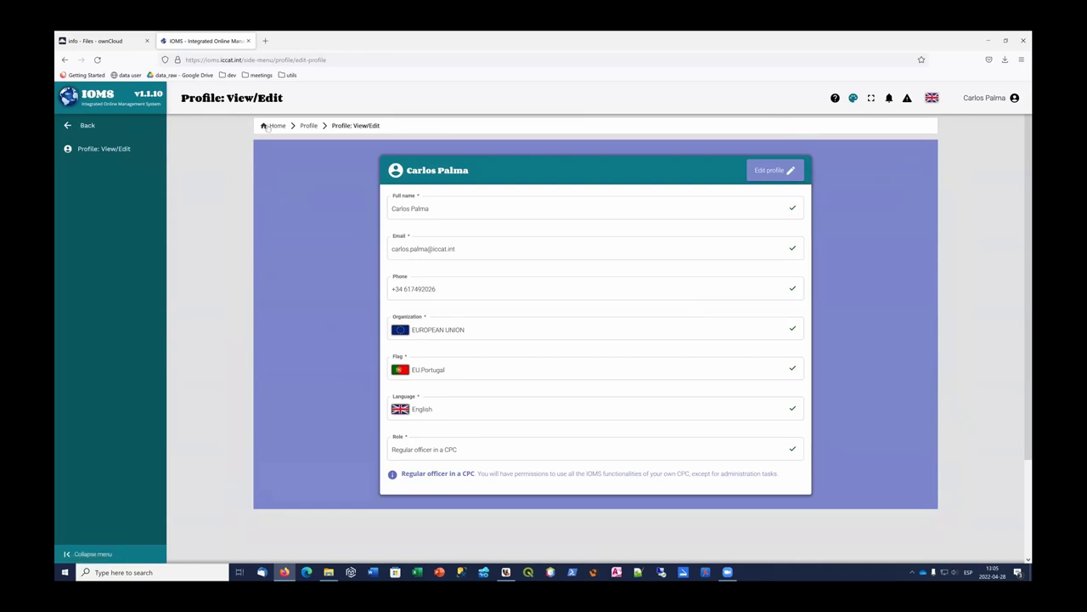
click(275, 126)
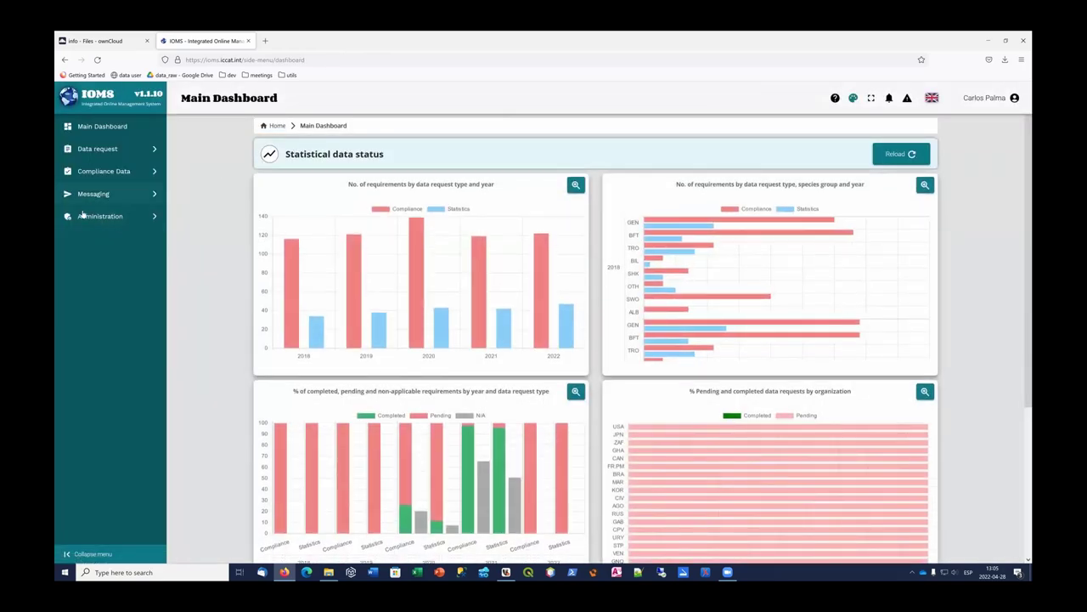
Check that Administration offers only Feedback, view its three solved entries, and return to the dashboard
click(96, 217)
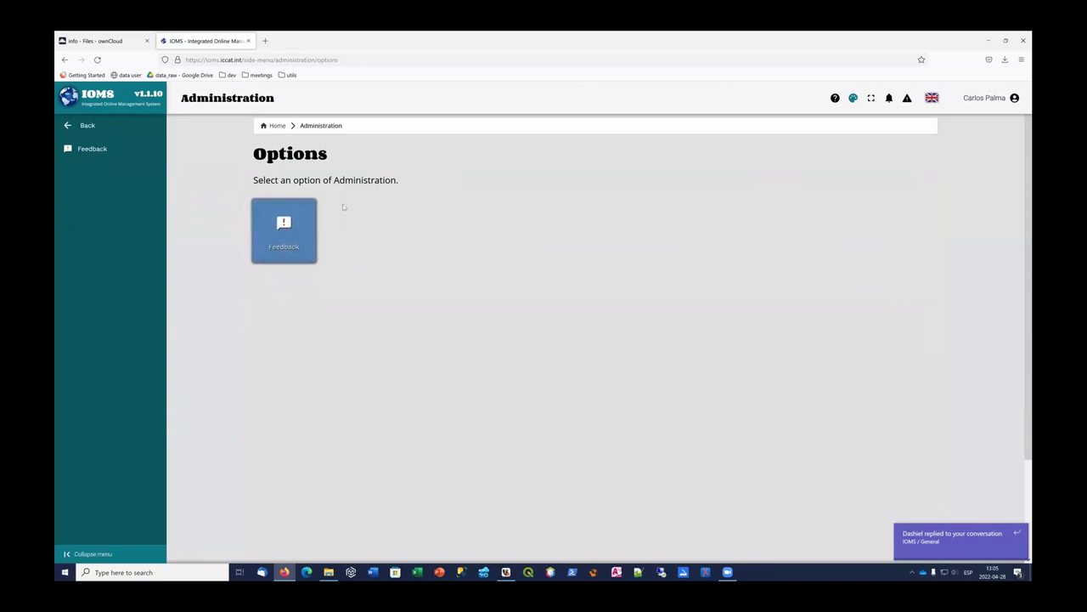
click(301, 206)
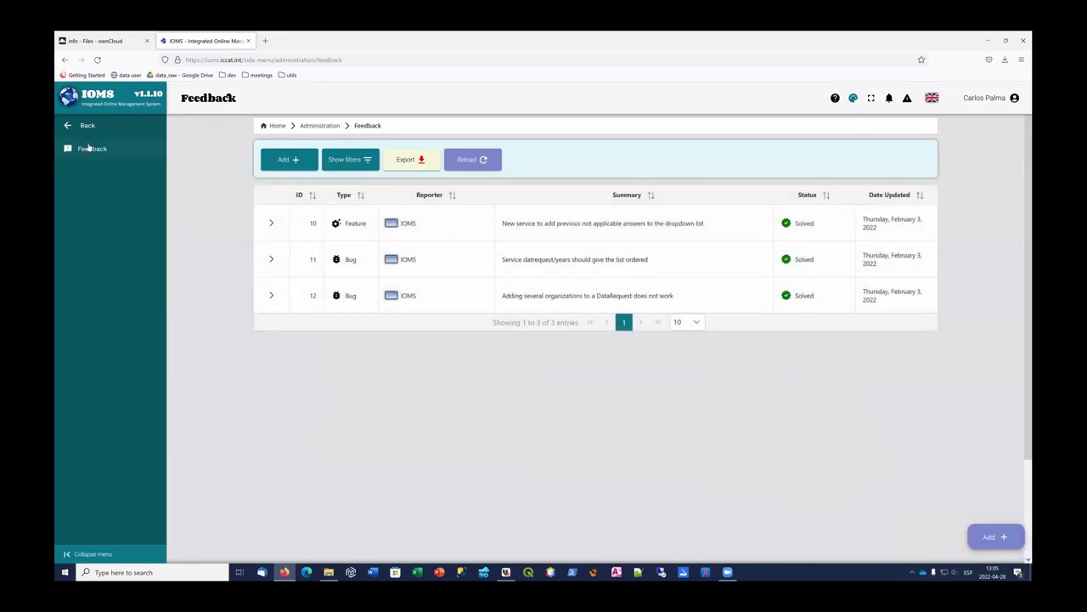
click(67, 127)
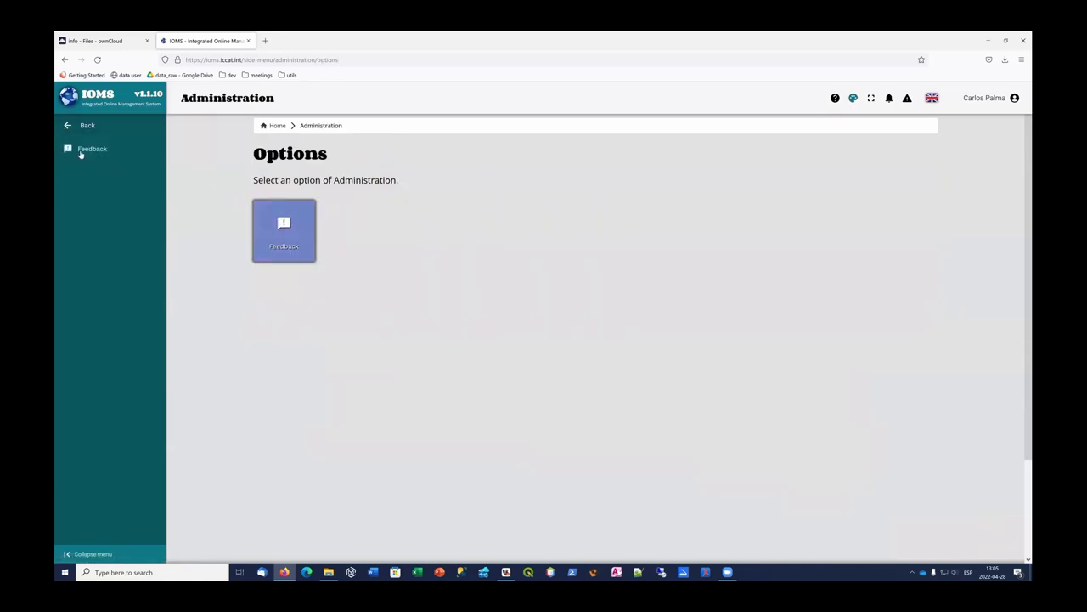
click(67, 127)
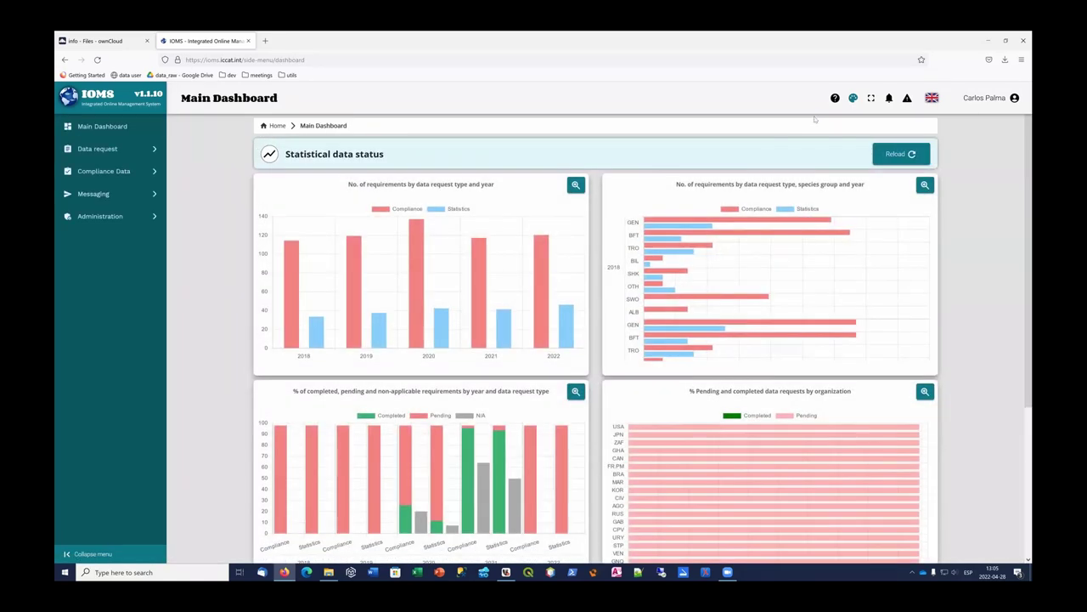
click(986, 98)
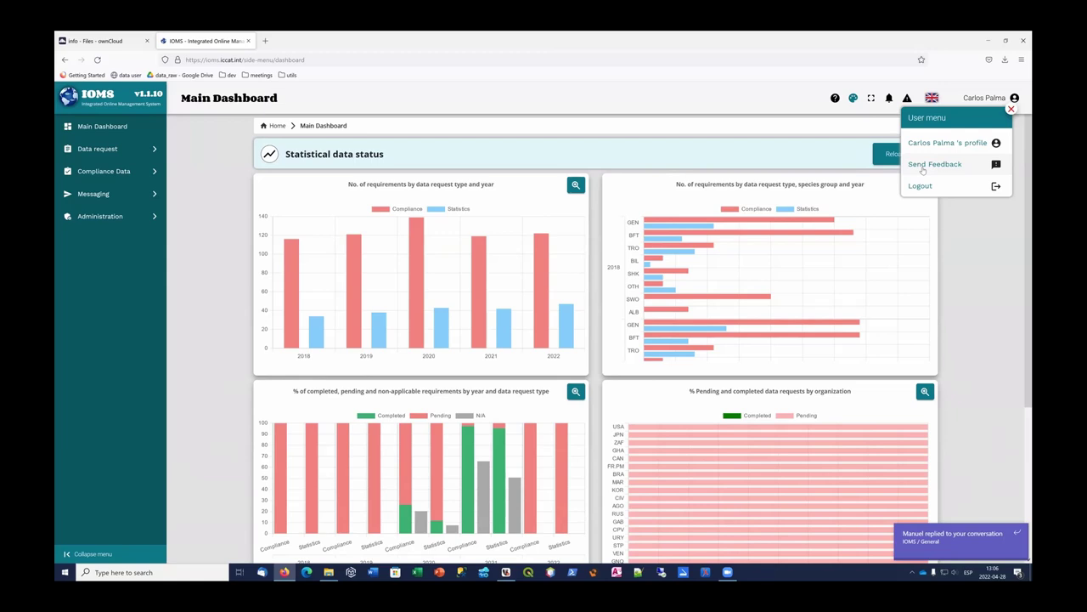
click(649, 123)
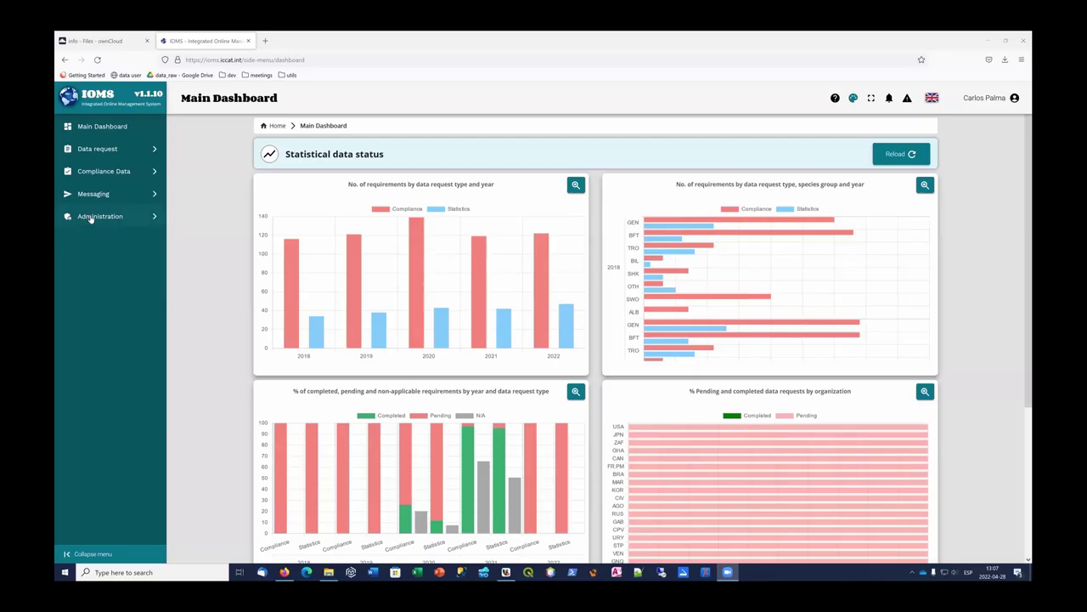
Open Administration Options, which lists Feedback as the only option
click(90, 216)
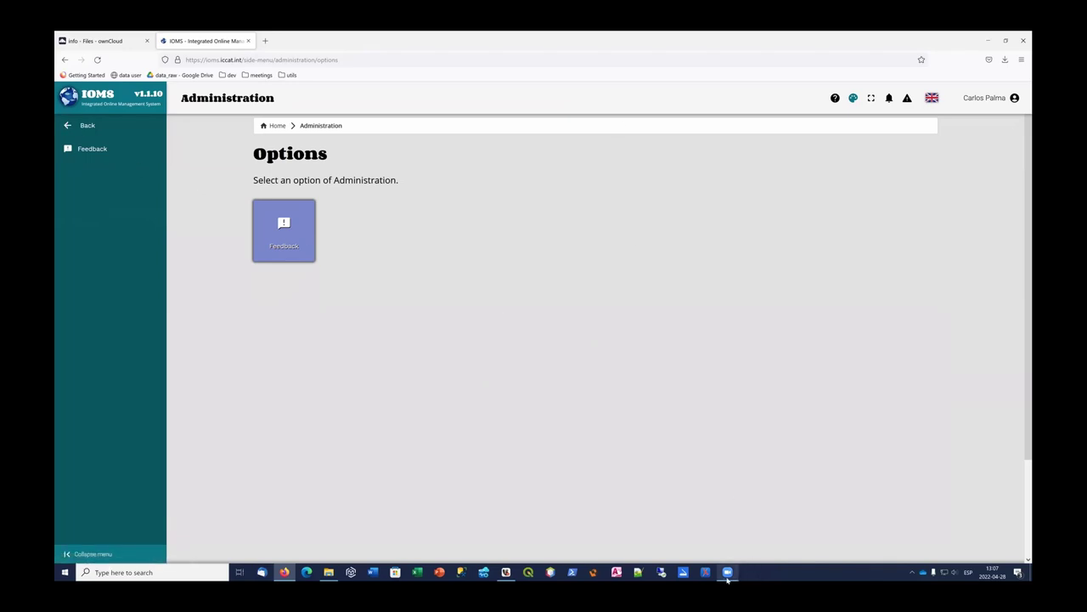
mouse_move(727, 579)
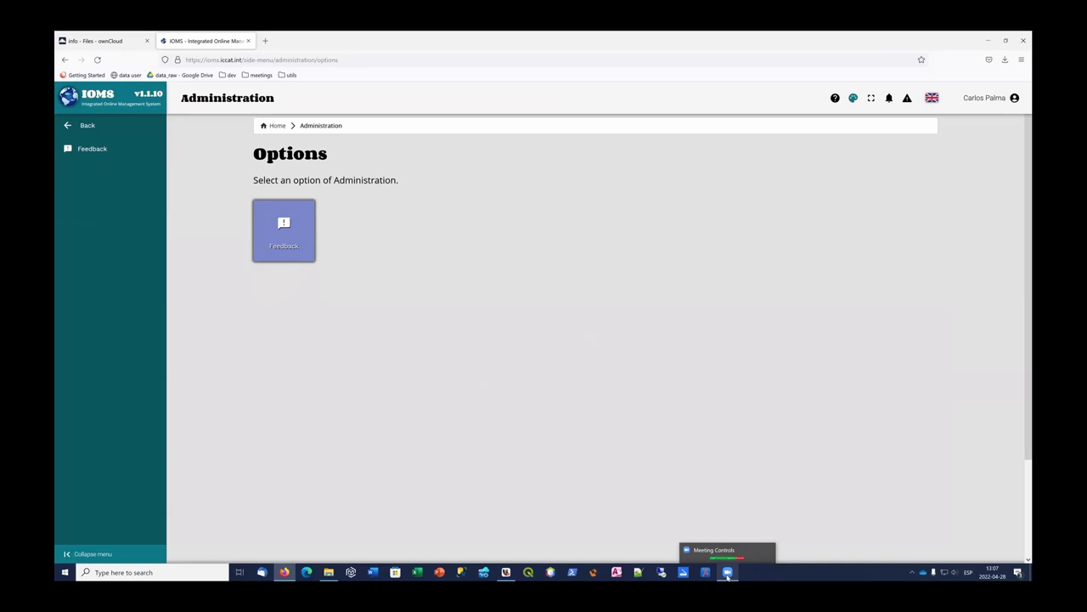
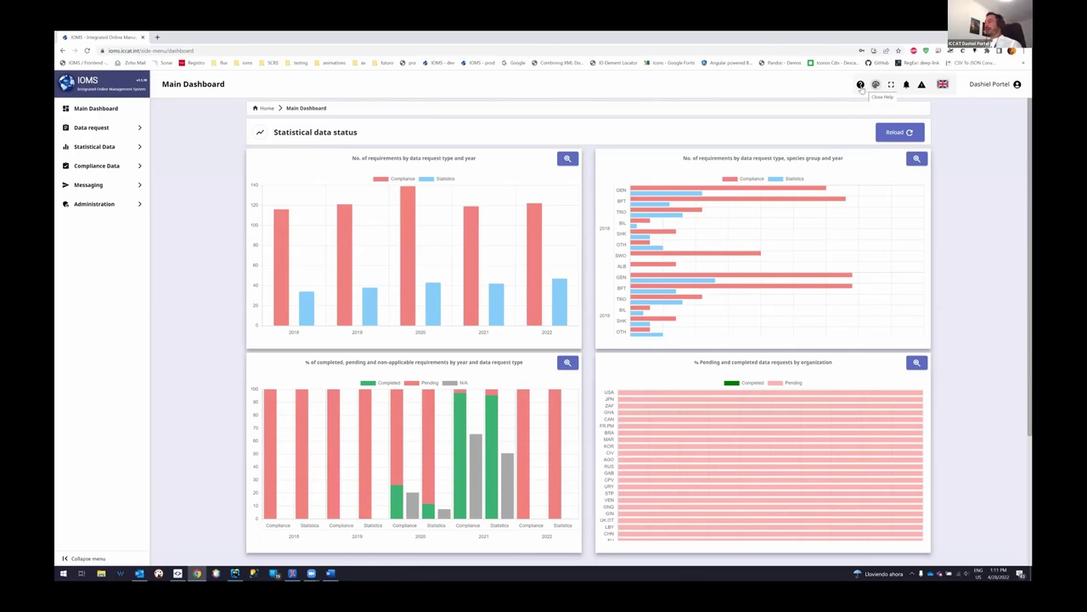
Open the help guide beside the Main Dashboard and browse its Dashboard section
click(860, 85)
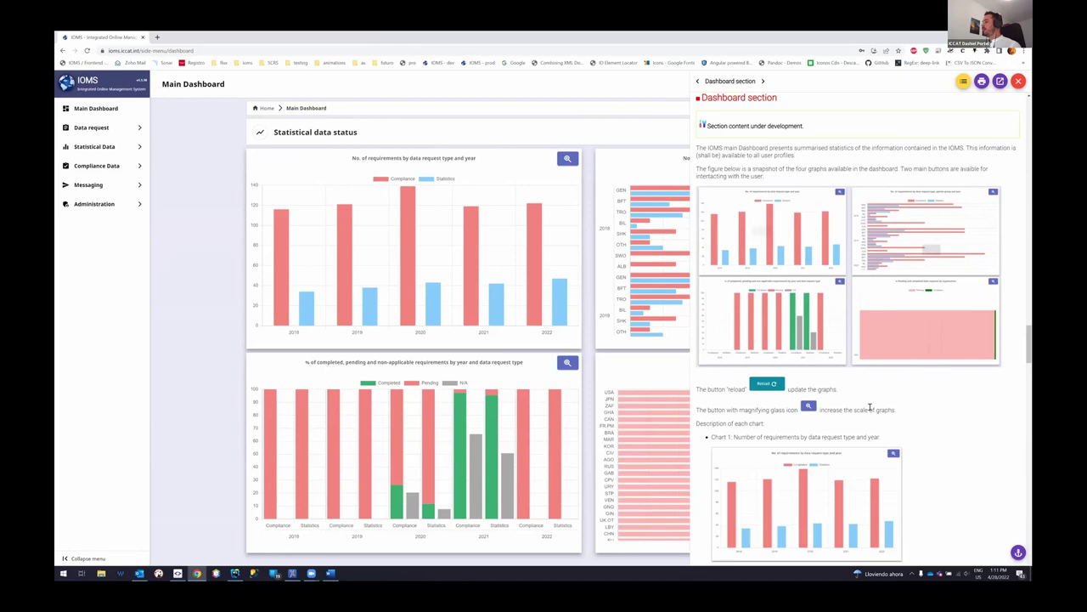
scroll(897, 420, up, 3)
scroll(893, 422, up, 15)
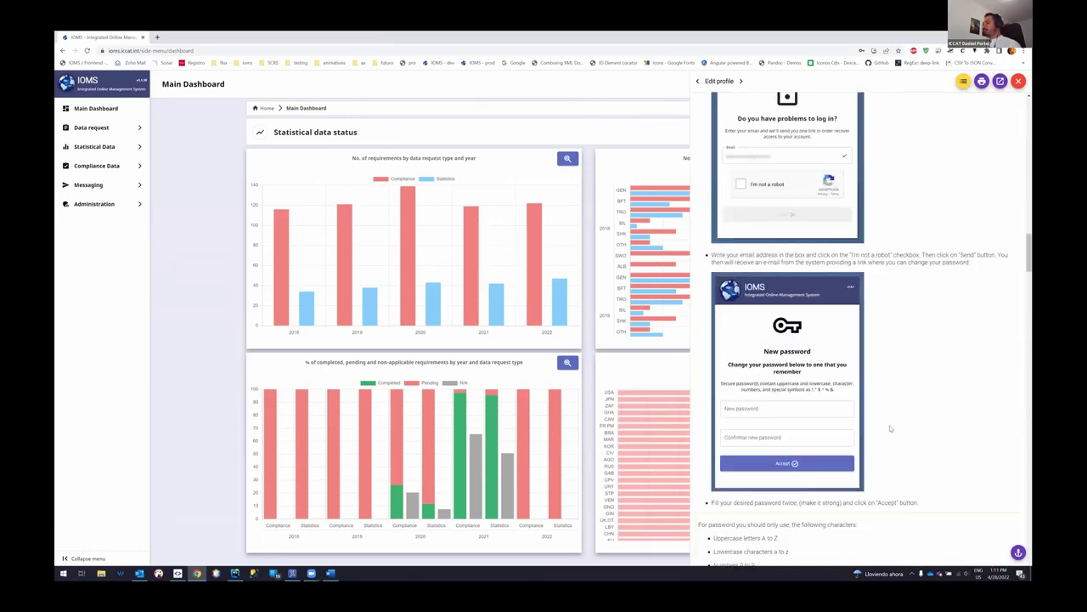
scroll(890, 428, down, 10)
scroll(886, 425, down, 4)
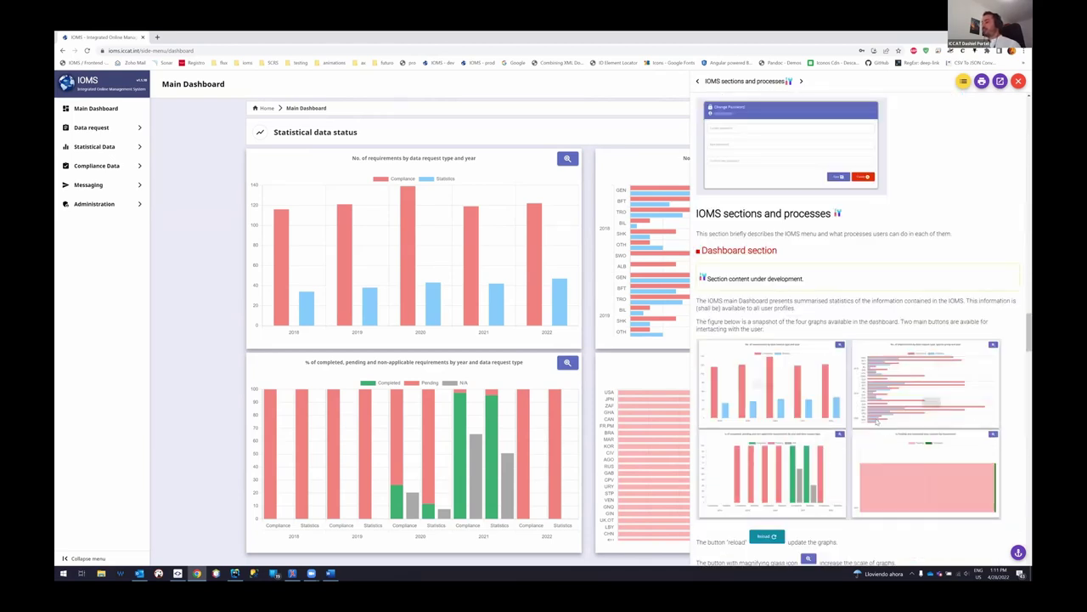
scroll(878, 423, down, 1)
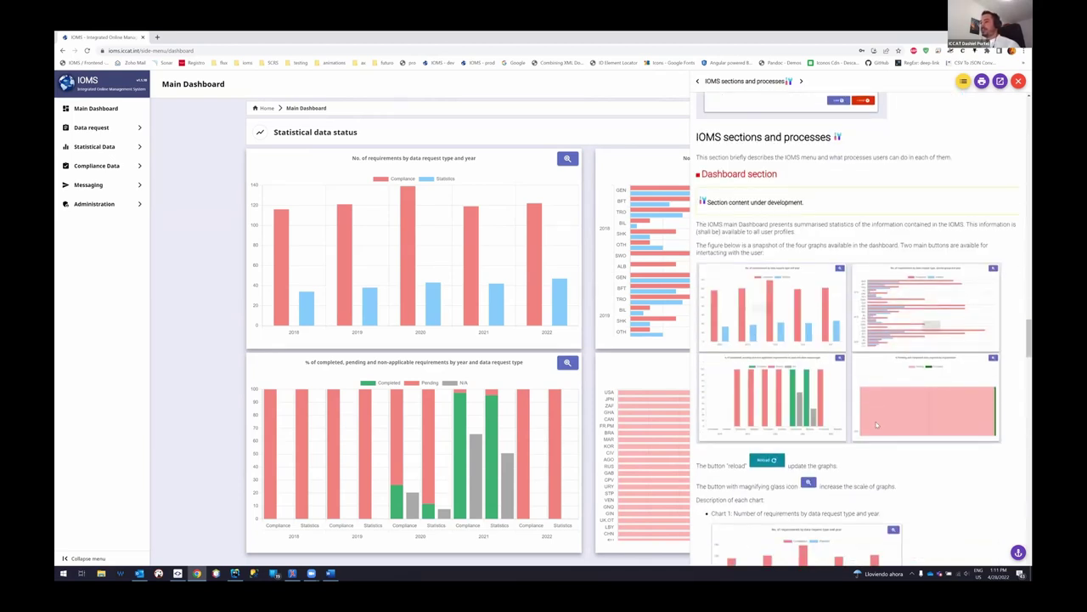
scroll(877, 424, down, 3)
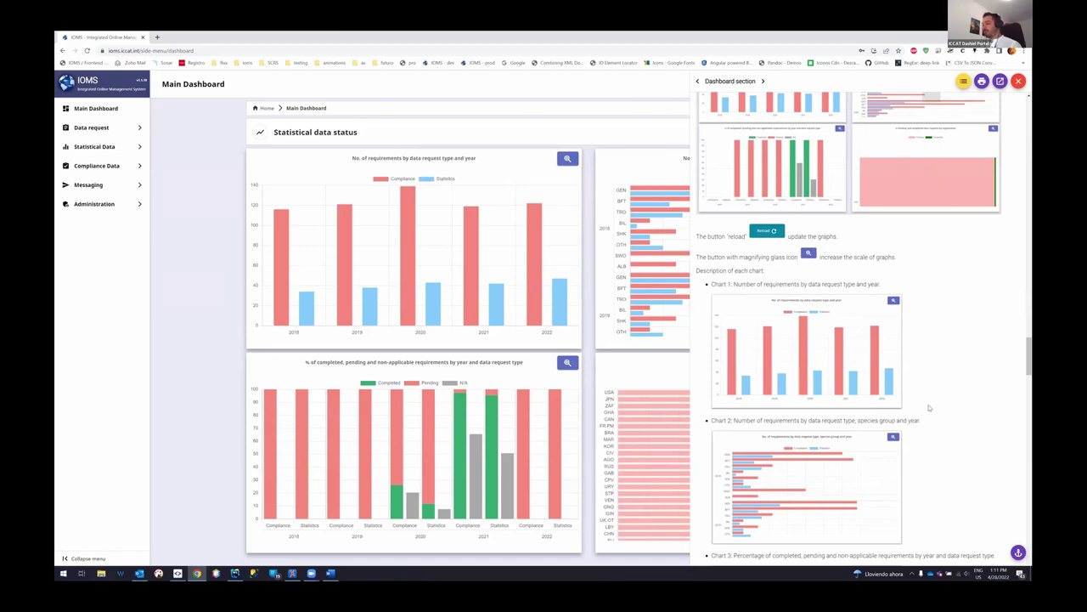
Scroll the guide back up to the Accounts section on registering and password recovery
scroll(935, 409, up, 8)
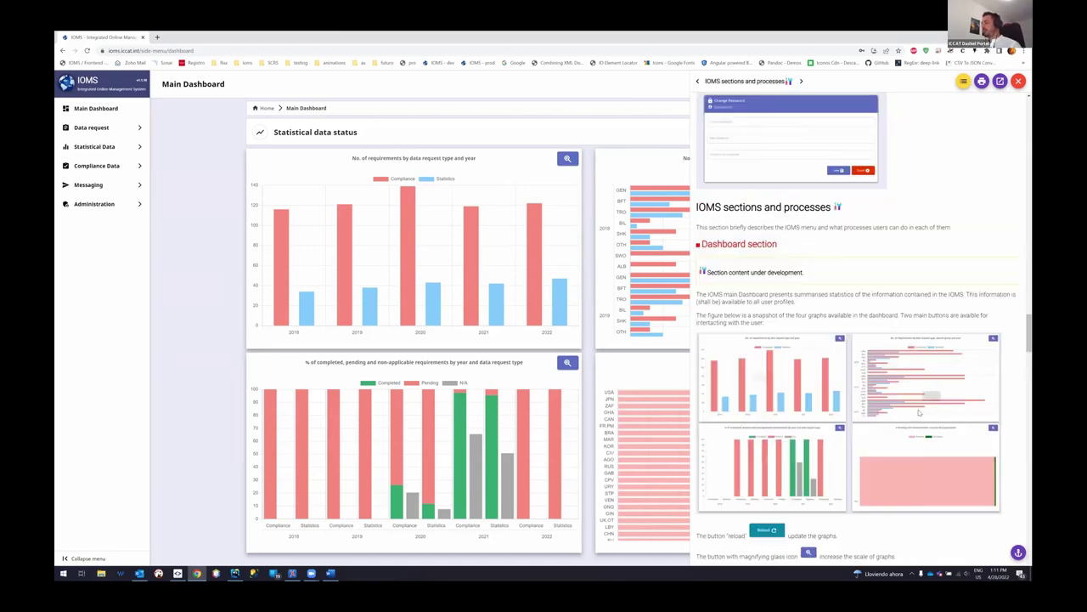
scroll(916, 414, up, 10)
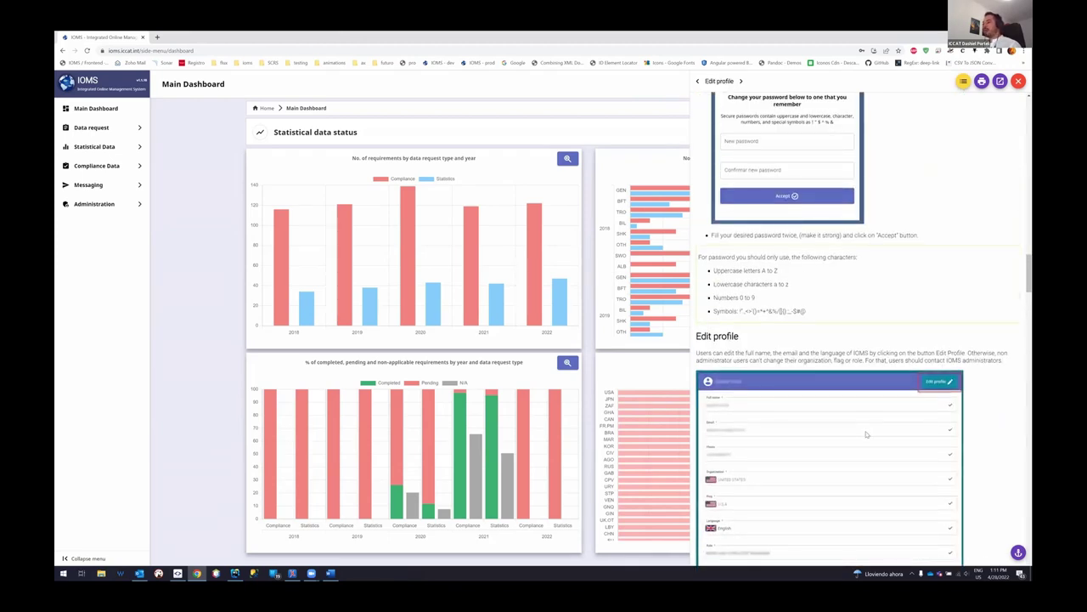
scroll(867, 434, up, 5)
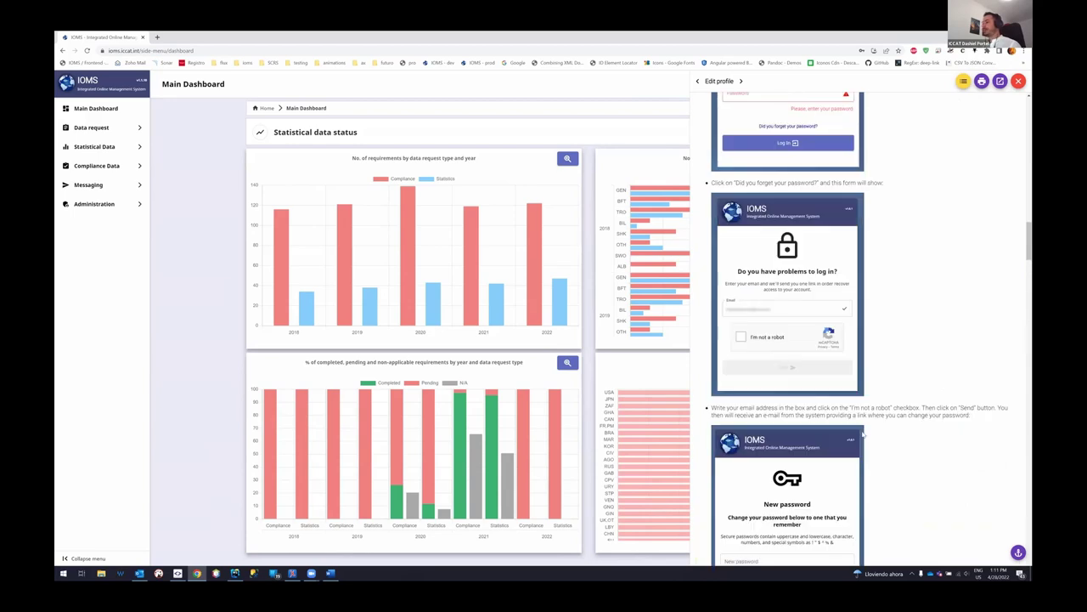
scroll(859, 443, up, 4)
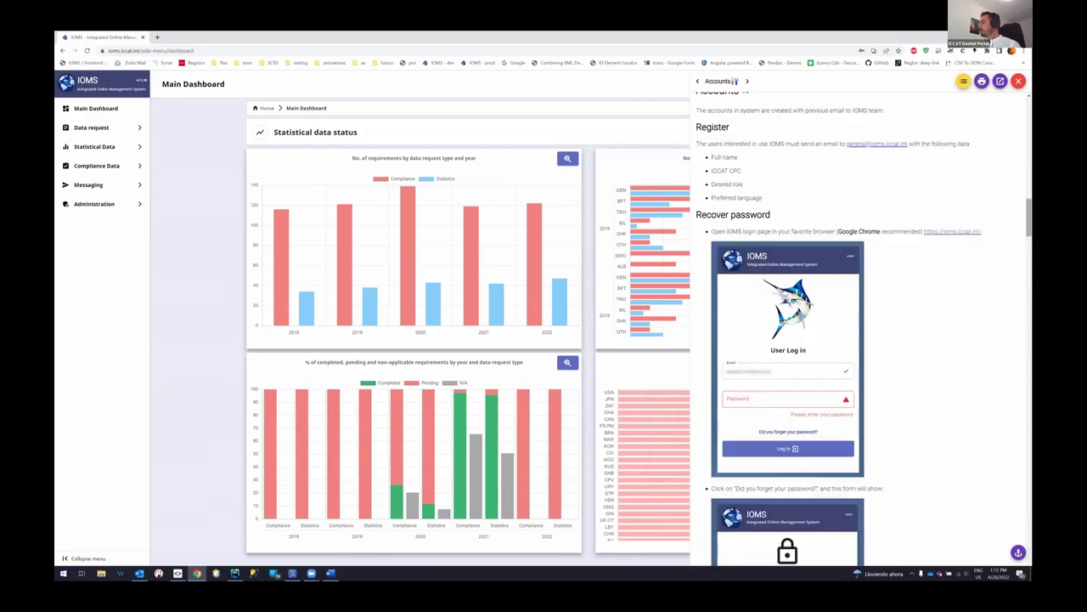
scroll(953, 176, up, 10)
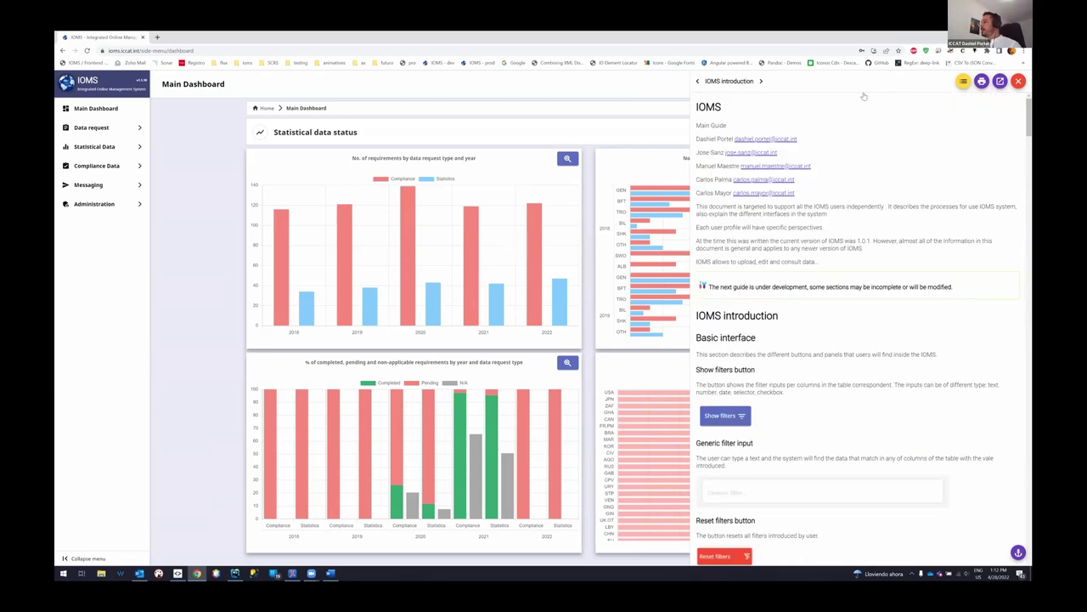
Reopen the help guide and highlight the Dashboard heading and its two introductory paragraphs
click(581, 175)
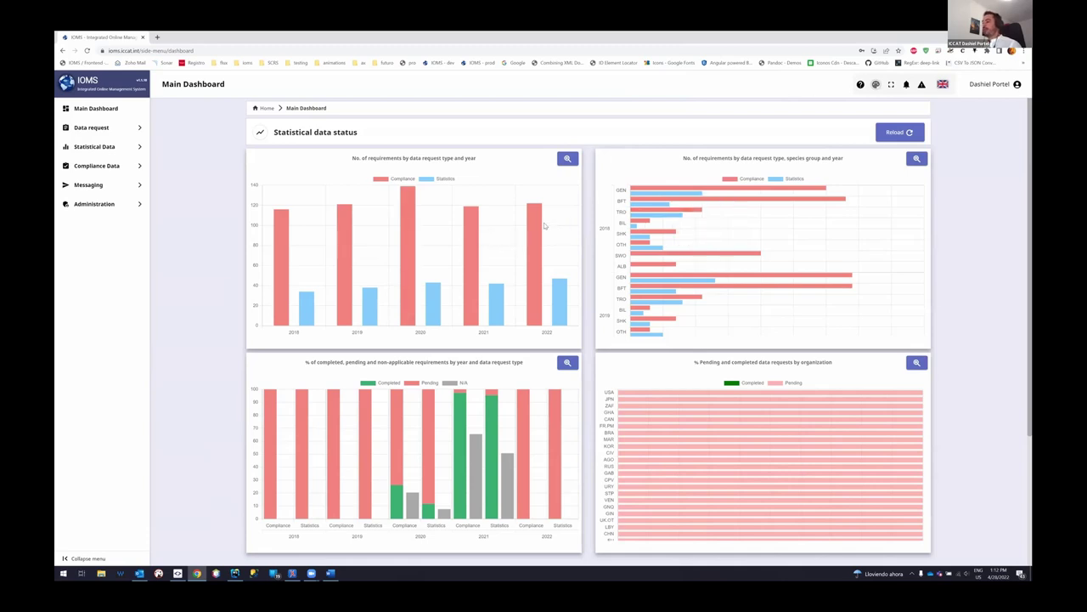
click(861, 85)
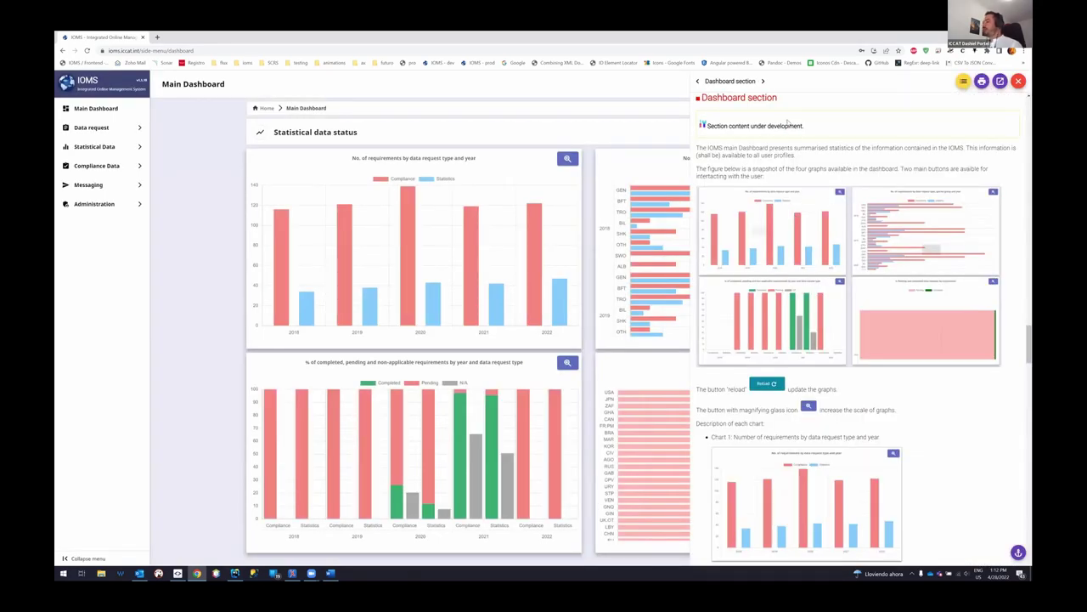
drag(779, 97, 704, 99)
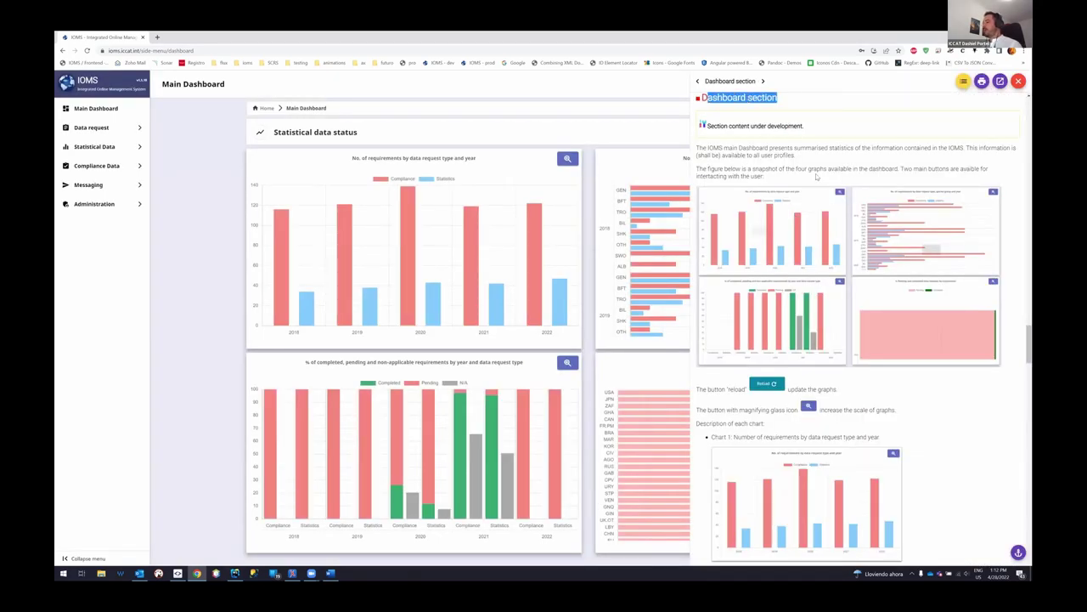
drag(772, 182, 736, 170)
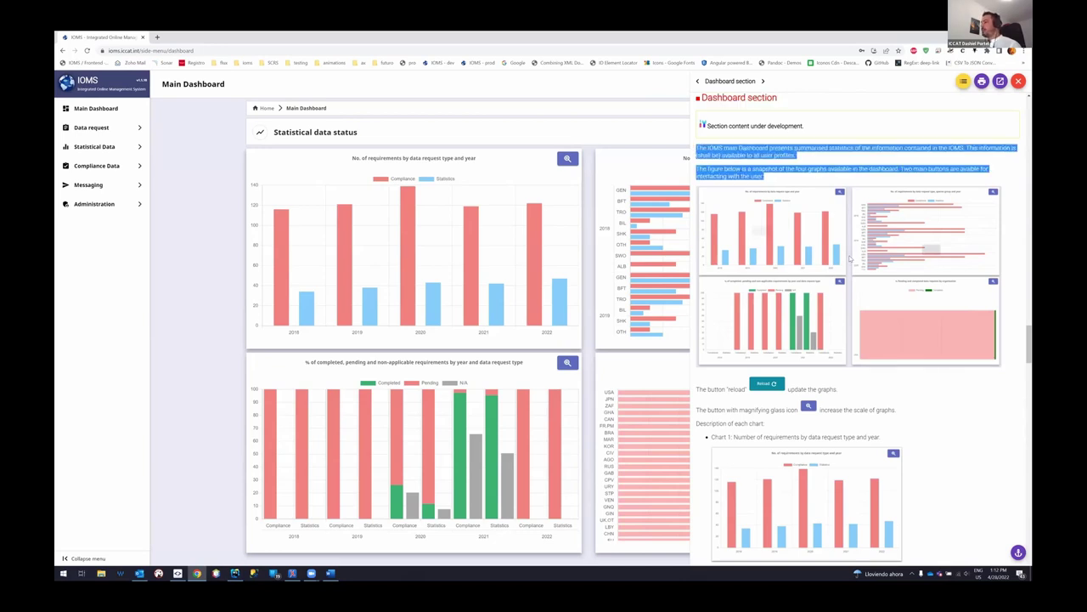
scroll(850, 259, down, 3)
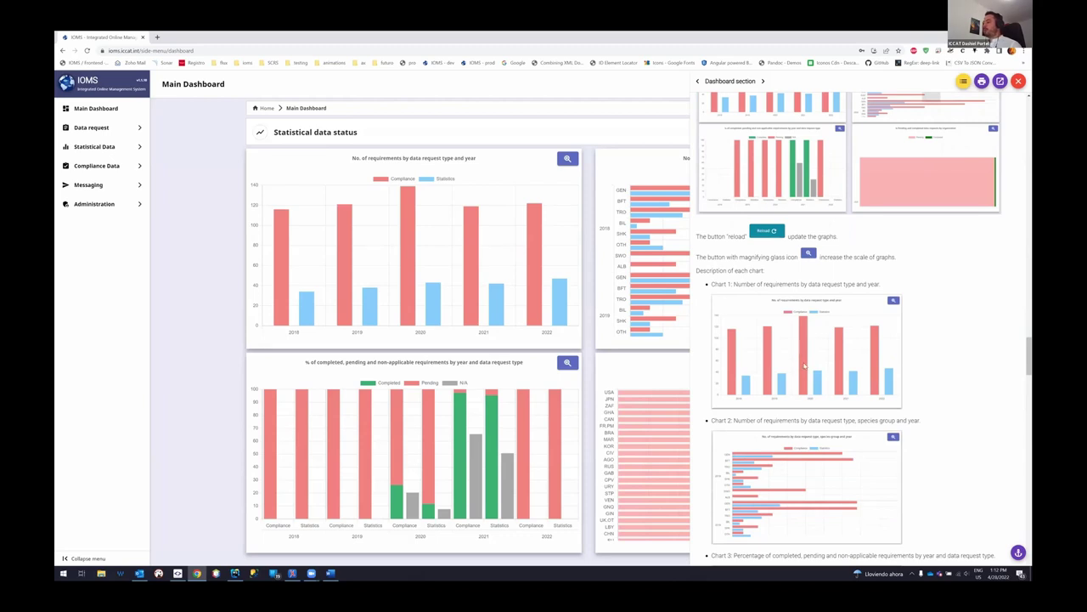
scroll(805, 368, down, 5)
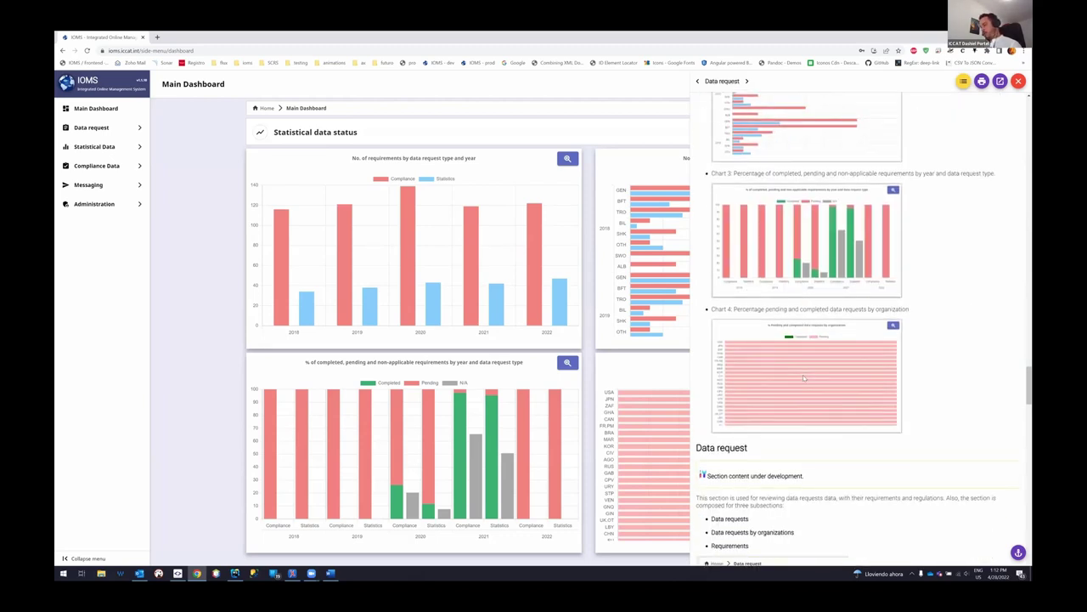
scroll(808, 382, up, 3)
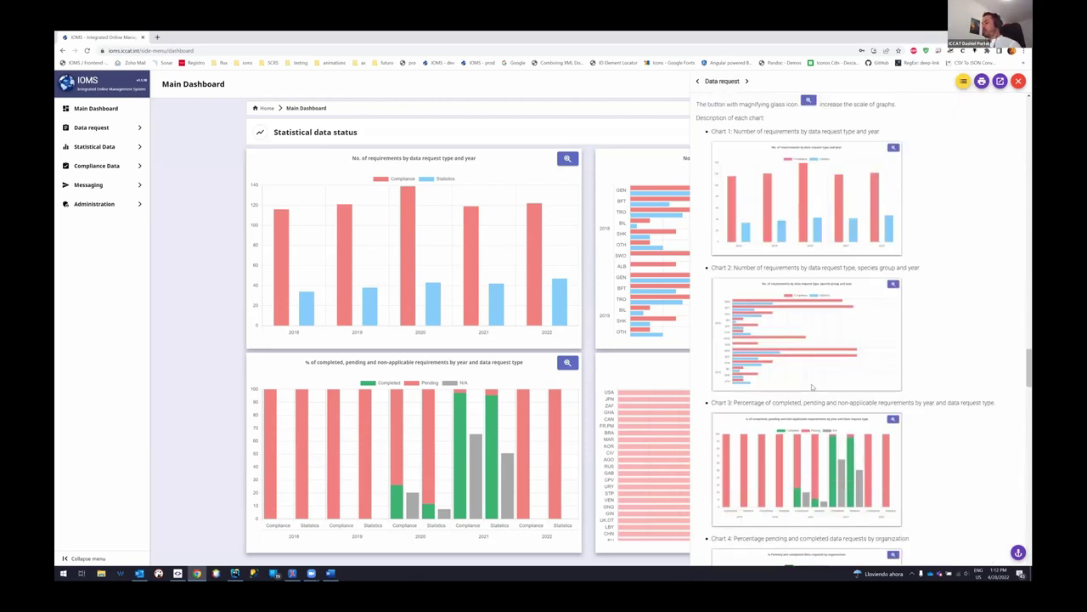
scroll(811, 387, up, 3)
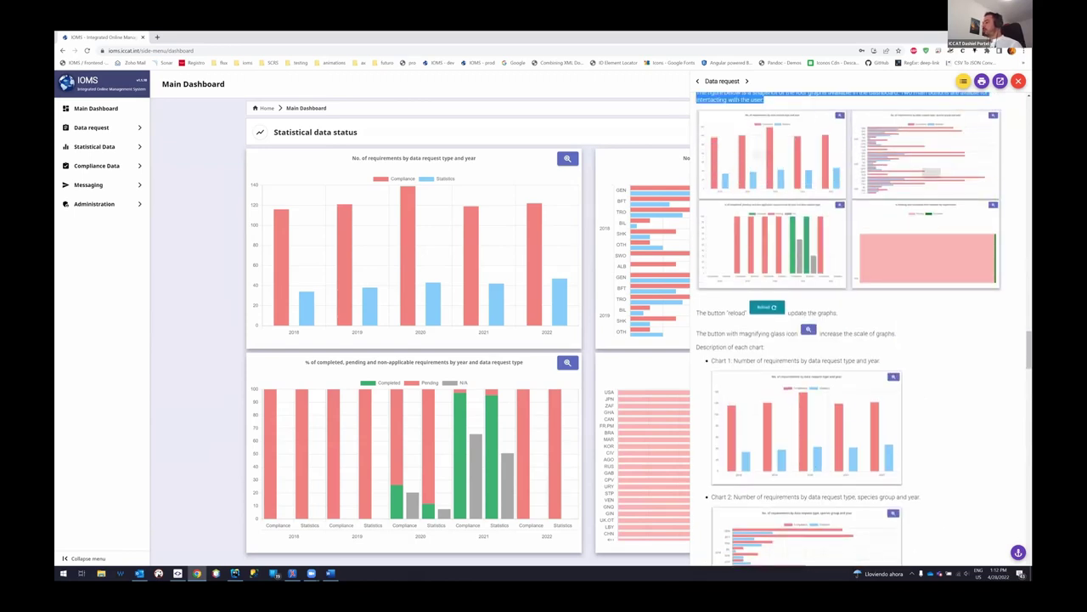
scroll(879, 92, up, 1)
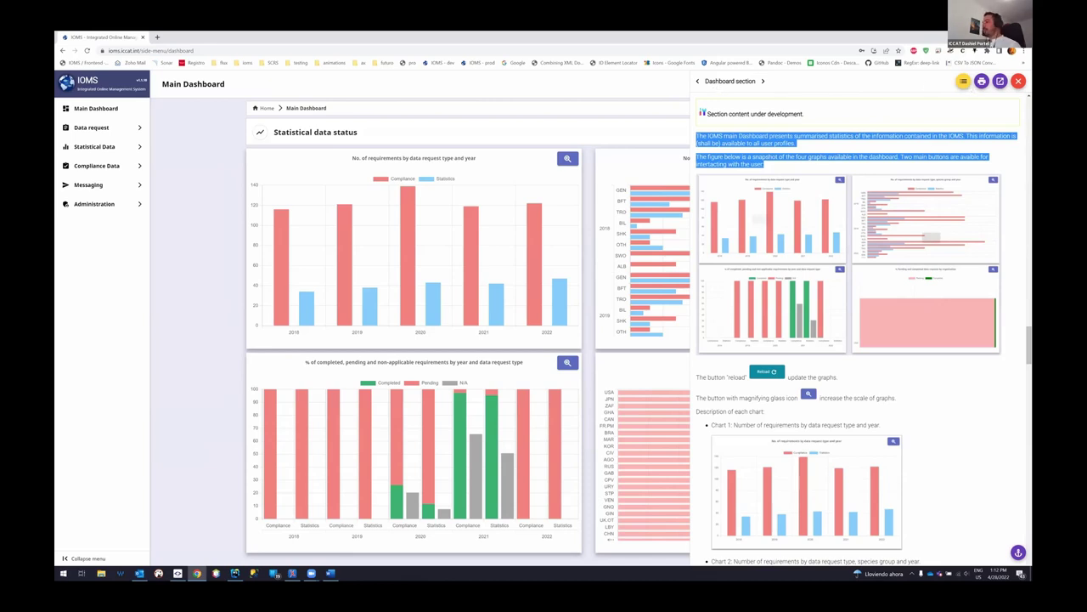
Page forward through Data request, Data request summaries and Data request by organizations
click(804, 112)
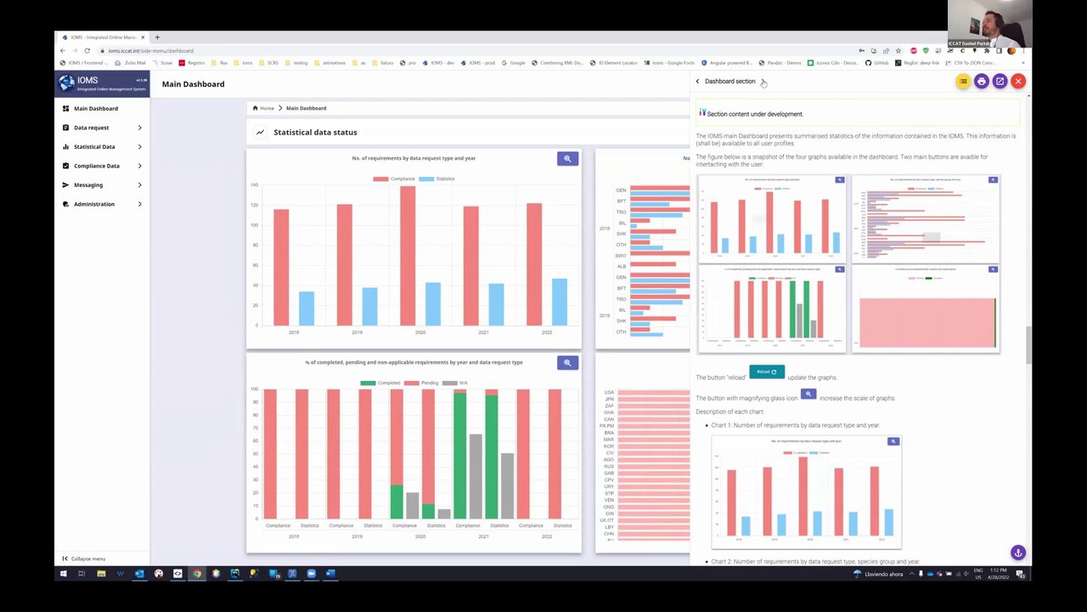
click(763, 82)
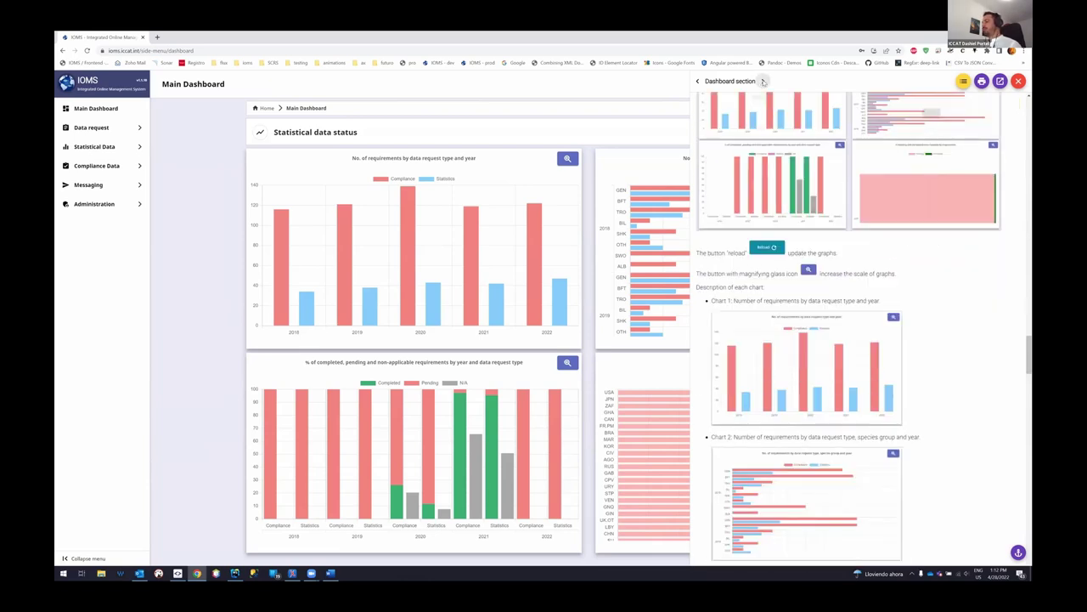
click(749, 81)
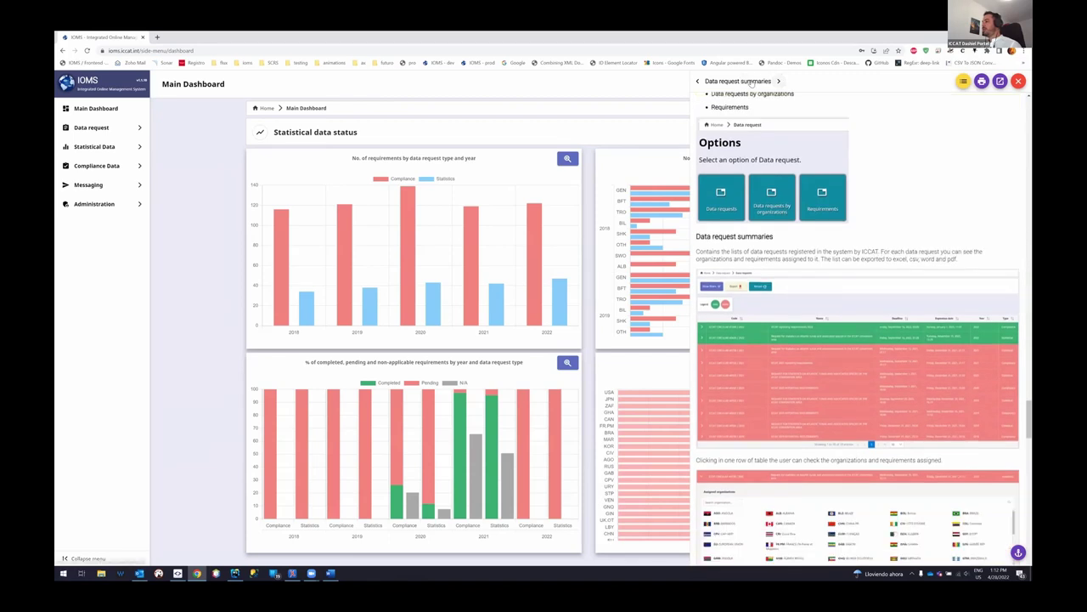
click(779, 82)
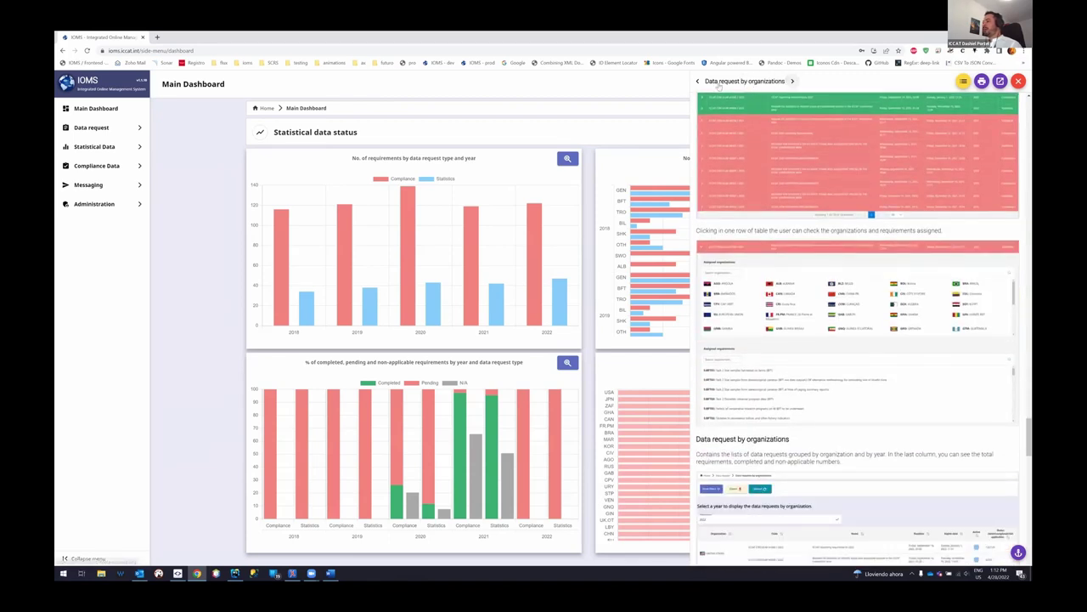
Page back through IOMS sections, Edit profile and Register to the guide's introduction
click(698, 82)
click(698, 81)
scroll(856, 193, up, 8)
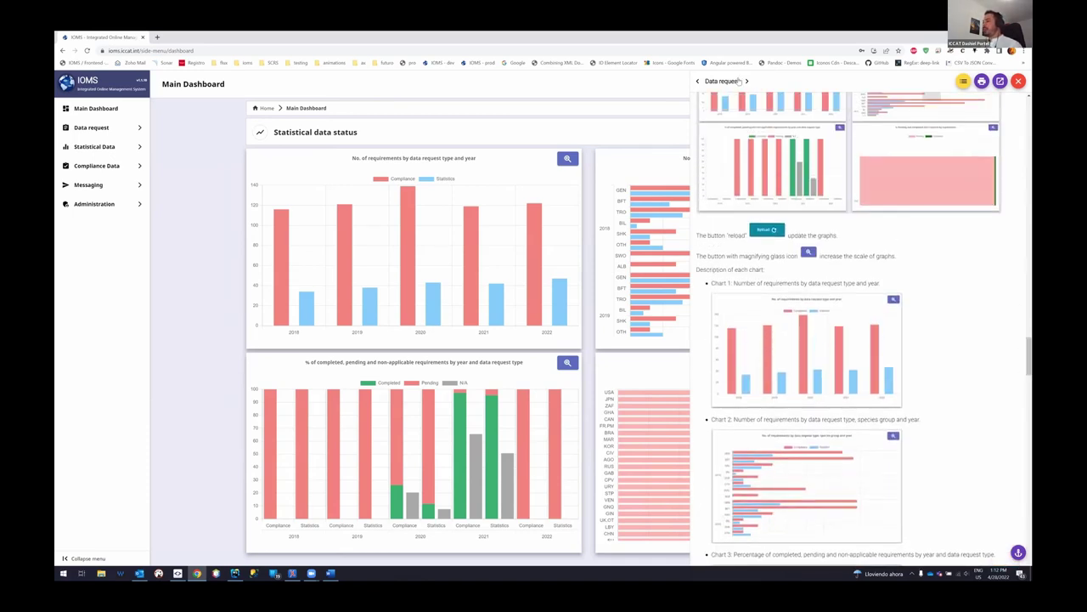
click(698, 81)
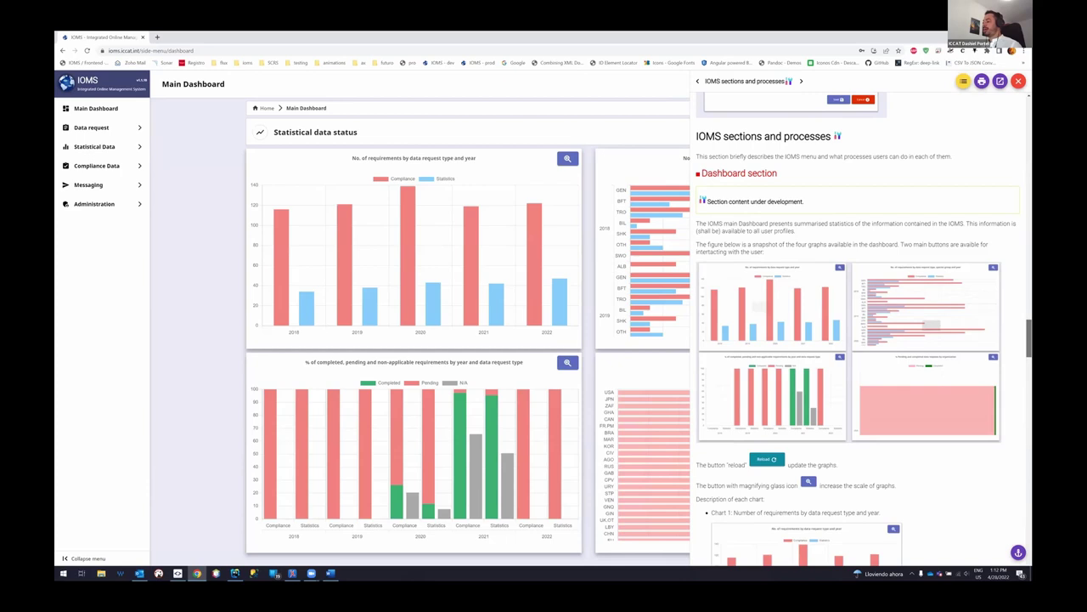
click(697, 82)
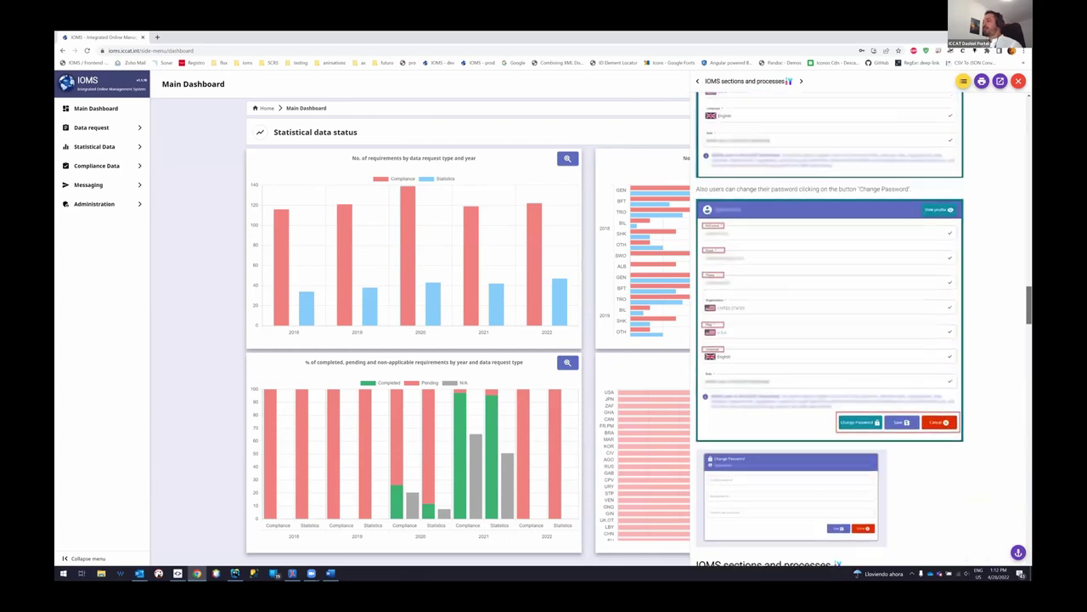
click(698, 81)
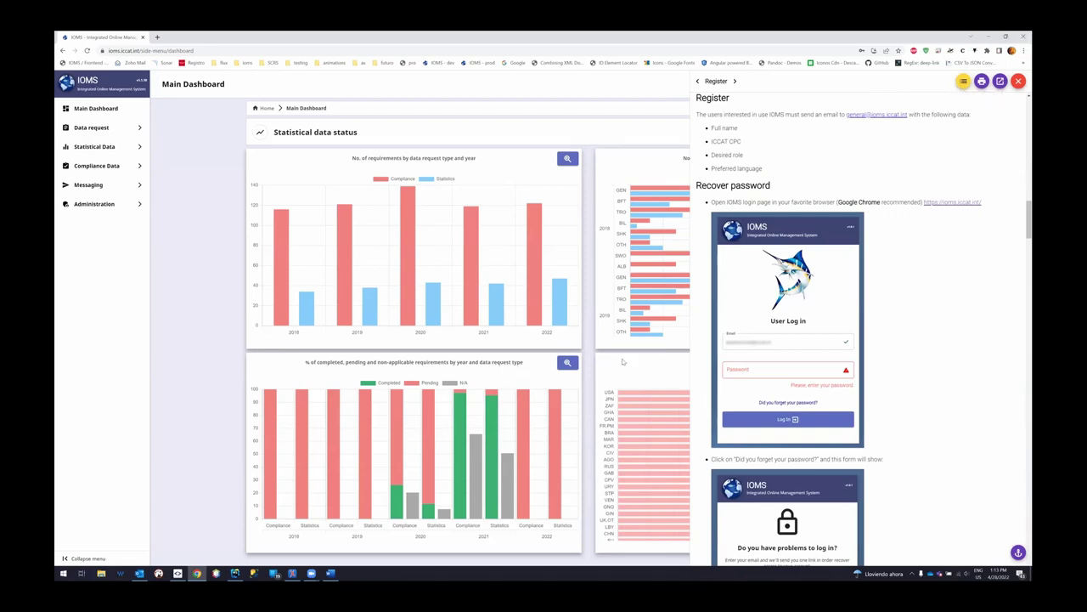
scroll(830, 393, up, 10)
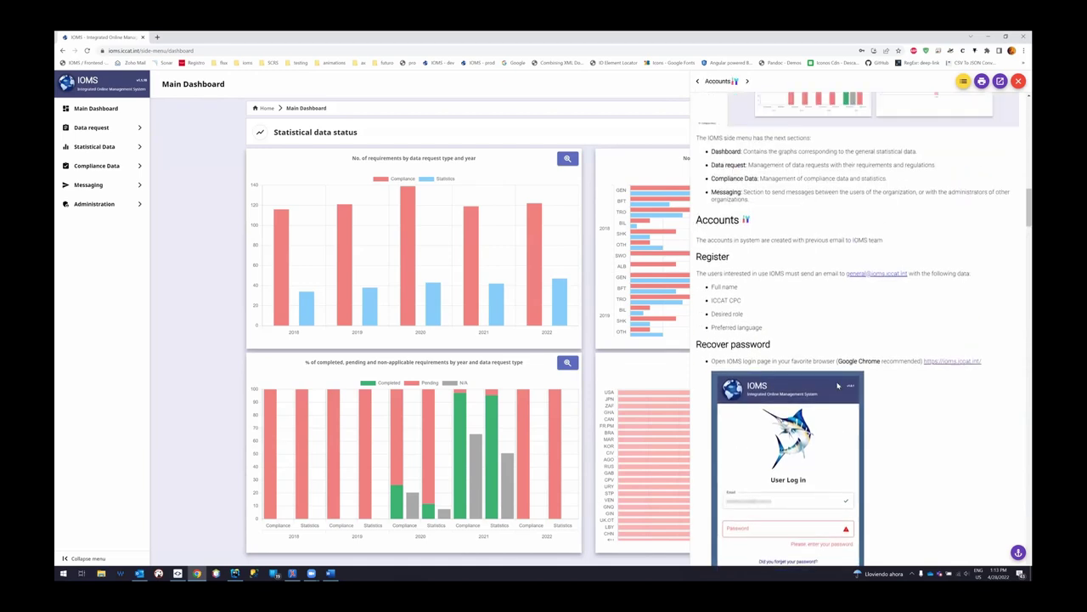
scroll(830, 393, up, 15)
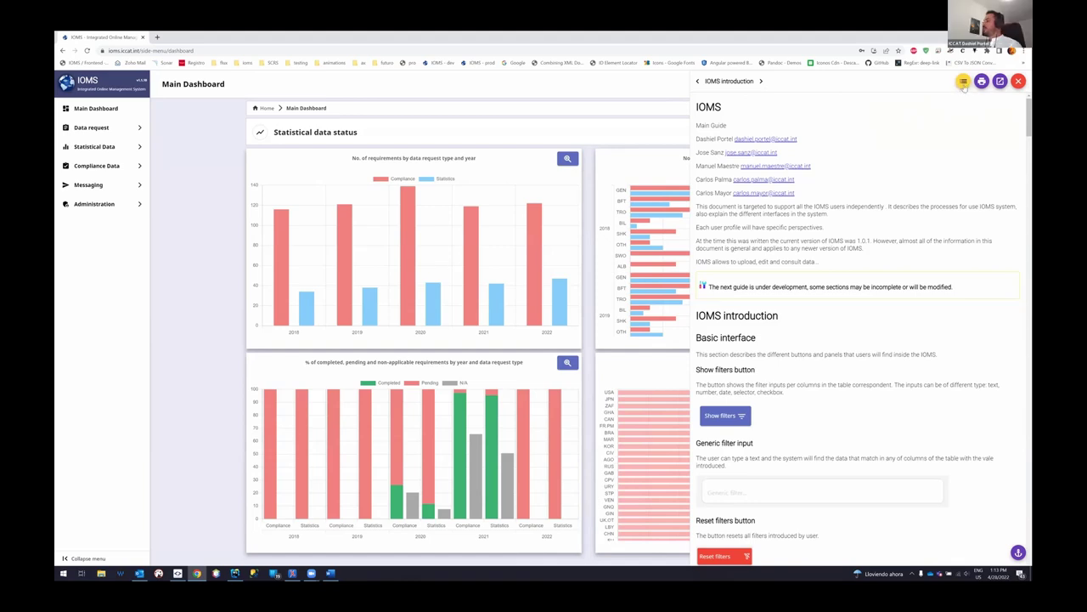
Print the help guide with the destination set to Guardar como PDF
click(964, 82)
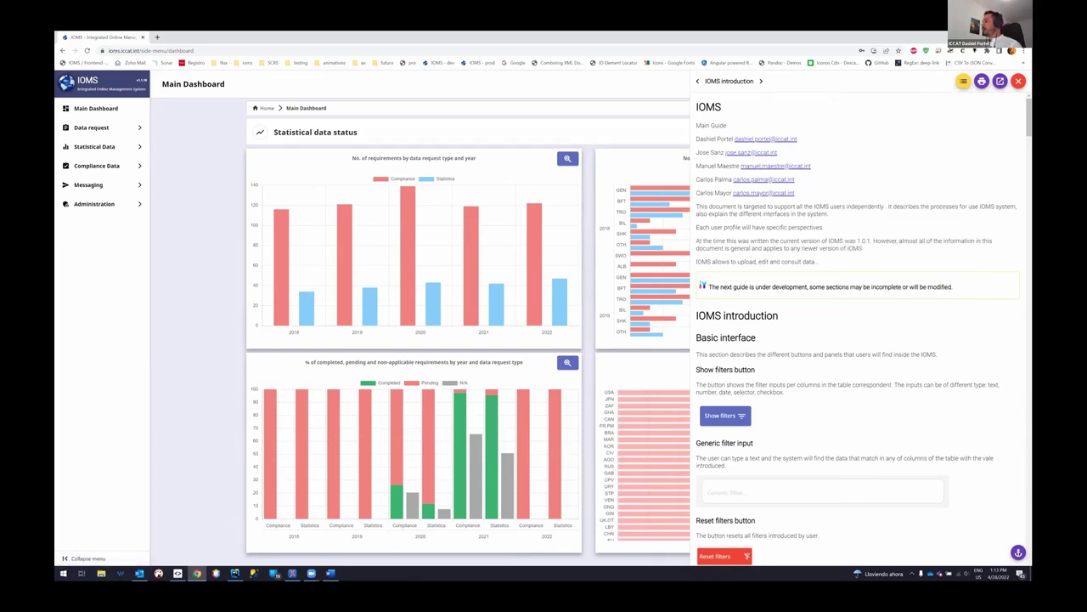
click(982, 81)
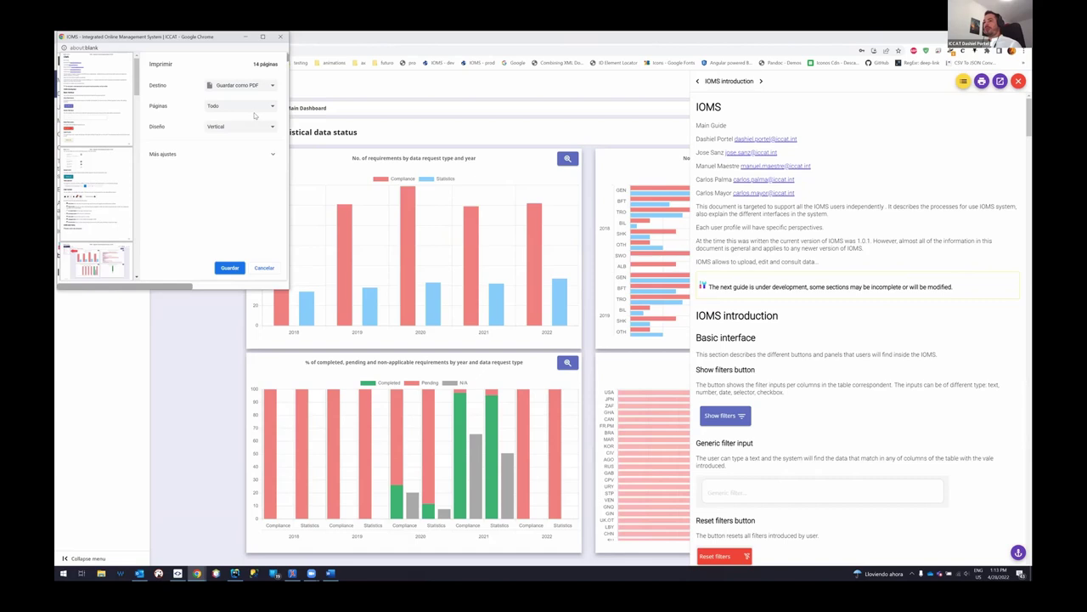
click(240, 85)
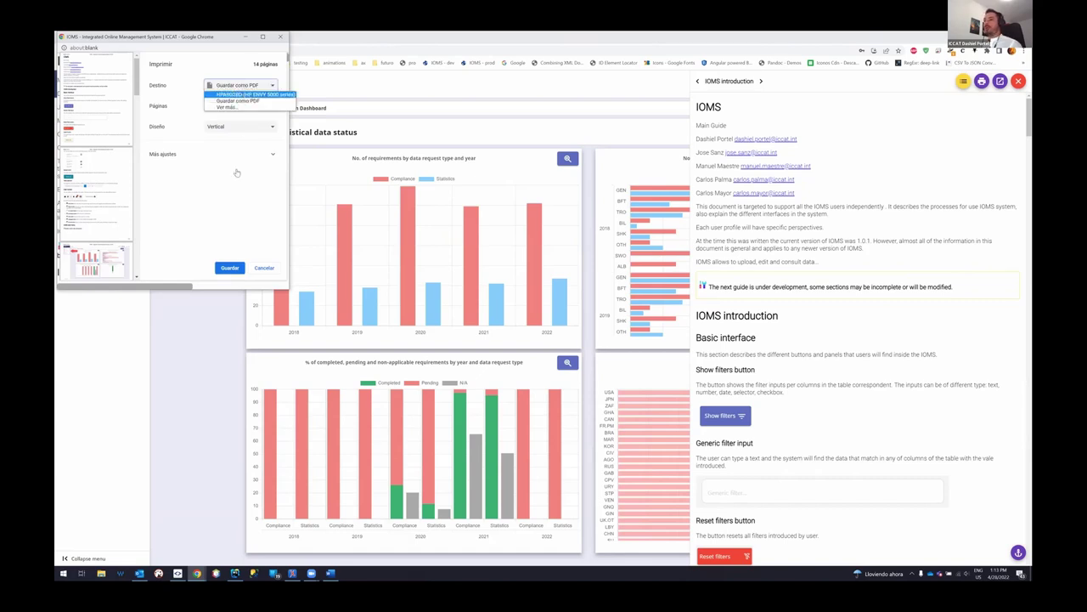
click(246, 88)
click(245, 89)
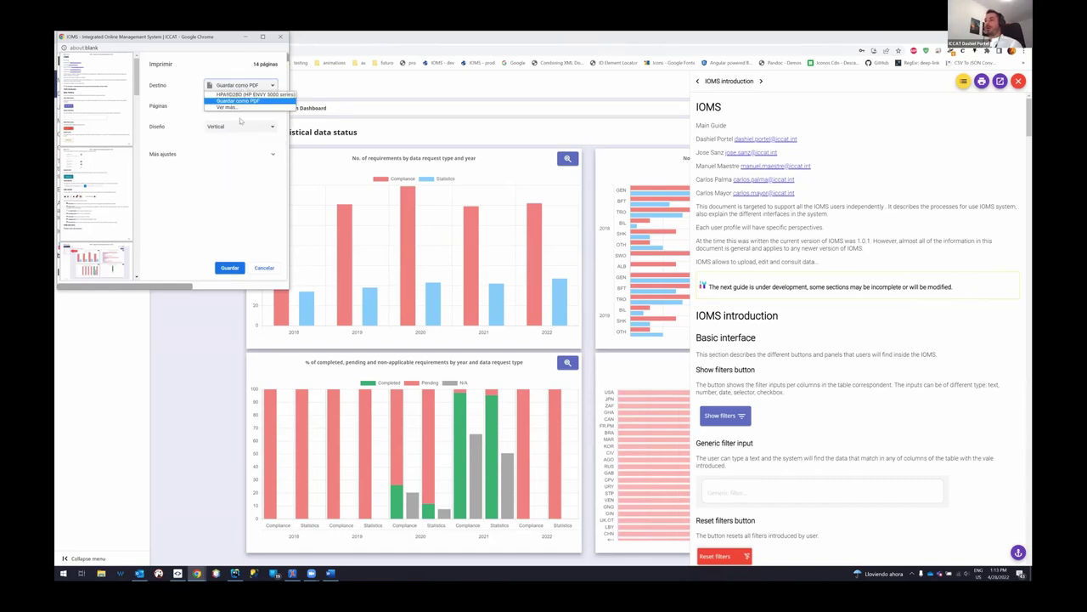
click(238, 222)
Save the 14-page PDF to the Desktop, replacing the existing copy, and show the desktop
click(229, 269)
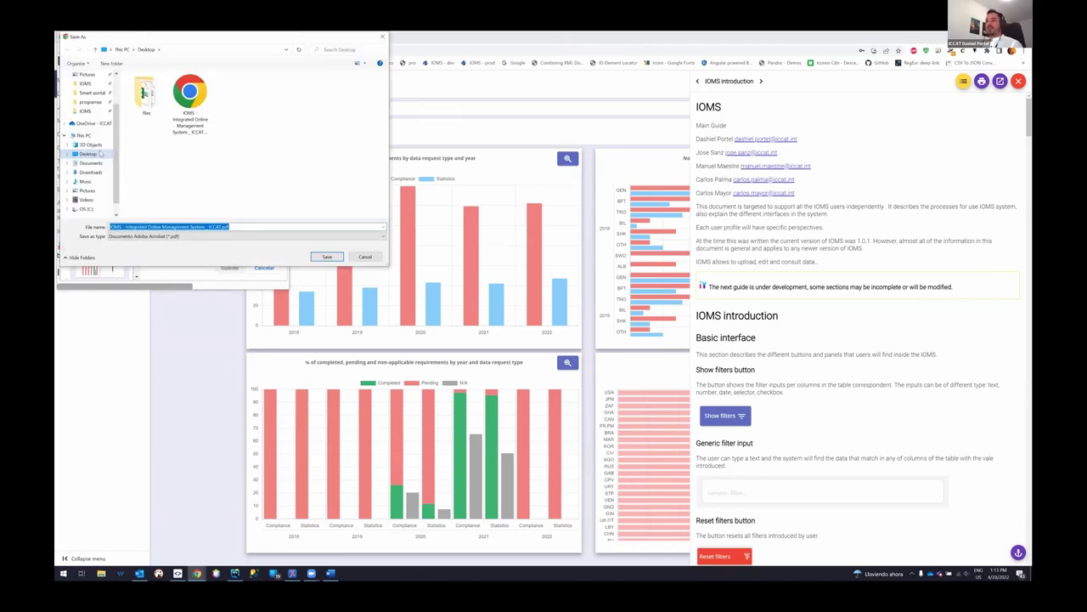
click(327, 257)
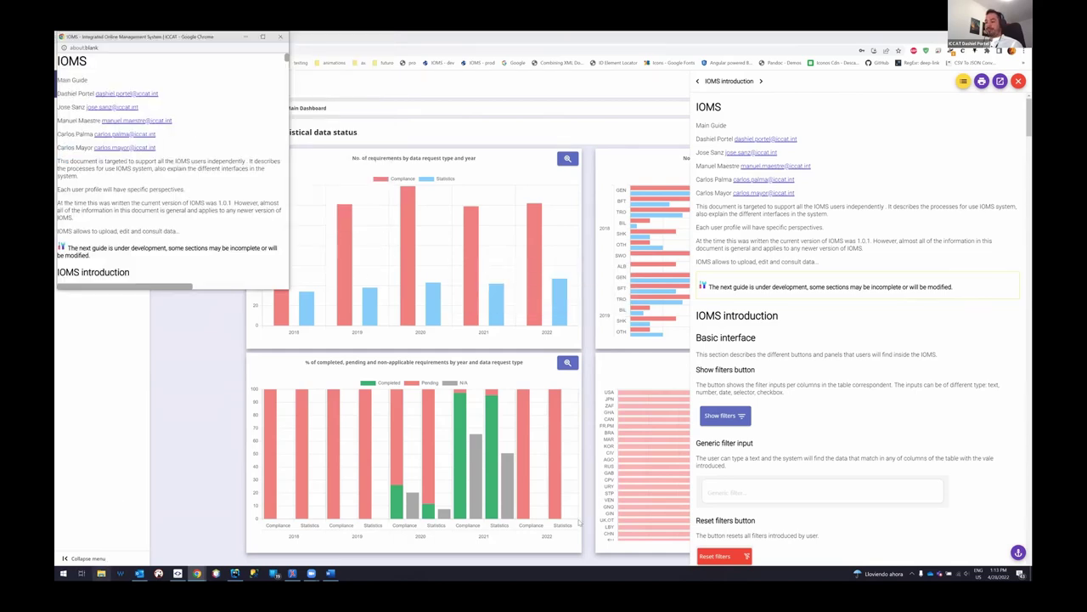
key(super+d)
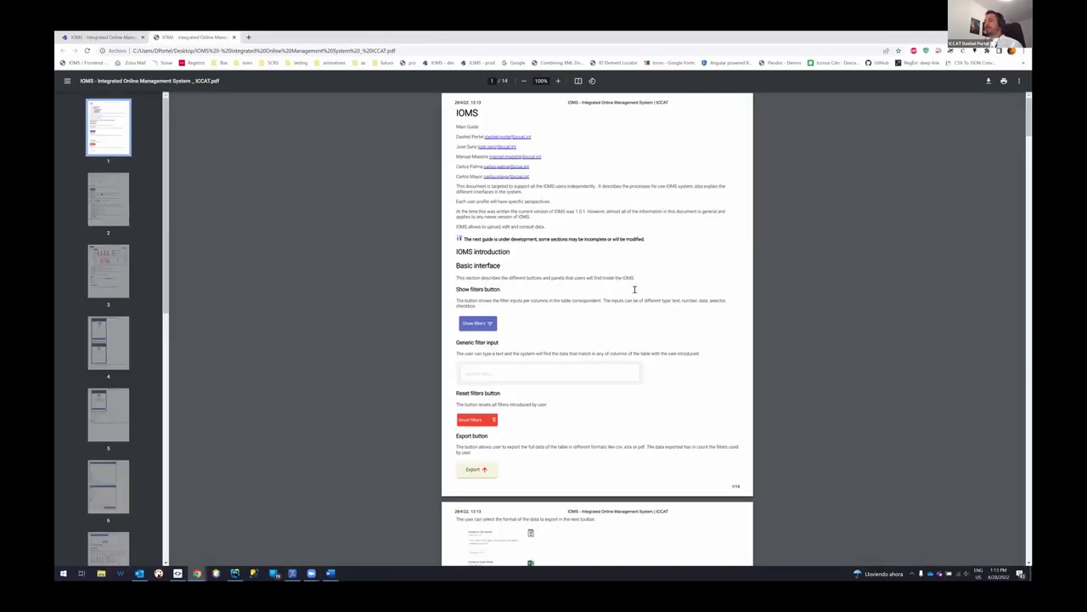
Scroll the saved PDF from page 1 to page 3, then return to the IOMS dashboard tab
scroll(633, 298, down, 2)
scroll(630, 323, up, 2)
scroll(629, 332, down, 5)
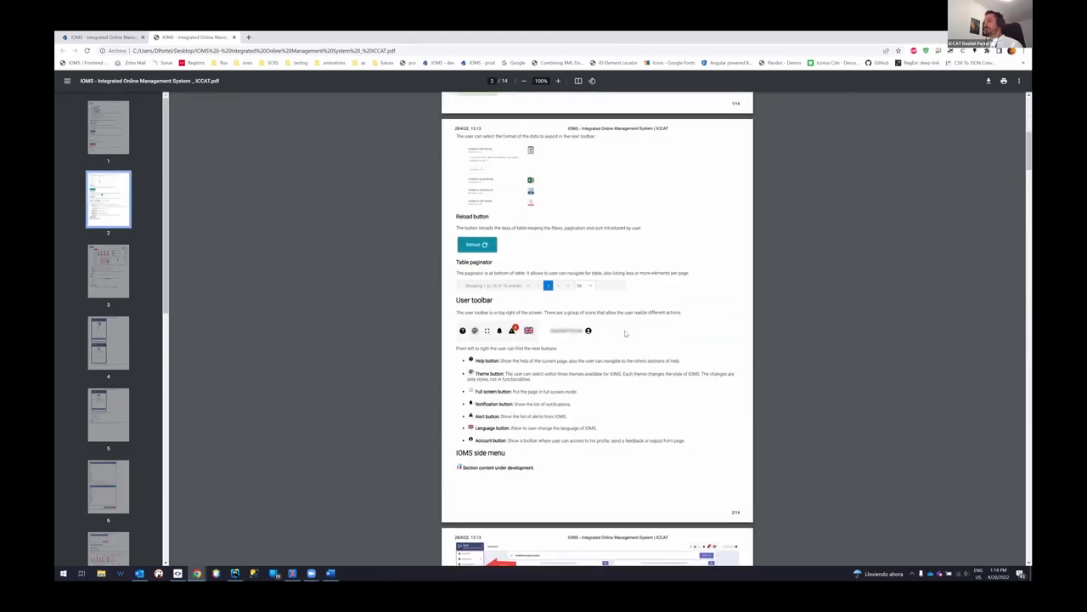
scroll(626, 335, down, 3)
scroll(626, 341, down, 4)
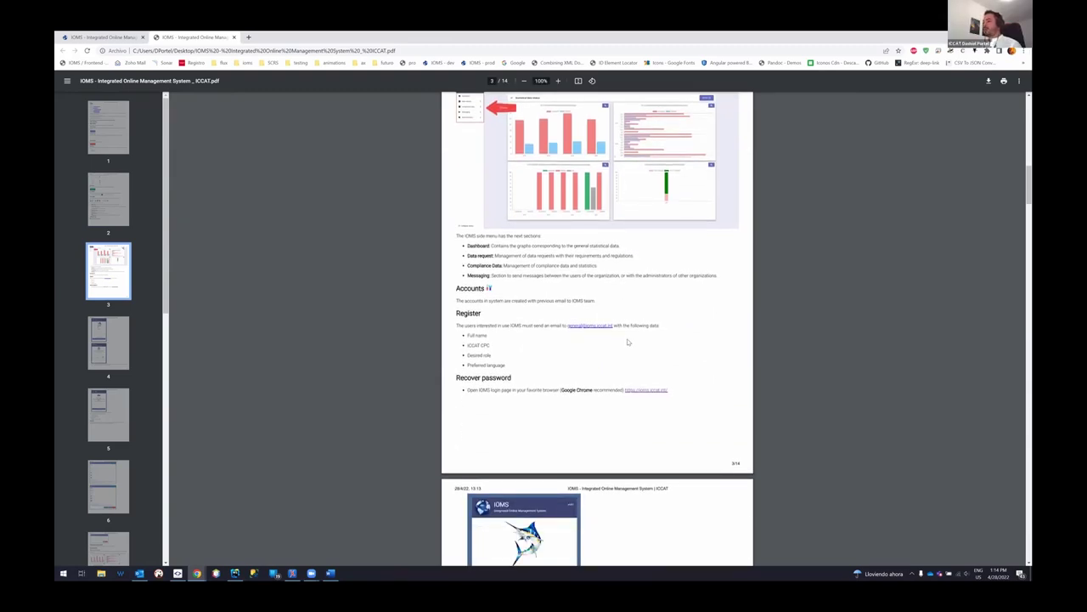
scroll(629, 342, down, 3)
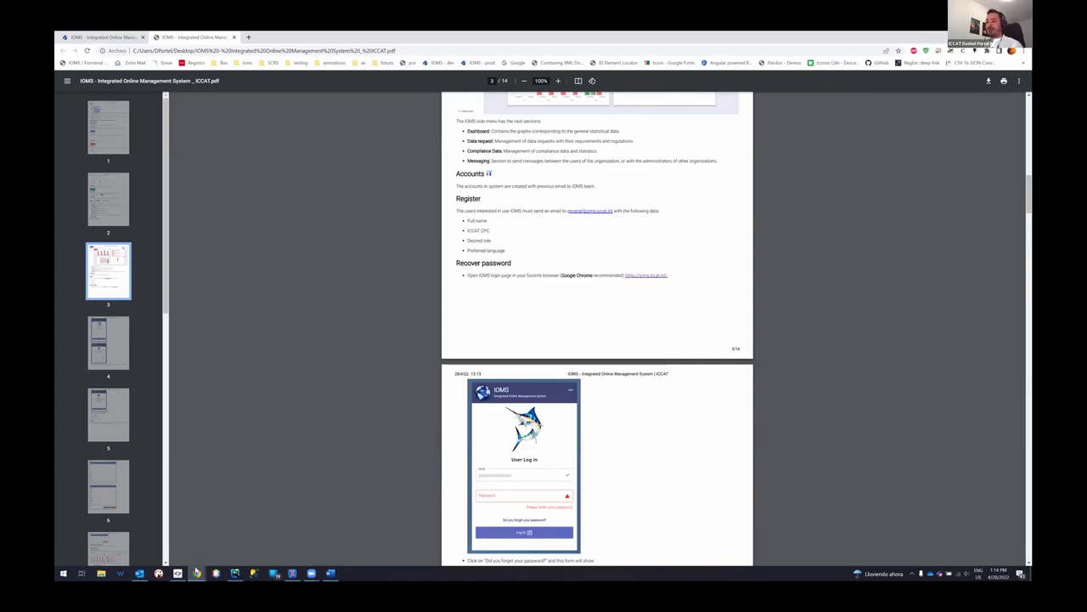
mouse_move(196, 574)
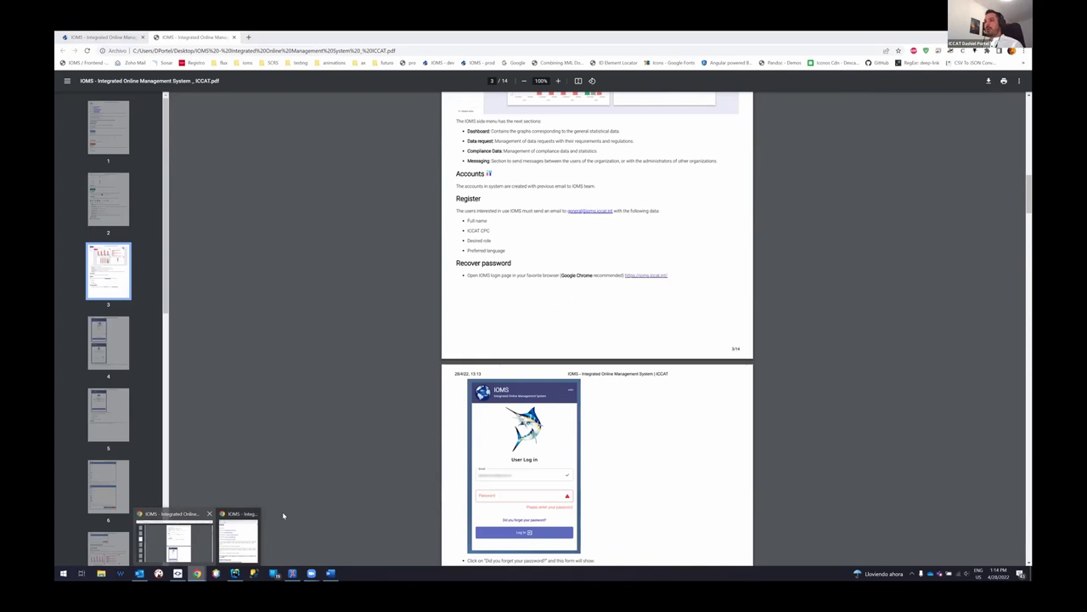
click(107, 37)
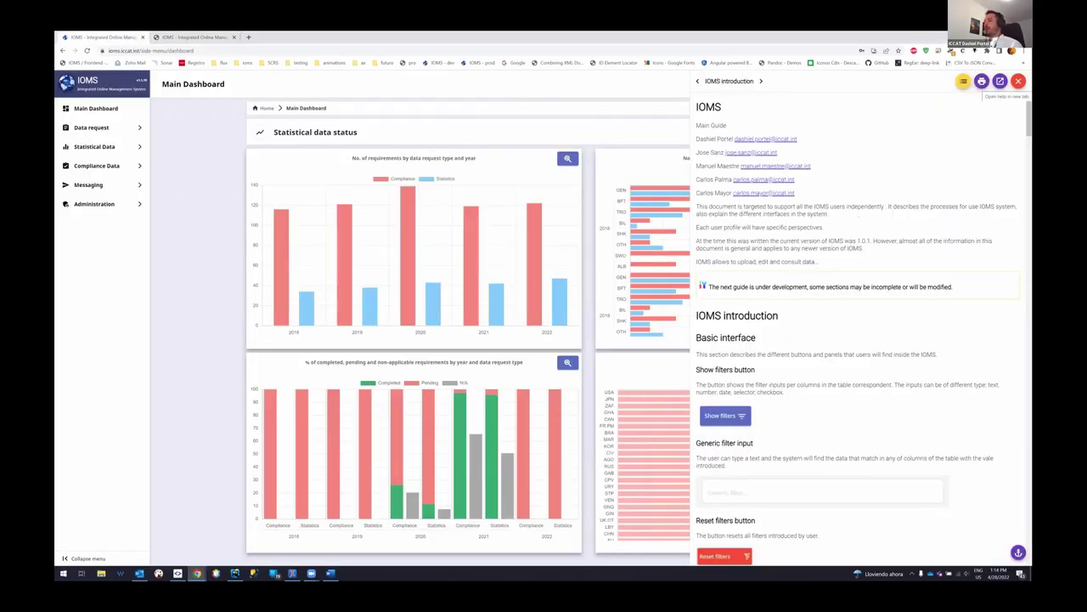
Open the help guide as a full page in a new tab, select its text, then return to the dashboard
click(1000, 81)
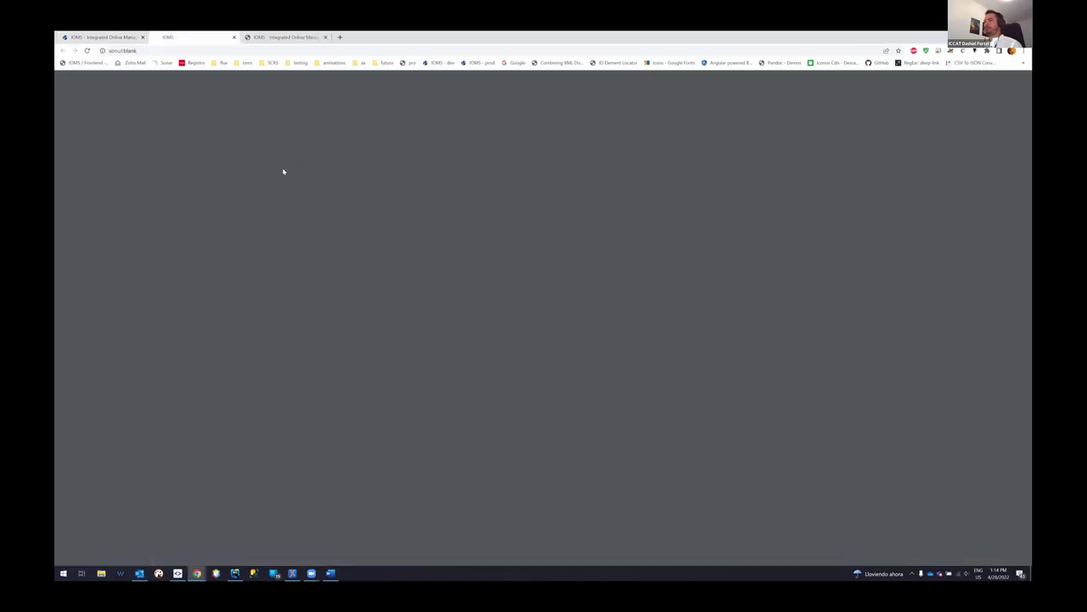
scroll(179, 272, down, 15)
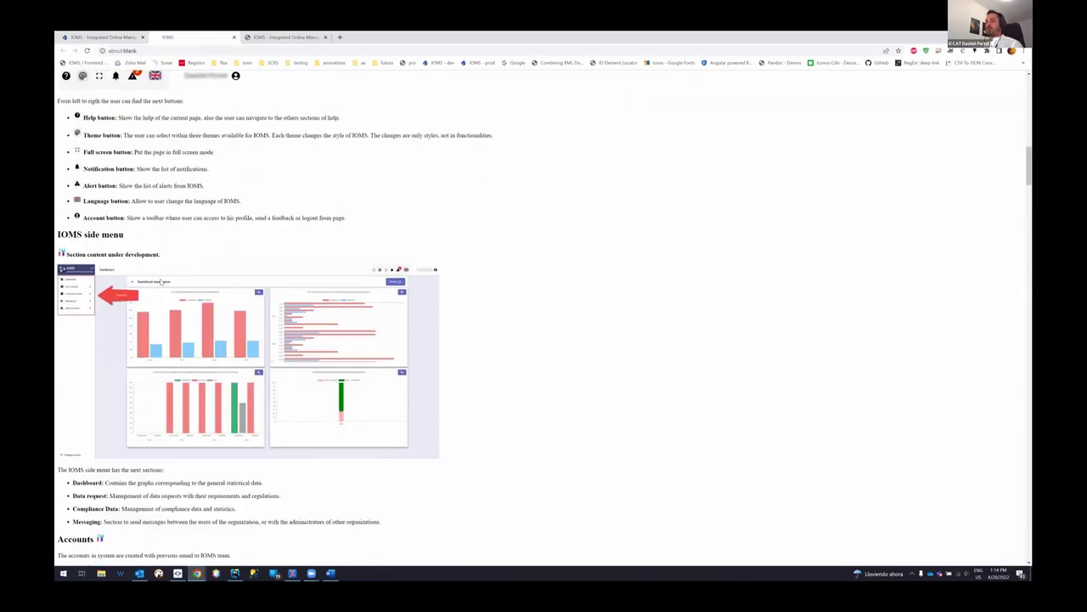
triple_click(155, 223)
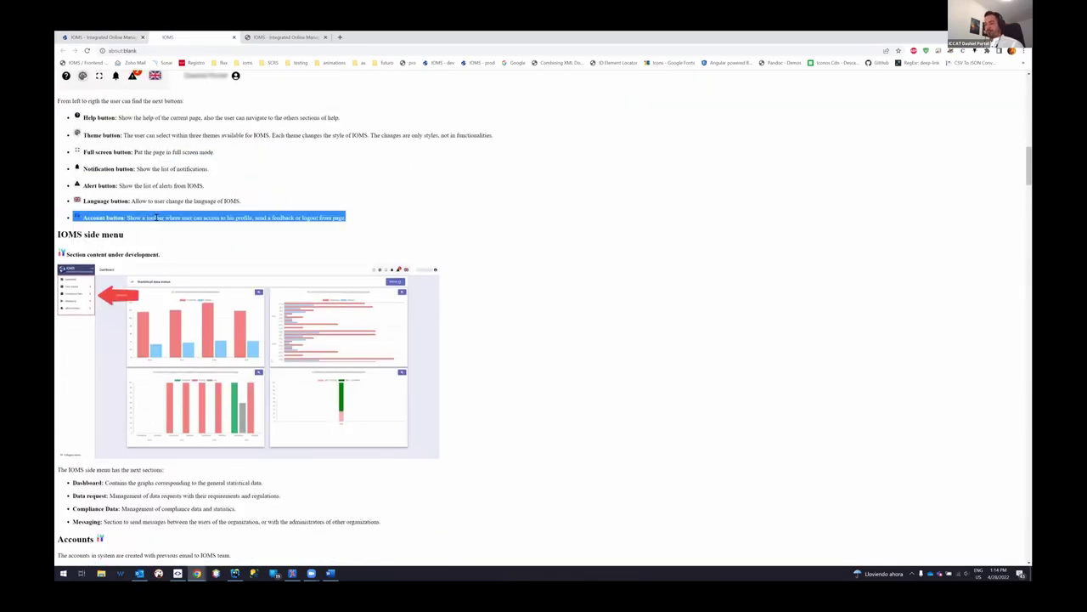
key(ctrl+a)
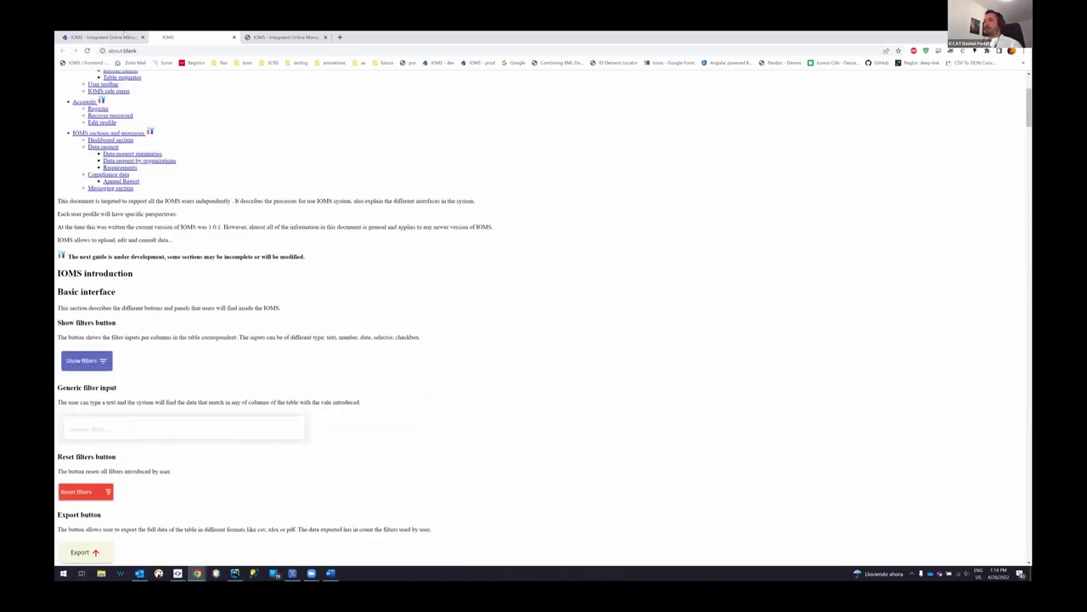
key(ctrl+shift+Tab)
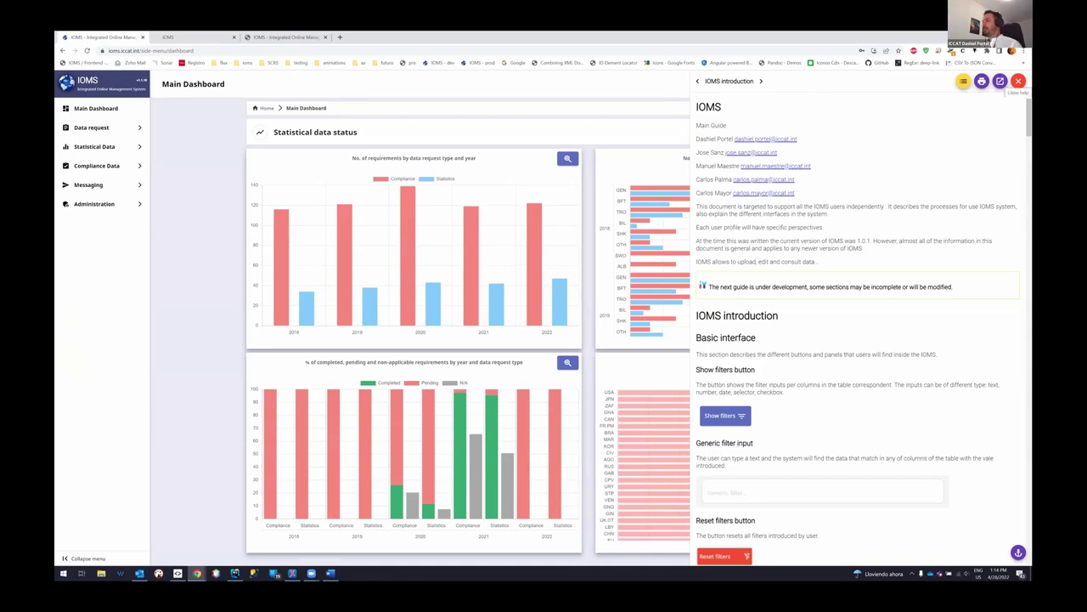
Reopen Dashboard help, read and highlight its Dashboard title, then close the panel to show the four charts
click(1019, 81)
click(959, 136)
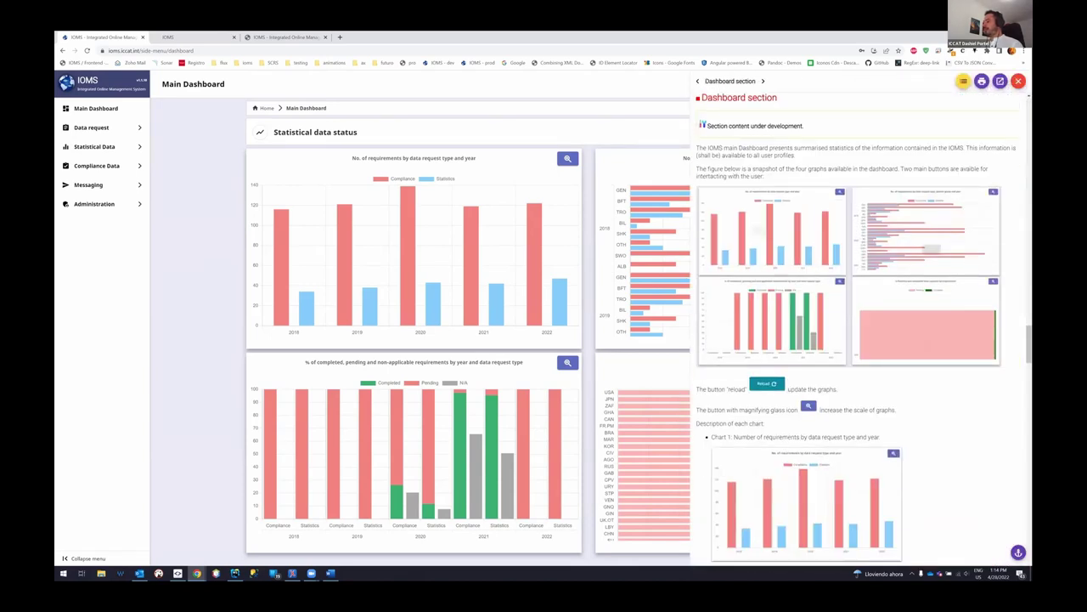
scroll(928, 468, down, 6)
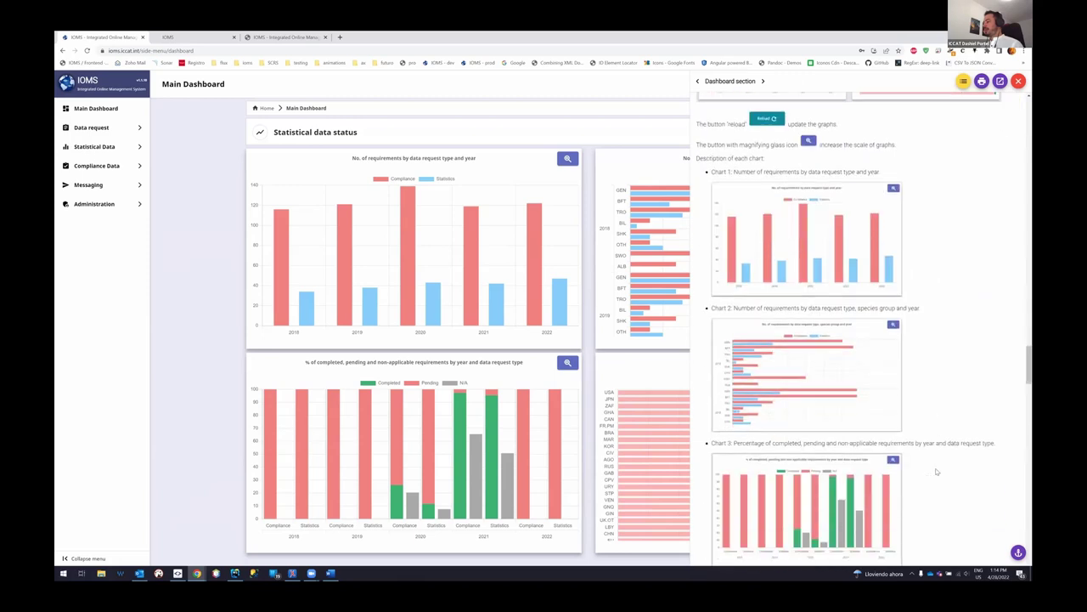
scroll(928, 468, down, 12)
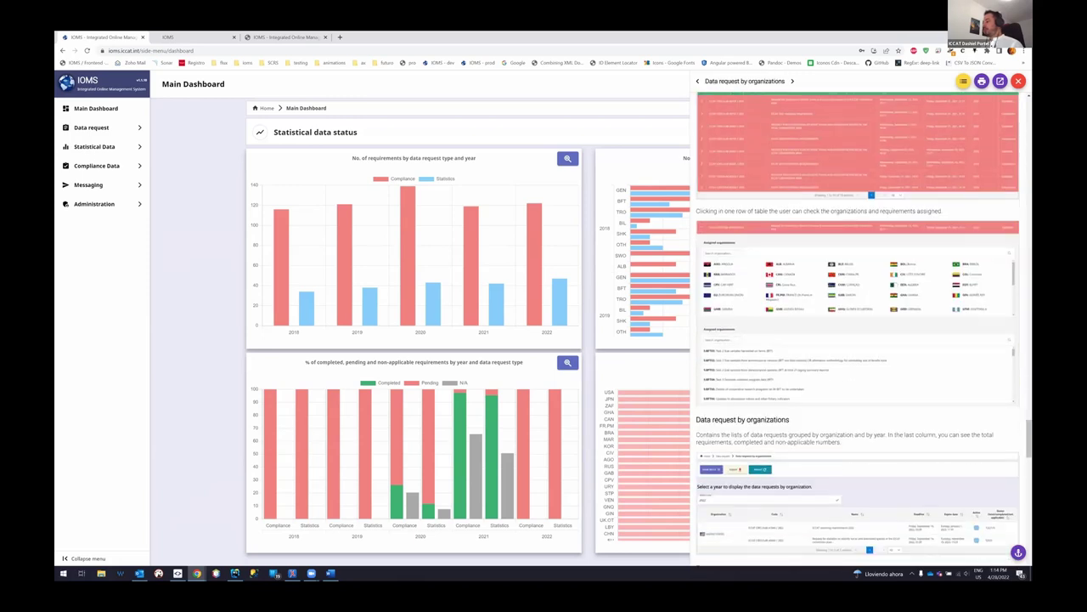
scroll(781, 101, up, 15)
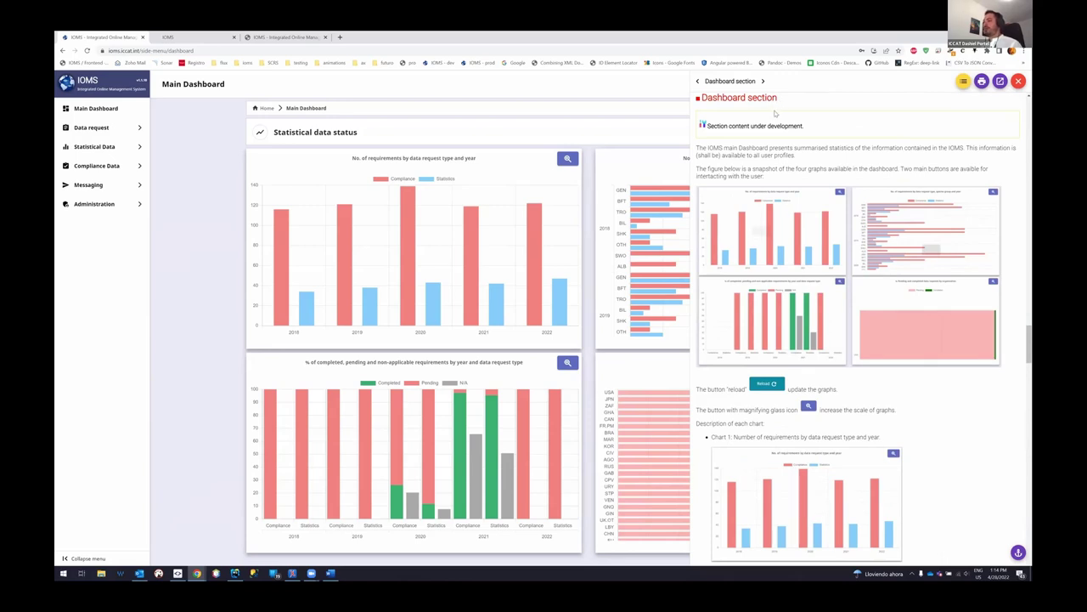
drag(771, 97, 705, 98)
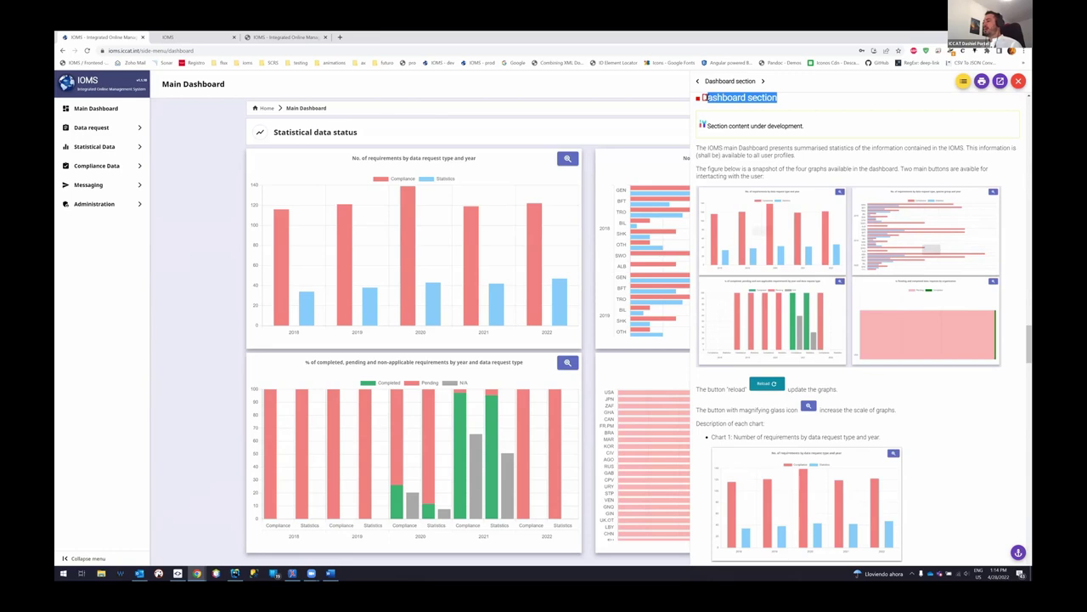
scroll(892, 389, down, 2)
scroll(892, 389, up, 4)
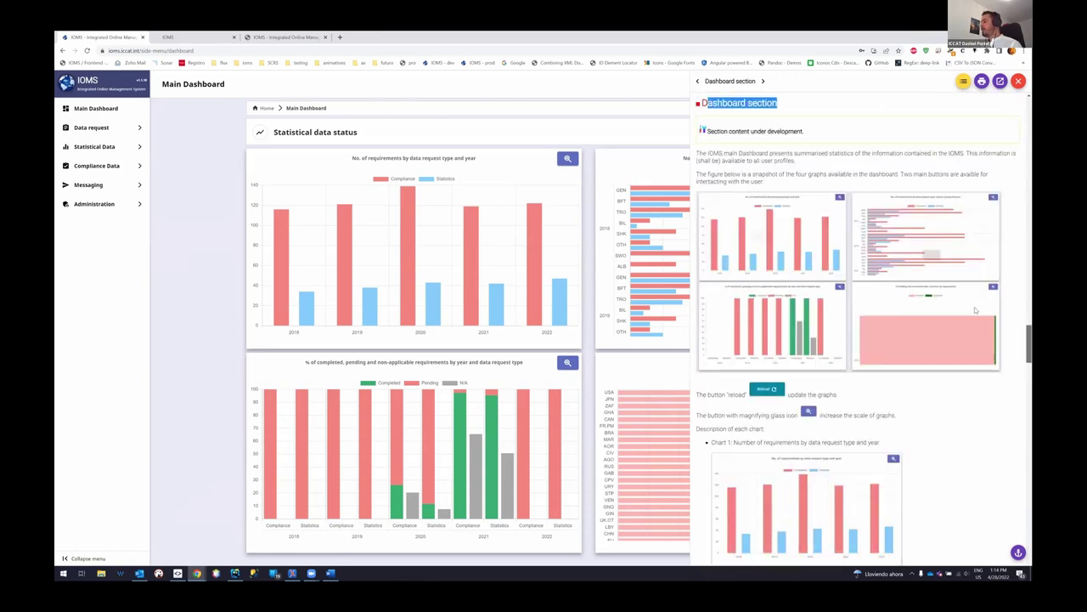
click(1017, 80)
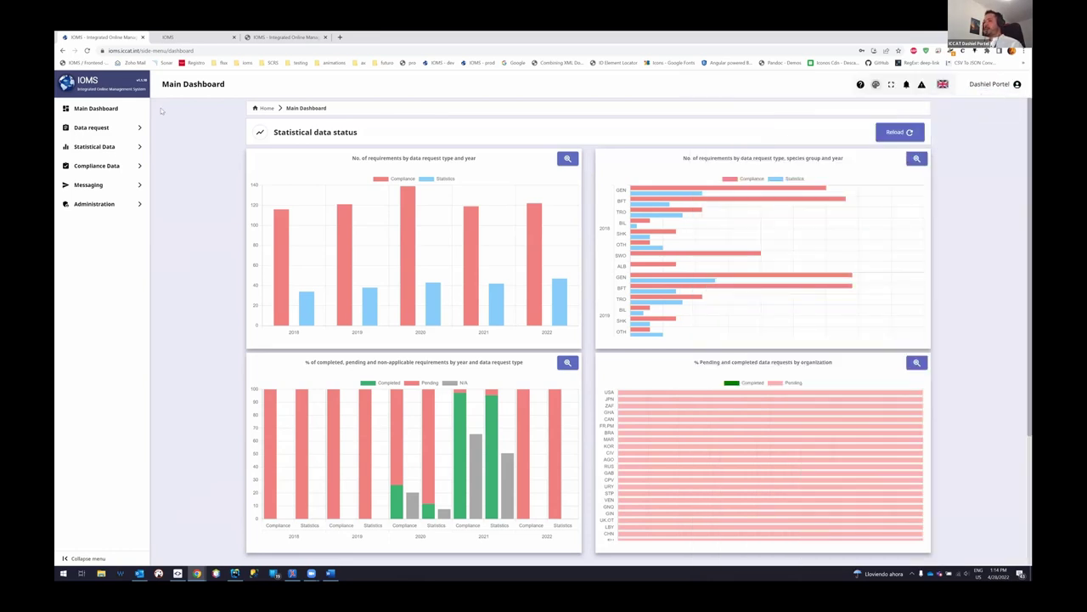
Go to Data request, read its context help, then open the list of ten ICCAT circulars
click(92, 127)
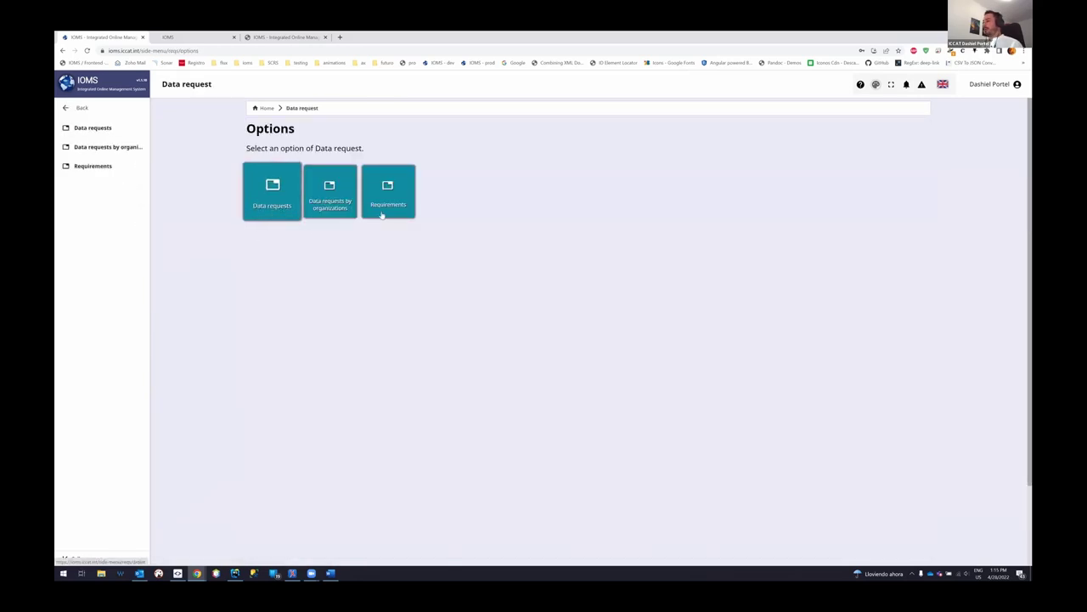
click(859, 85)
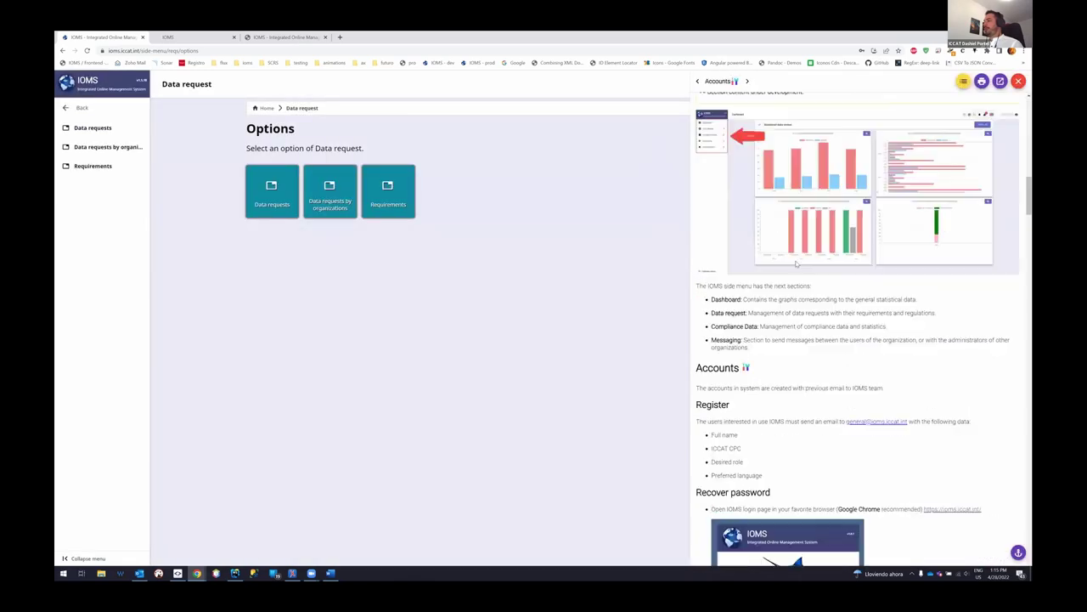
drag(759, 102, 702, 99)
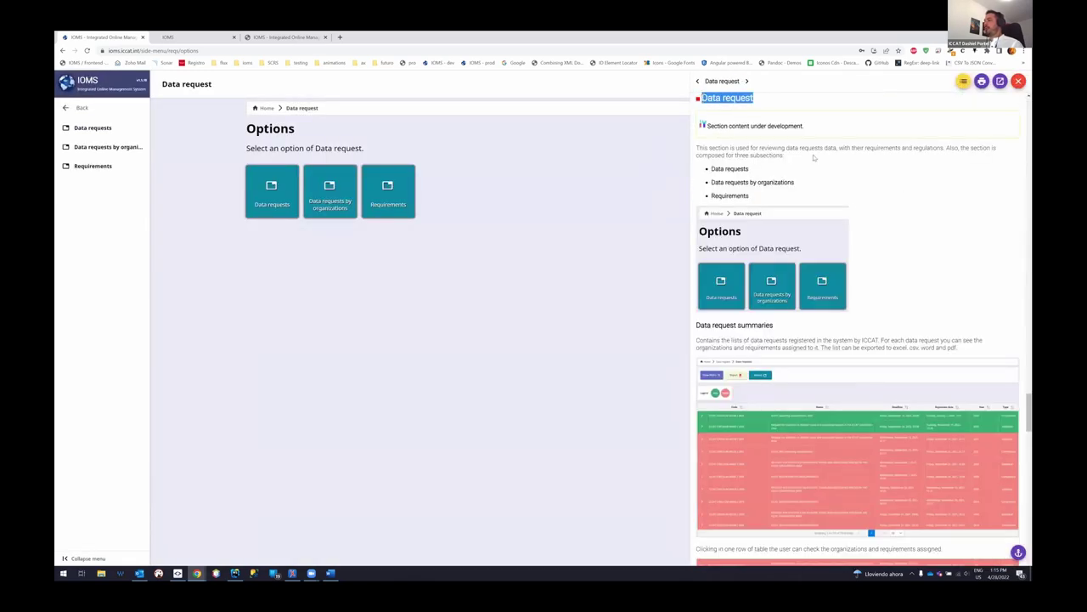
scroll(886, 235, down, 2)
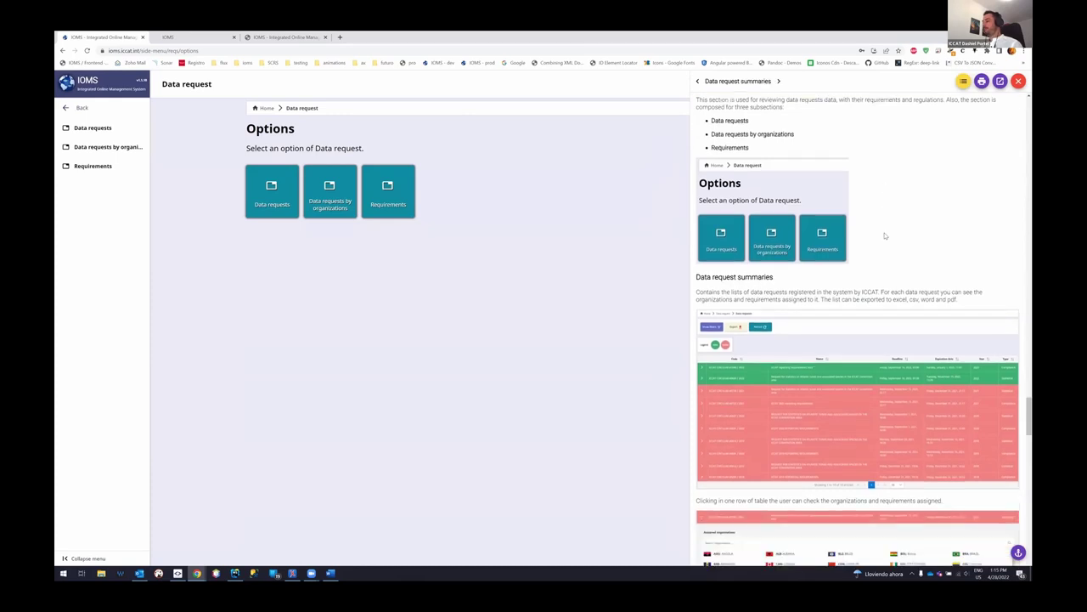
scroll(884, 236, down, 7)
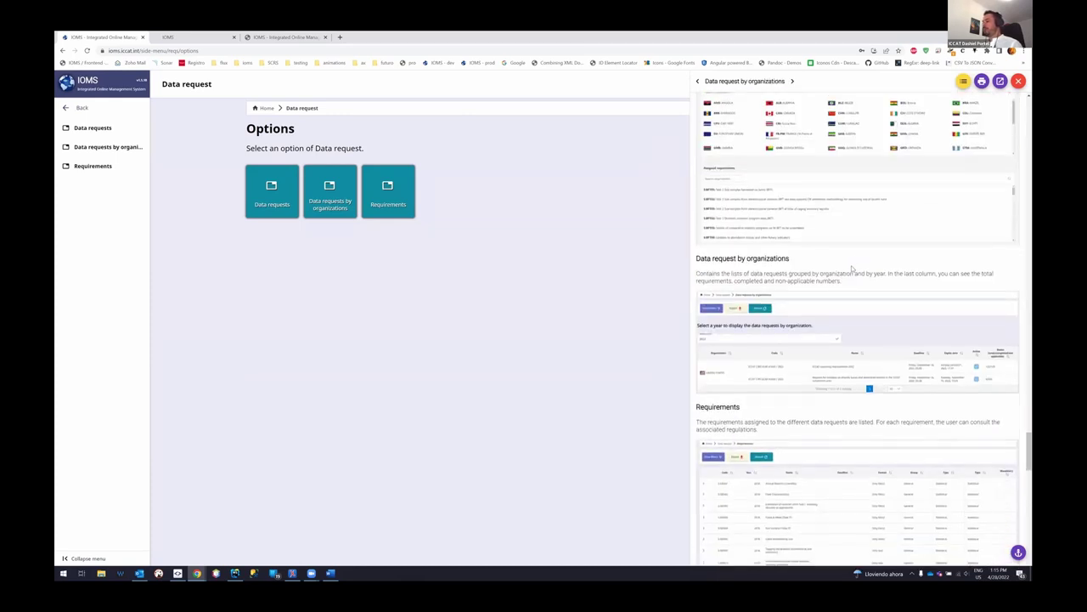
scroll(851, 274, down, 1)
scroll(853, 281, up, 5)
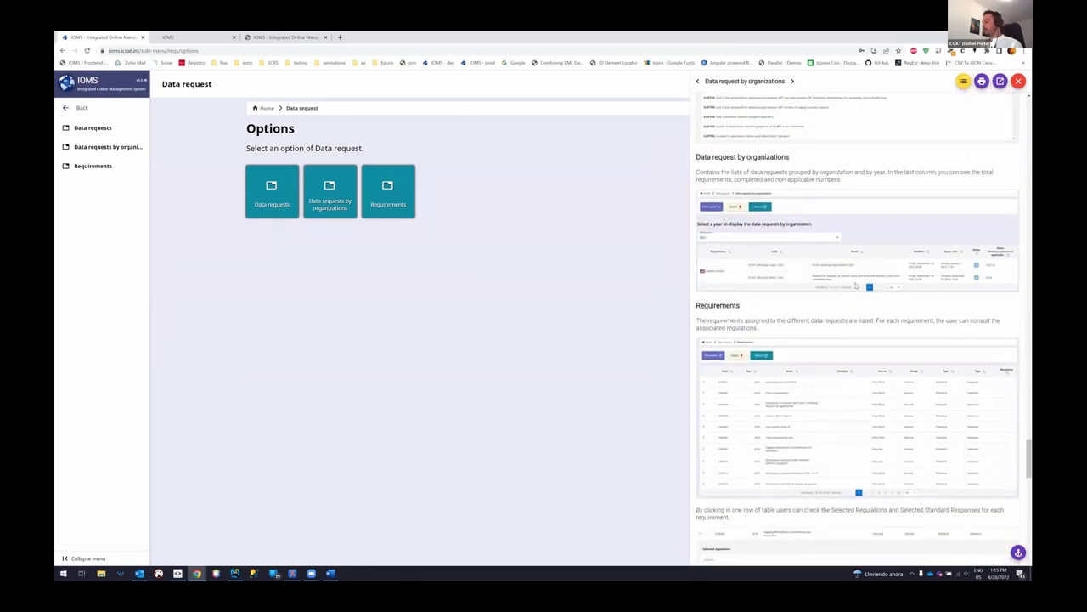
scroll(856, 290, up, 8)
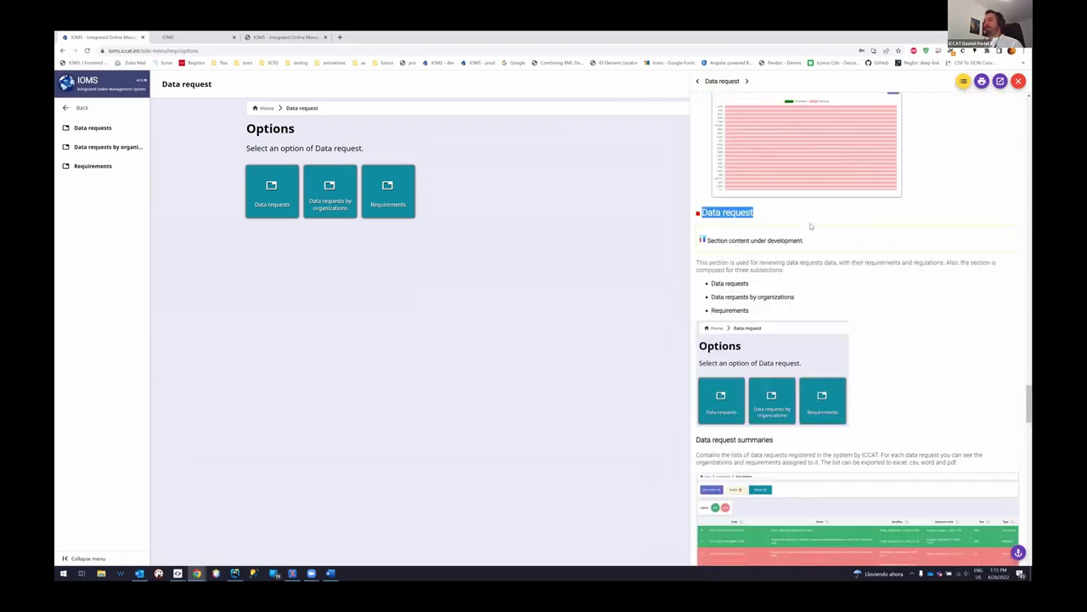
click(283, 190)
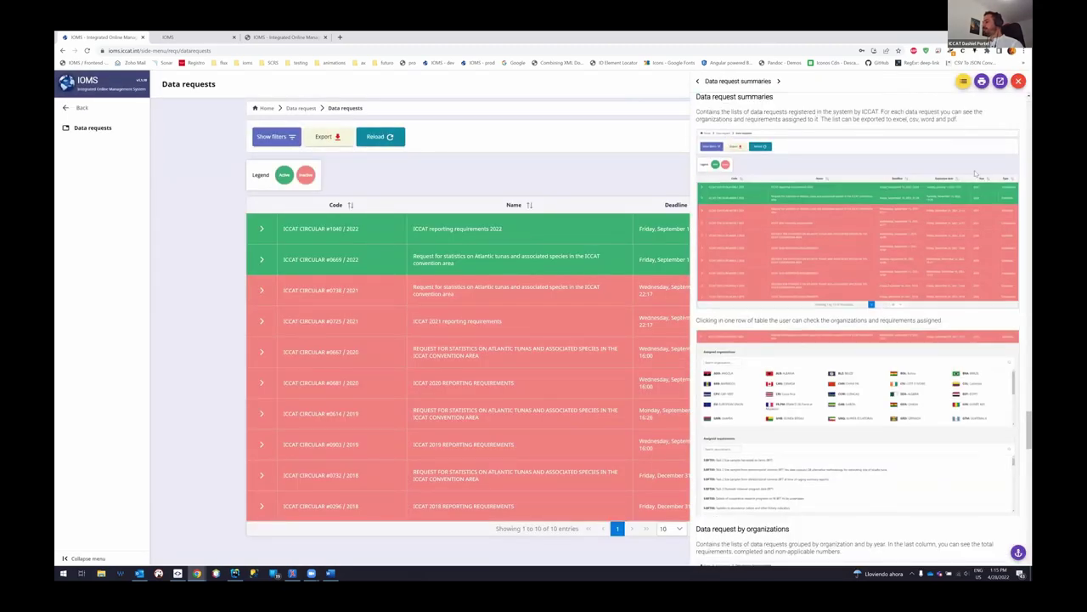
click(1018, 81)
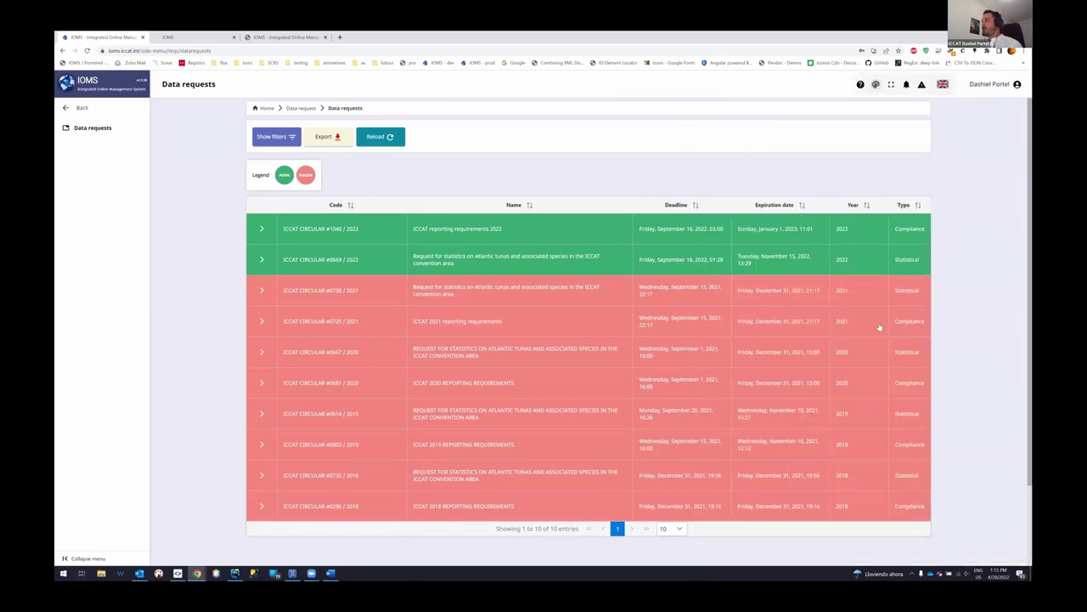
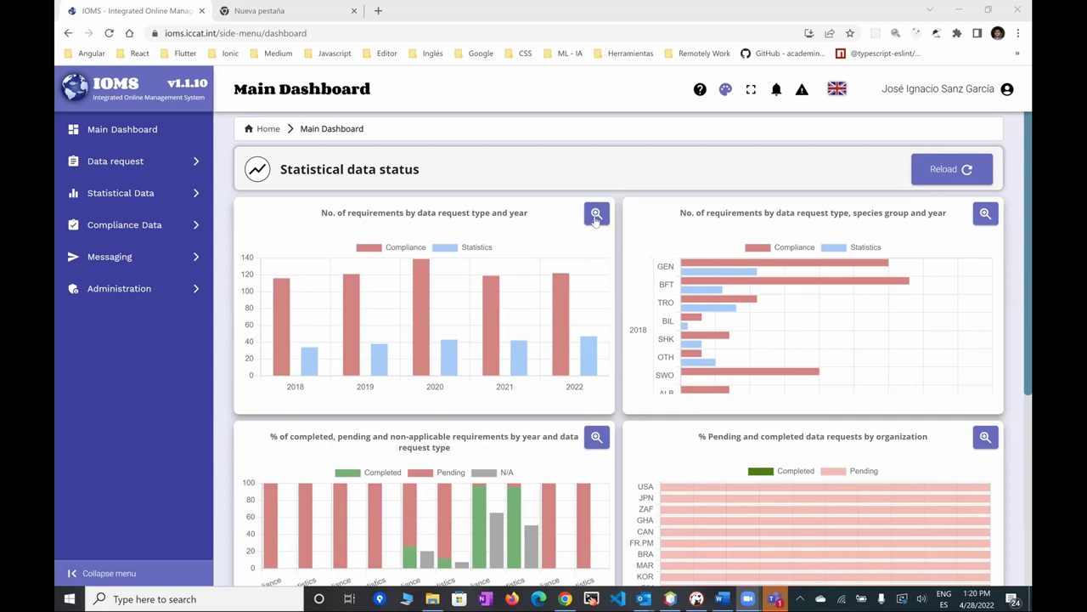
click(597, 214)
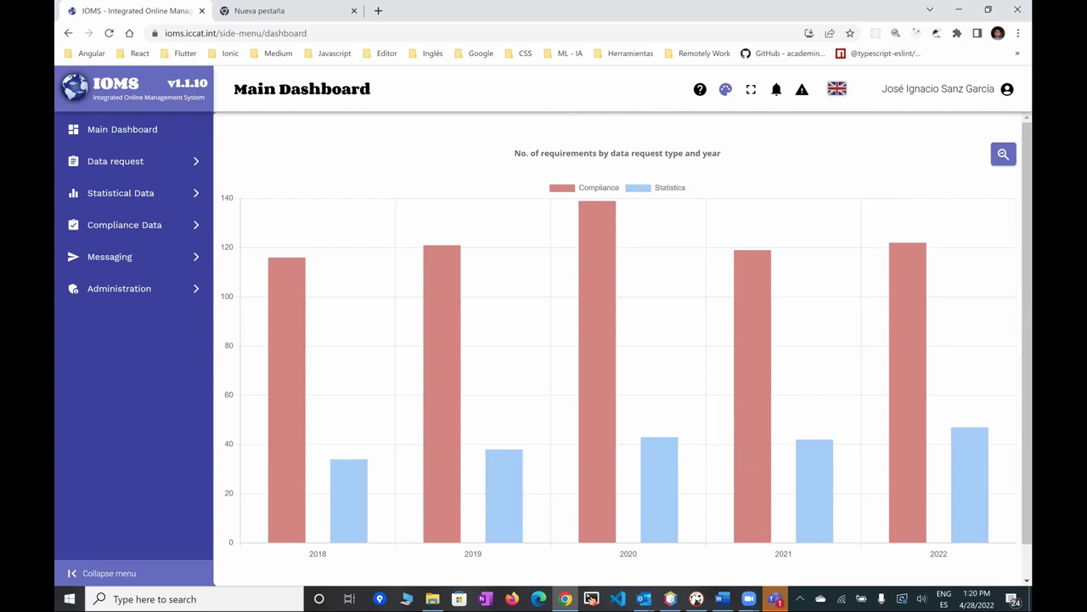
key(Escape)
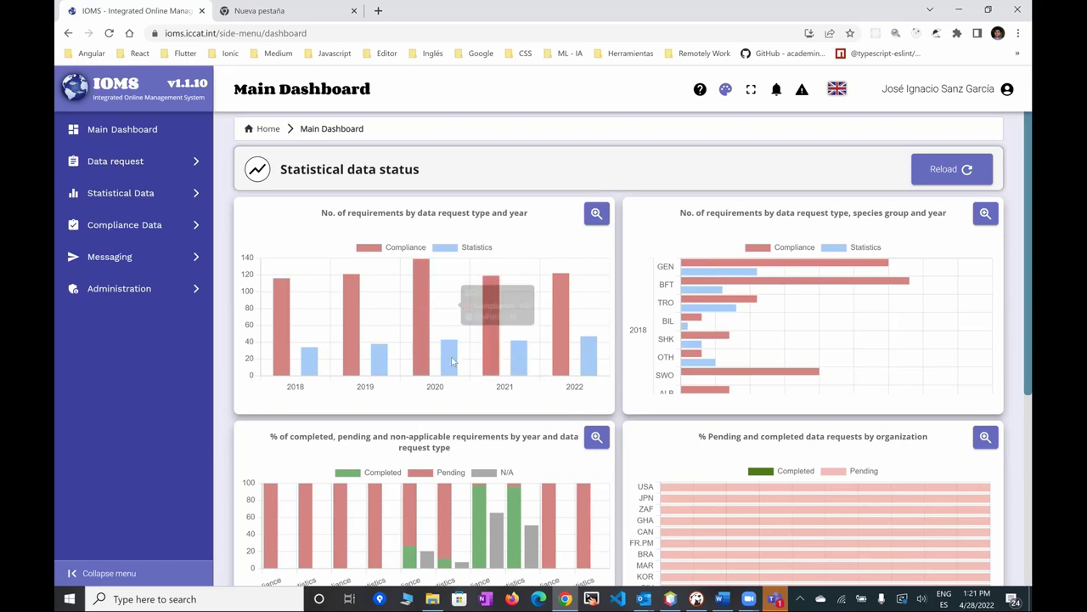
mouse_move(452, 361)
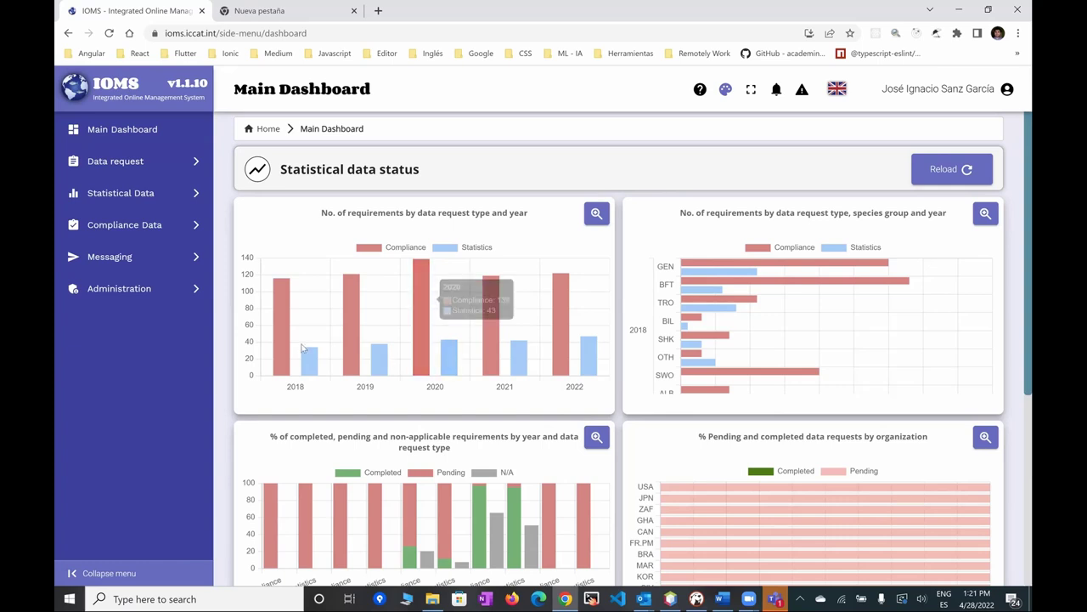
mouse_move(279, 342)
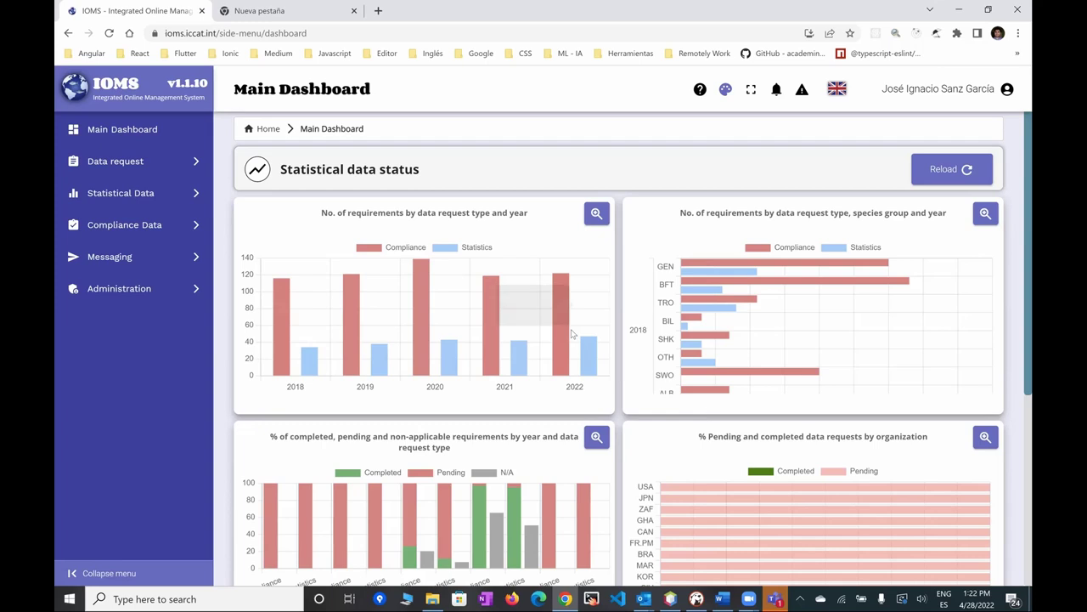
mouse_move(563, 324)
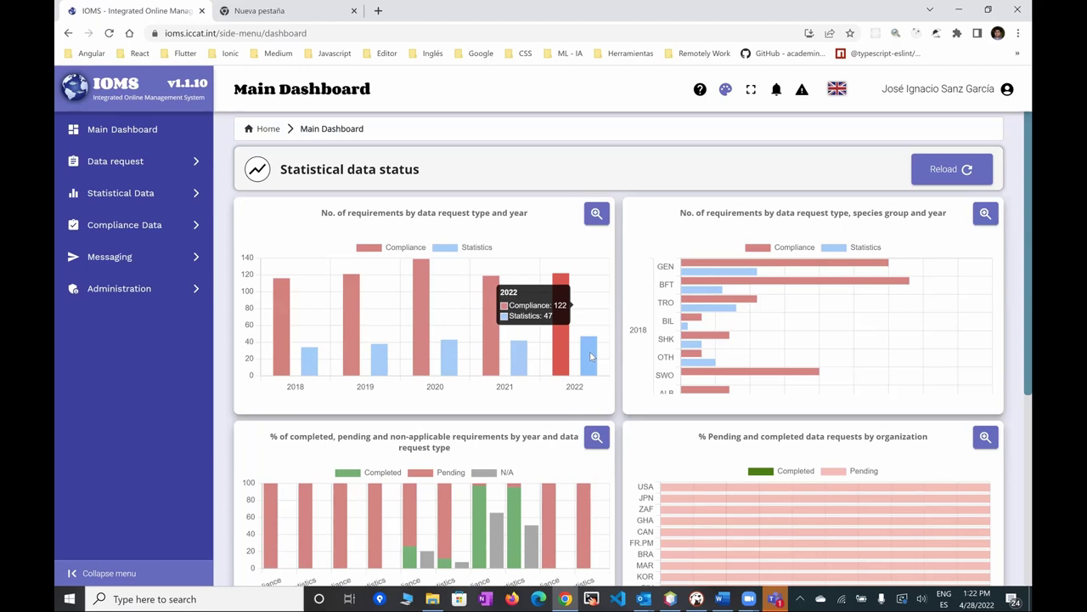
mouse_move(844, 284)
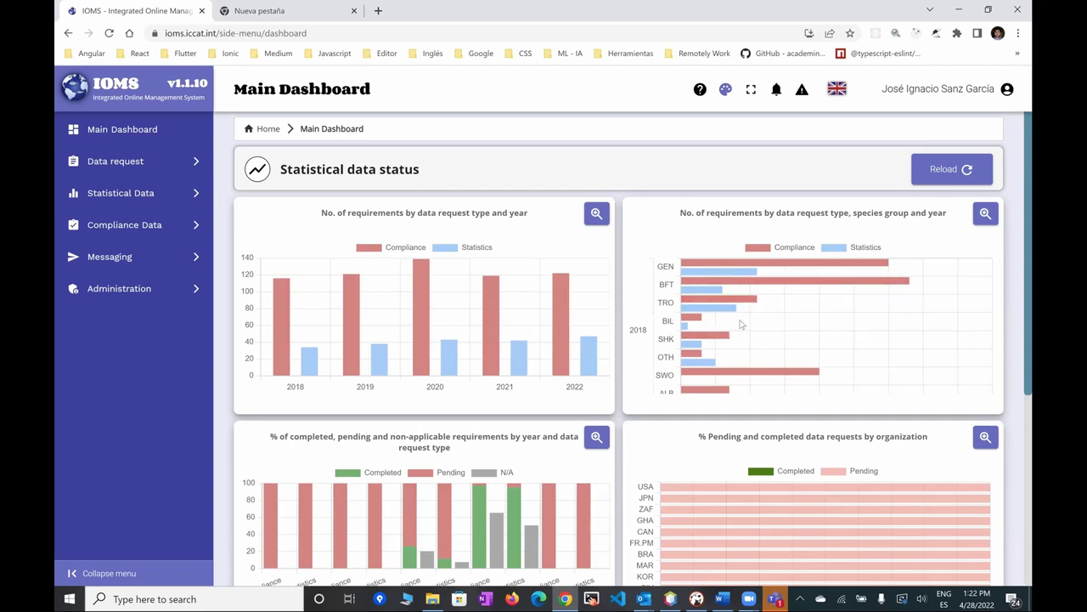
scroll(740, 324, down, 3)
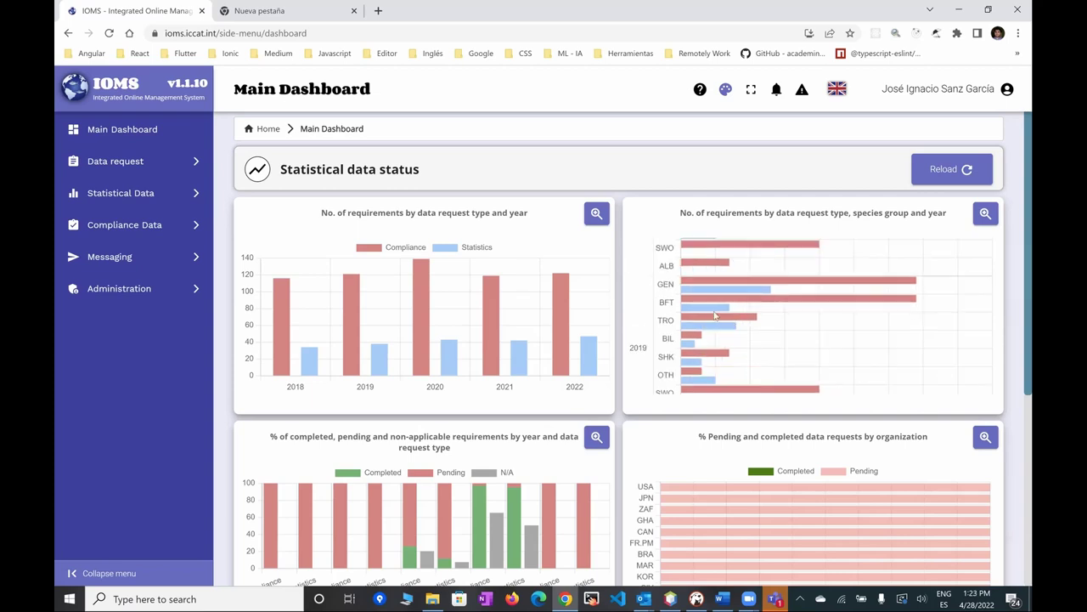
scroll(640, 305, down, 5)
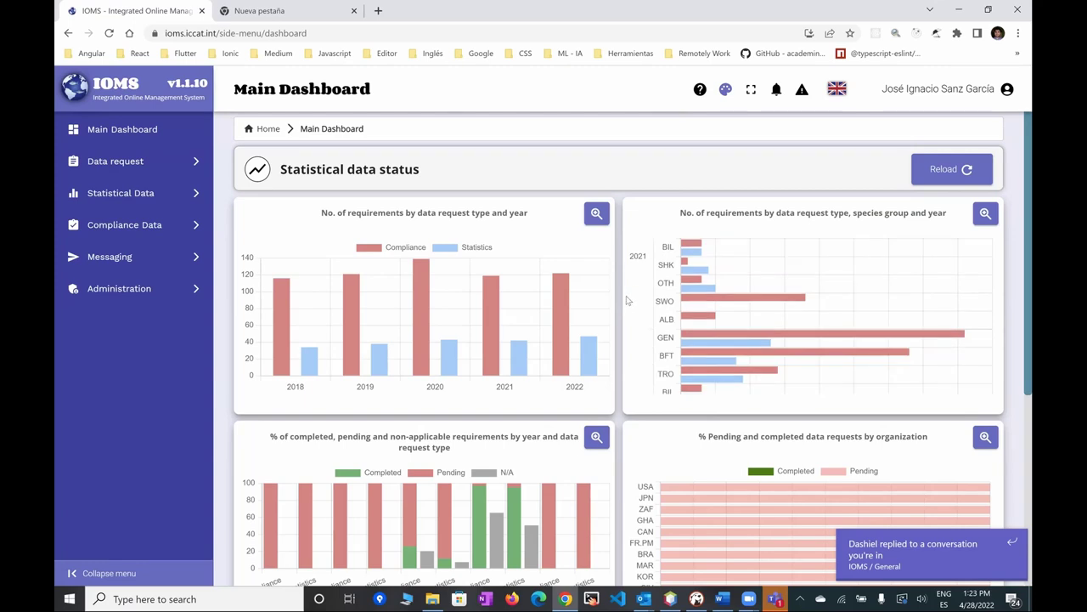
scroll(633, 297, down, 2)
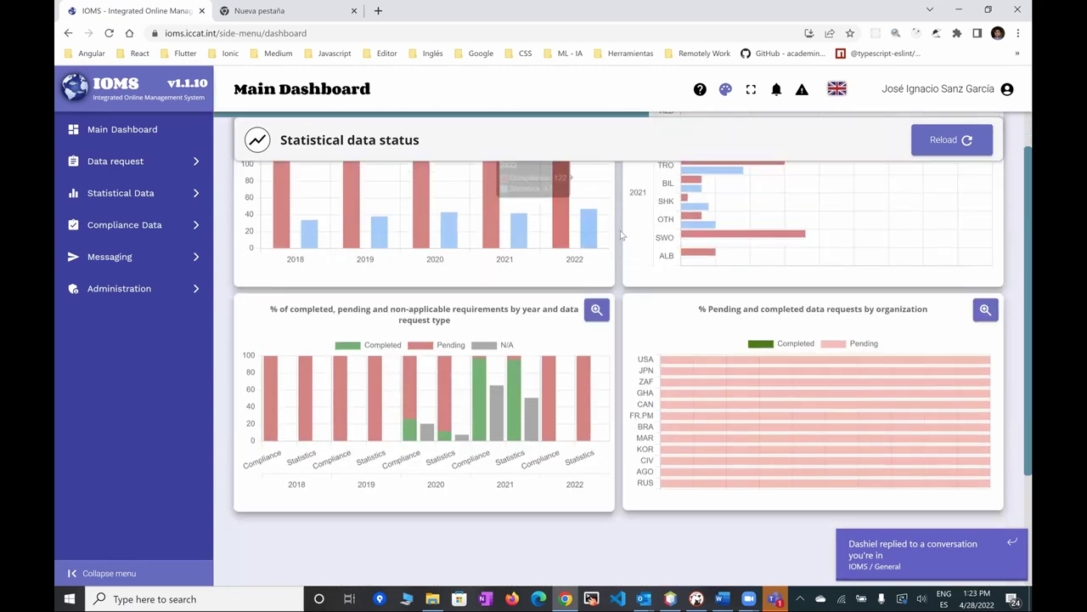
scroll(637, 246, up, 3)
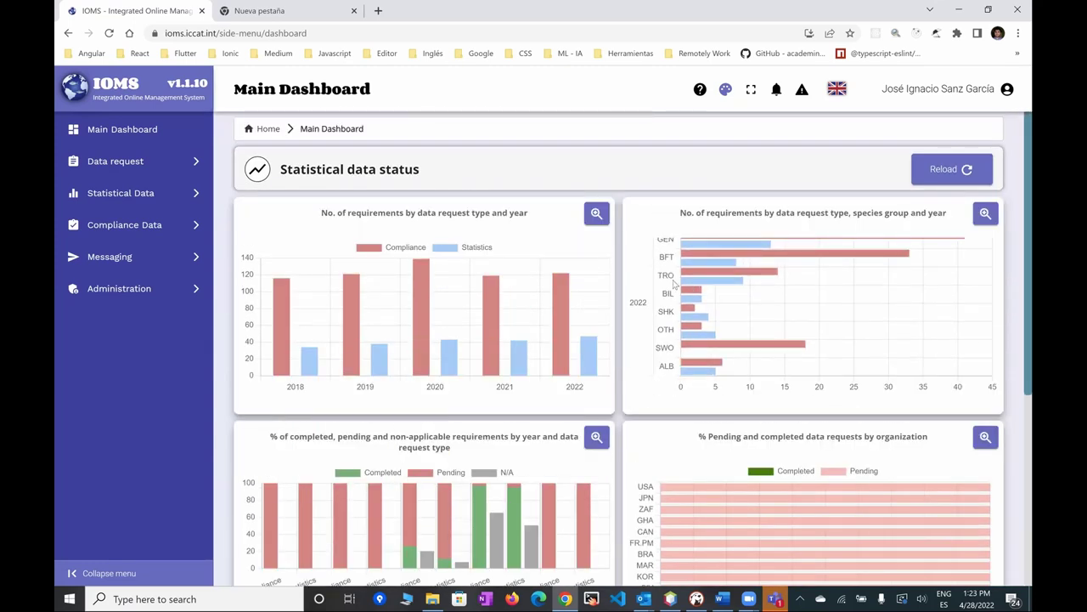
scroll(674, 285, down, 1)
scroll(712, 288, up, 1)
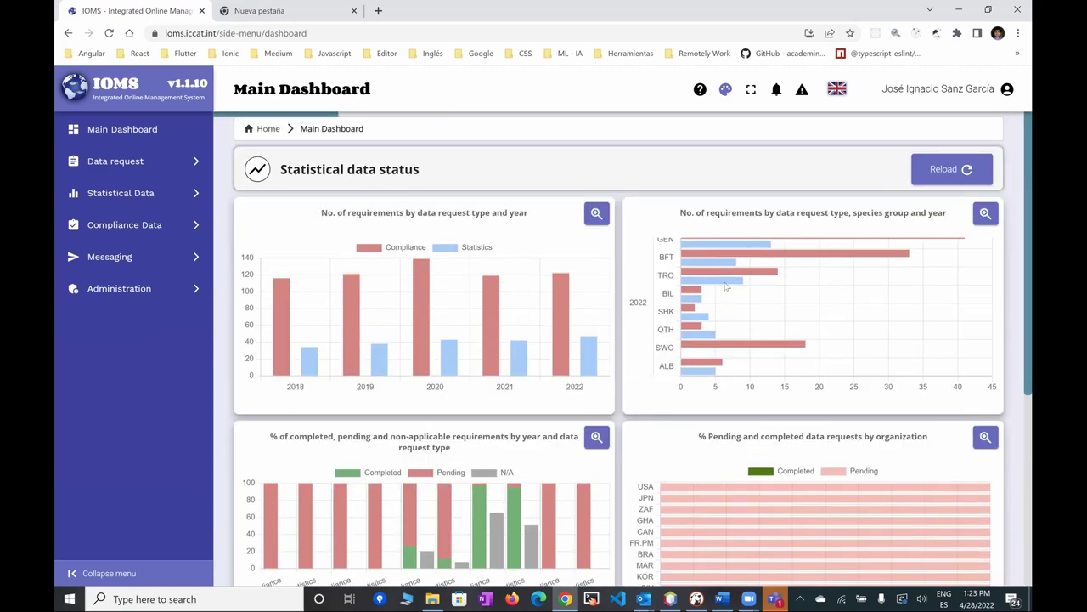
scroll(731, 310, up, 1)
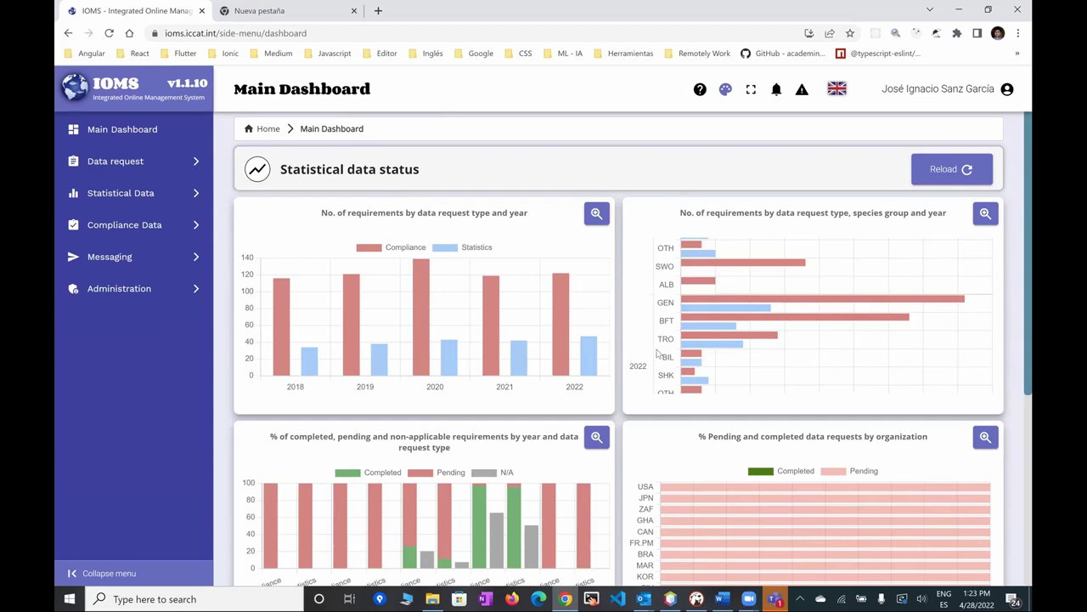
mouse_move(720, 319)
scroll(661, 327, down, 2)
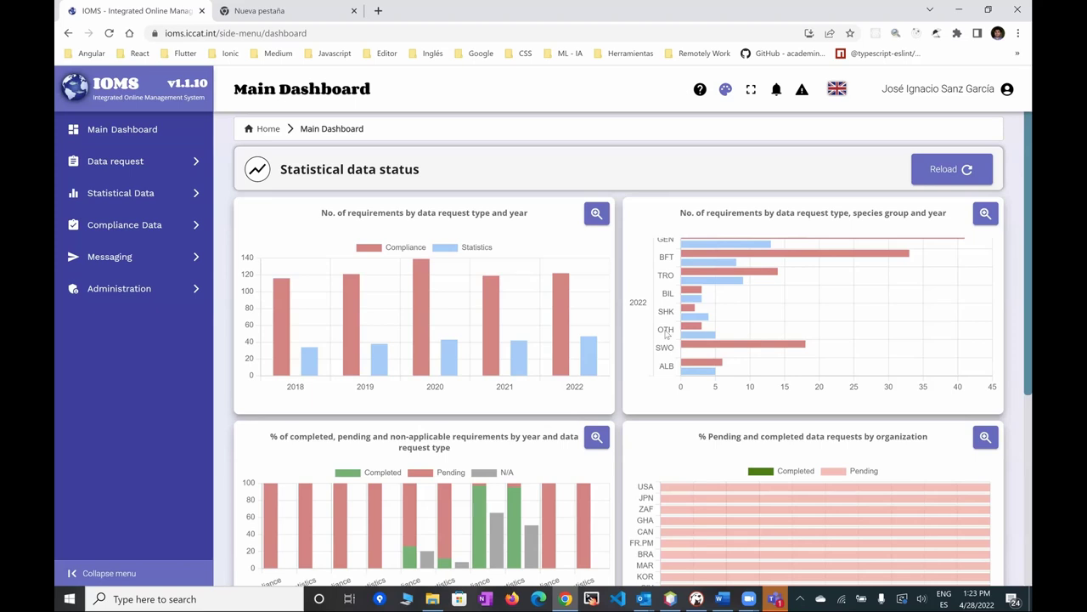
mouse_move(682, 334)
scroll(213, 301, down, 1)
scroll(277, 330, down, 1)
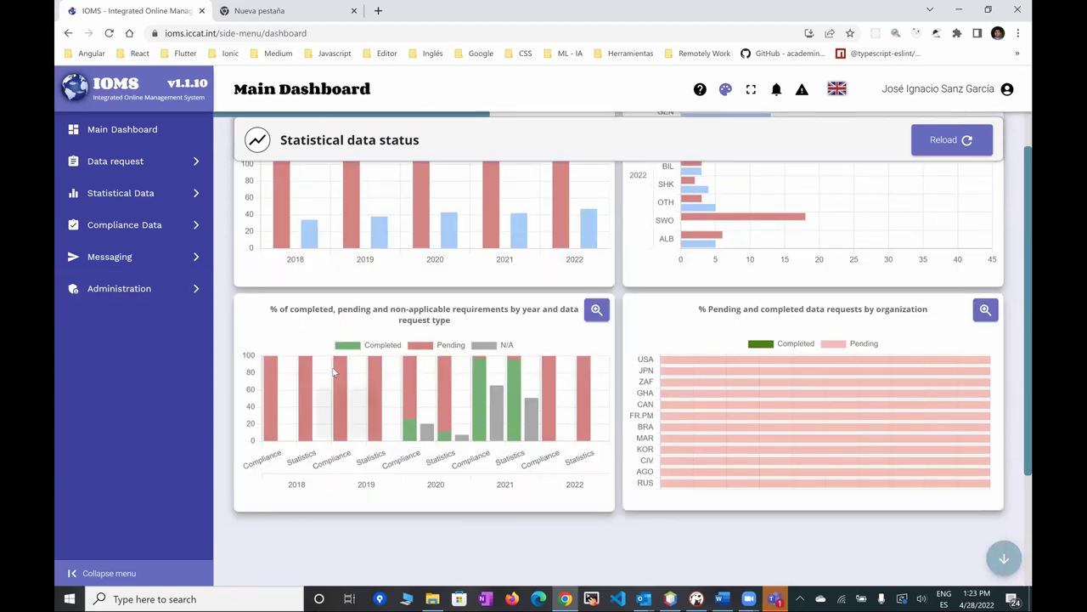
scroll(344, 349, down, 1)
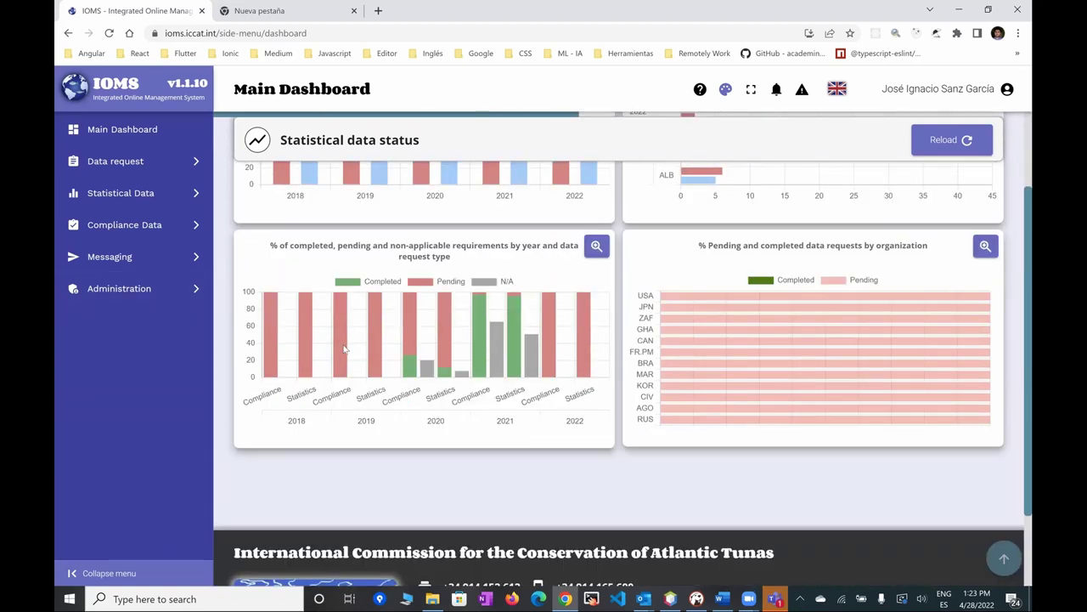
mouse_move(378, 341)
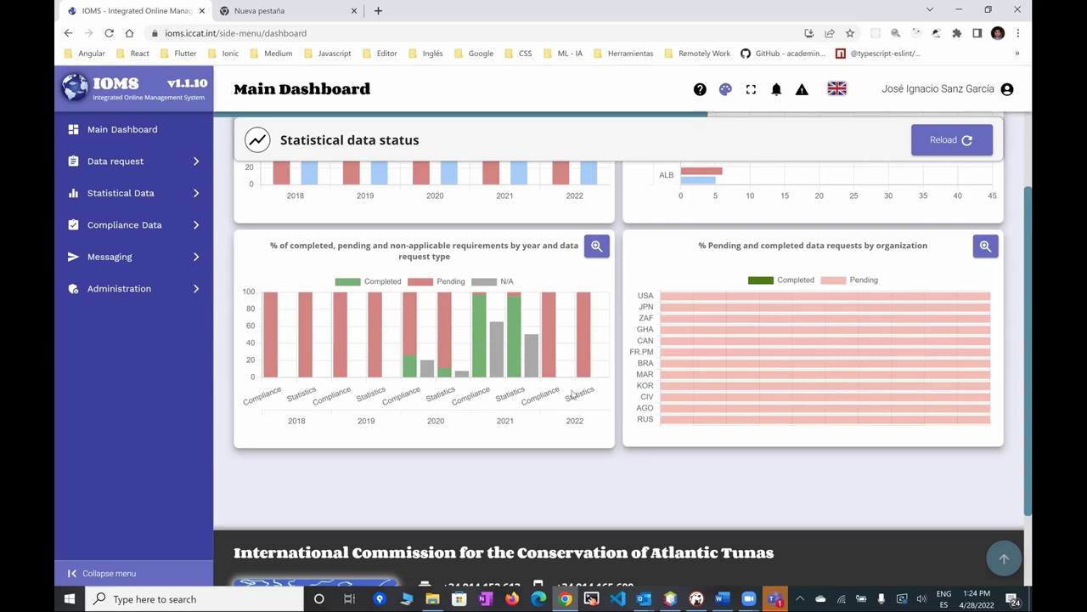
mouse_move(517, 368)
mouse_move(483, 379)
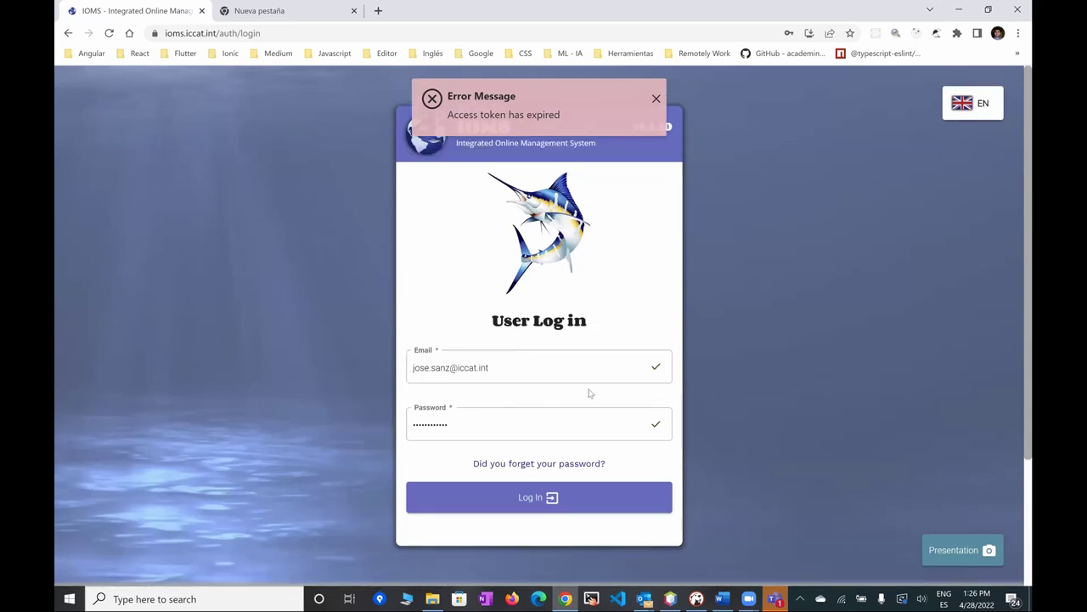
Sign back into IOMS with the prefilled email and password after the access token expired
click(548, 499)
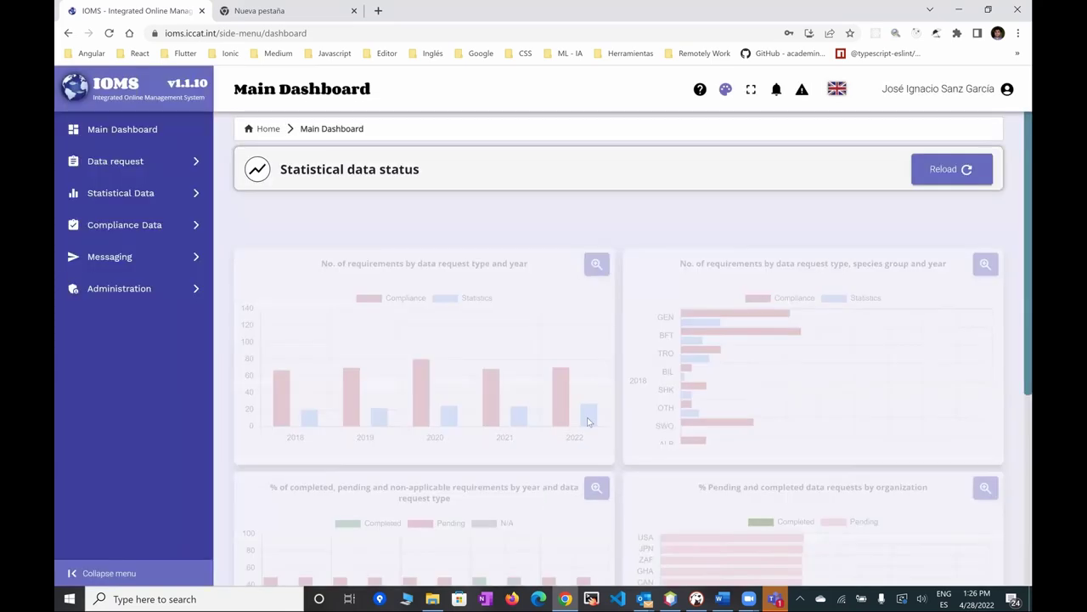
Scroll through the Main Dashboard's Statistical data status charts and back to the top
scroll(612, 229, down, 2)
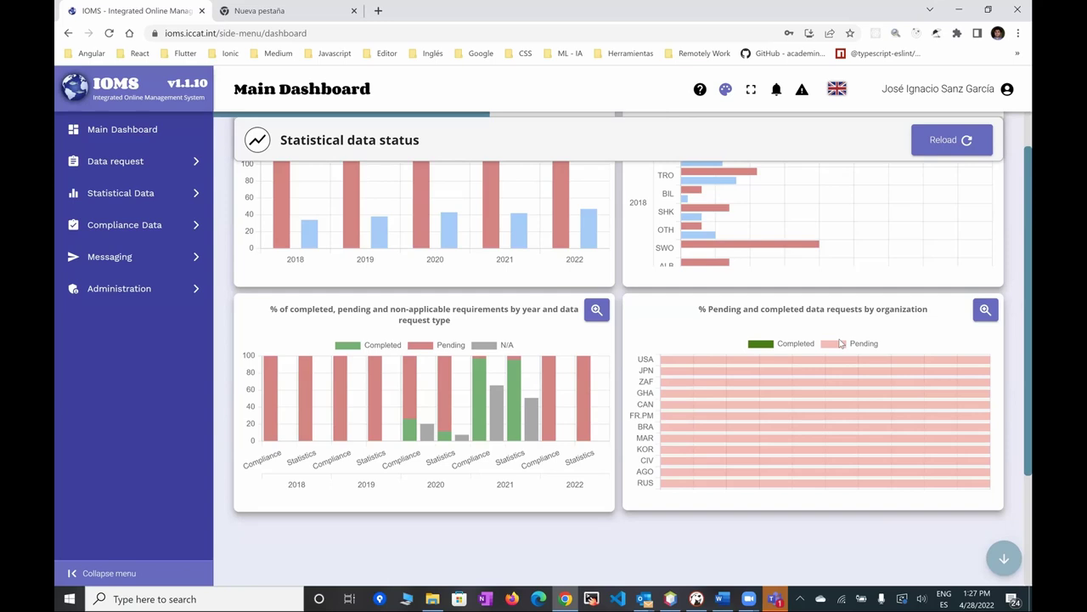
mouse_move(800, 411)
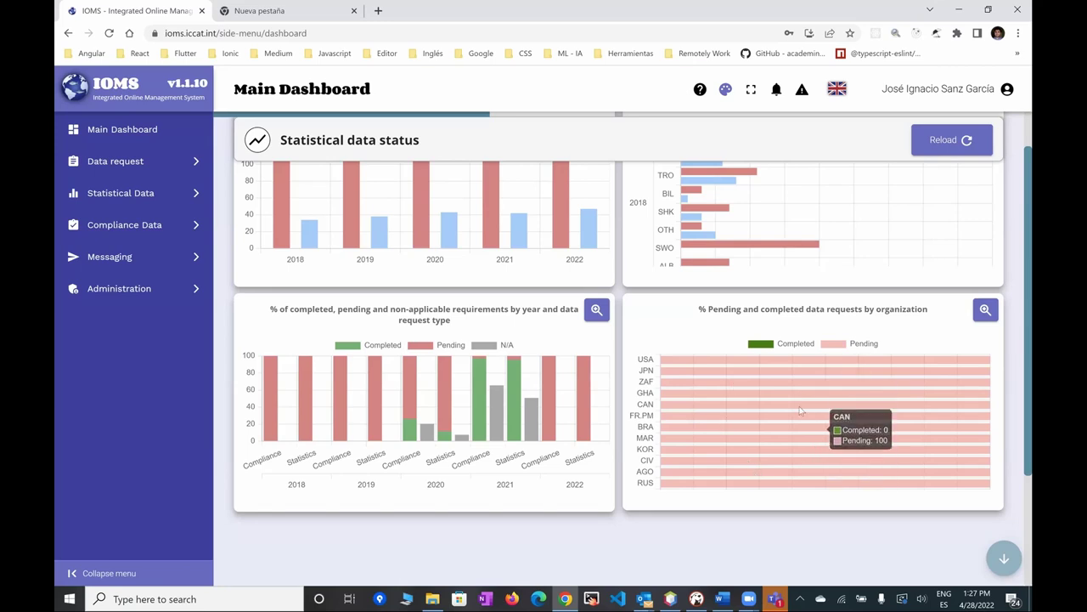
scroll(745, 315, up, 2)
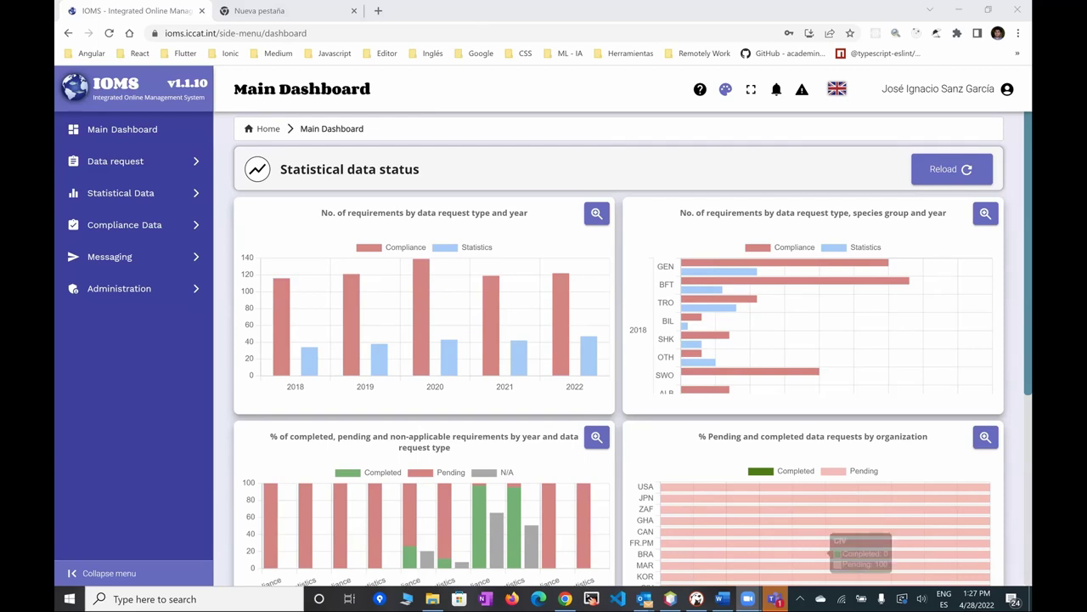
mouse_move(748, 599)
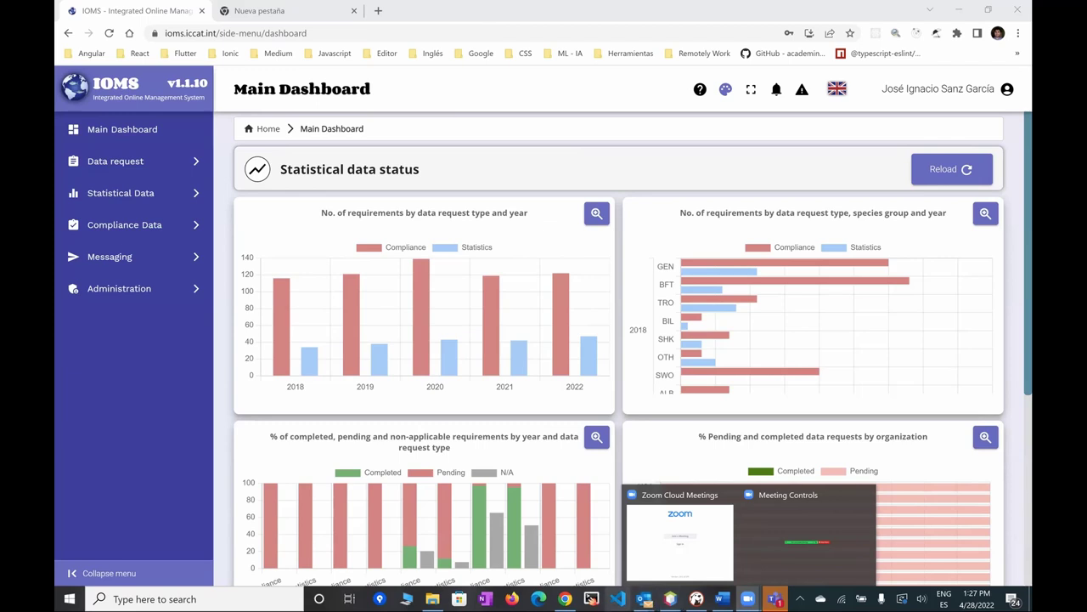
click(774, 598)
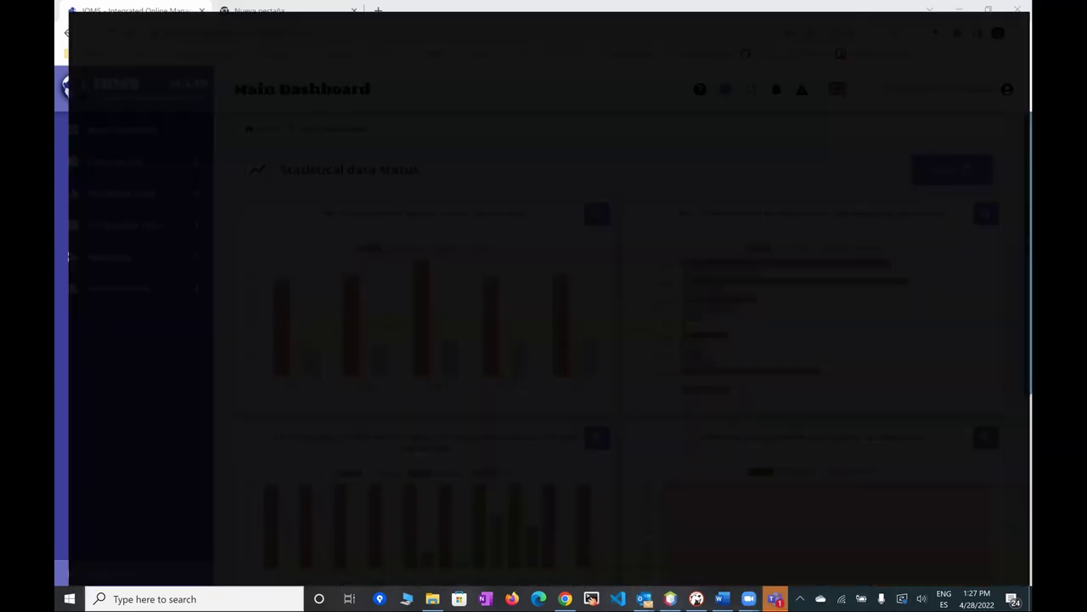
scroll(726, 489, down, 3)
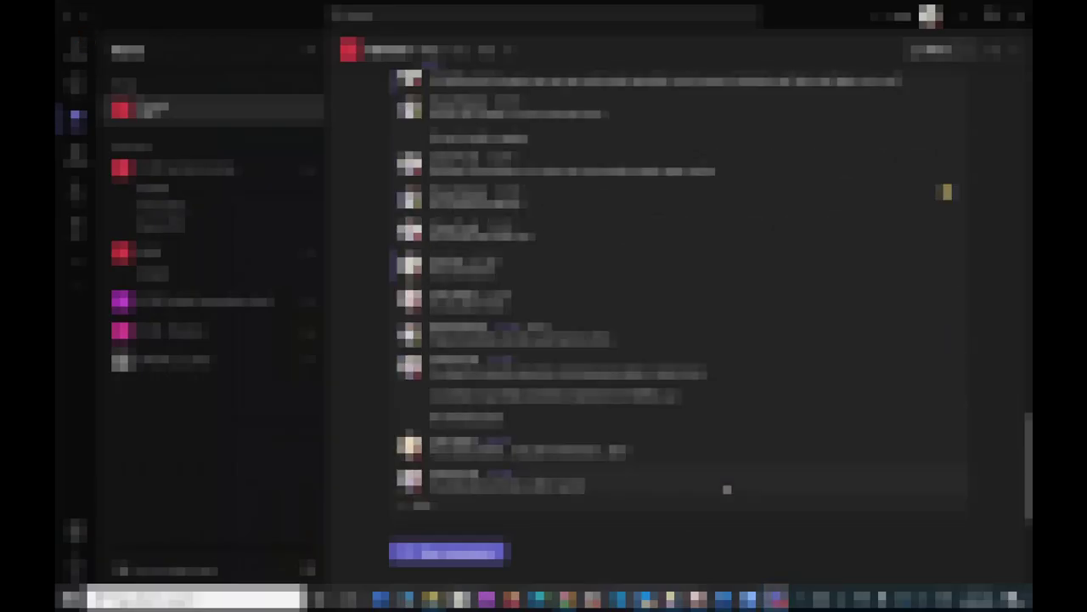
click(966, 16)
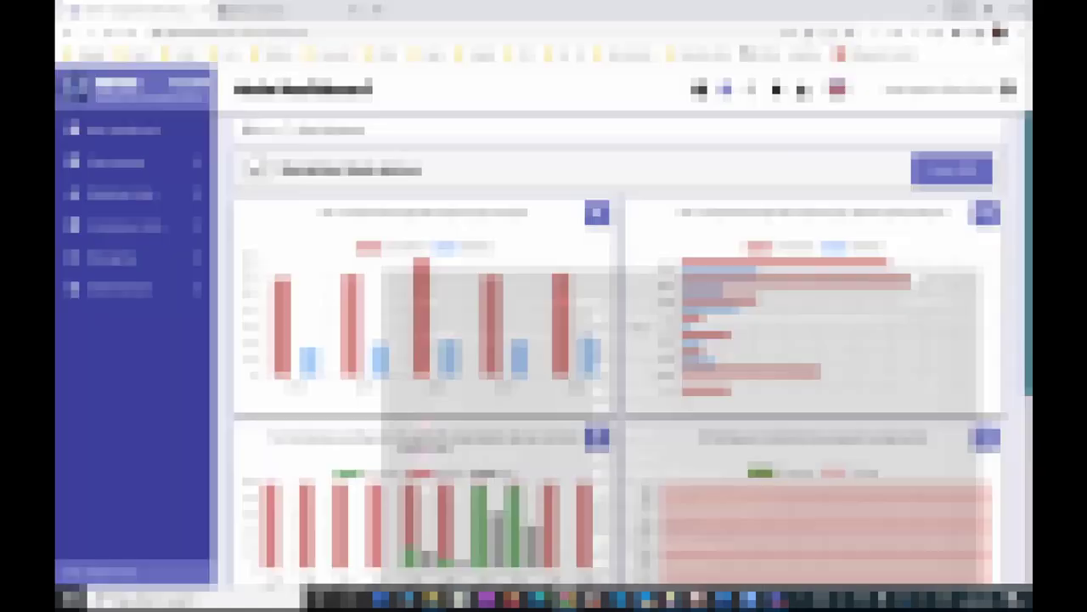
Scroll past the dashboard charts and switch to the Data request section
click(748, 599)
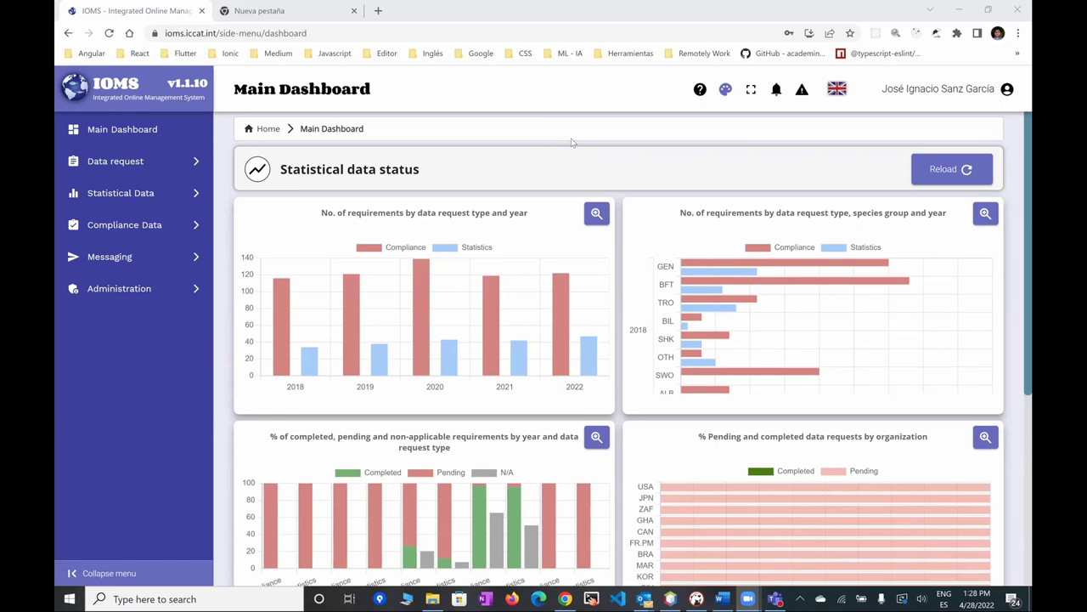
scroll(572, 143, down, 1)
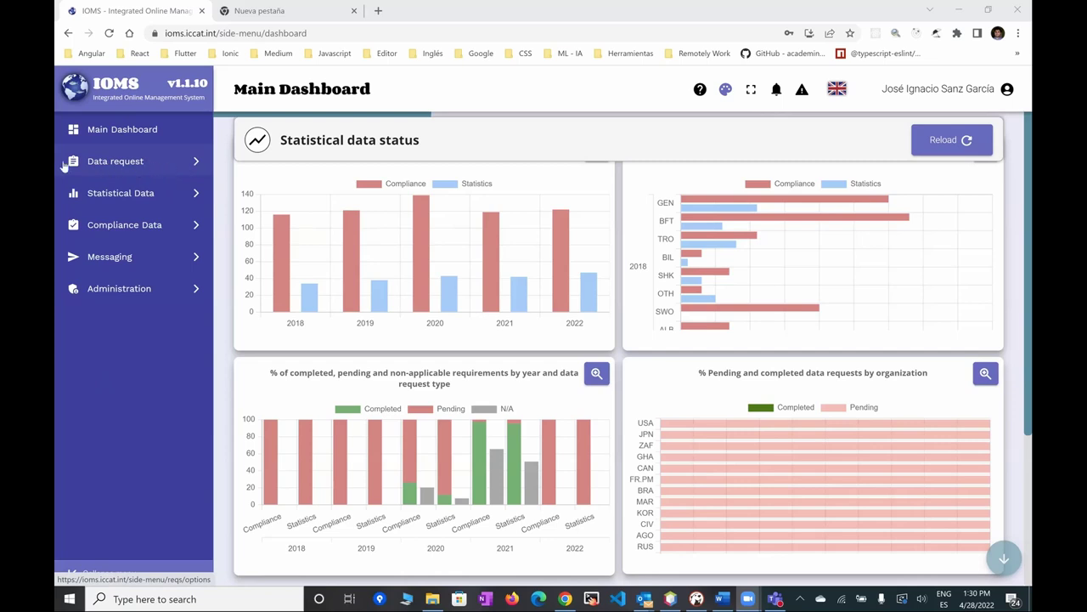
click(127, 166)
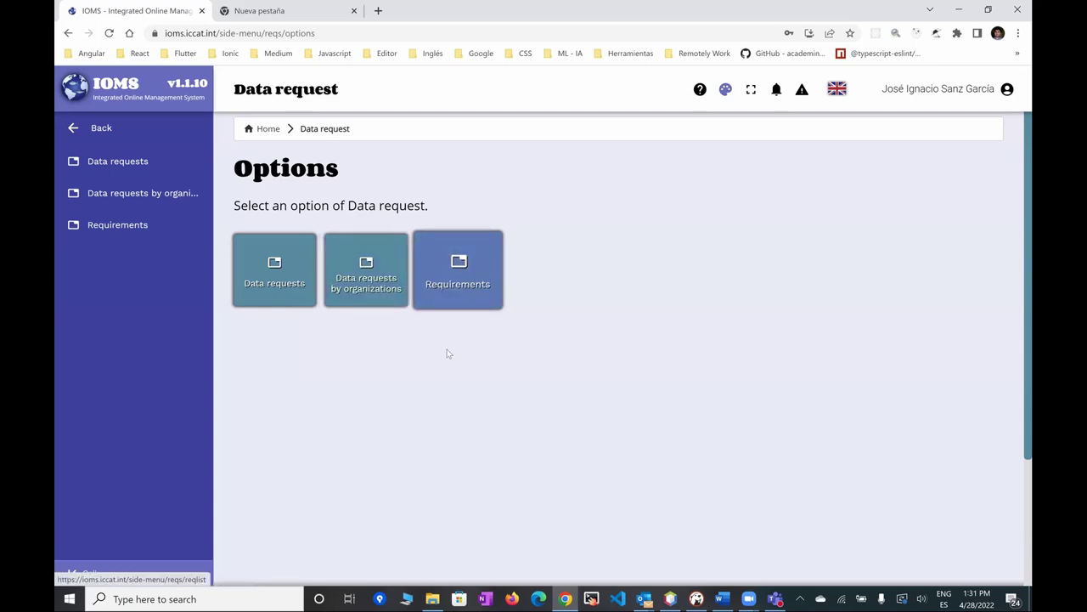
Open the Data requests list of ICCAT circulars, scroll the table and open the Languages menu
click(278, 272)
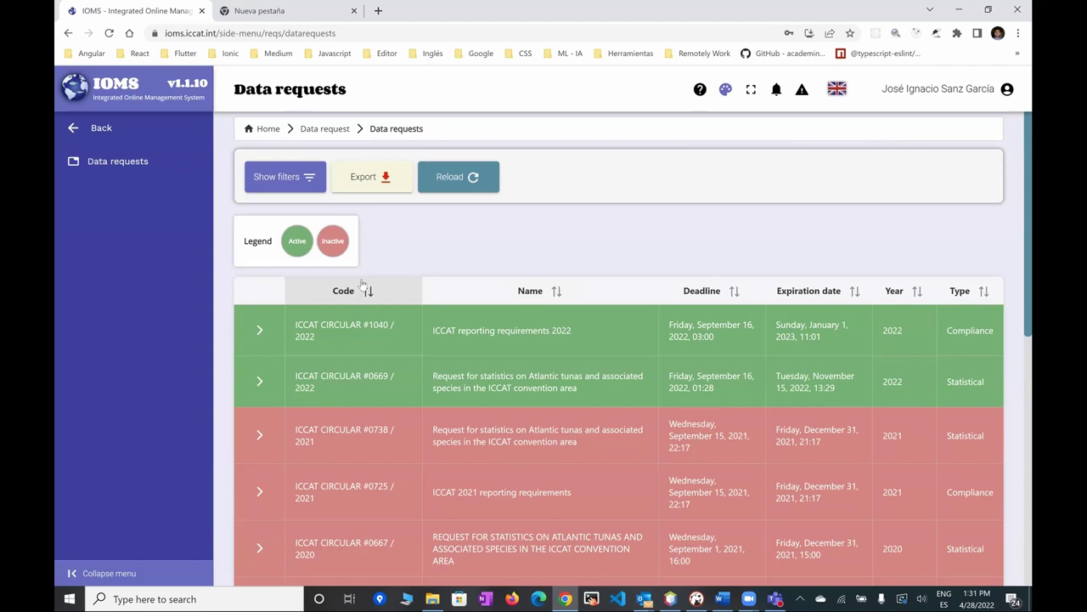
scroll(348, 285, down, 1)
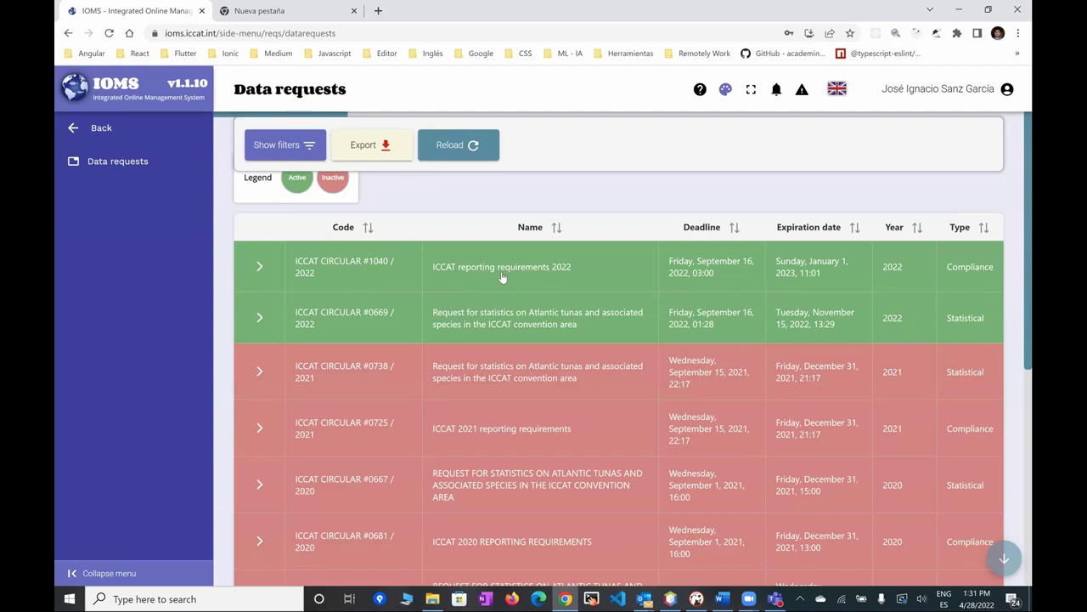
click(844, 95)
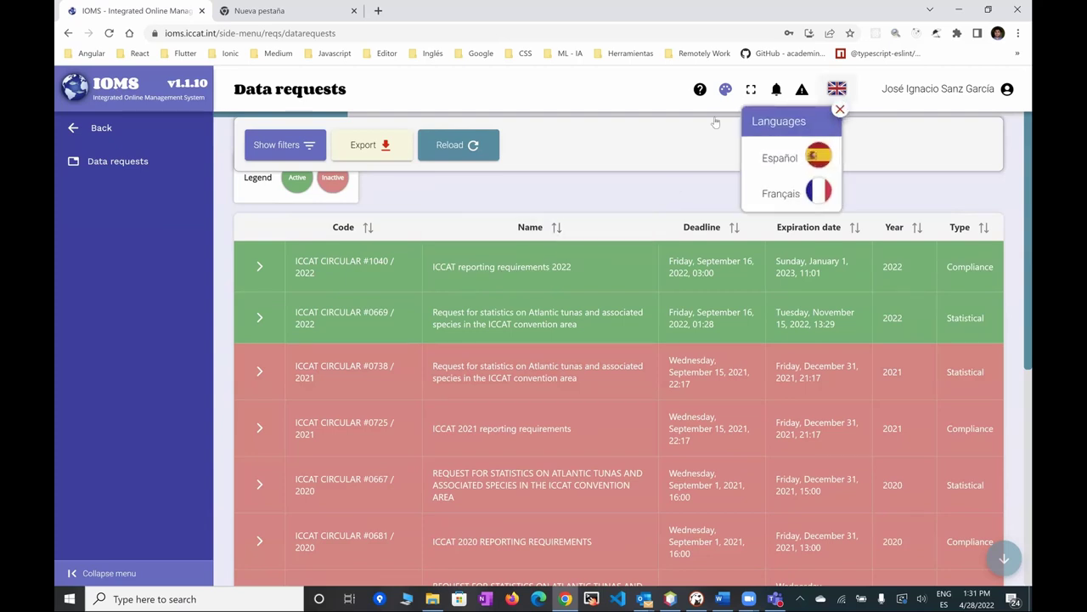
Dismiss the Languages menu and expand ICCAT CIRCULAR #1040 / 2022 to show AGO, ALB, BRA and others
click(544, 278)
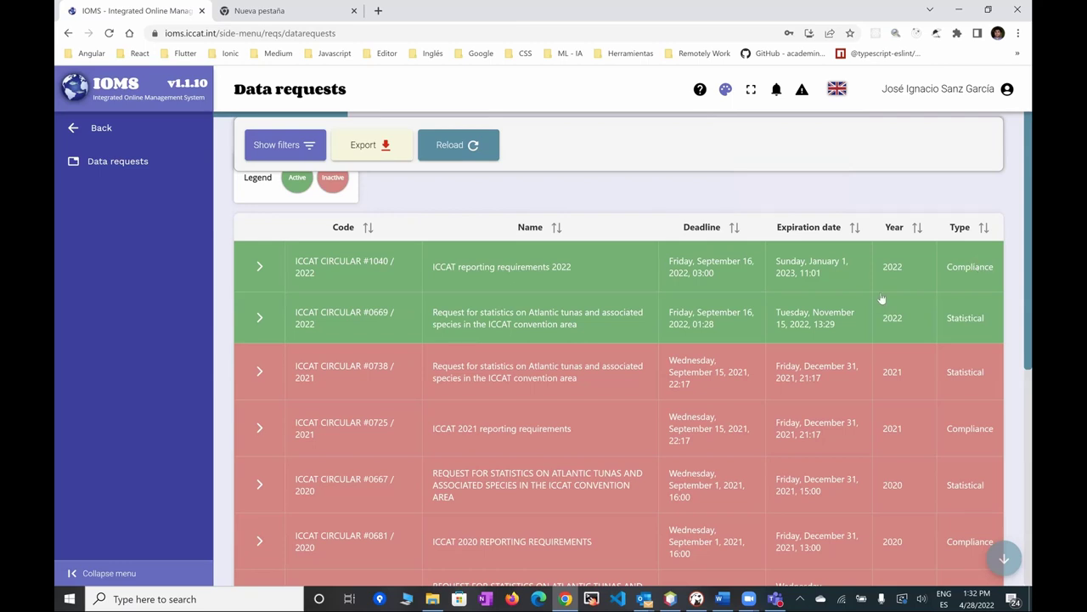
scroll(882, 299, up, 1)
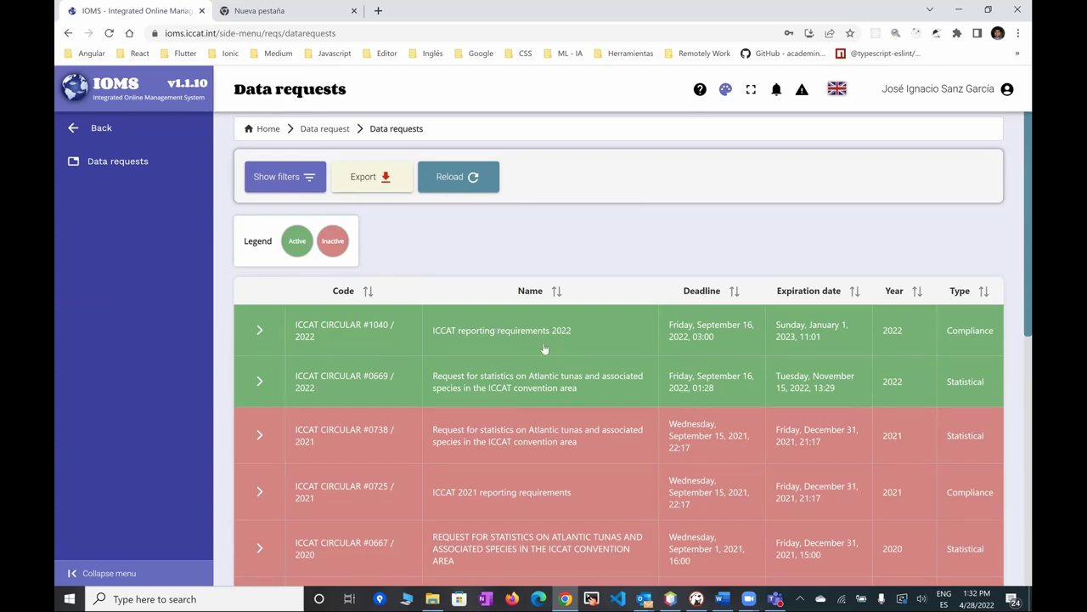
scroll(660, 384, down, 2)
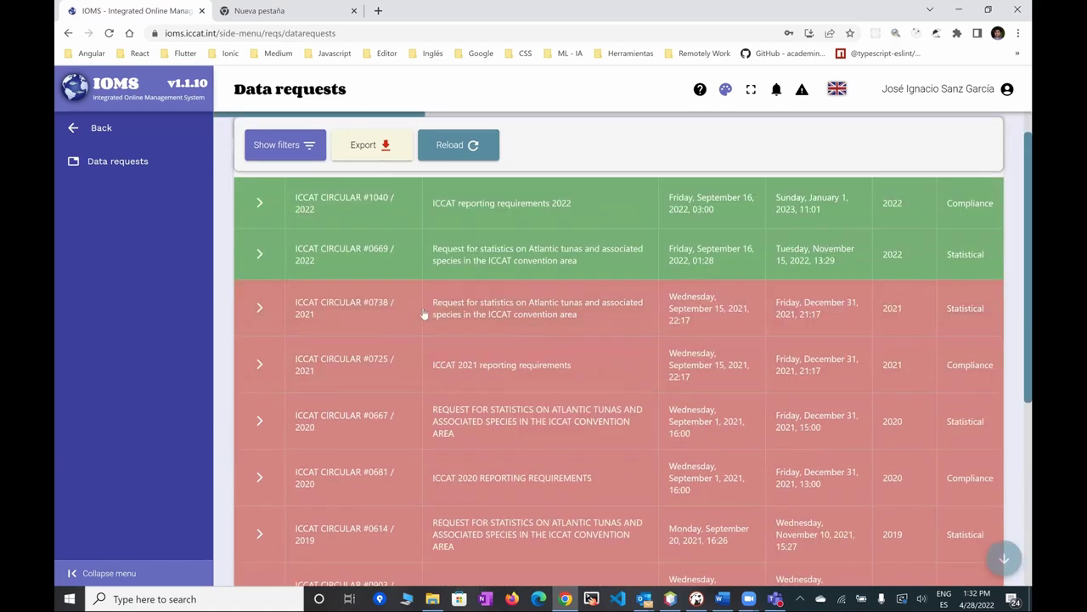
scroll(373, 247, down, 2)
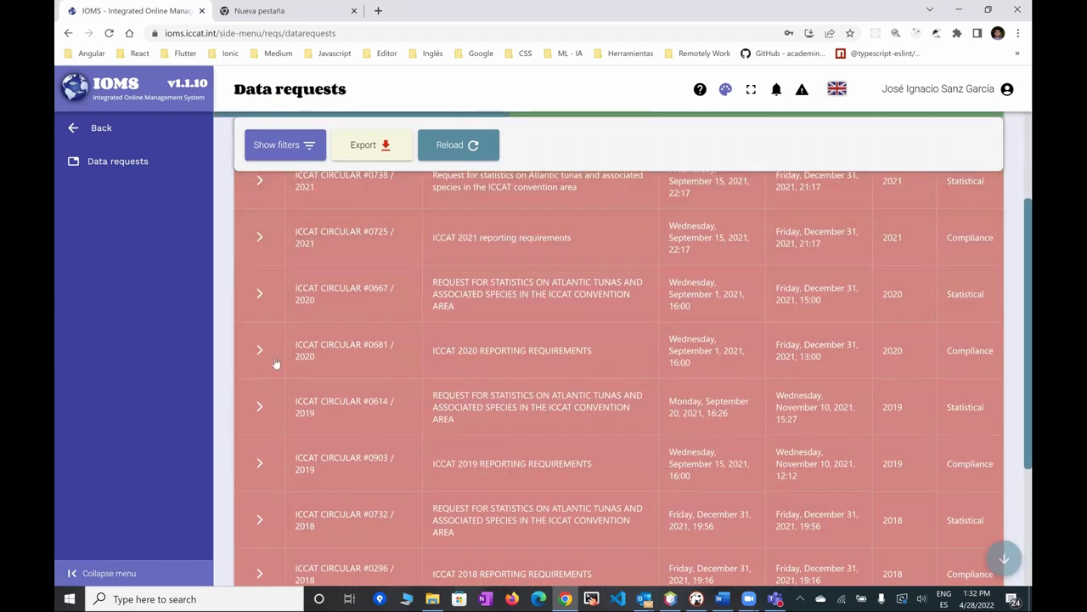
scroll(583, 328, down, 3)
scroll(856, 425, up, 4)
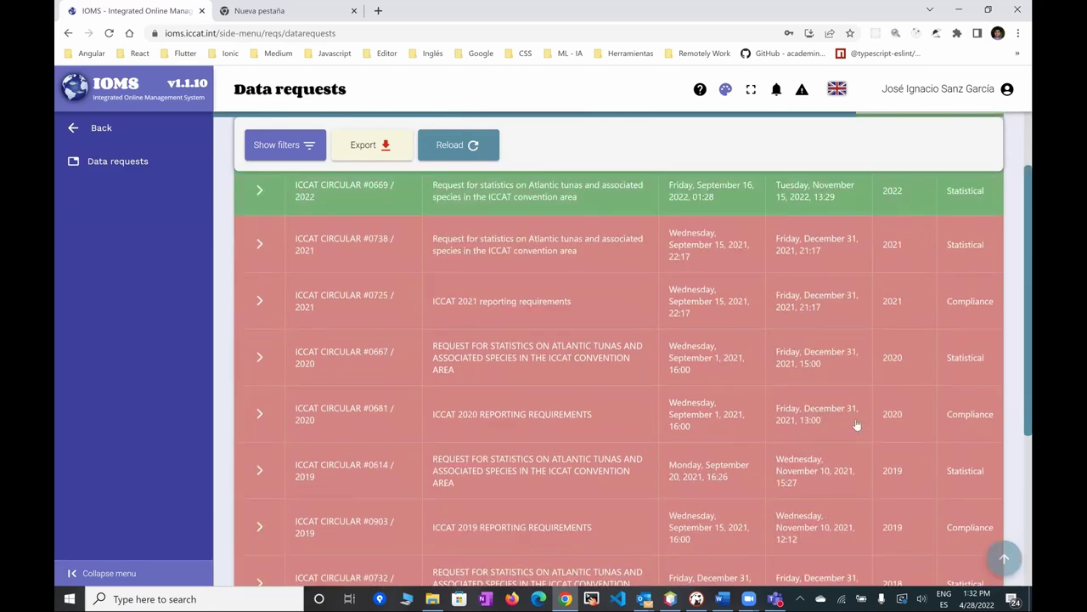
scroll(856, 424, up, 2)
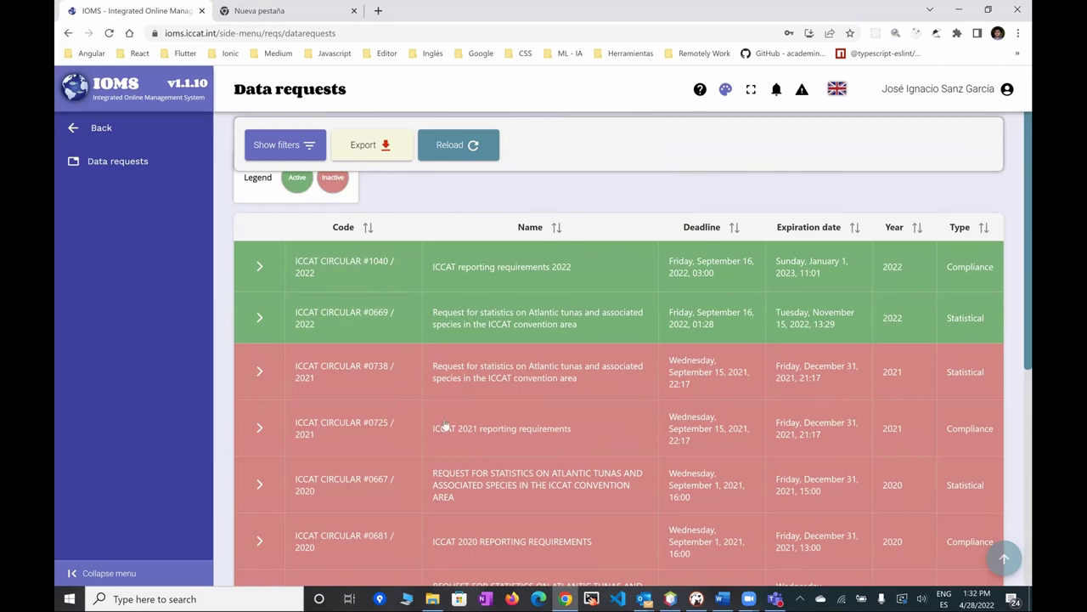
scroll(445, 425, up, 1)
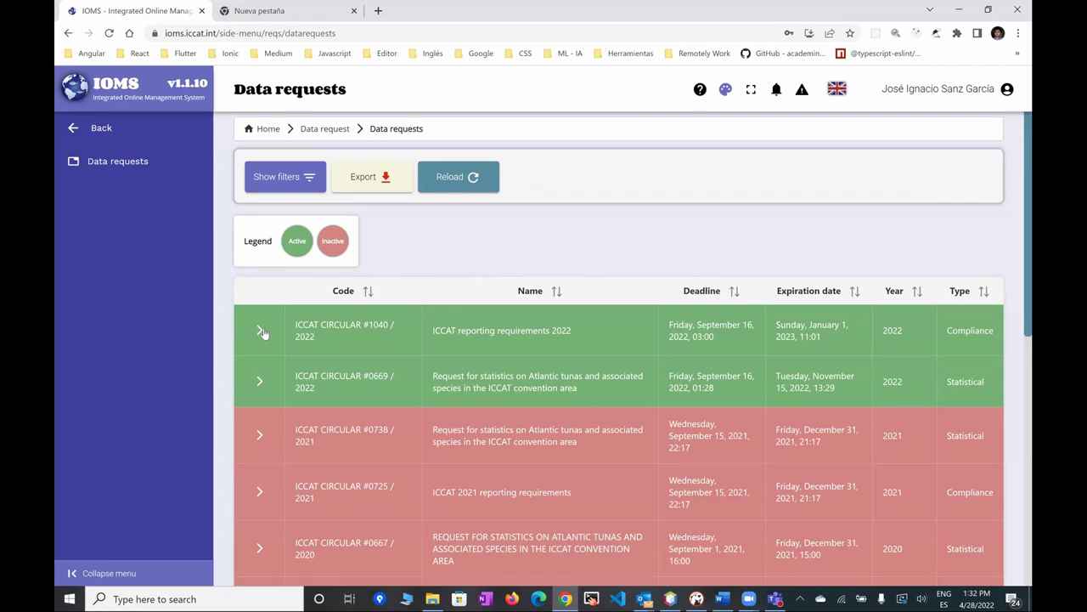
click(261, 332)
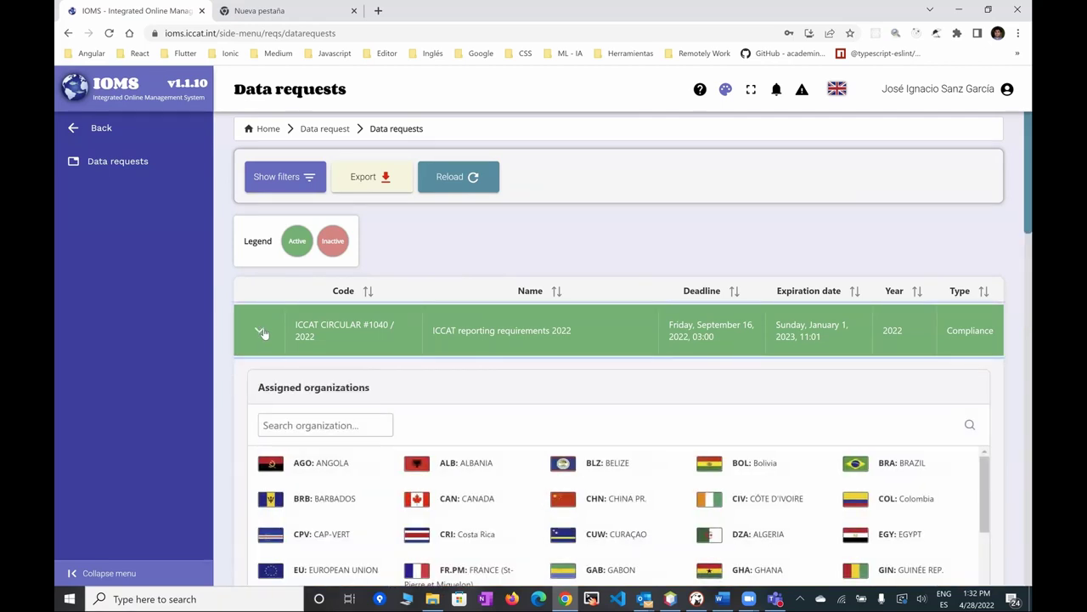
scroll(501, 310, down, 2)
scroll(502, 310, up, 1)
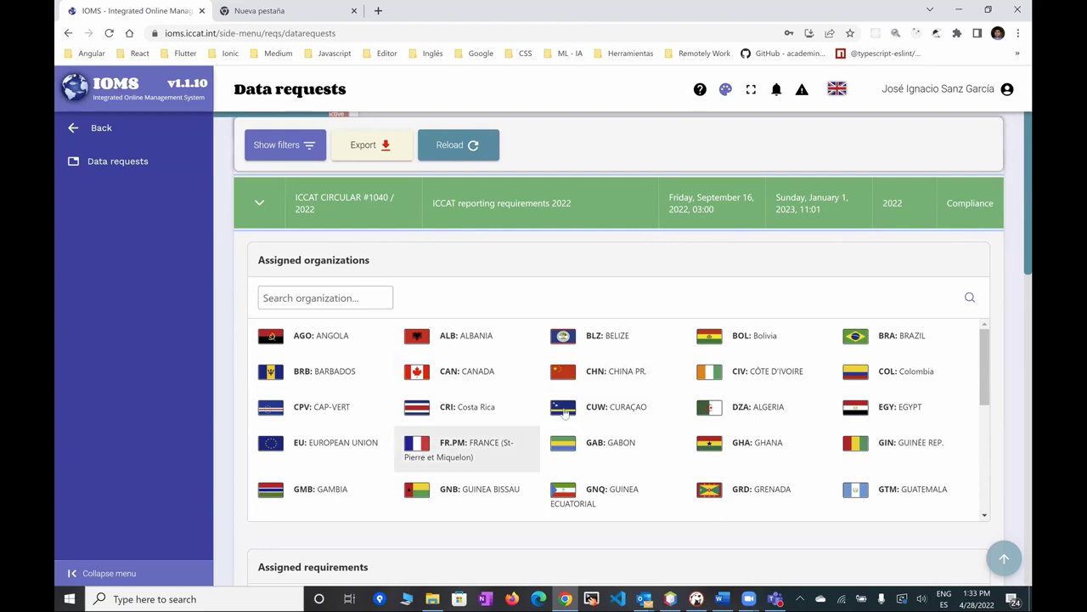
scroll(565, 415, down, 2)
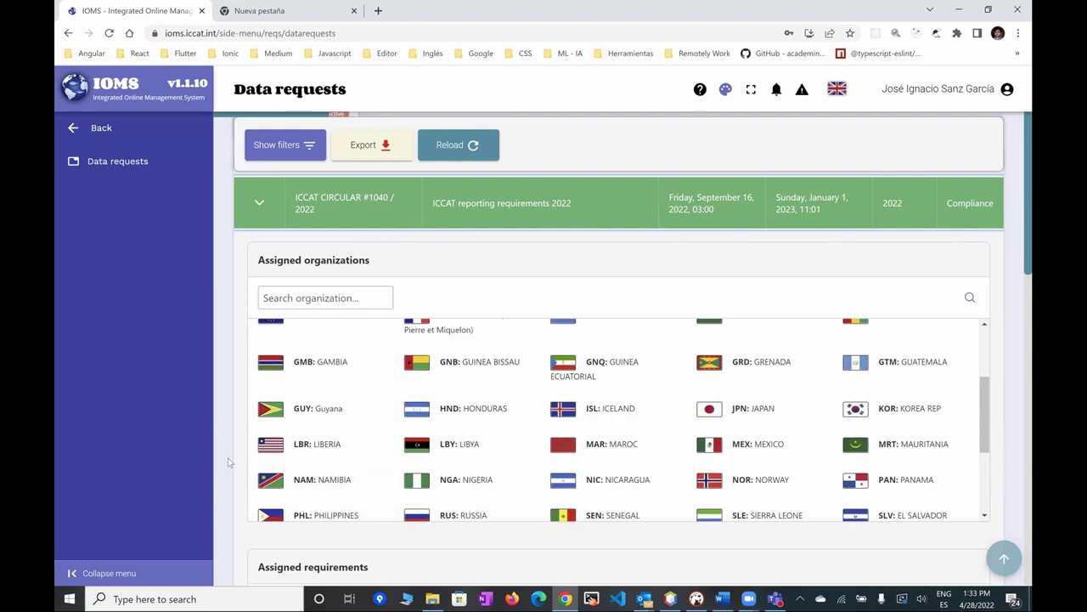
scroll(241, 447, down, 3)
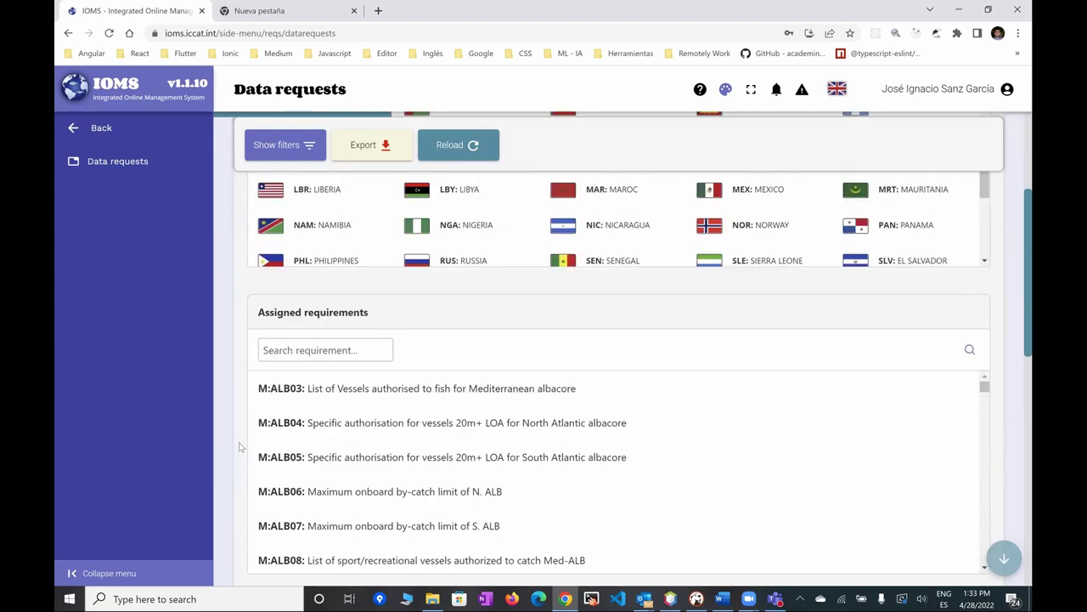
scroll(660, 357, down, 1)
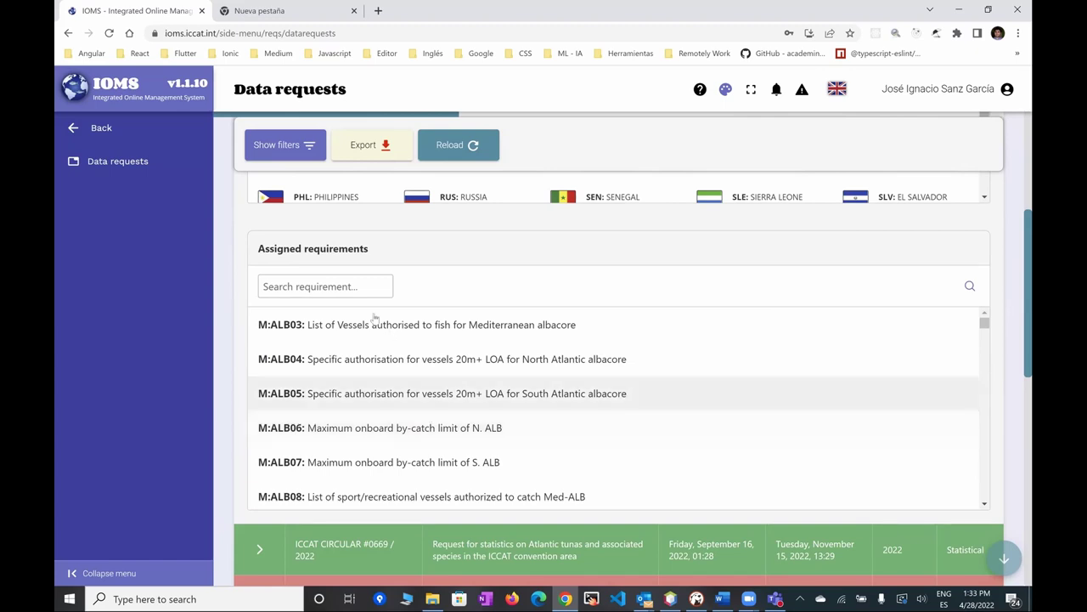
scroll(323, 261, up, 3)
scroll(322, 287, up, 2)
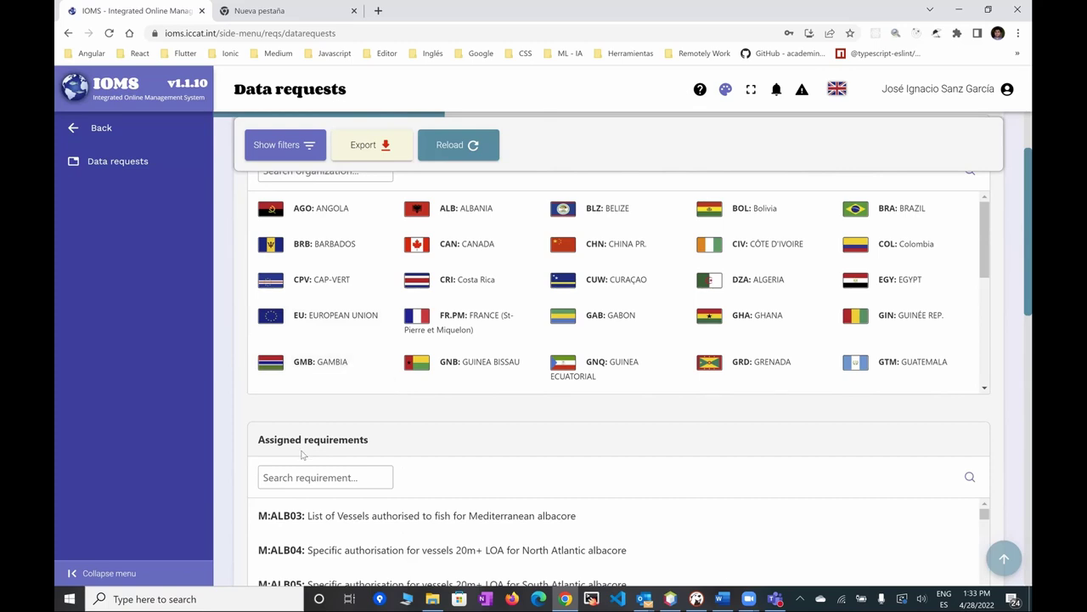
scroll(301, 314, up, 2)
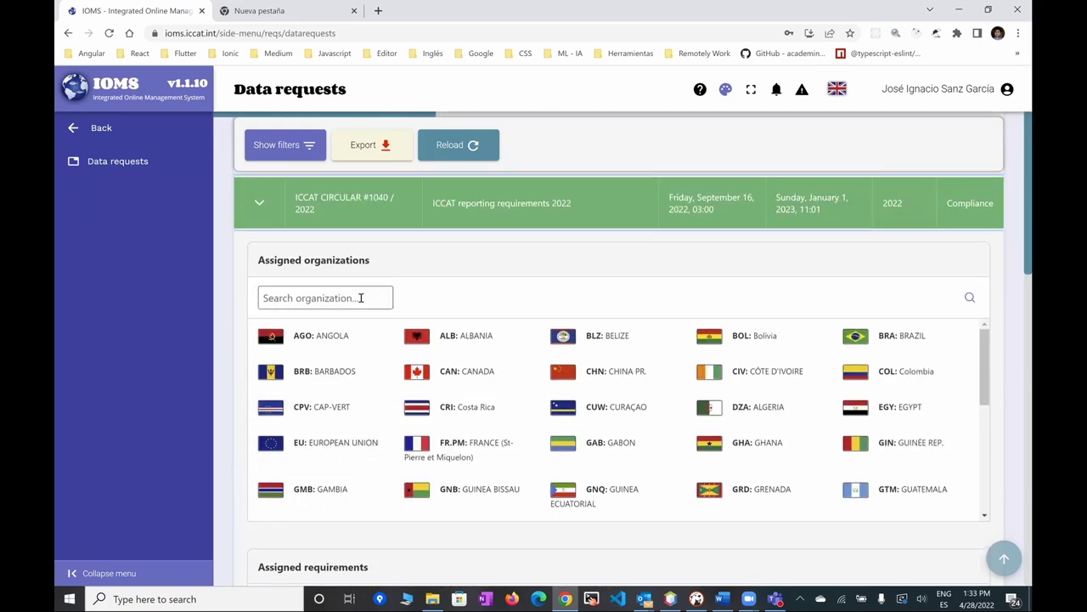
click(357, 299)
scroll(361, 493, down, 1)
click(345, 541)
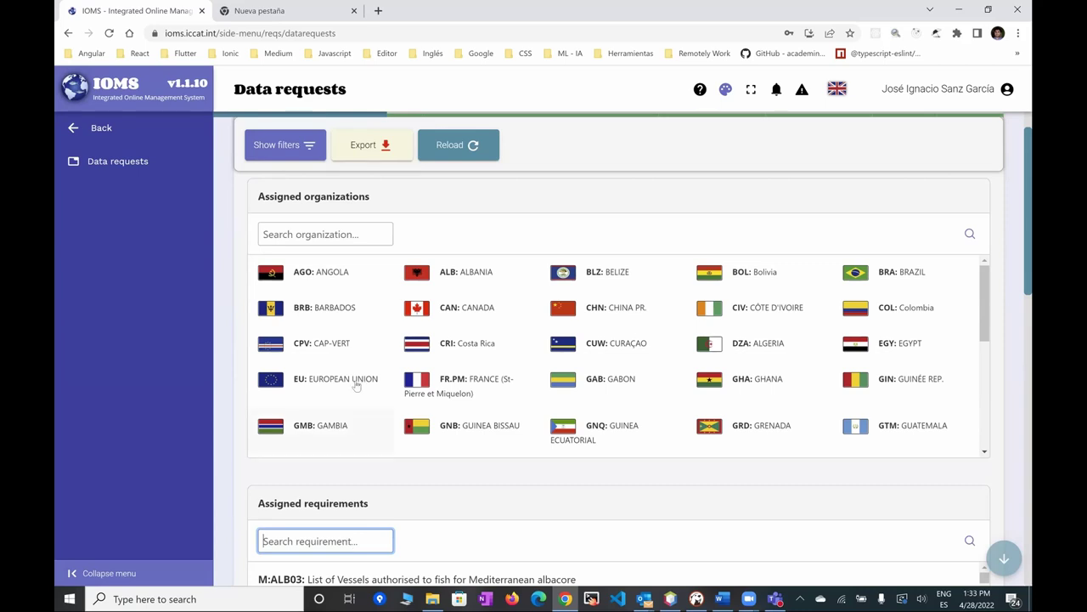
click(358, 232)
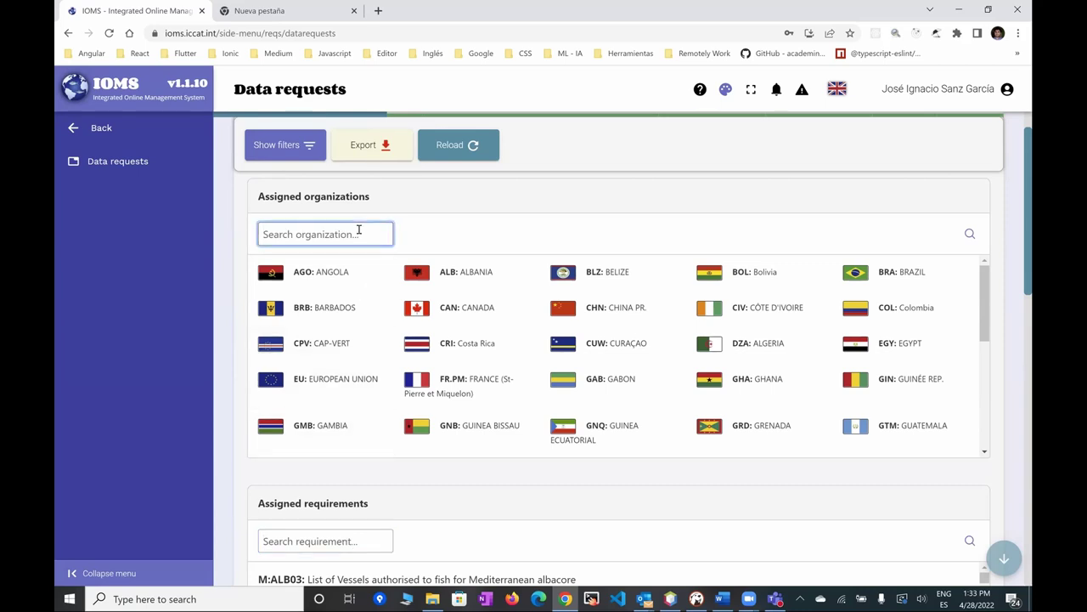
Search organizations for 'guat' to confirm GTM: GUATEMALA, then clear the search
text(guat)
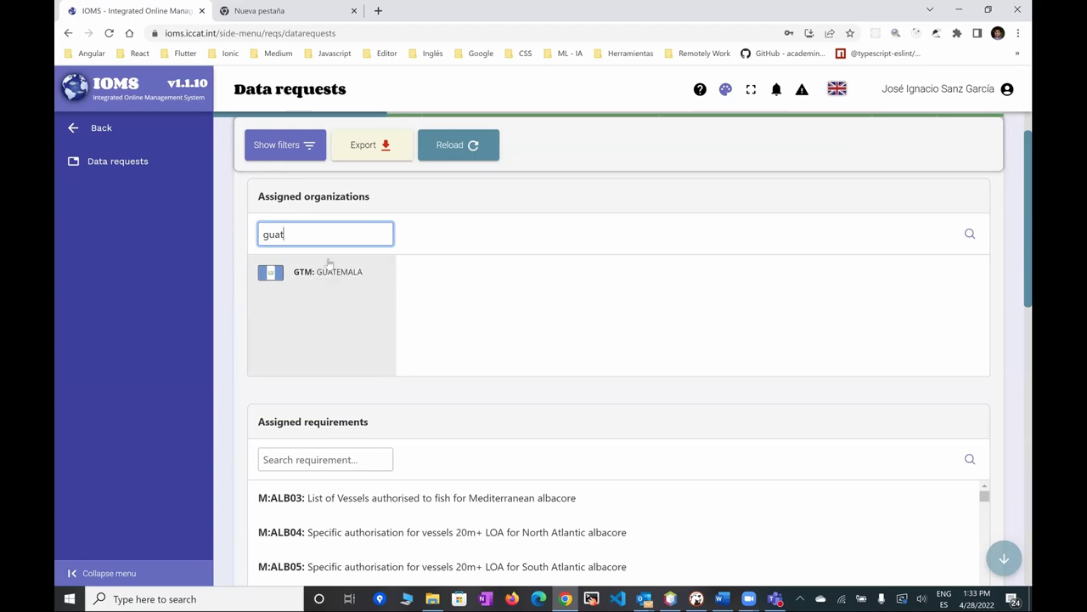
double_click(301, 229)
key(BackSpace)
Filter the assigned requirements by 'M:BT' to list the bluefin tuna entries M:BFT01–M:BFT07
scroll(334, 389, down, 1)
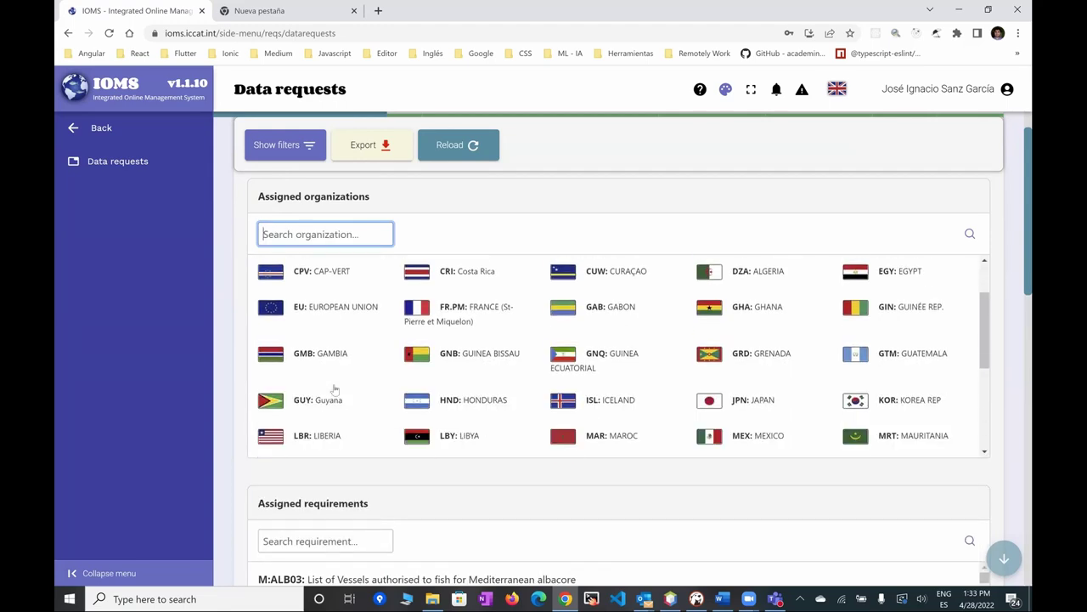
scroll(437, 499, down, 2)
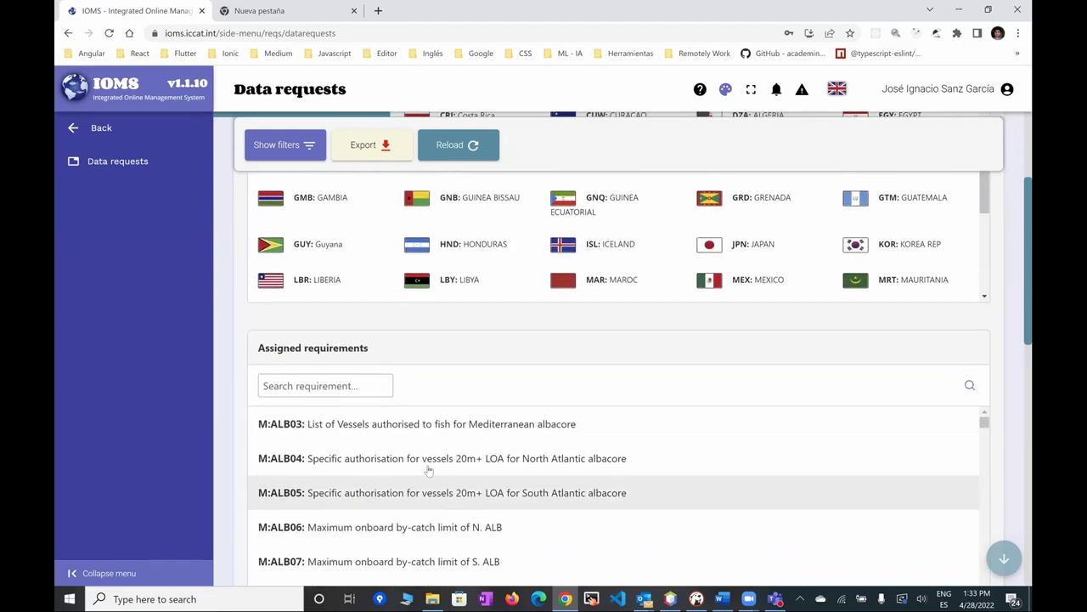
scroll(436, 369, down, 1)
click(356, 309)
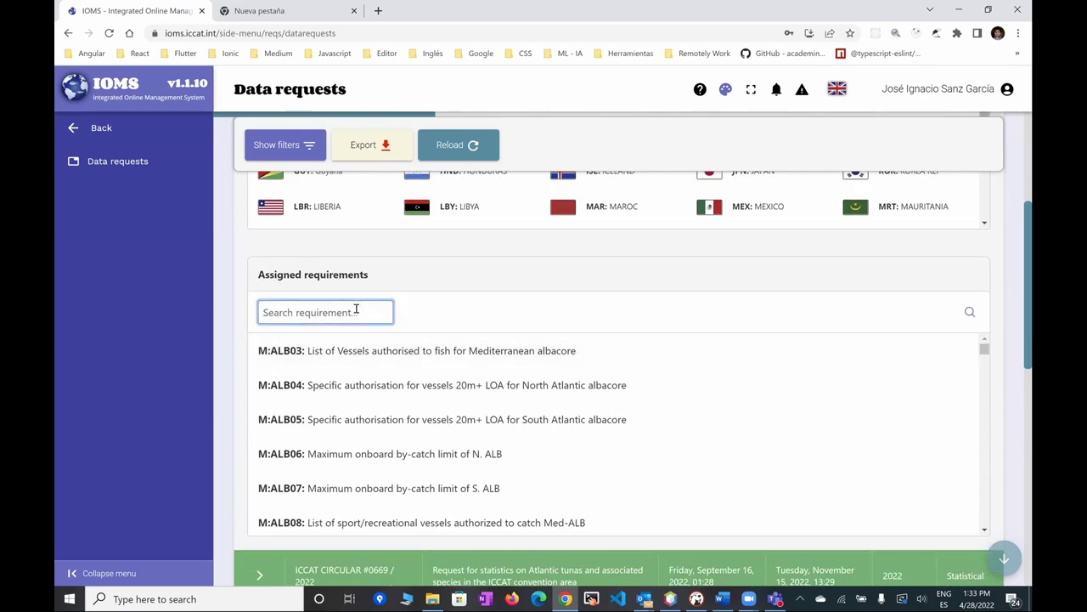
text(M:BT)
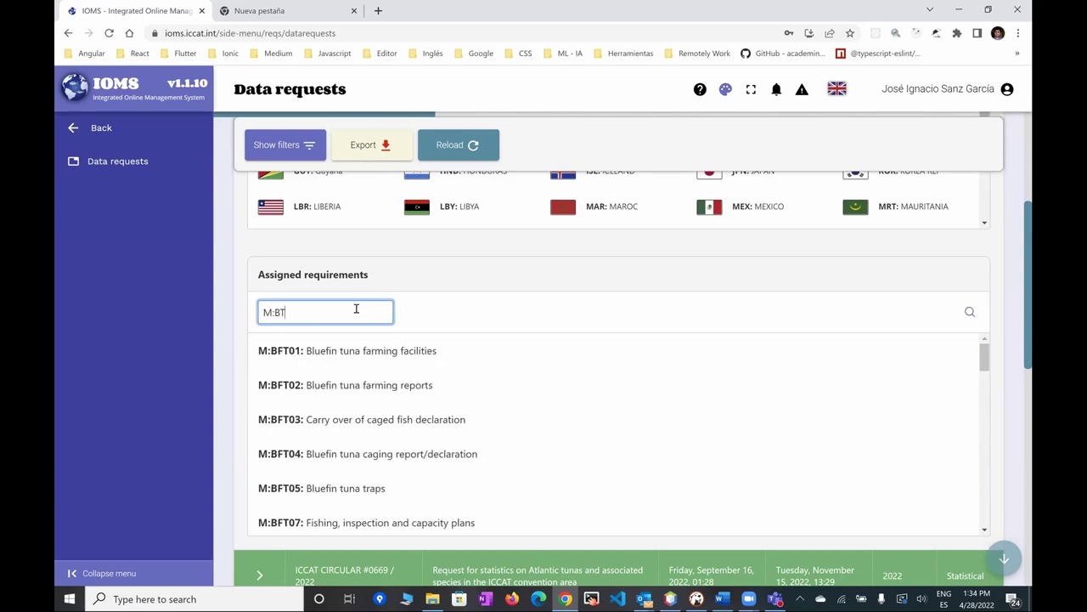
Correct the requirement search to 'M:BFT03', then clear it and return to the top of the list
key(BackSpace)
text(FT03)
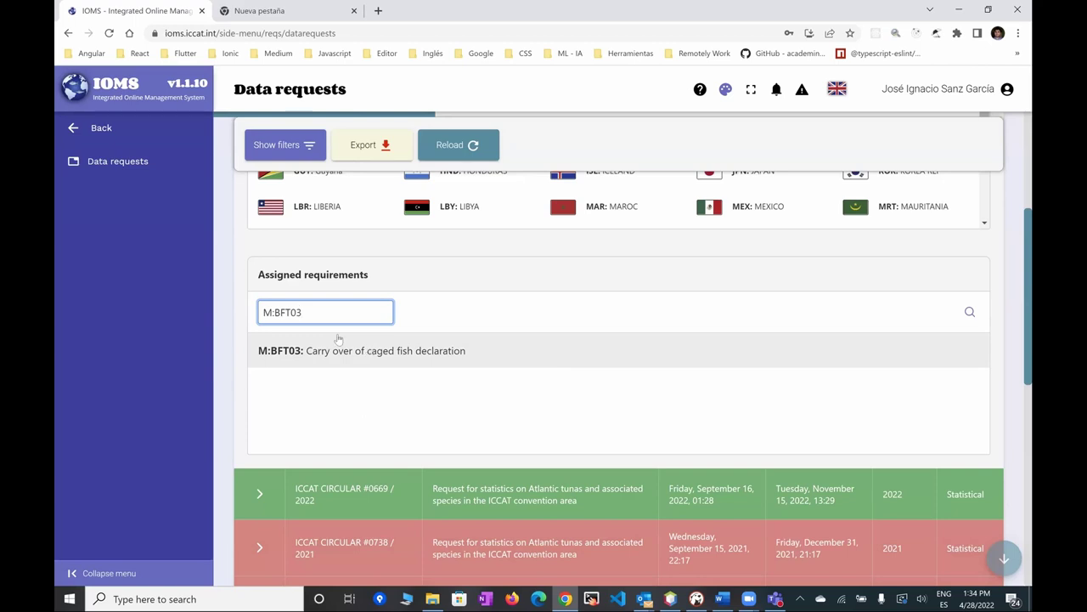
double_click(312, 311)
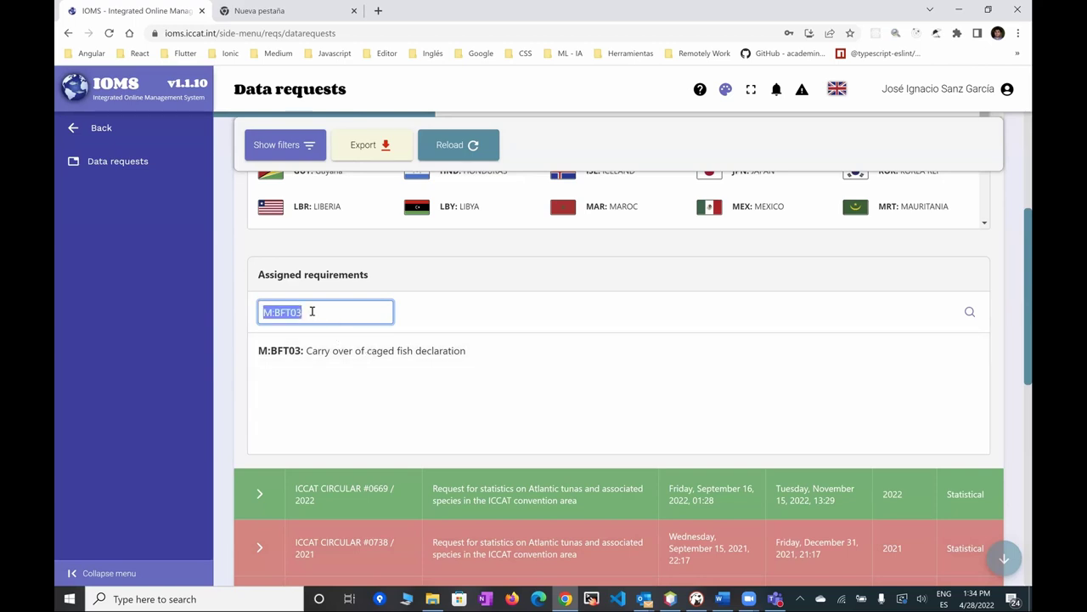
key(BackSpace)
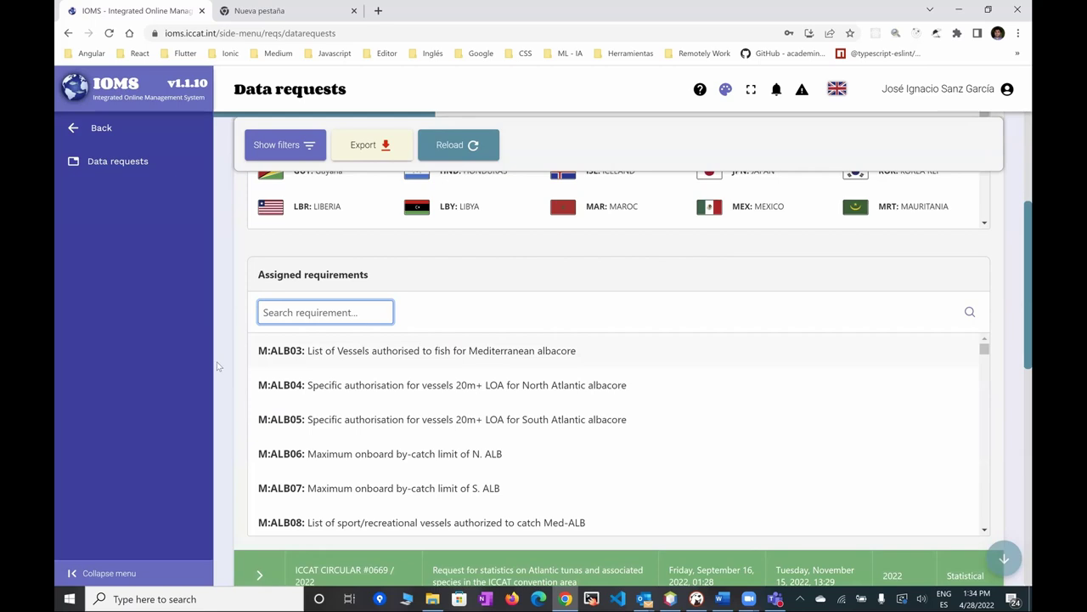
scroll(242, 337, up, 5)
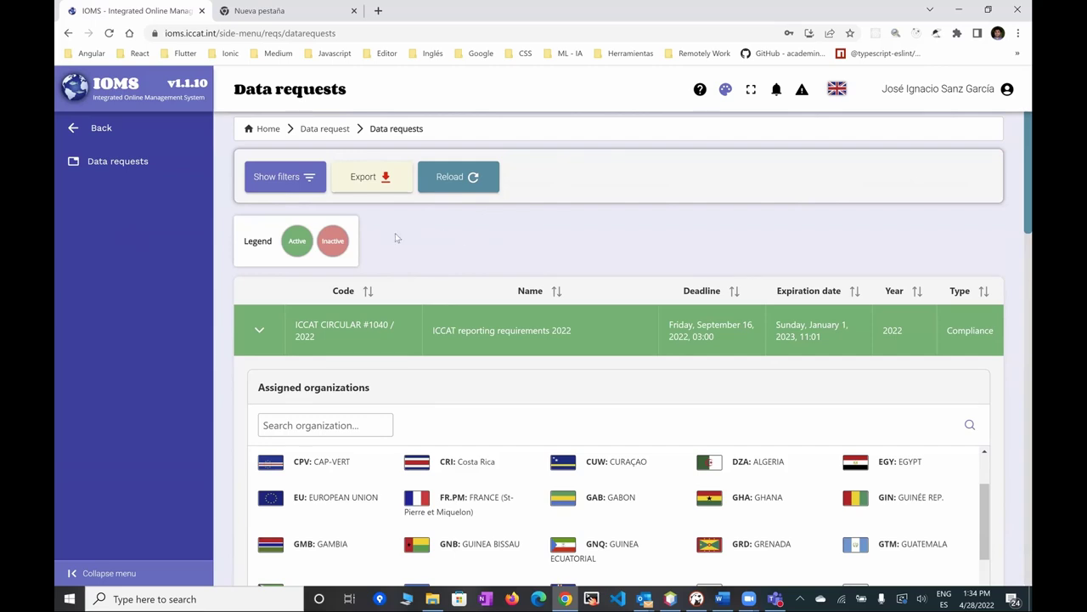
Collapse the ICCAT CIRCULAR #1040 row and go Back to the Data request options
click(261, 335)
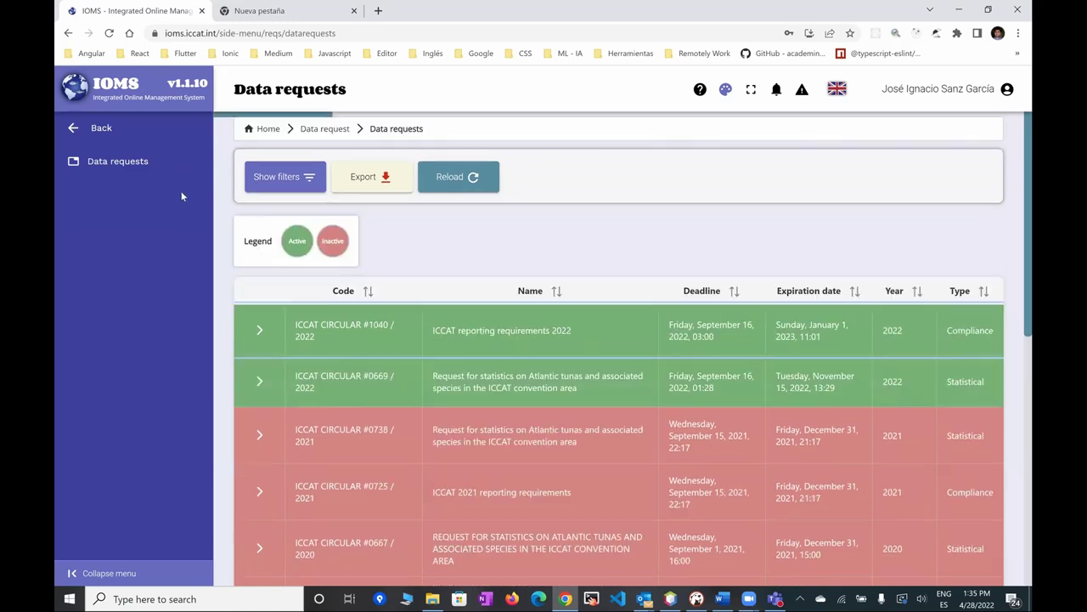
click(101, 129)
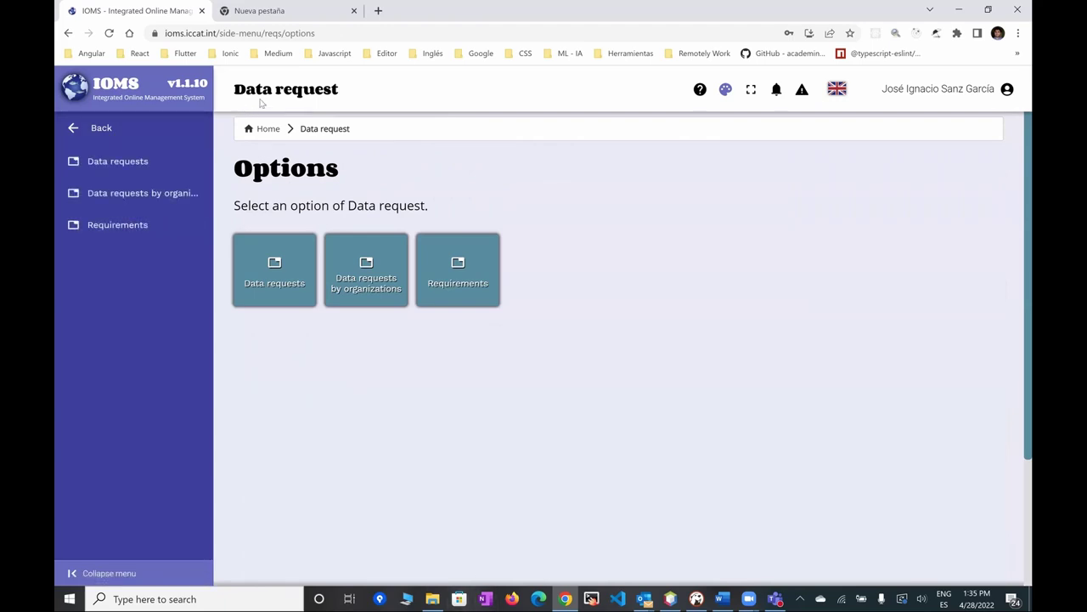
Open Data requests by organizations and scroll the 2022 table of UNITED STATES and JAPAN requests
click(361, 265)
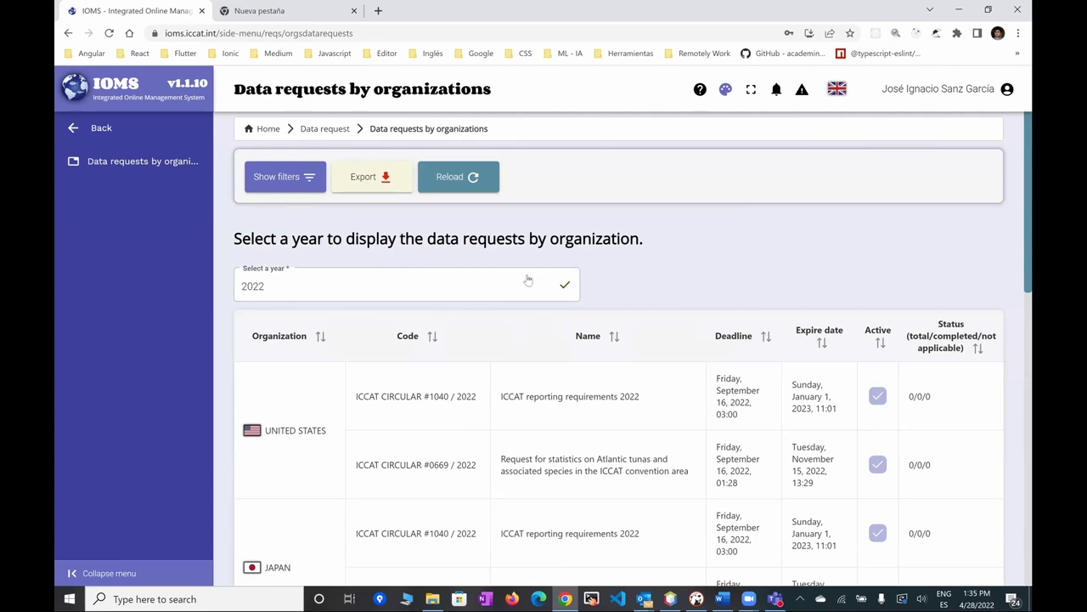
scroll(365, 405, down, 1)
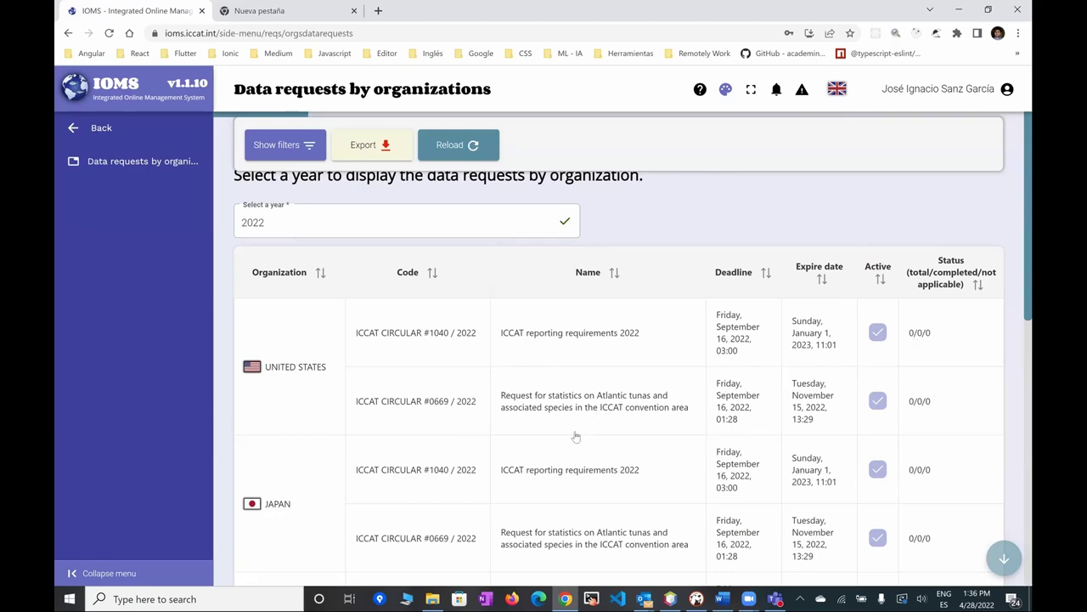
scroll(465, 348, up, 2)
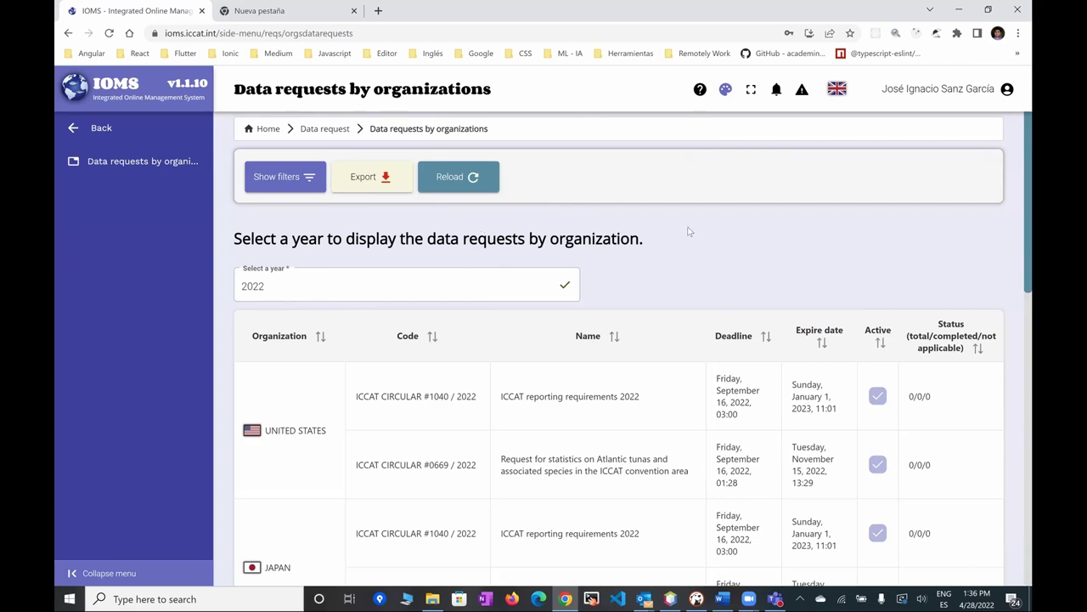
scroll(683, 294, down, 2)
scroll(527, 255, up, 3)
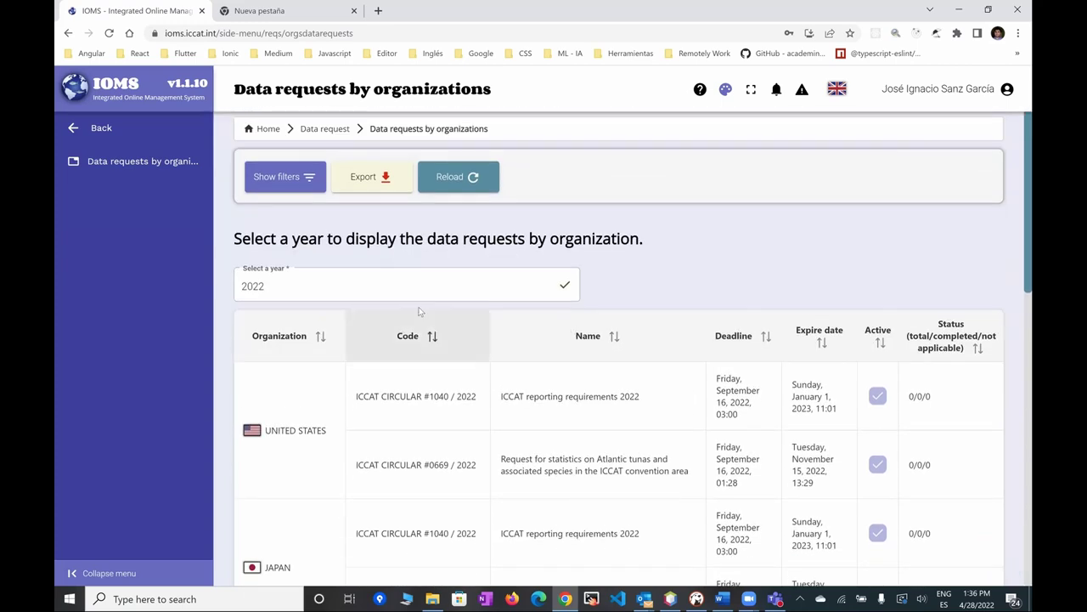
Change the year selector from 2022 to 2021 and review the reloaded circulars #0725 and #0738
click(406, 287)
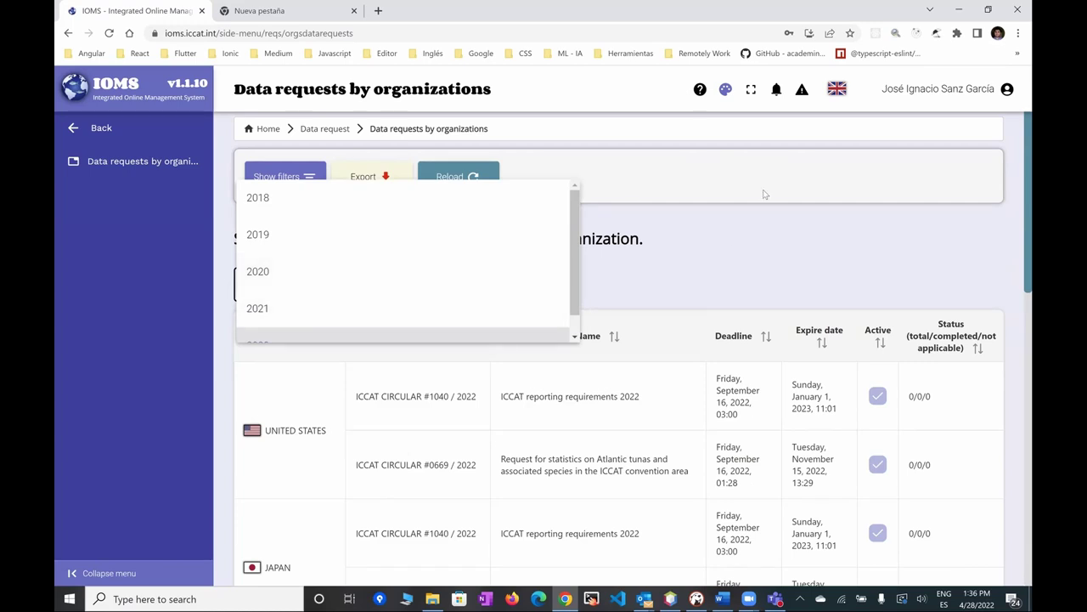
click(785, 224)
scroll(833, 221, down, 3)
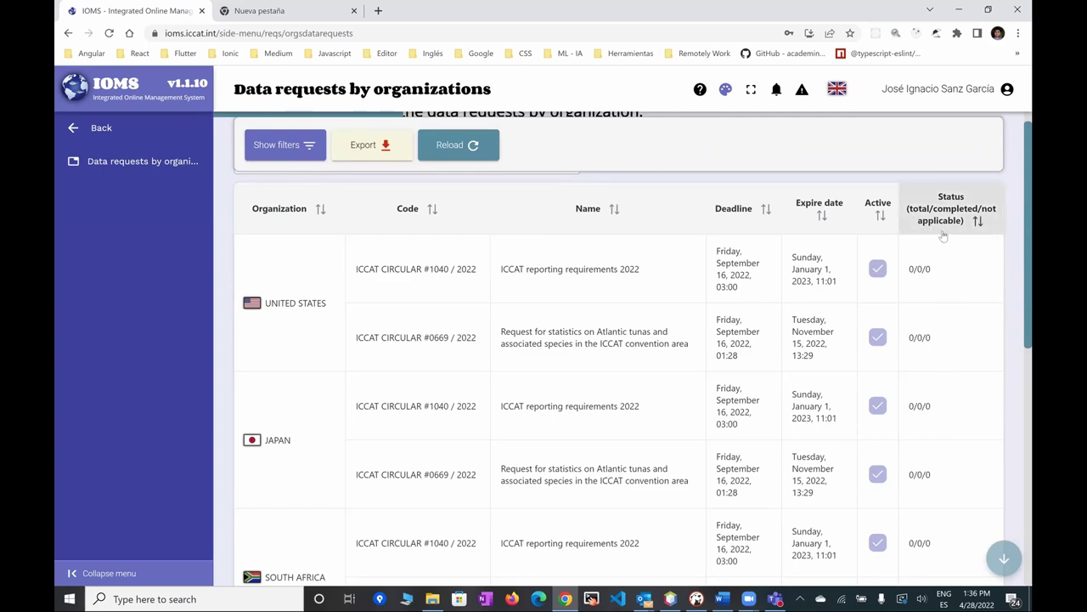
scroll(530, 371, up, 3)
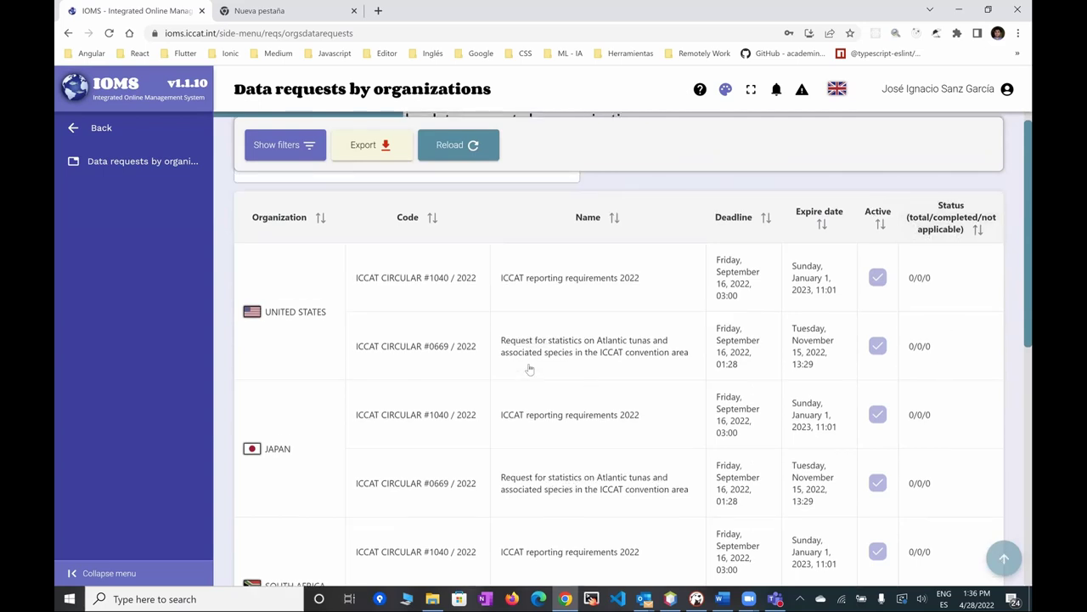
click(329, 297)
click(297, 307)
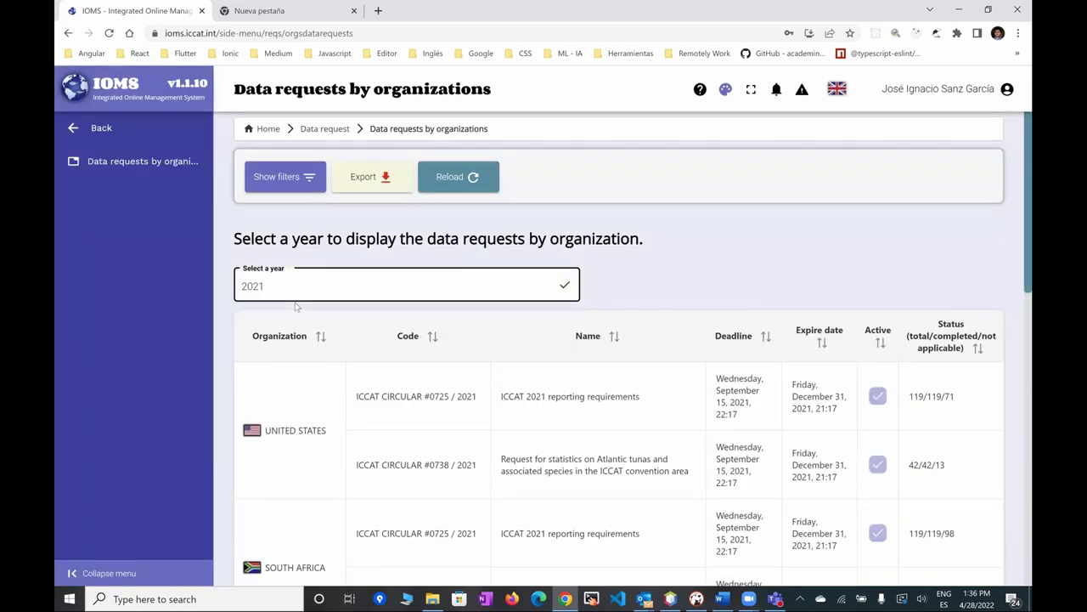
scroll(866, 382, down, 1)
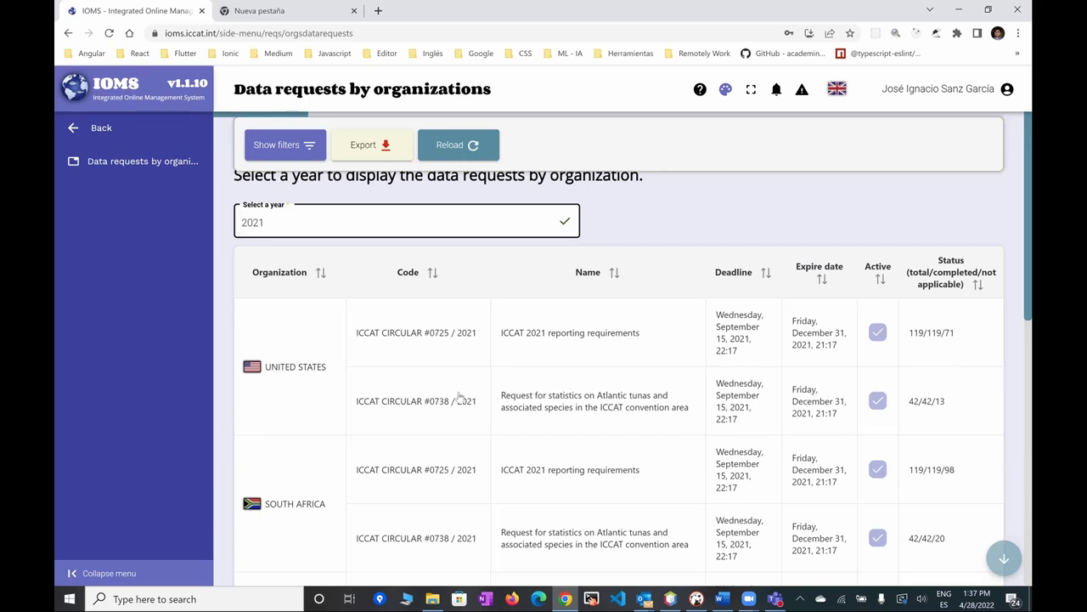
scroll(607, 380, down, 2)
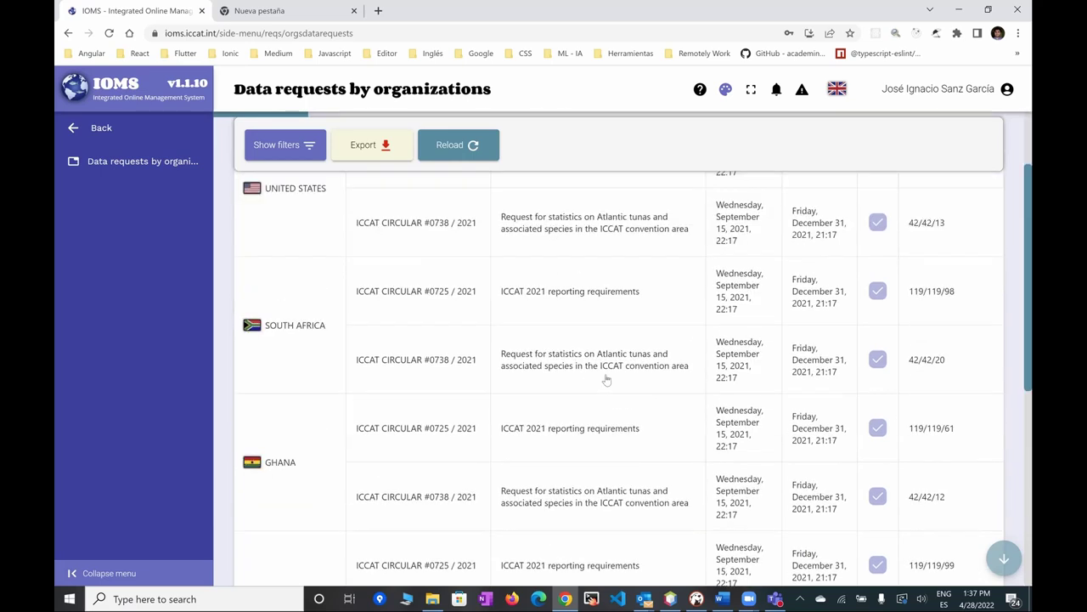
scroll(604, 379, down, 1)
scroll(604, 379, up, 4)
click(665, 256)
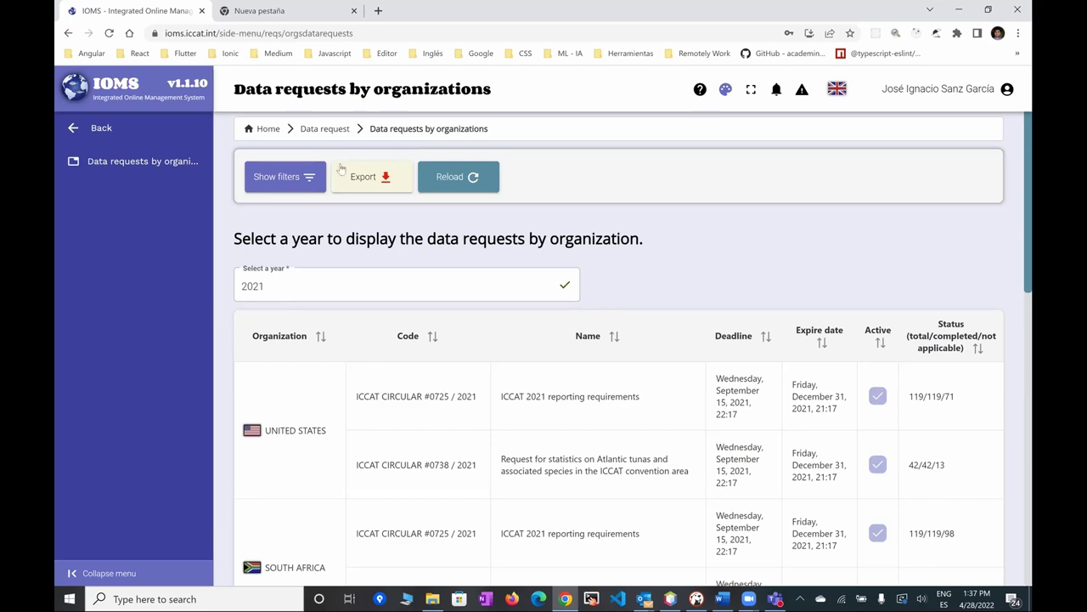
Show the column filters, filter Organization by 'sou' for South Africa, then clear it
click(307, 179)
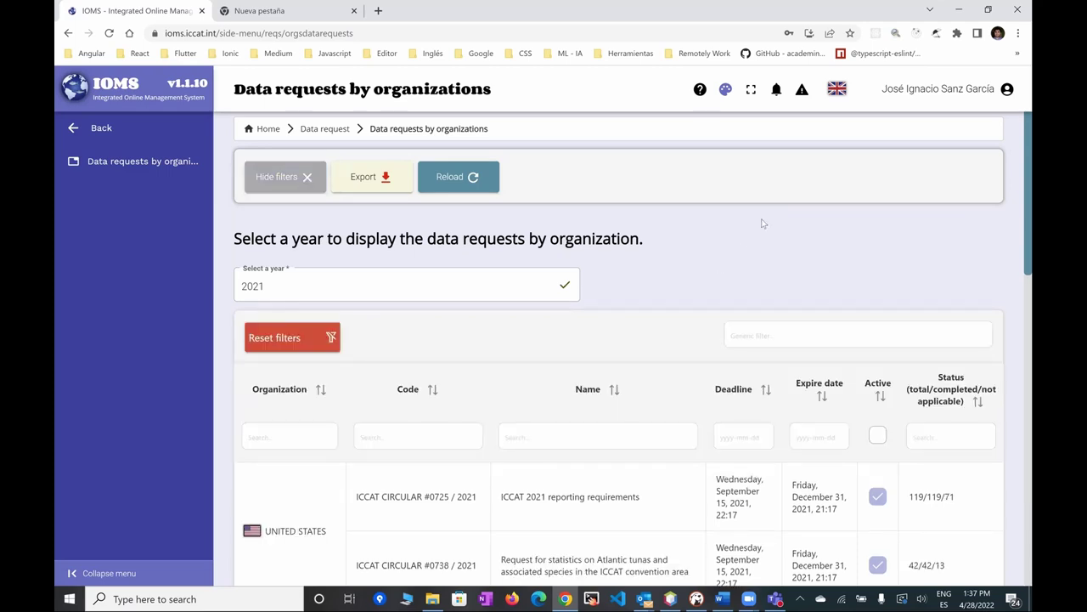
scroll(763, 225, down, 1)
scroll(540, 286, down, 2)
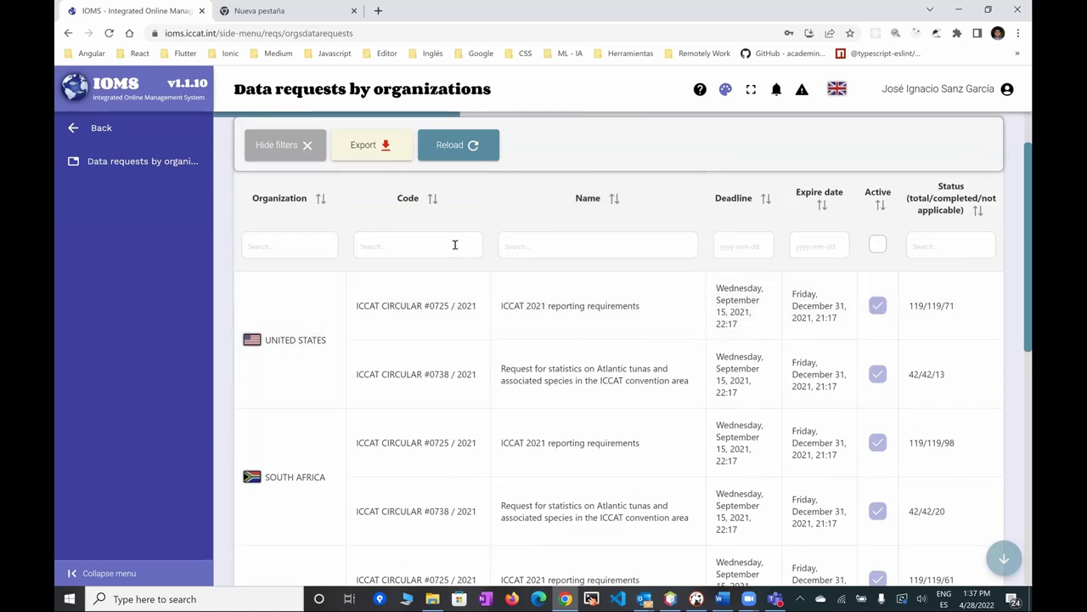
click(295, 241)
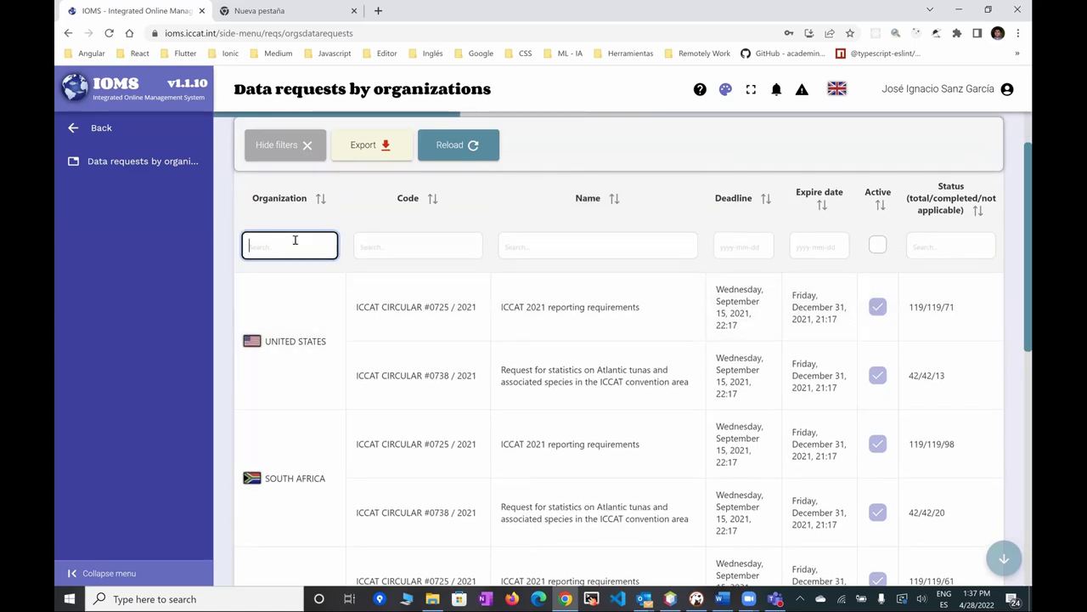
text(sou)
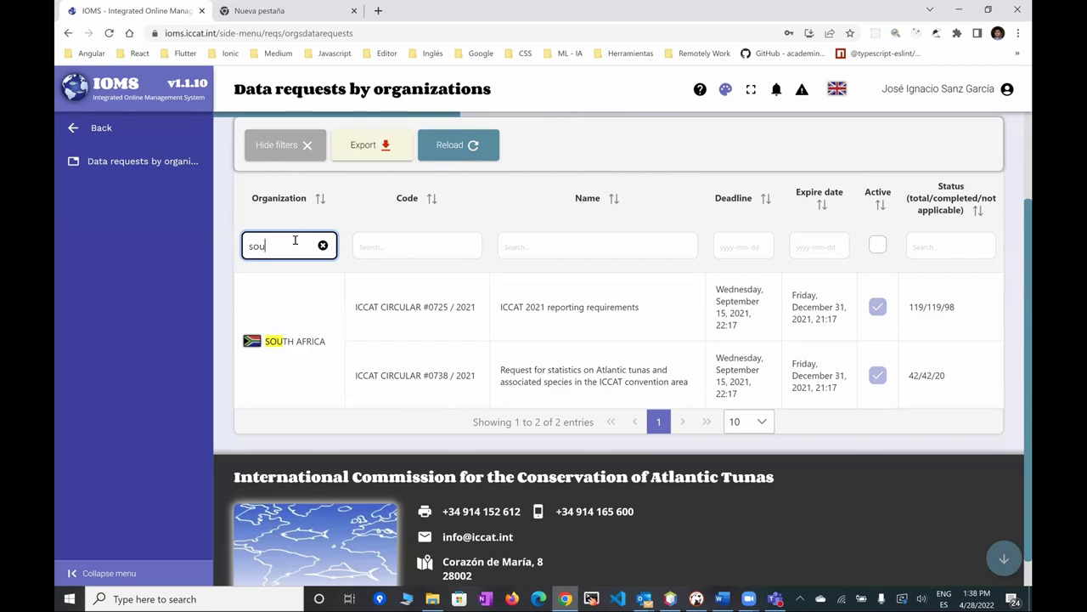
key(BackSpace)
key(BackSpace)
key(BackSpace)
Try filtering the Code column with '0725', then clear it to show all rows
click(415, 245)
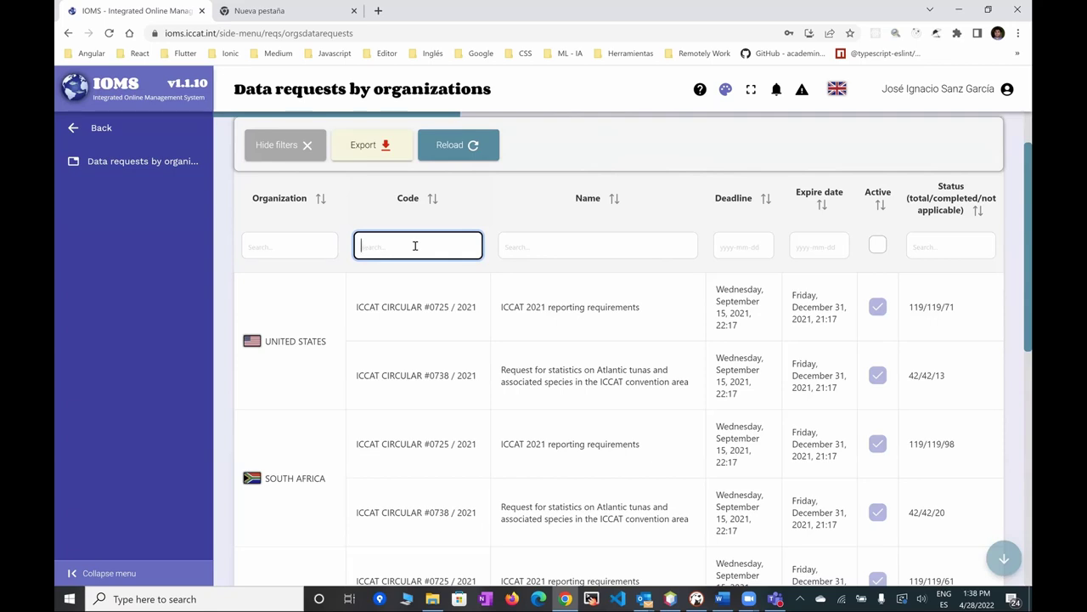
text(0725)
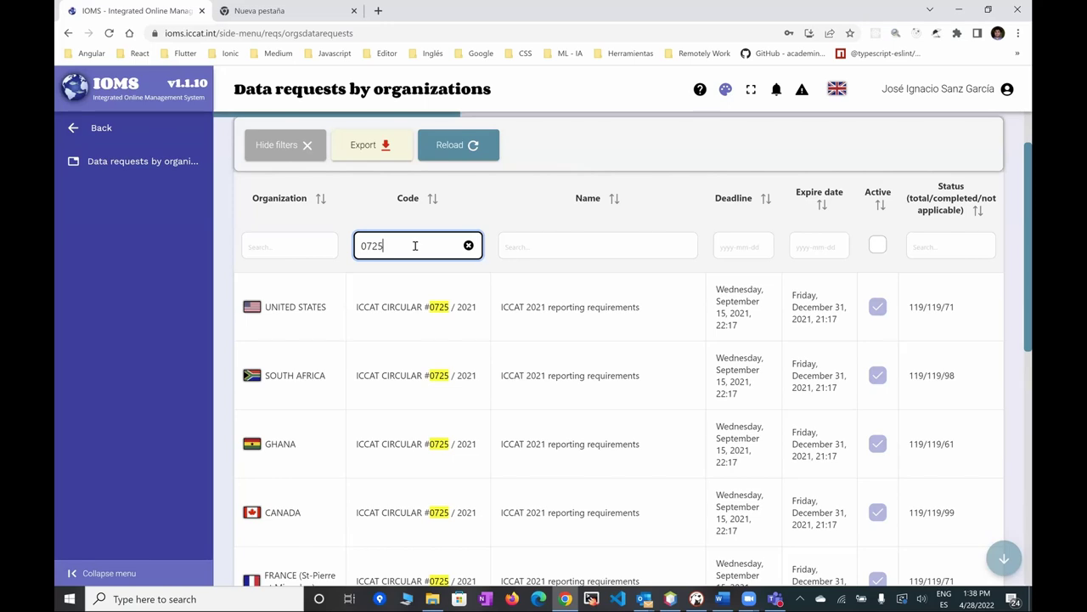
key(BackSpace)
key(BackSpace)
key(BackSpace)
key(BackSpace)
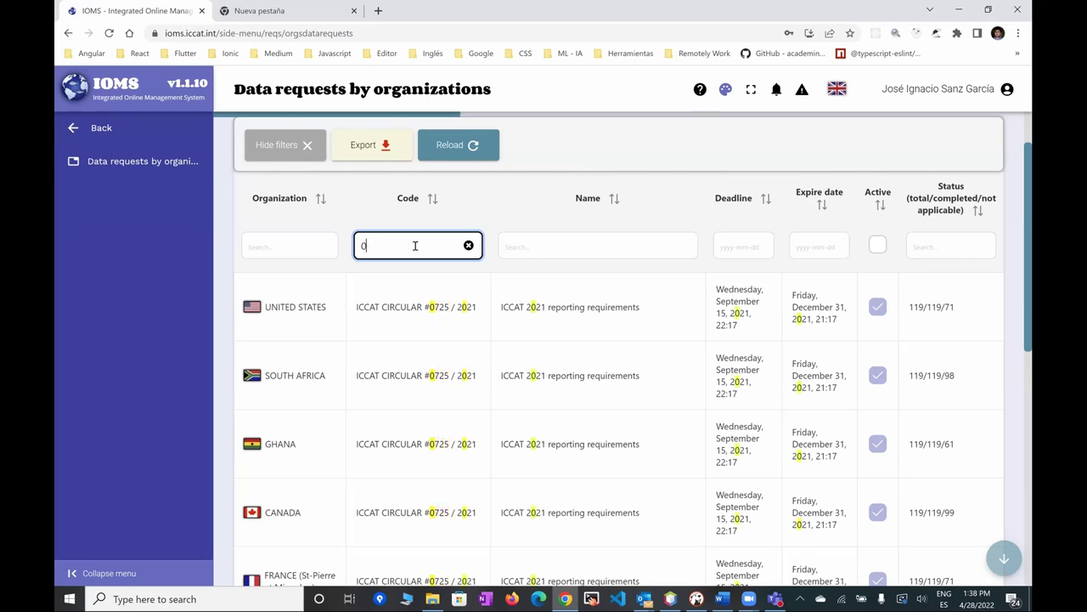
scroll(420, 265, up, 2)
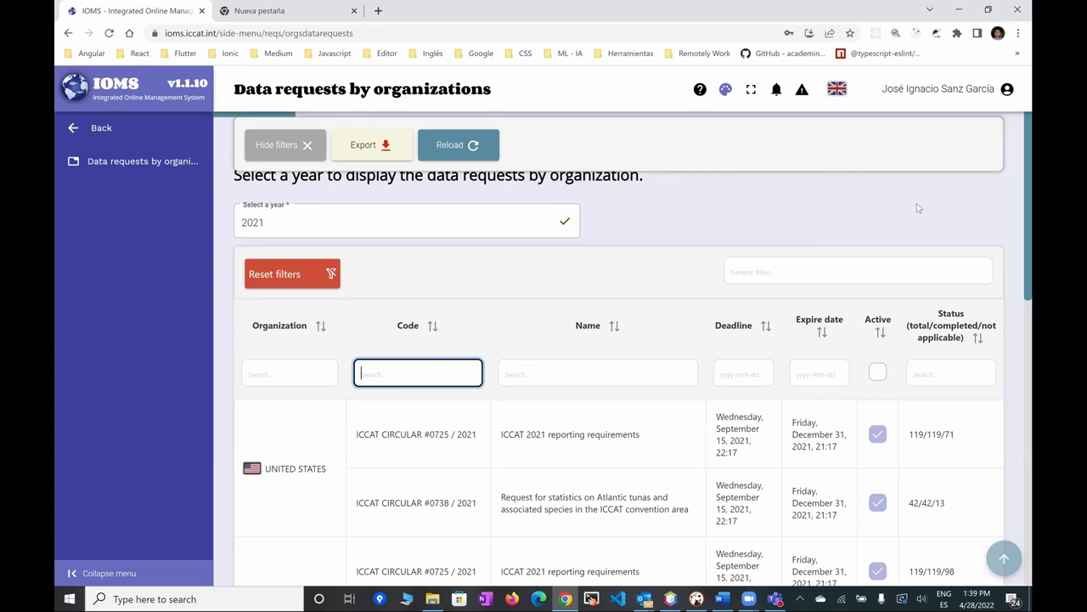
scroll(909, 228, down, 2)
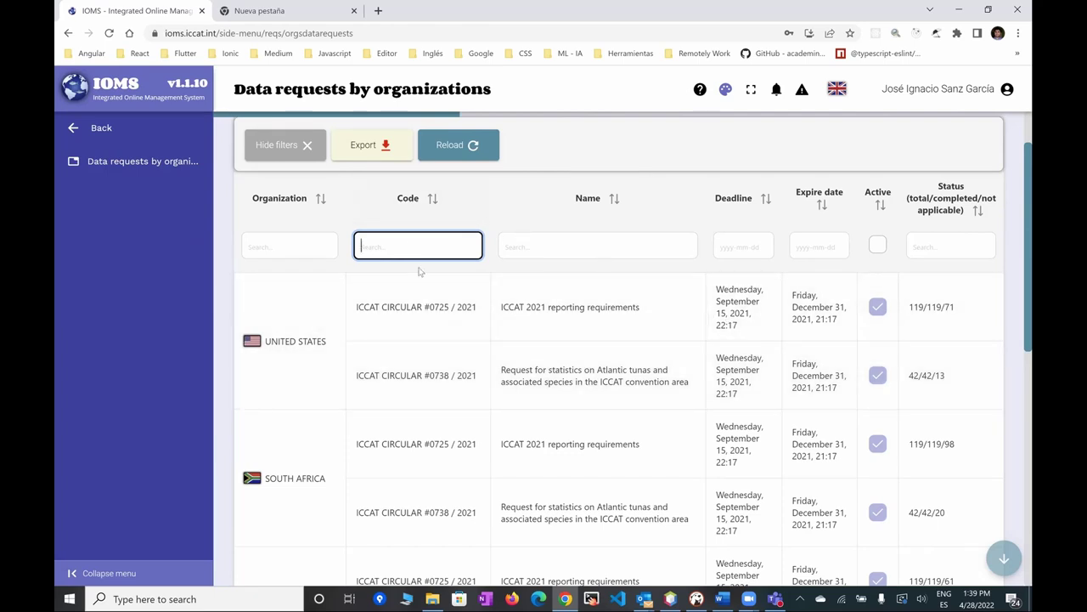
Filter Code by '725' and review the United States and South Africa rows
text(725)
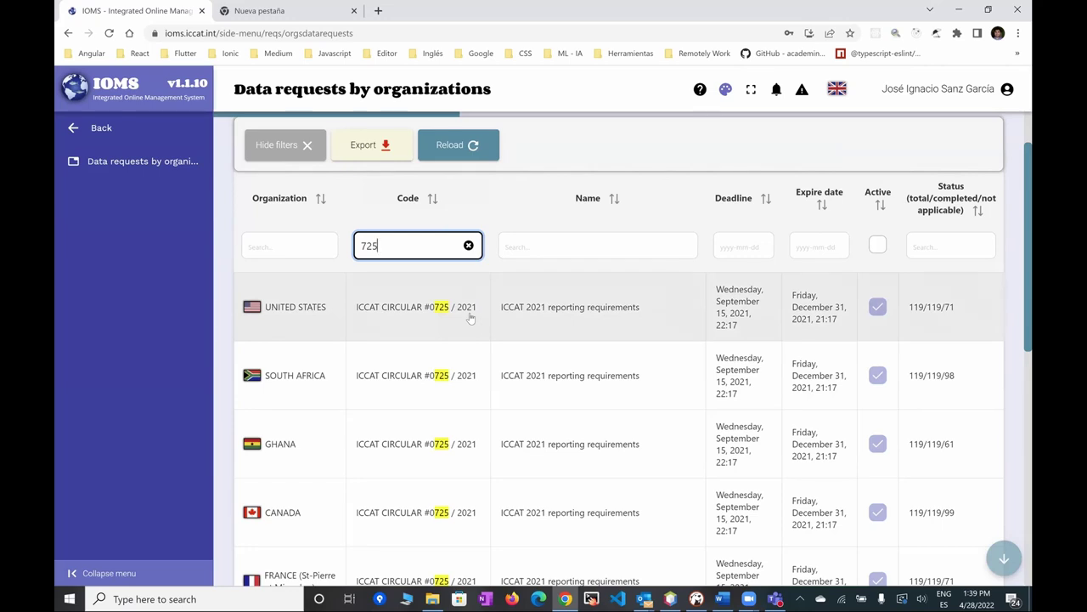
scroll(470, 317, down, 1)
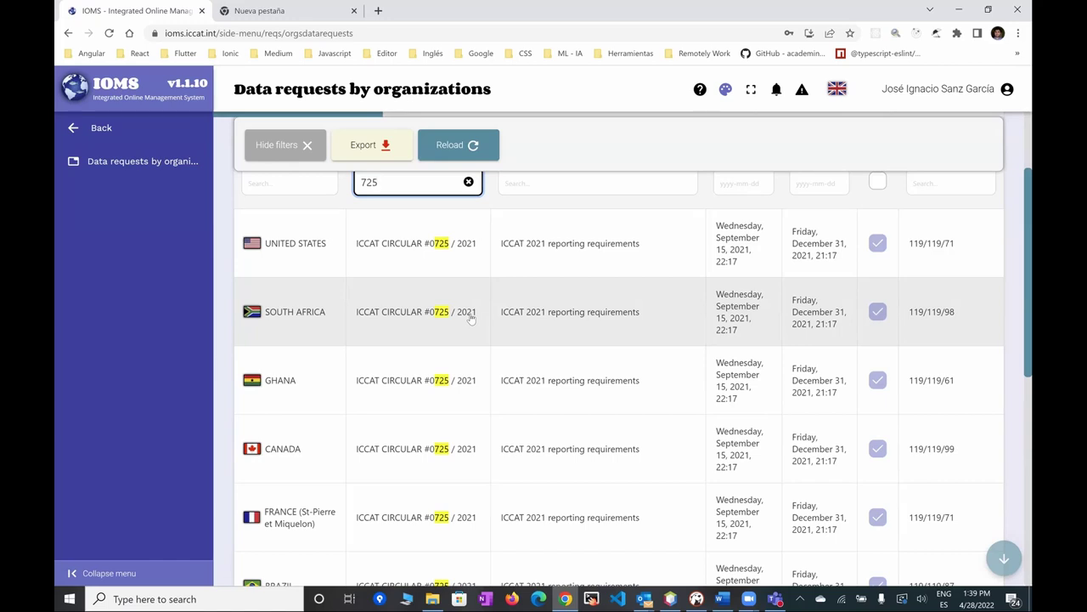
scroll(536, 291, down, 1)
scroll(542, 296, down, 1)
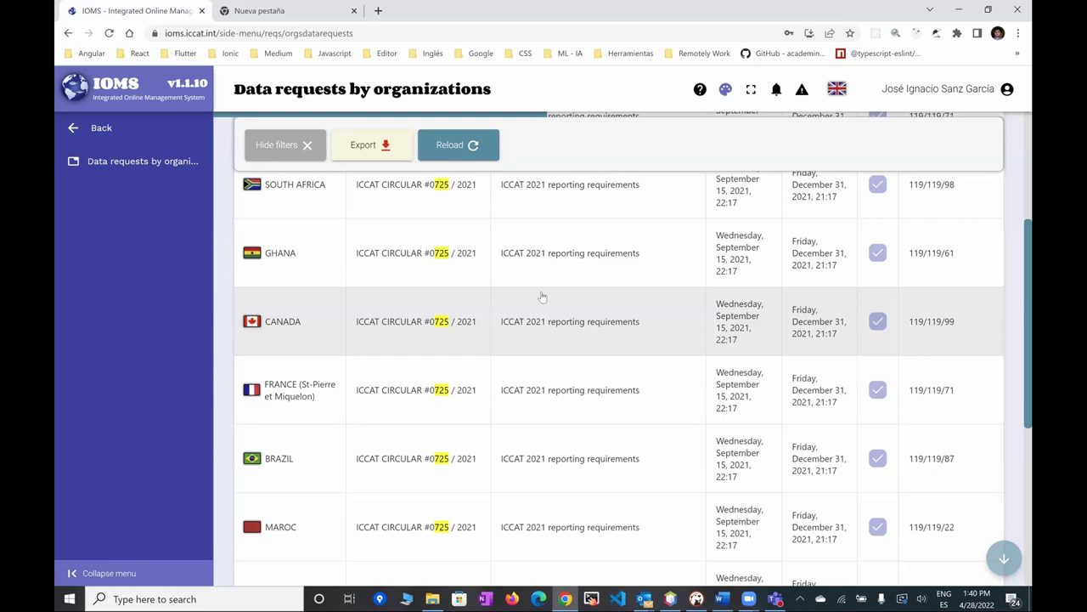
scroll(542, 296, up, 5)
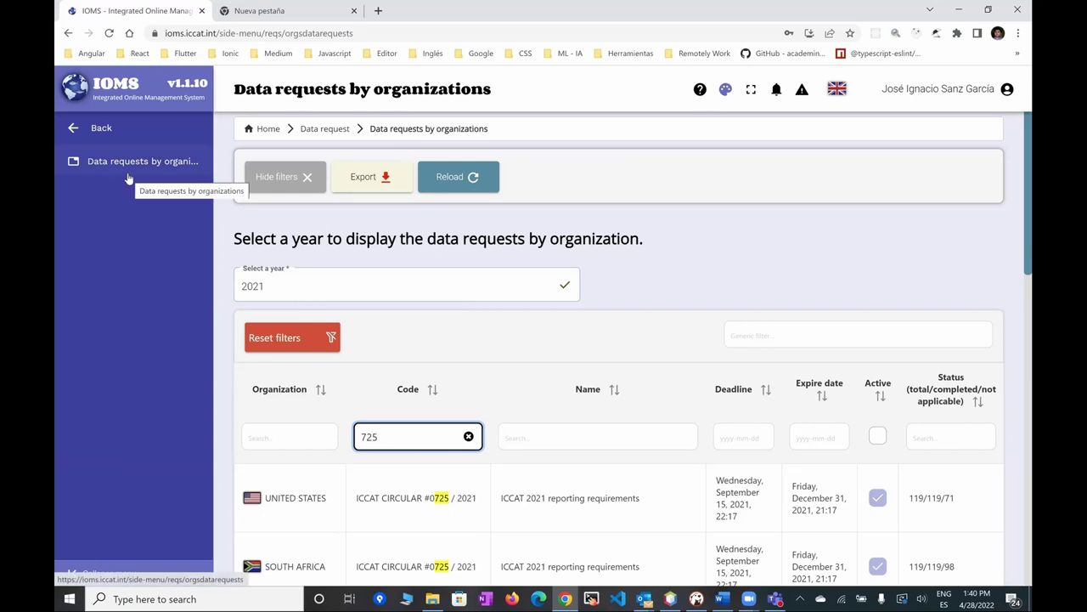
Go back to Data request Options and open the Requirements list
click(123, 134)
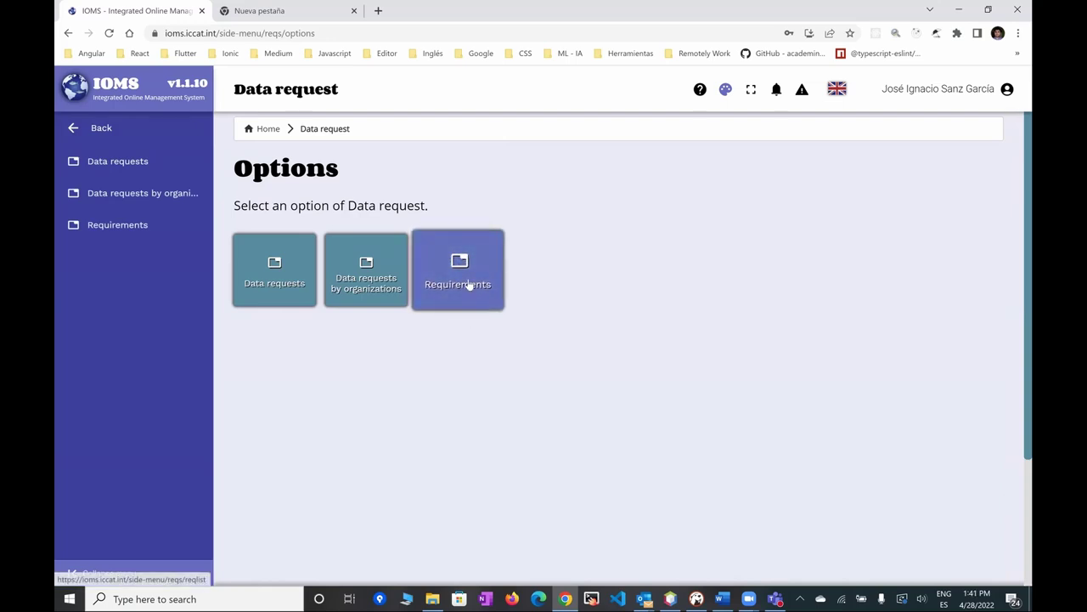
click(468, 283)
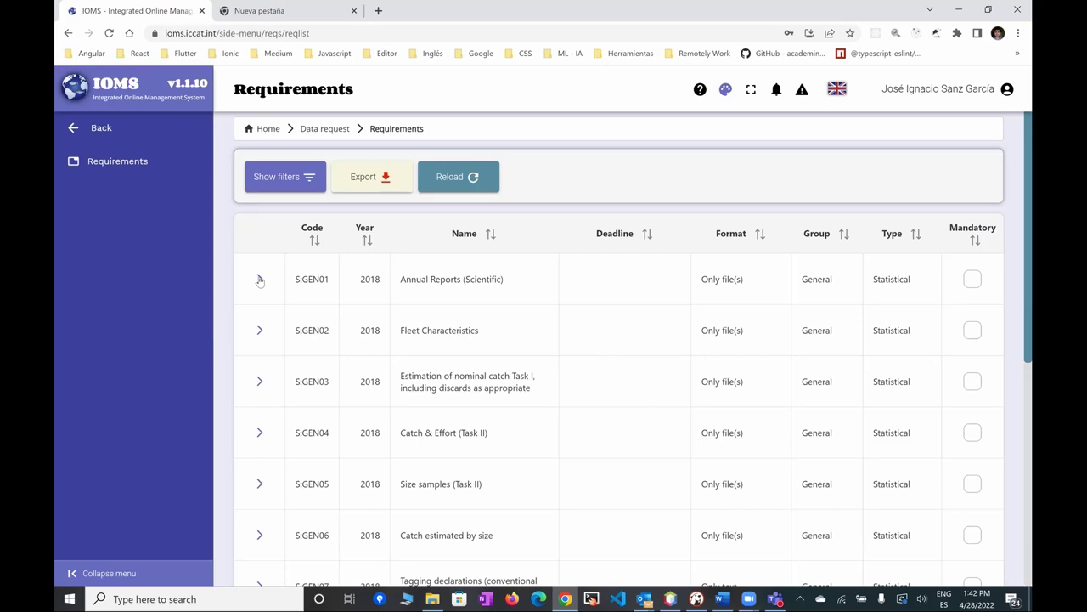
Expand S:GEN01 to review regulations Oth[2012-13] and Res[2001-16], then show column filters
click(260, 281)
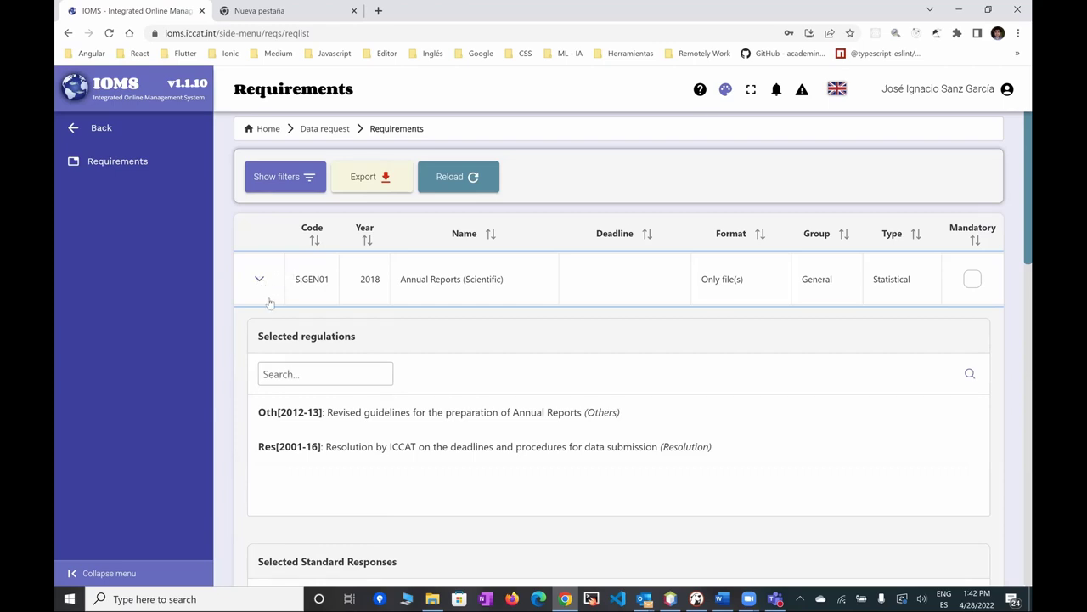
scroll(391, 333, down, 3)
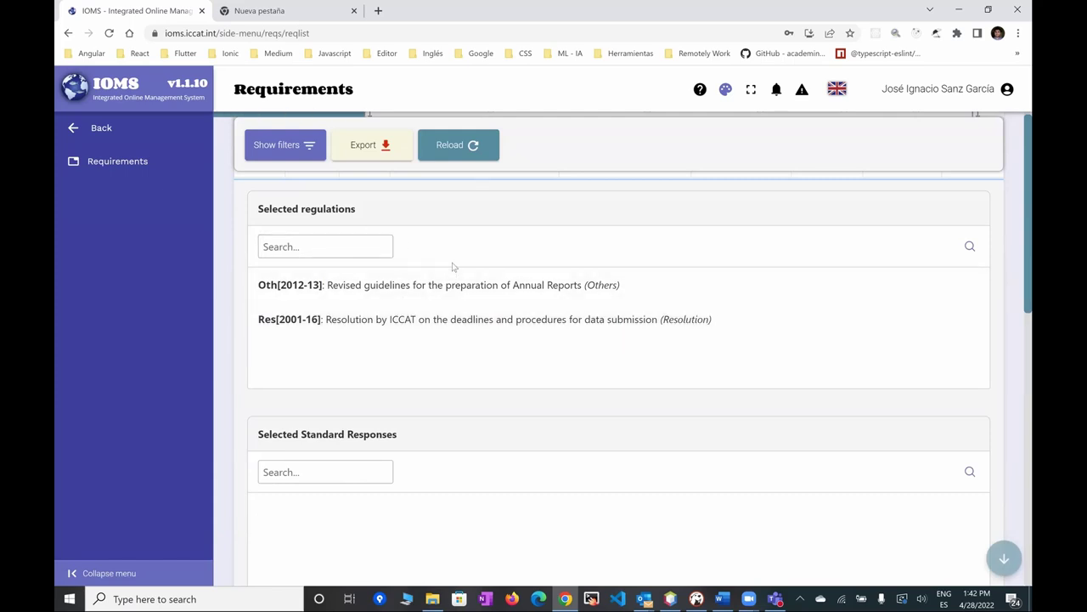
scroll(417, 345, down, 1)
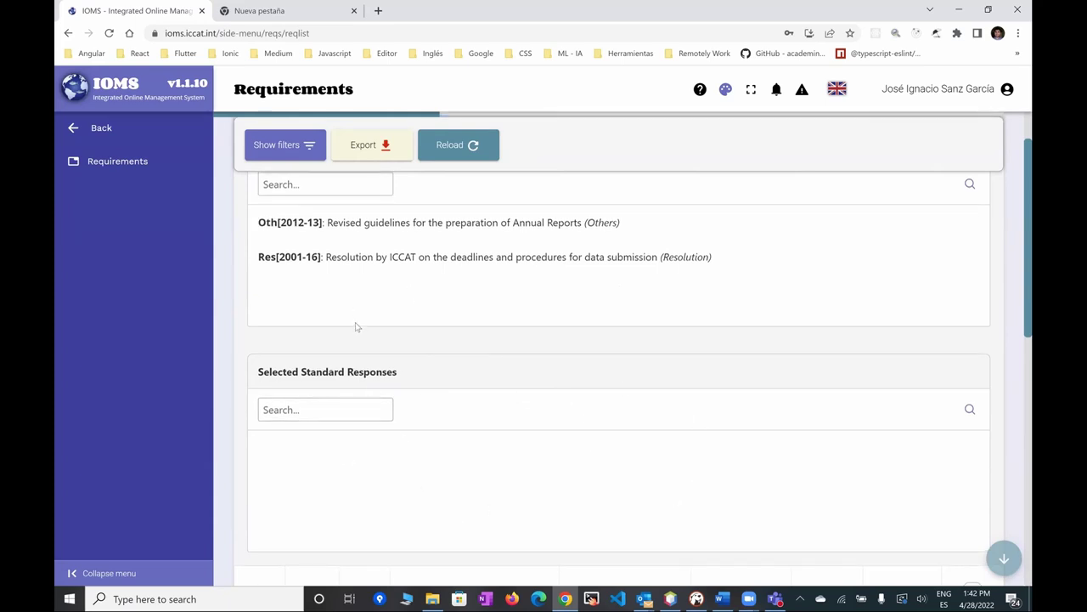
scroll(404, 421, up, 1)
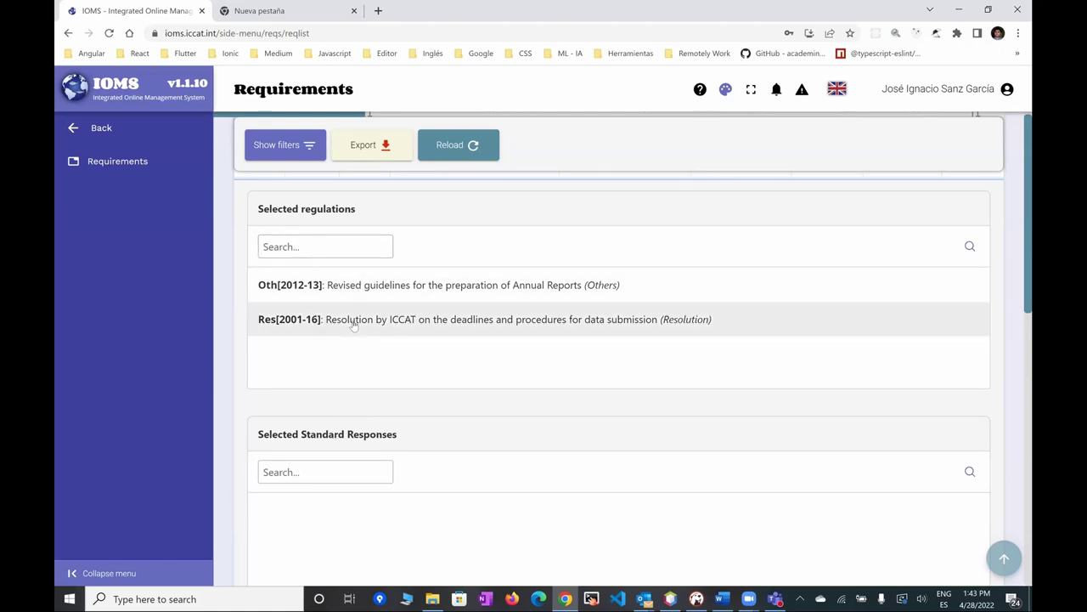
scroll(314, 259, up, 3)
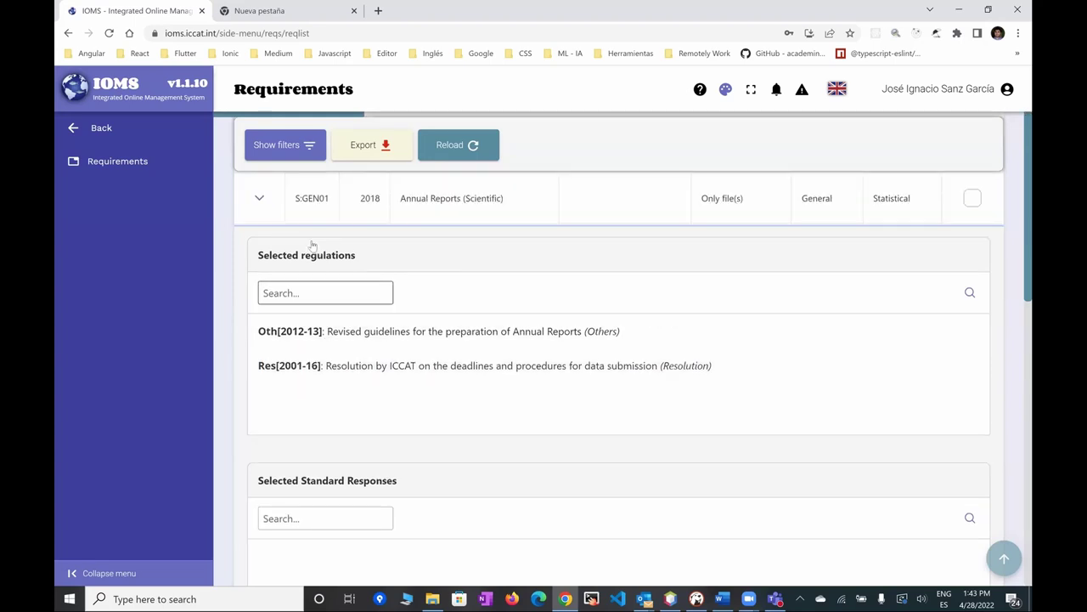
click(287, 185)
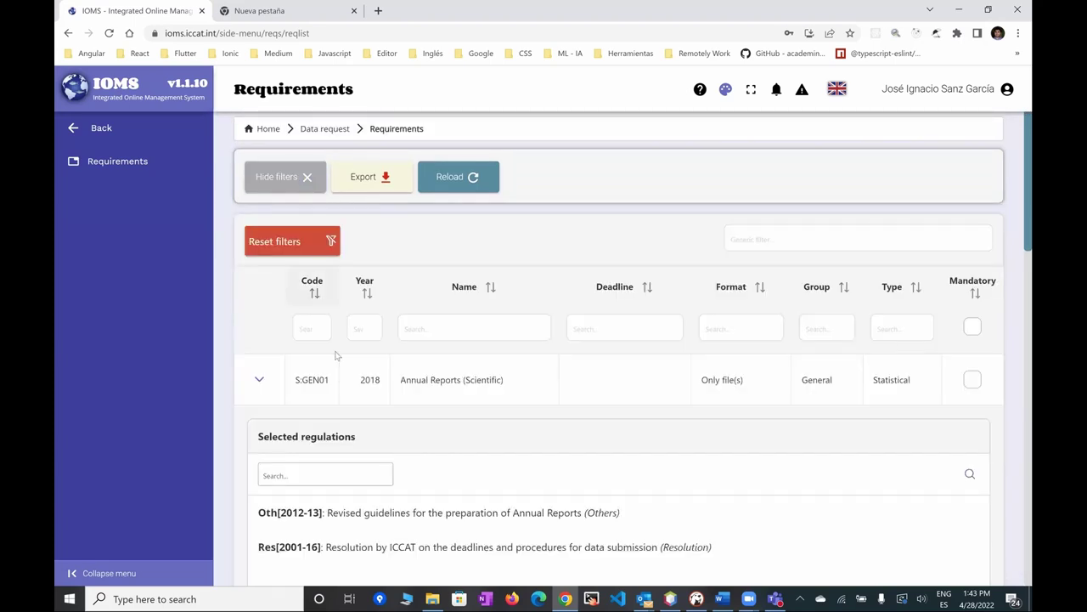
Filter the Requirements list's Code column by 'M:GEN03'
scroll(445, 331, down, 1)
click(259, 316)
click(469, 260)
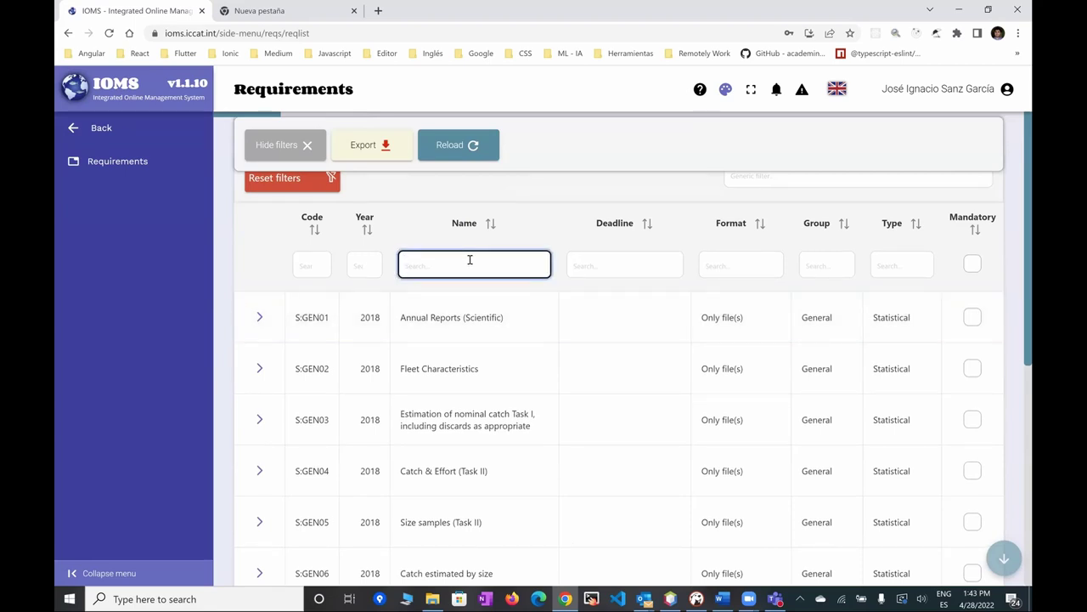
click(308, 270)
text(M:)
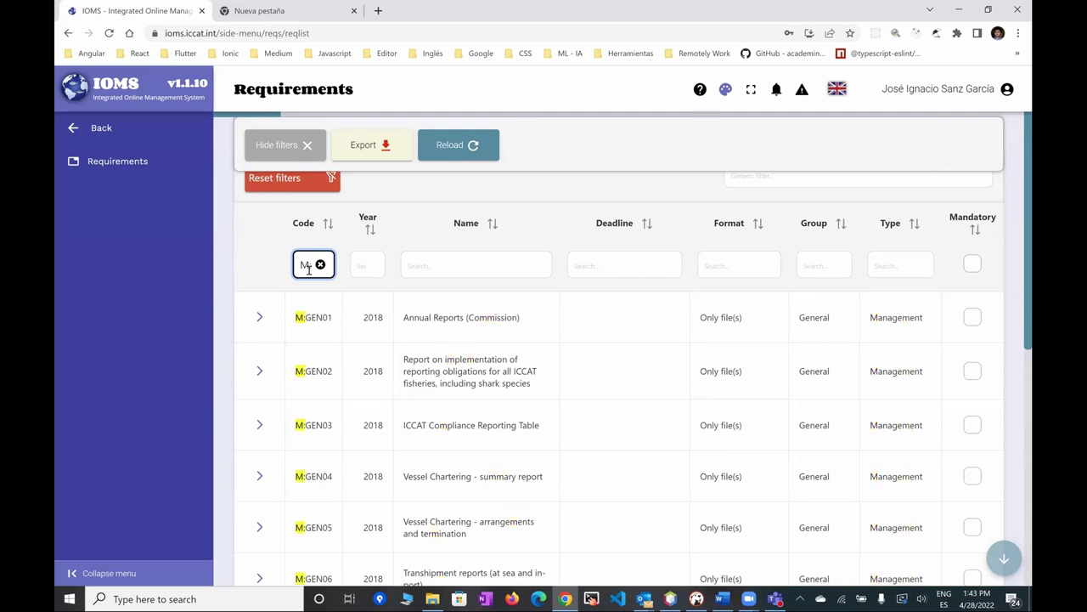
text(GEN03)
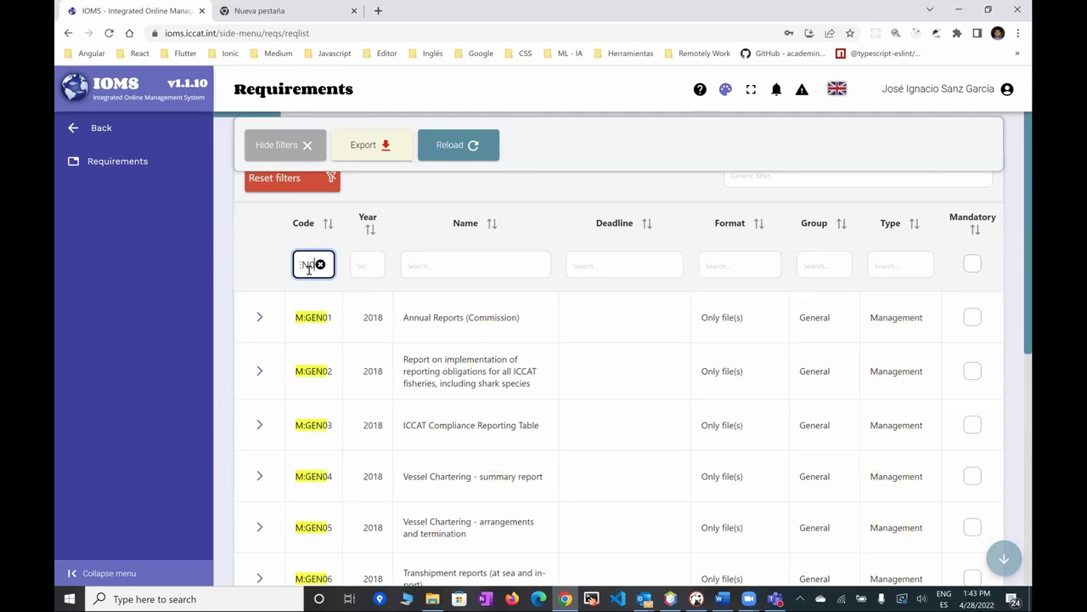
Filter the Year column to 2022 and collapse the side menu
click(364, 262)
text(200)
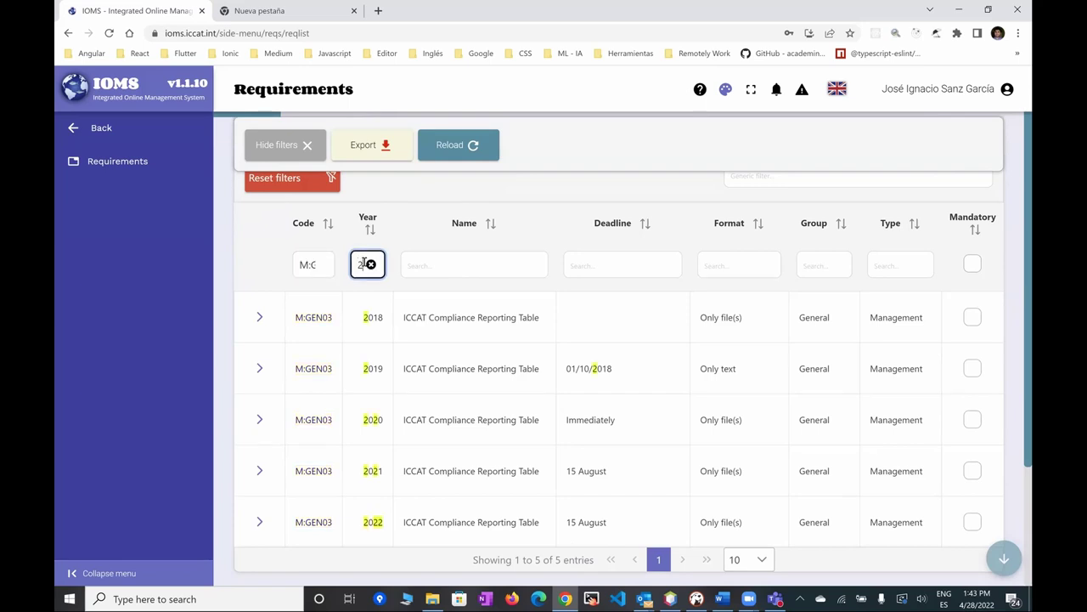
key(BackSpace)
text(22)
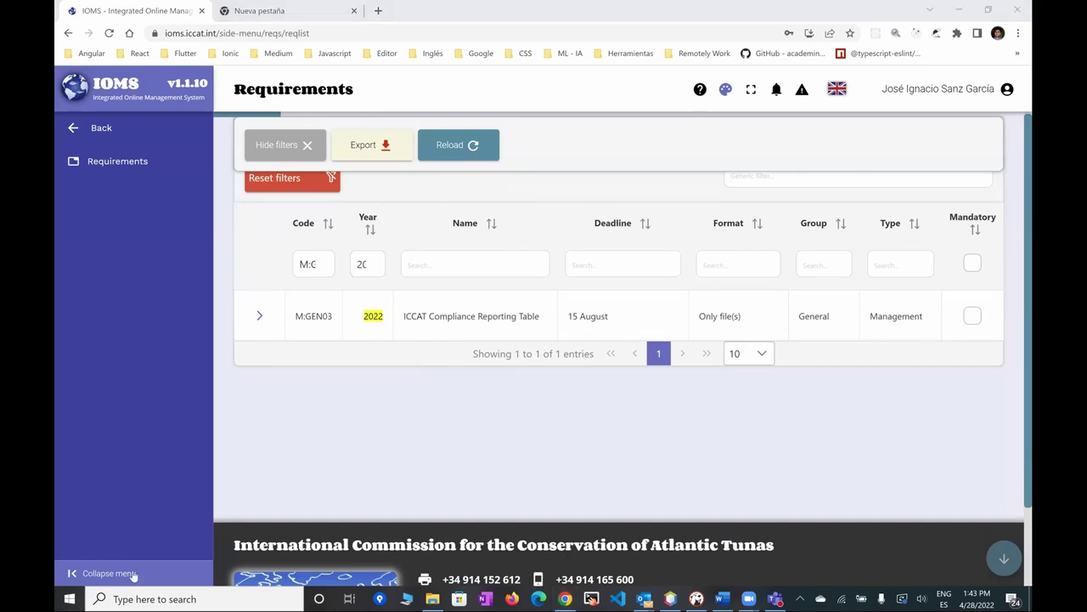
click(108, 574)
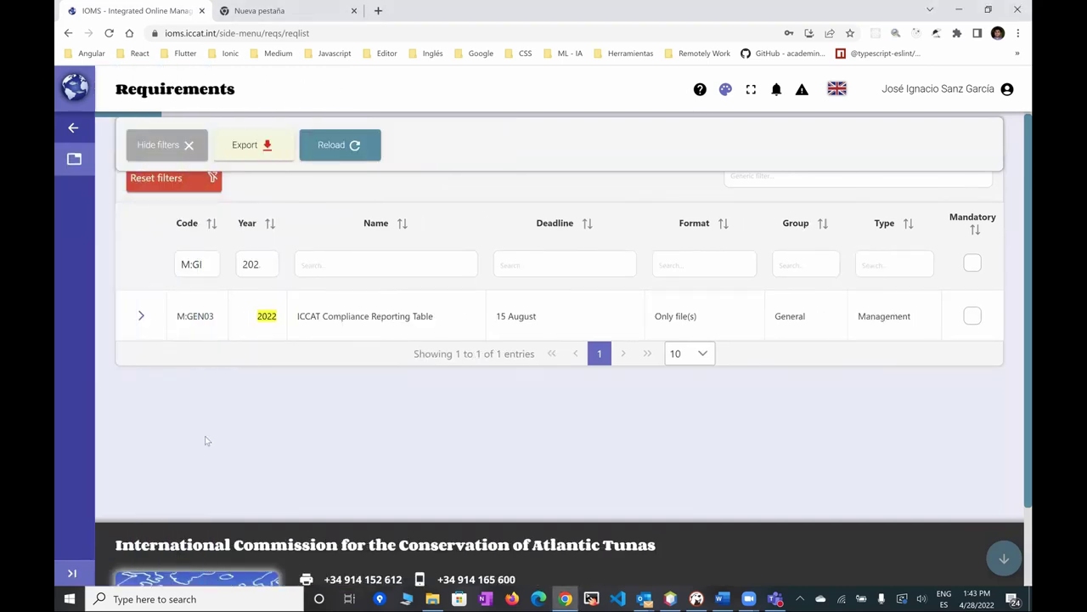
scroll(206, 436, up, 1)
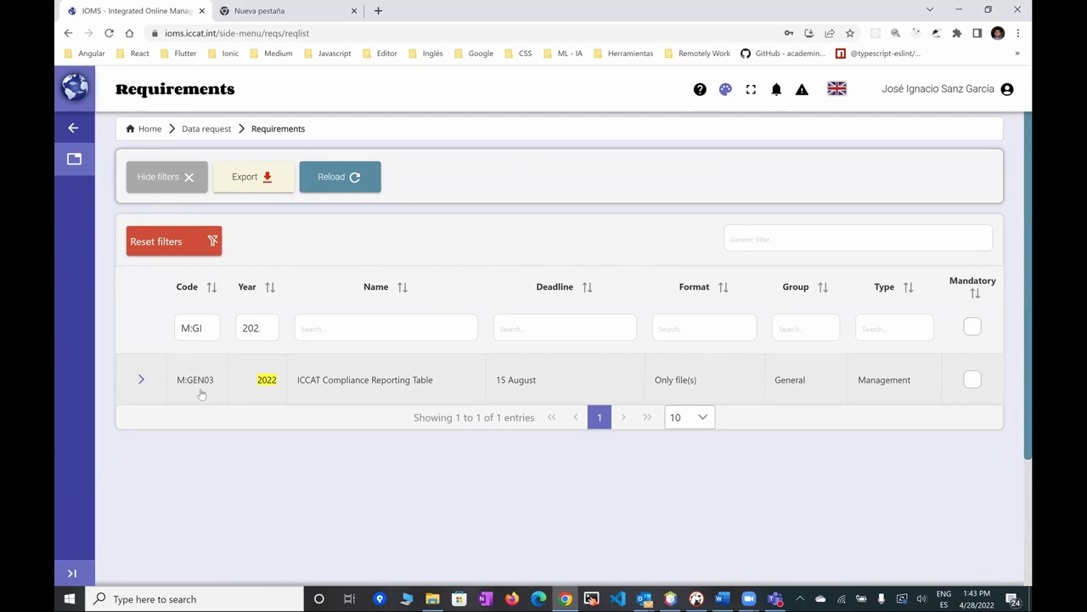
Review M:GEN03's regulations and standard response, then hide filters and collapse the row
click(141, 379)
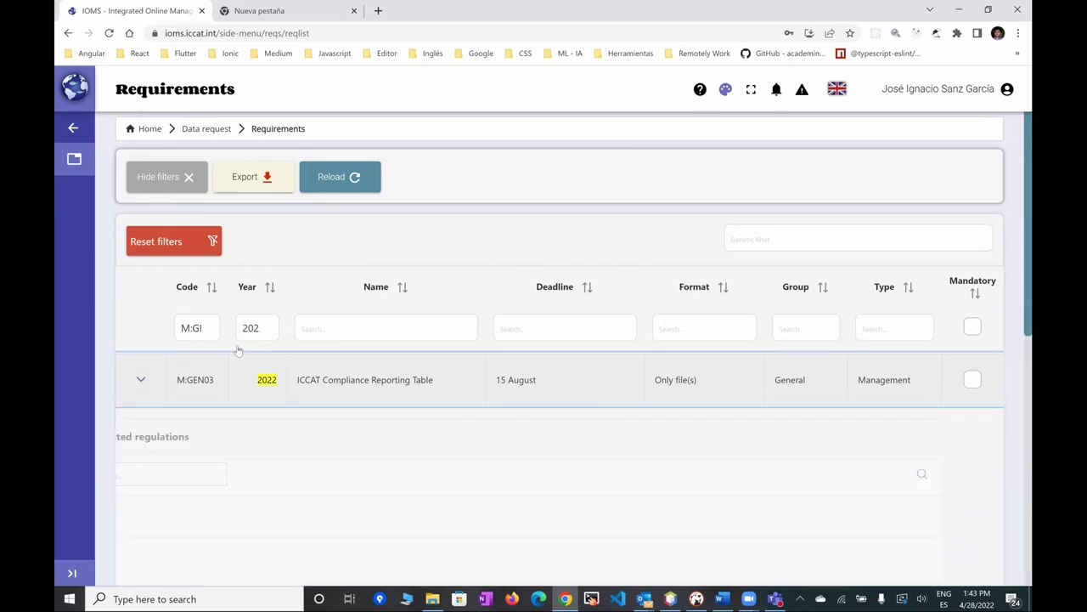
scroll(335, 335, down, 3)
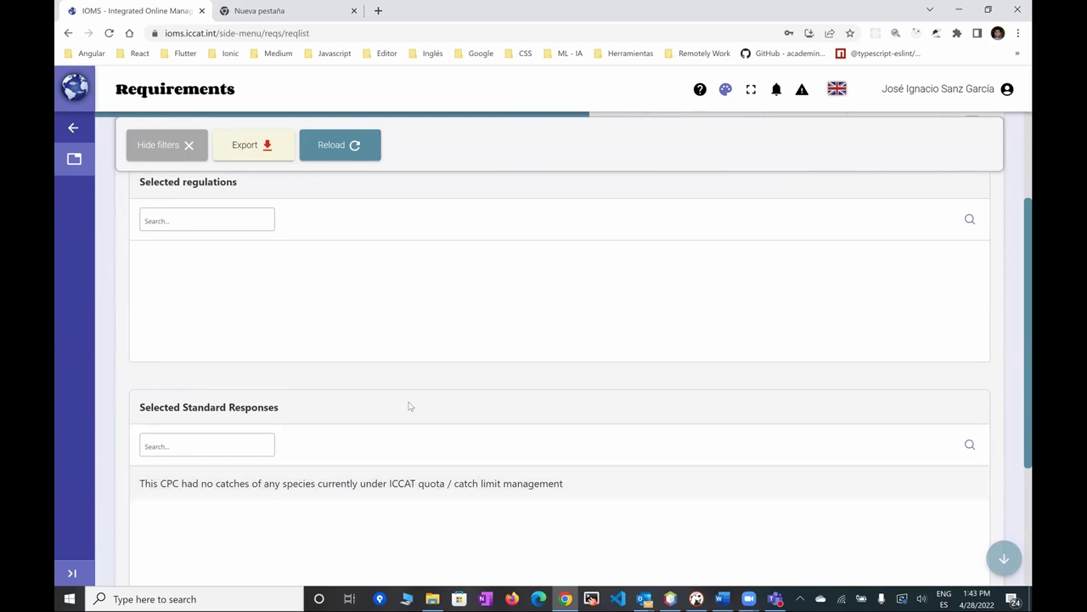
scroll(408, 406, down, 1)
scroll(377, 466, up, 3)
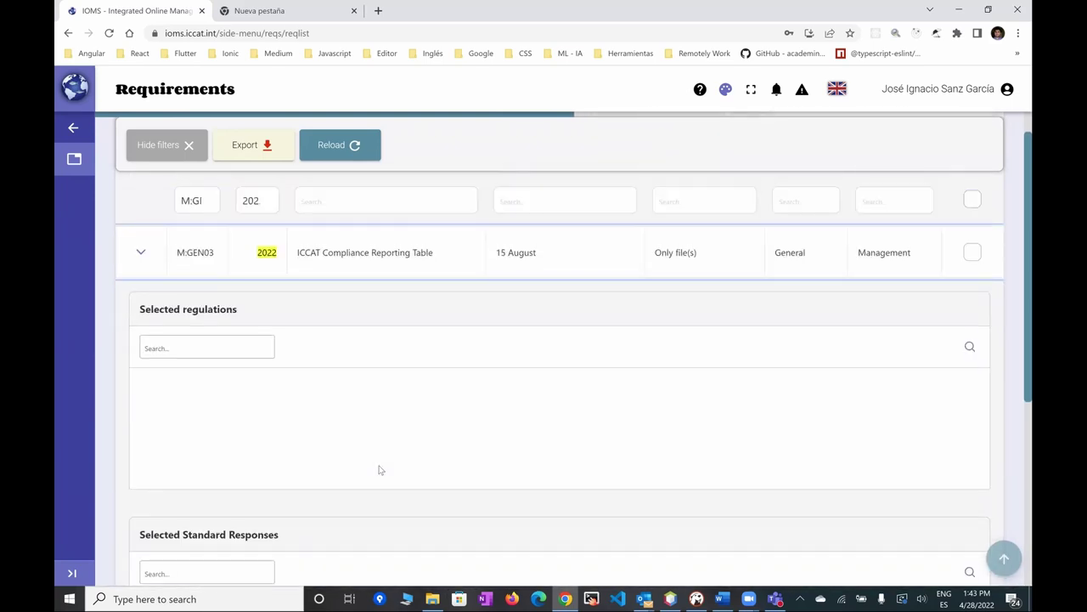
scroll(378, 469, up, 3)
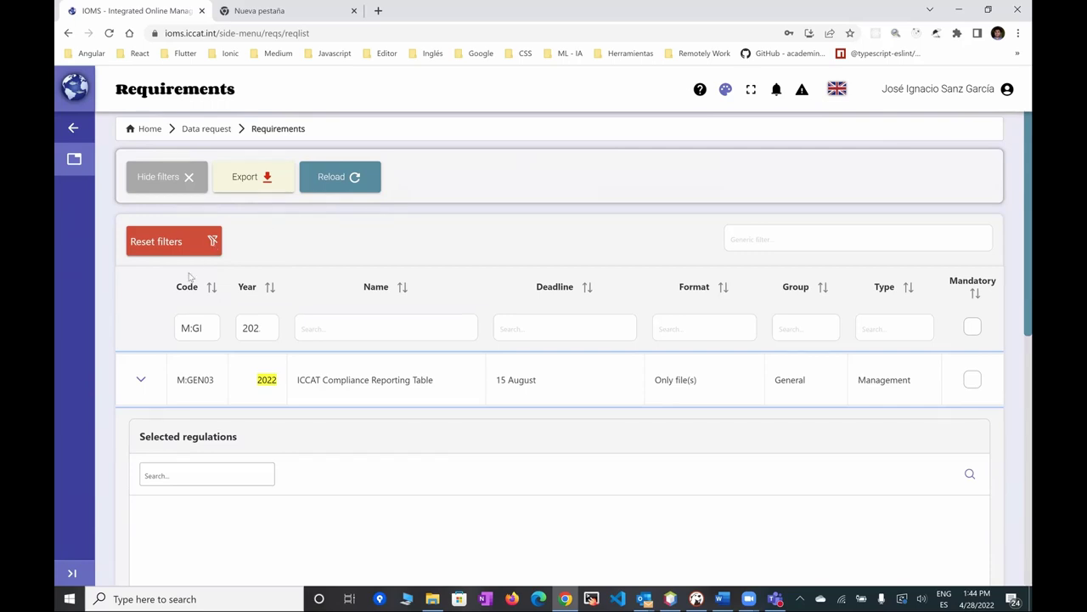
scroll(343, 349, down, 1)
scroll(195, 221, up, 1)
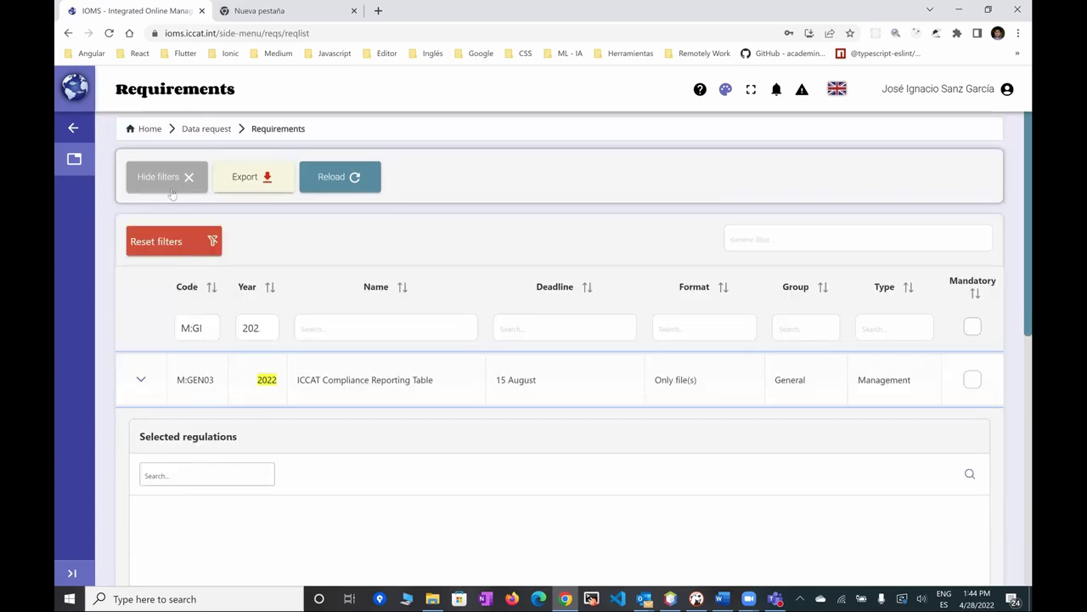
click(170, 188)
click(140, 280)
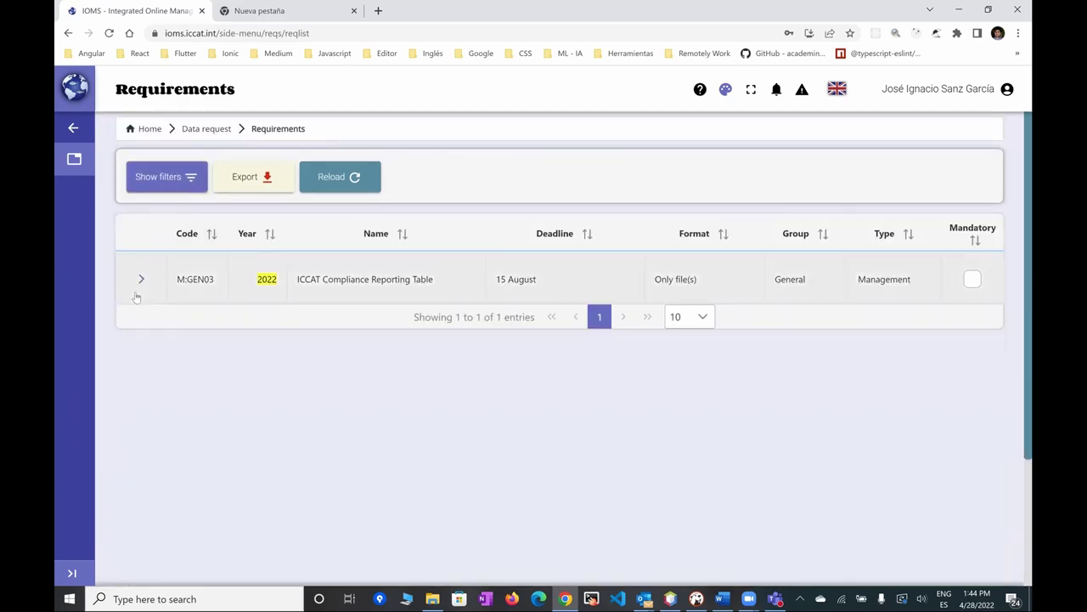
Collapse the M:GEN03 row and show empty column filters over all requirements from S:GEN01
click(141, 279)
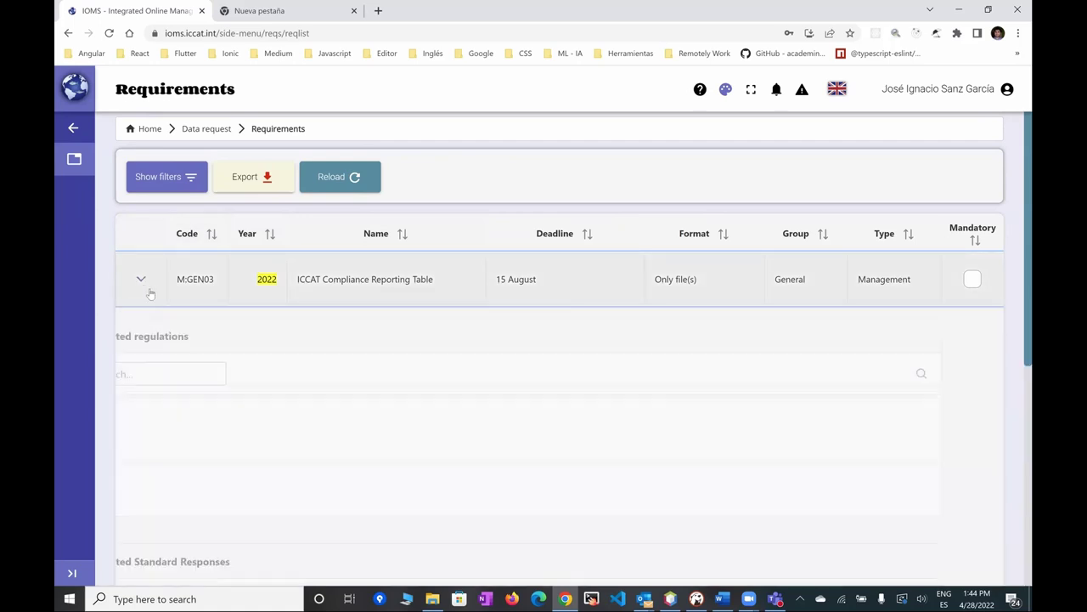
click(144, 190)
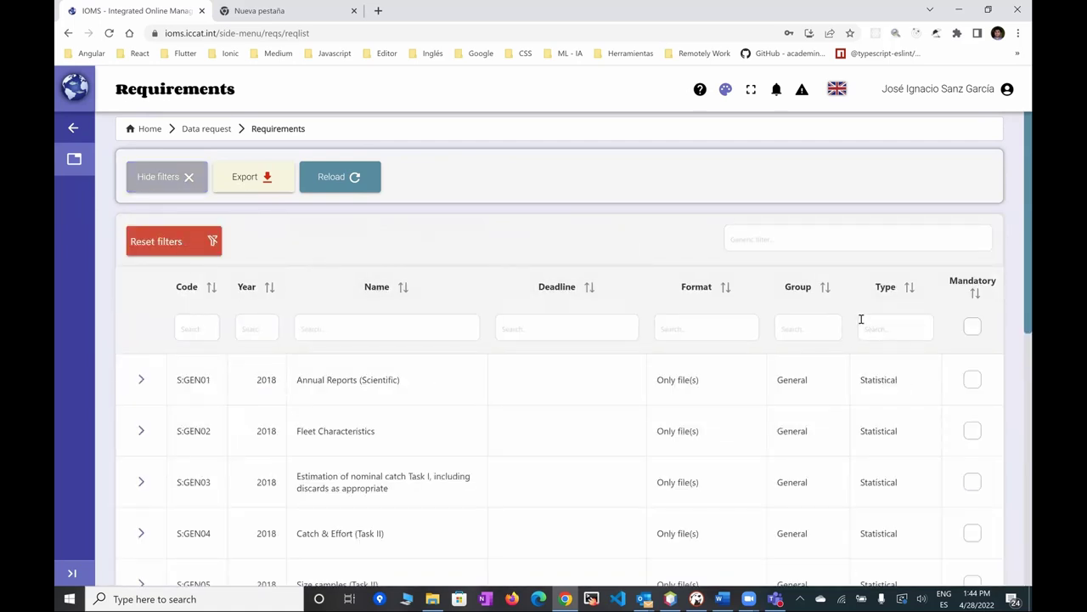
scroll(866, 289, down, 2)
scroll(886, 289, up, 1)
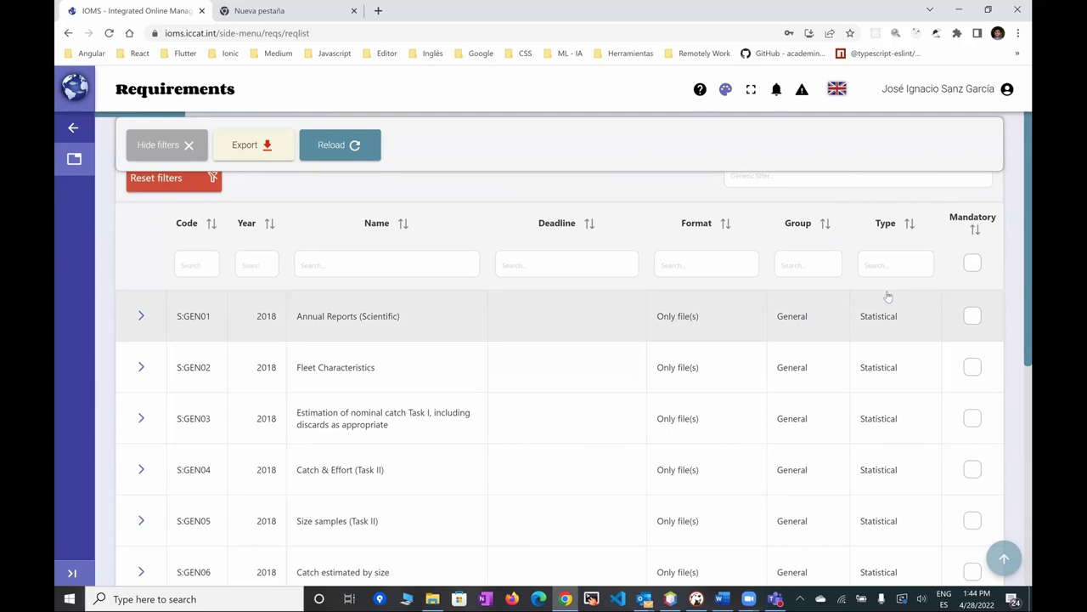
scroll(888, 298, down, 1)
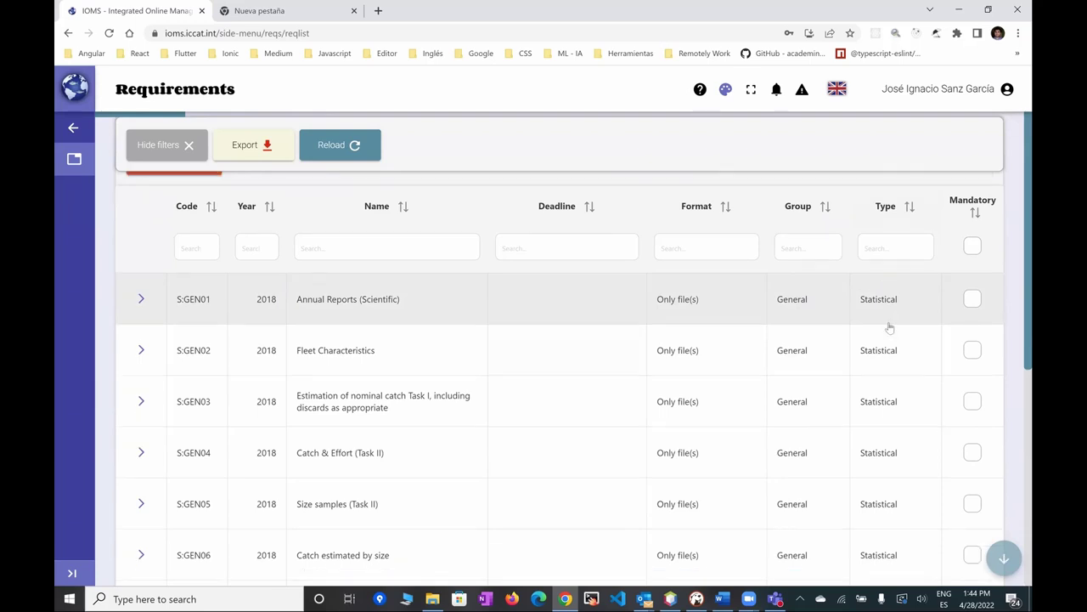
scroll(890, 350, up, 1)
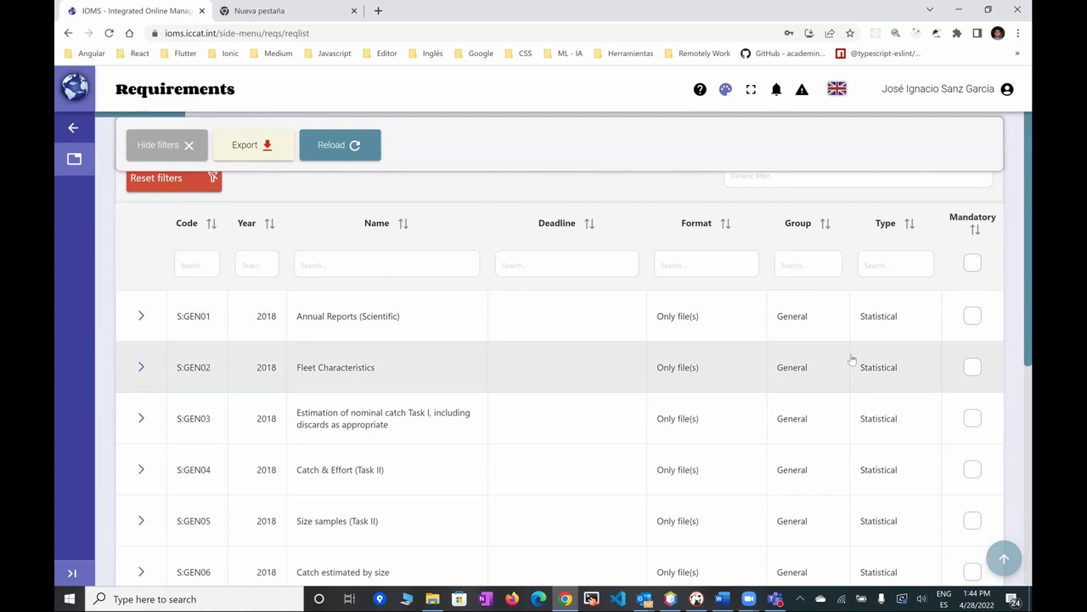
Filter the Type column by 'Management' and browse results starting at M:GEN01 Annual Reports
click(882, 263)
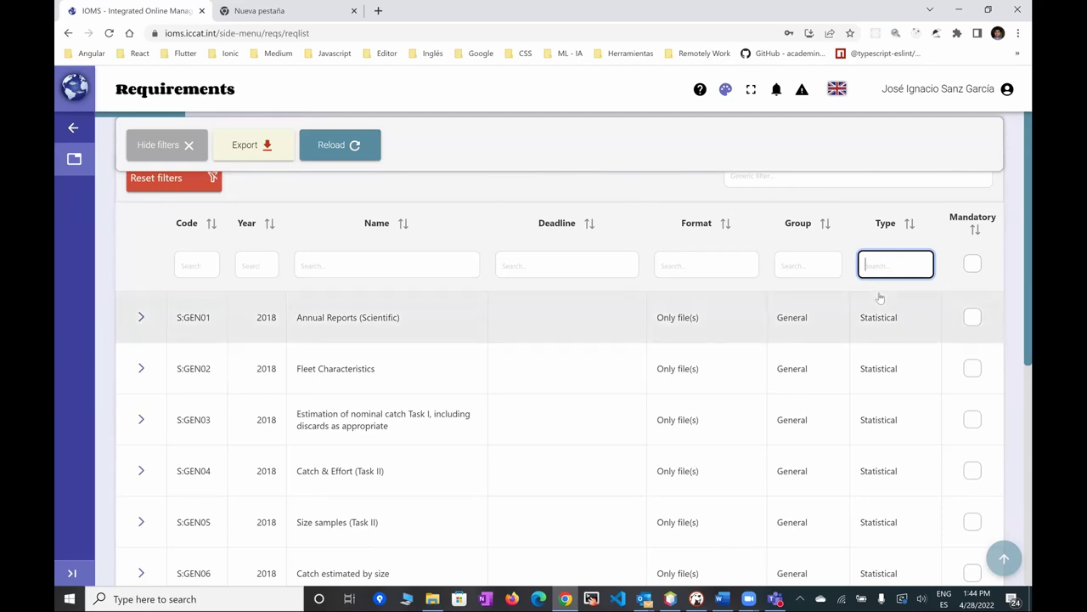
text(Man)
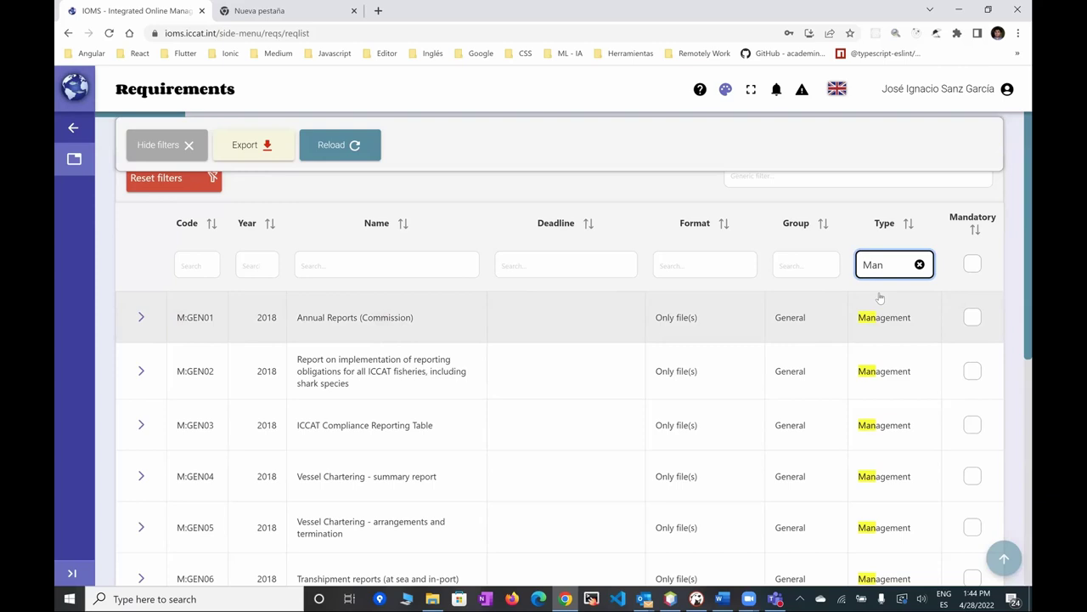
text(agement)
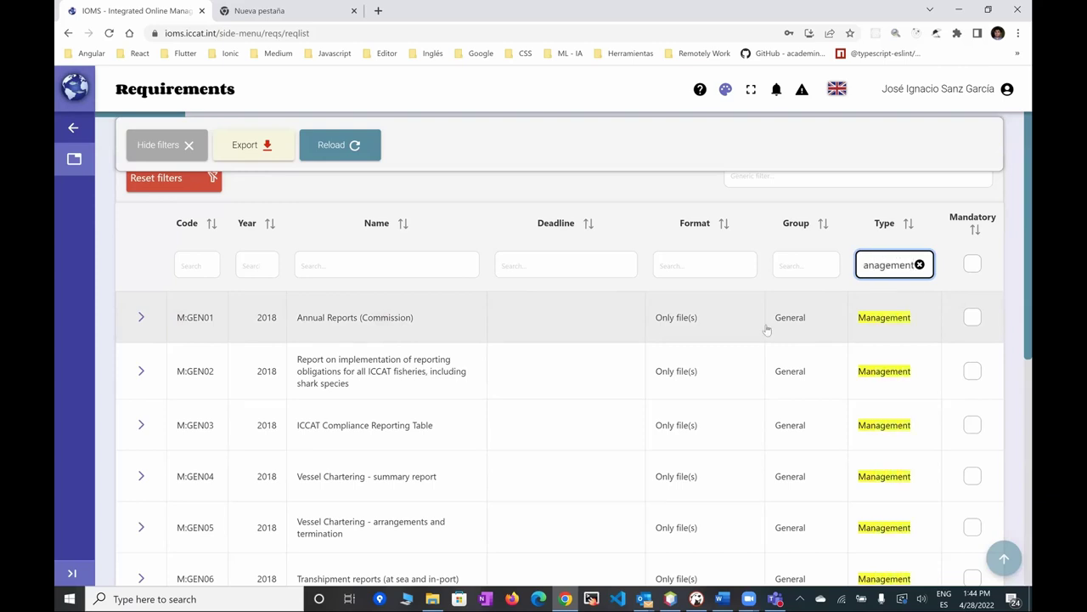
scroll(757, 314, down, 1)
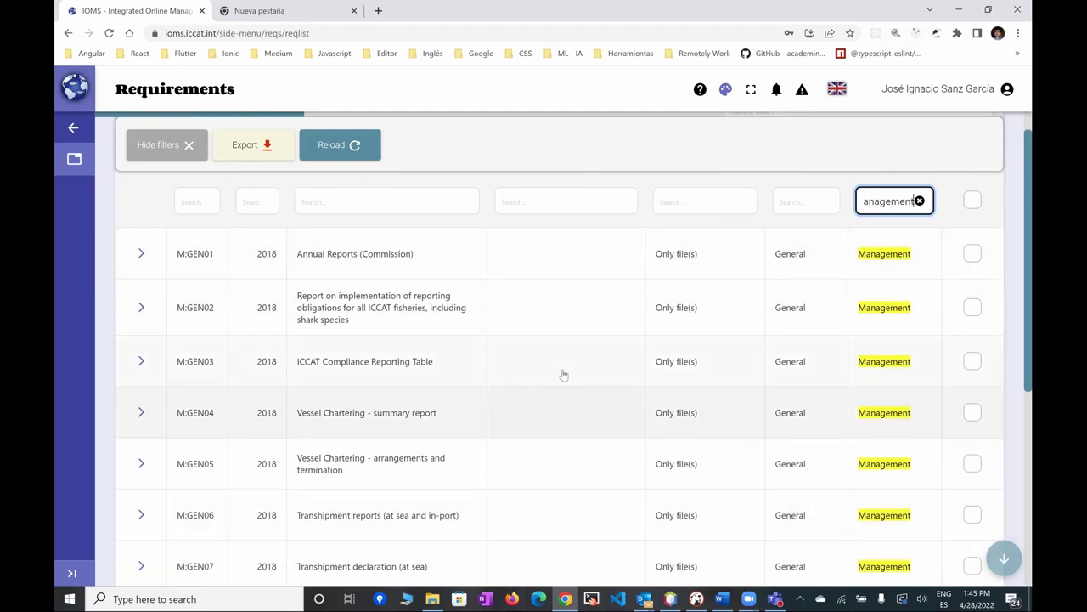
scroll(564, 374, down, 2)
scroll(564, 374, down, 2)
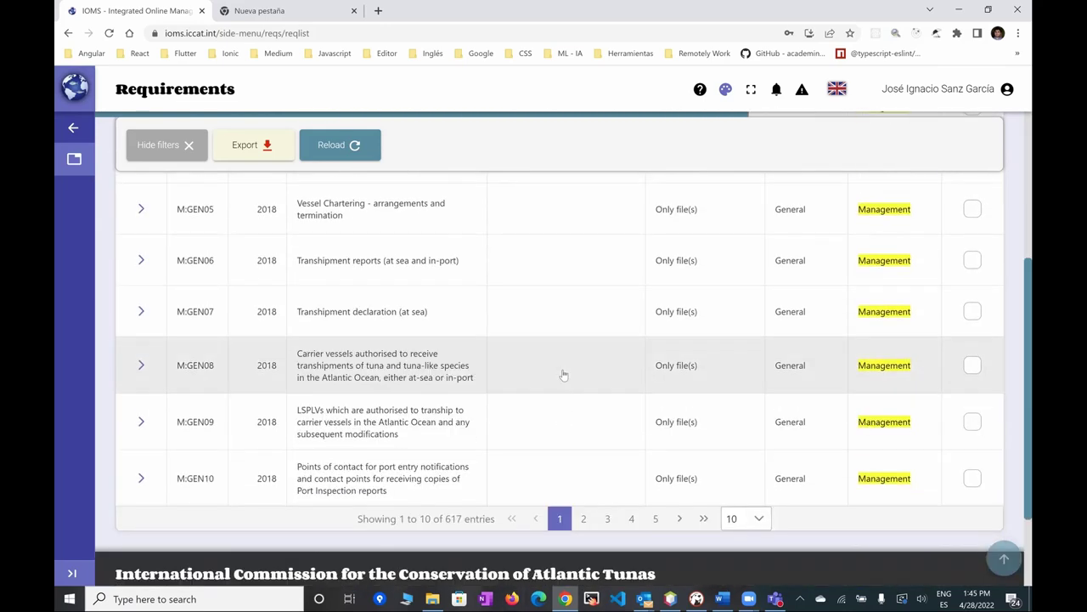
scroll(563, 383, up, 3)
scroll(566, 384, up, 2)
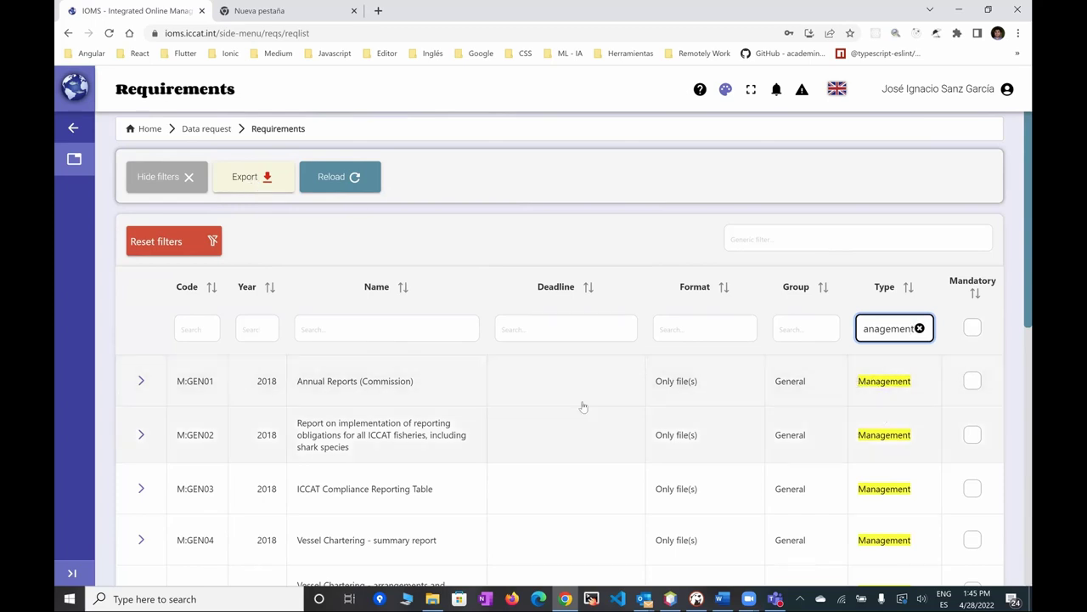
scroll(483, 201, down, 1)
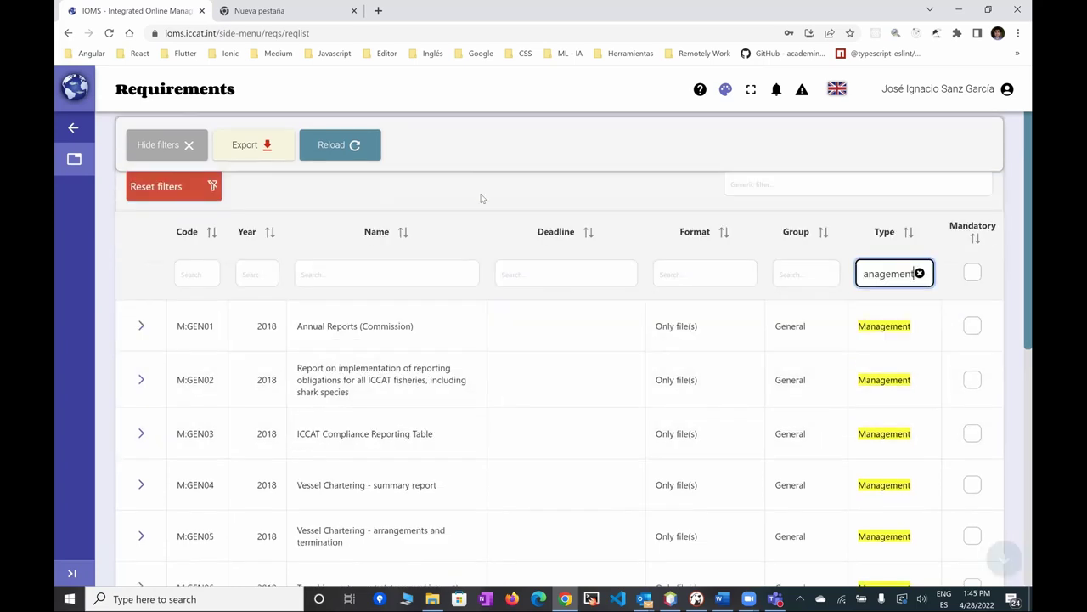
scroll(484, 202, up, 1)
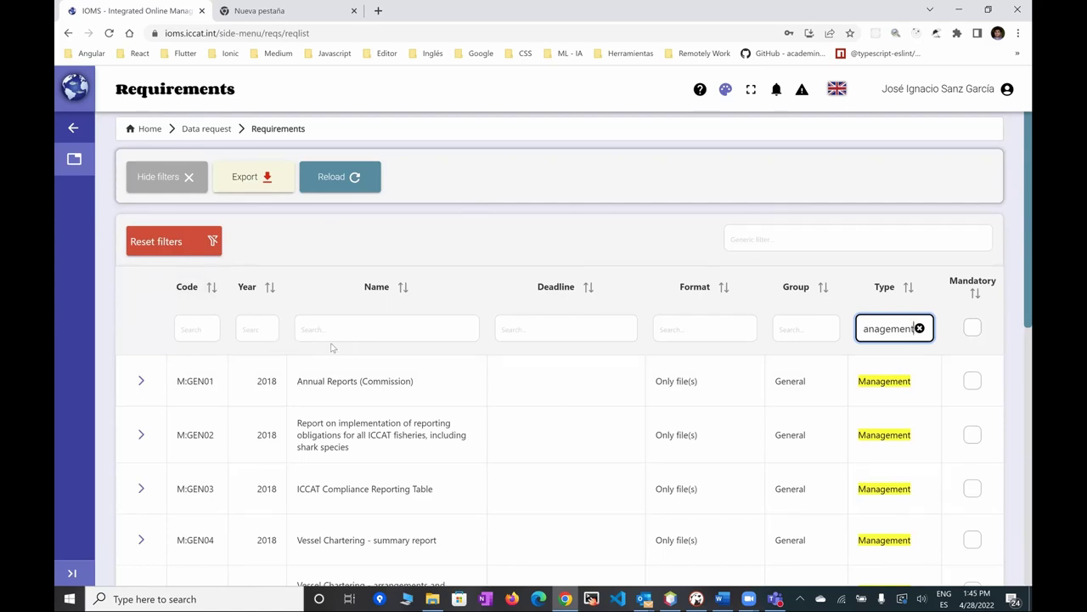
Filter the Year column to 2022, leaving Management requirements M:GEN01 through M:GEN04
click(253, 334)
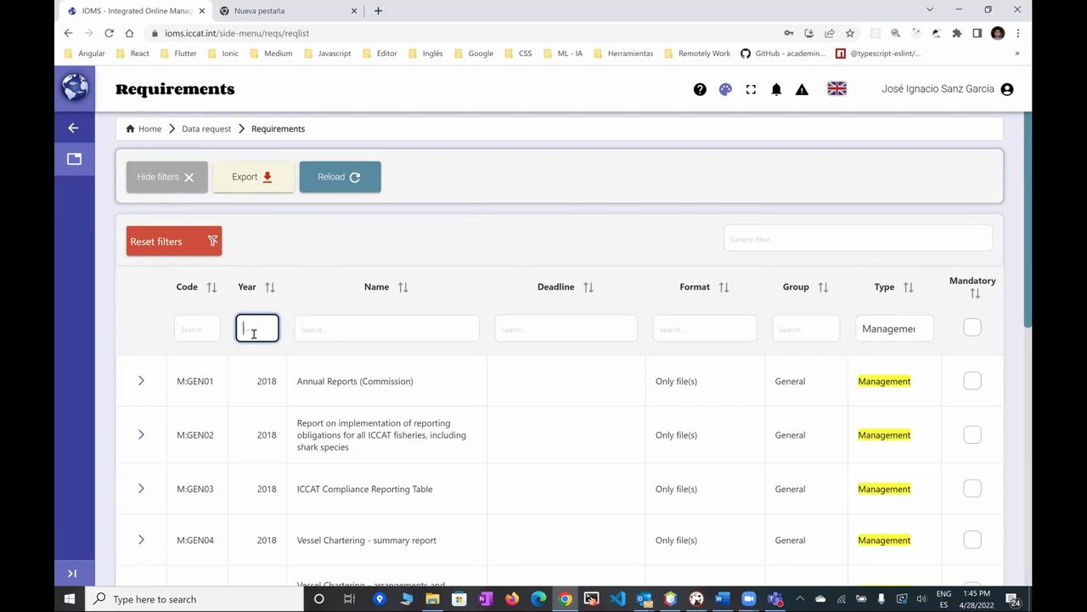
text(2)
key(BackSpace)
text(2022022)
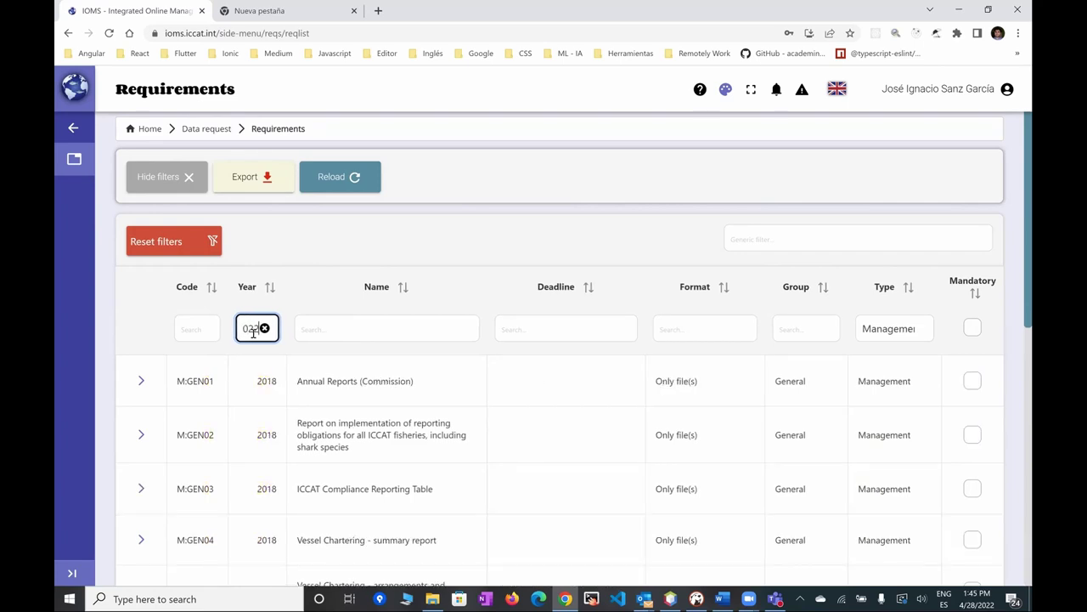
scroll(285, 435, down, 3)
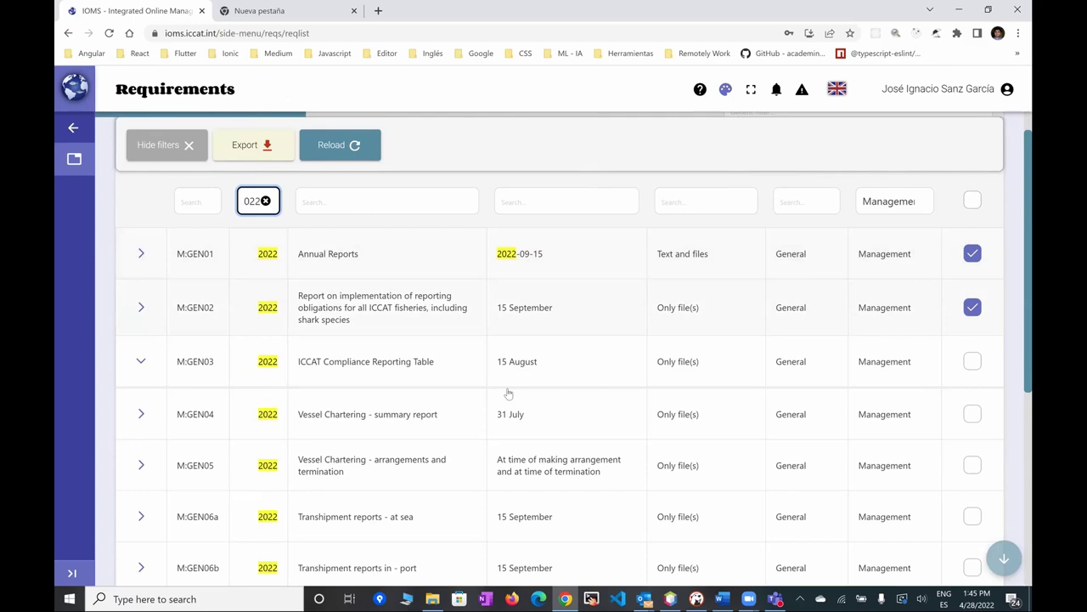
scroll(379, 405, up, 3)
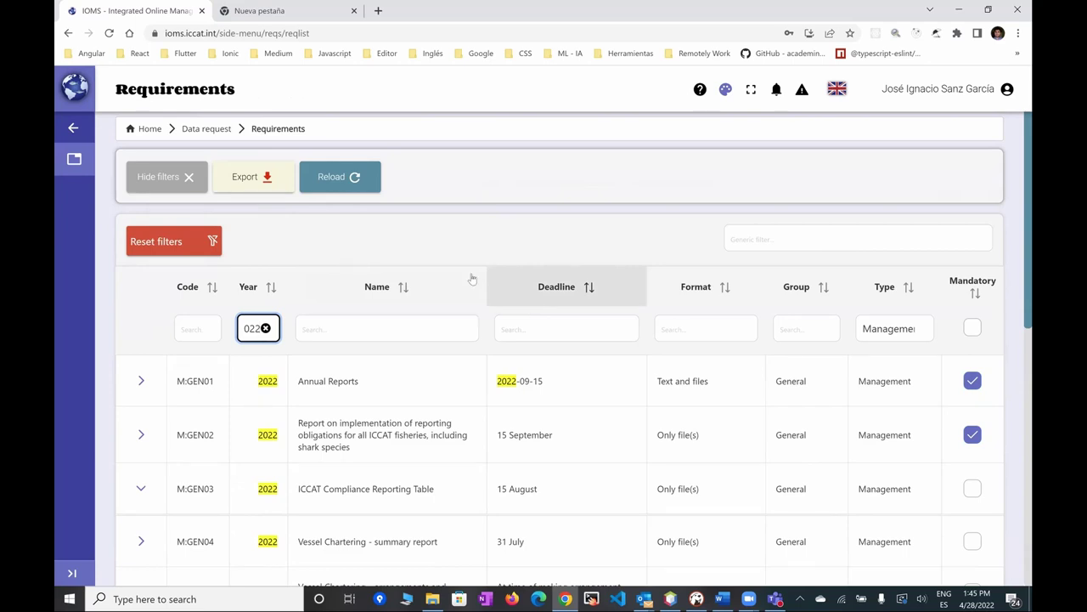
click(207, 252)
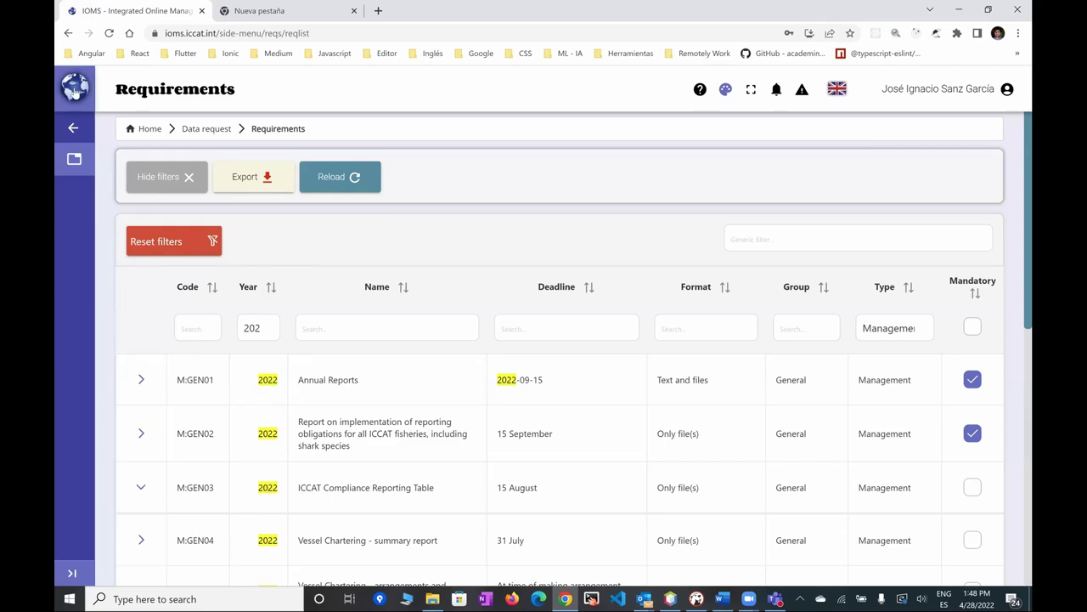
Return to the IOMS dashboard via the globe logo and expand the side navigation menu
click(75, 88)
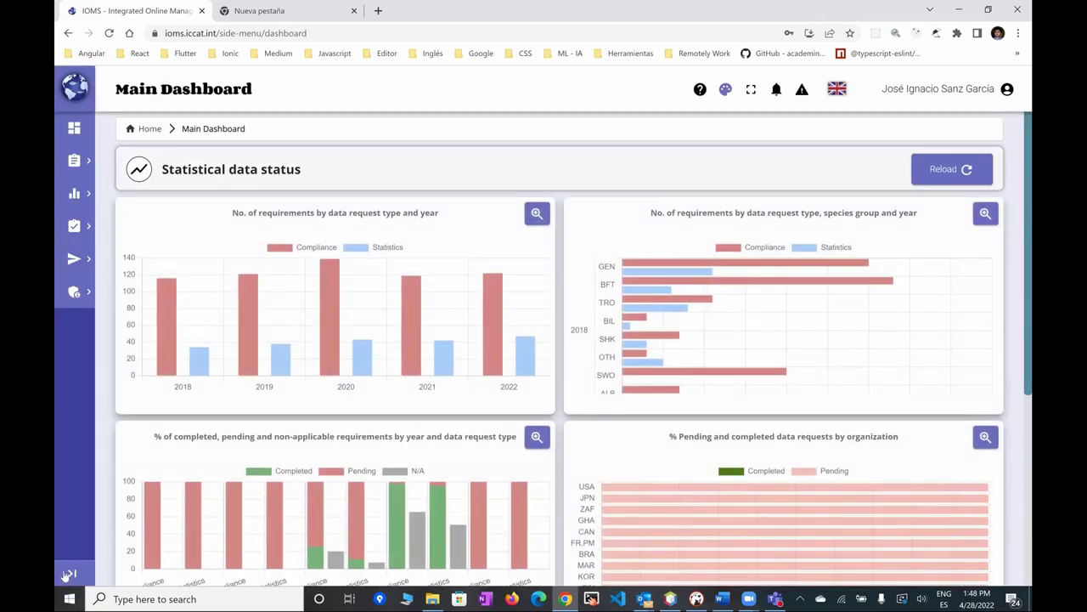
click(68, 574)
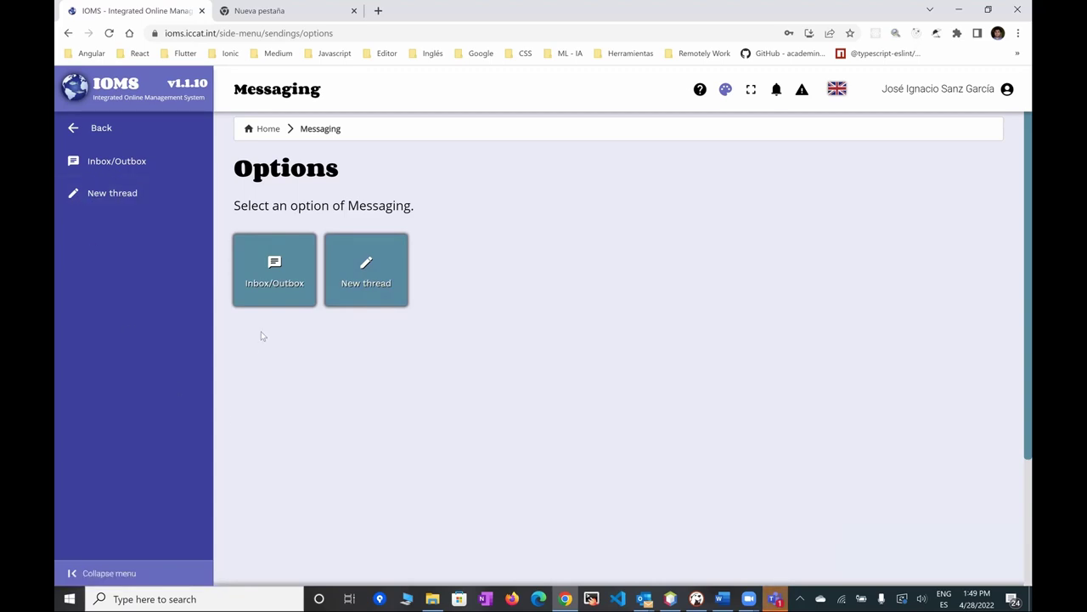
Open the Inbox/Outbox card from Messaging Options and confirm it shows "No results found"
click(274, 278)
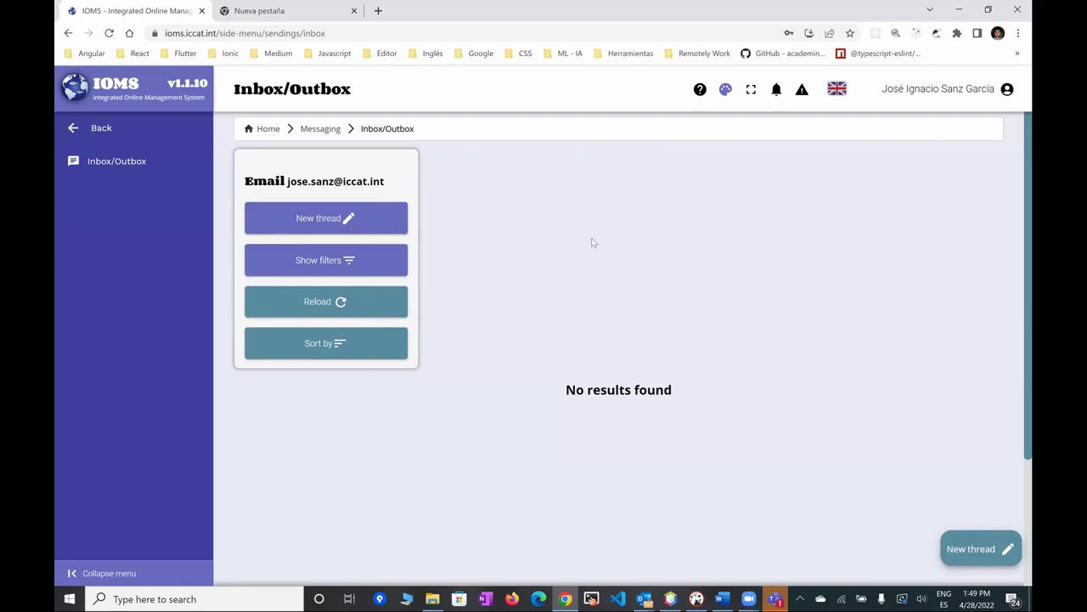
scroll(926, 412, down, 2)
scroll(925, 412, up, 2)
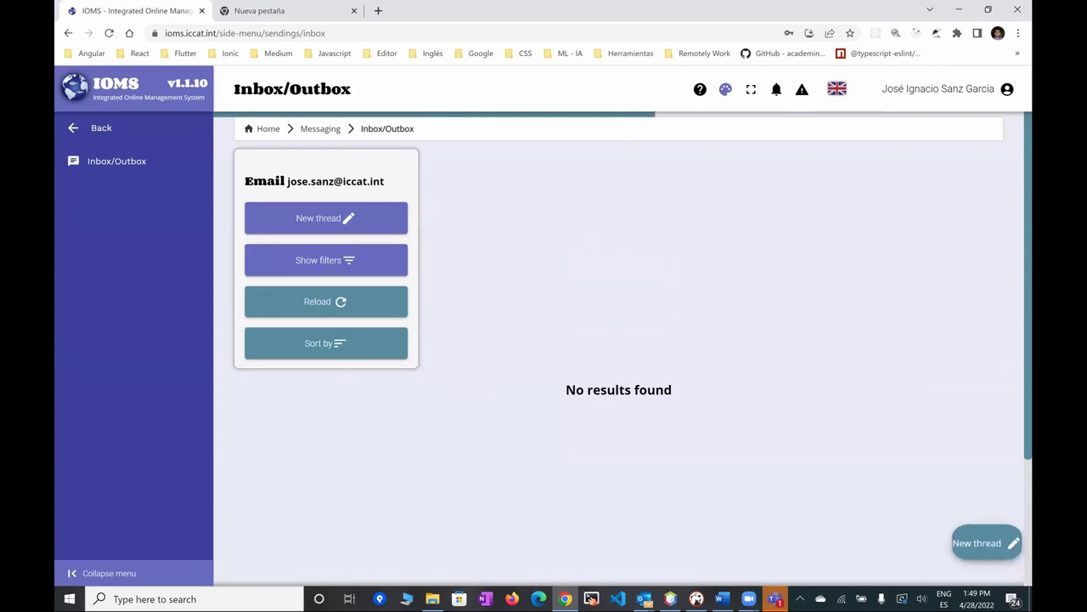
scroll(946, 388, down, 1)
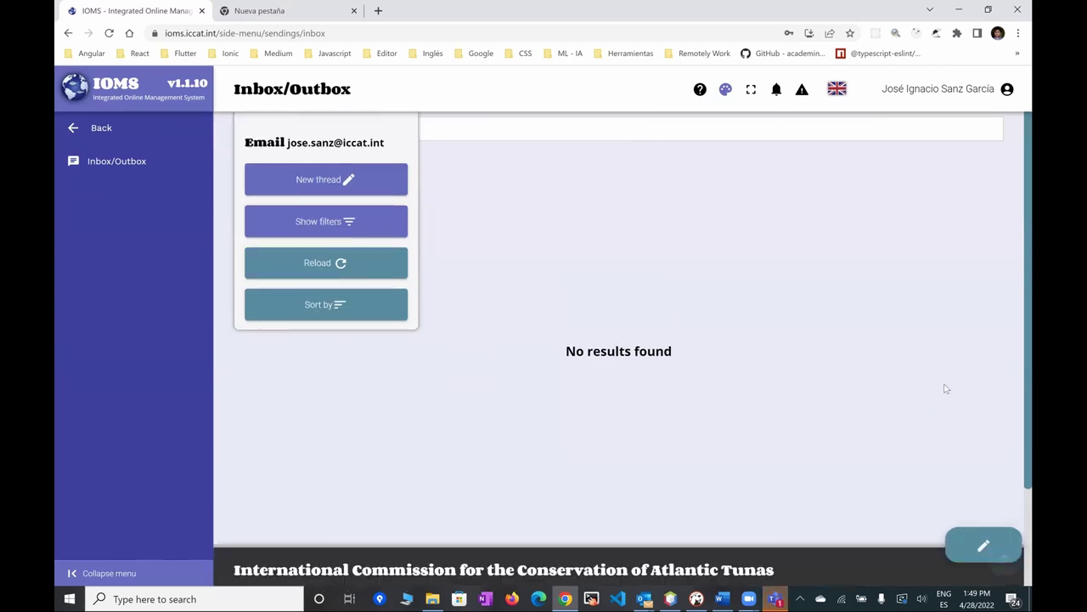
scroll(946, 388, down, 3)
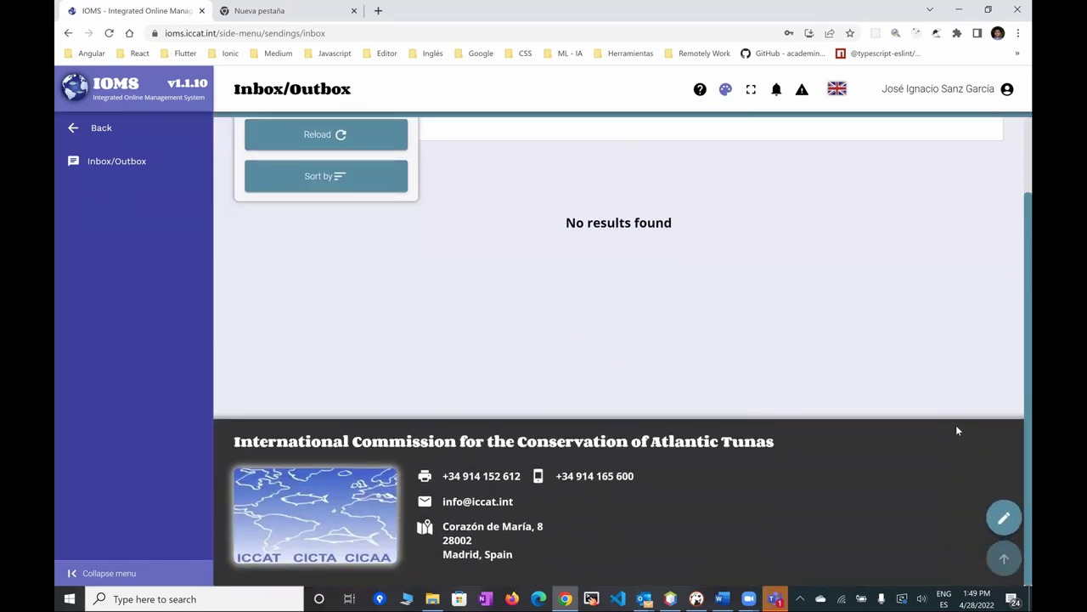